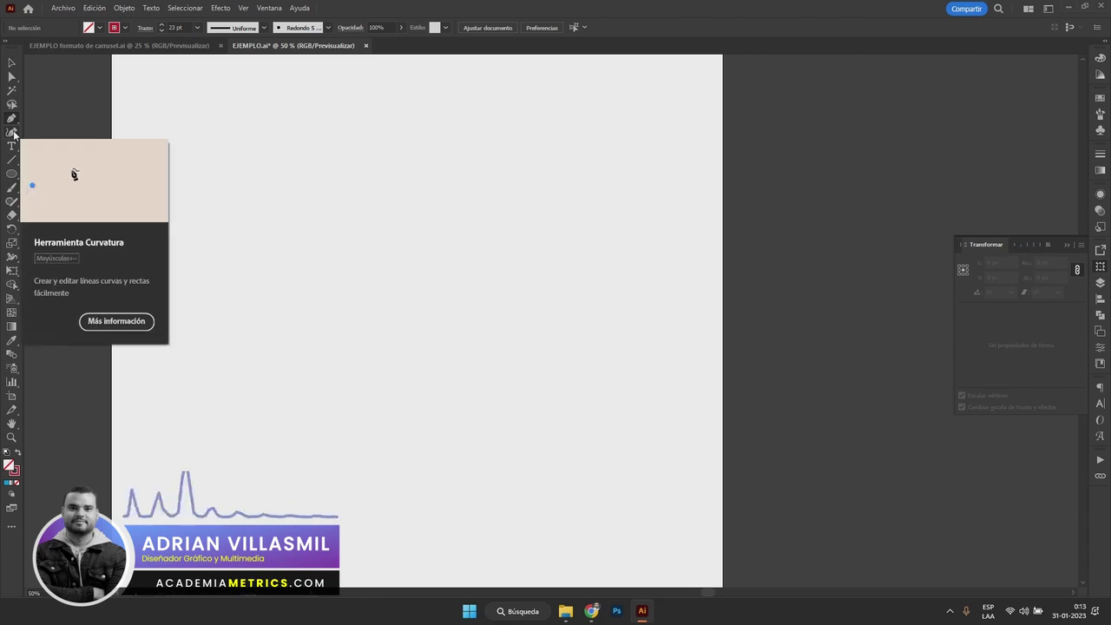
Draw the first inner loops of a thick red curving path with the Curvature tool.
click(13, 133)
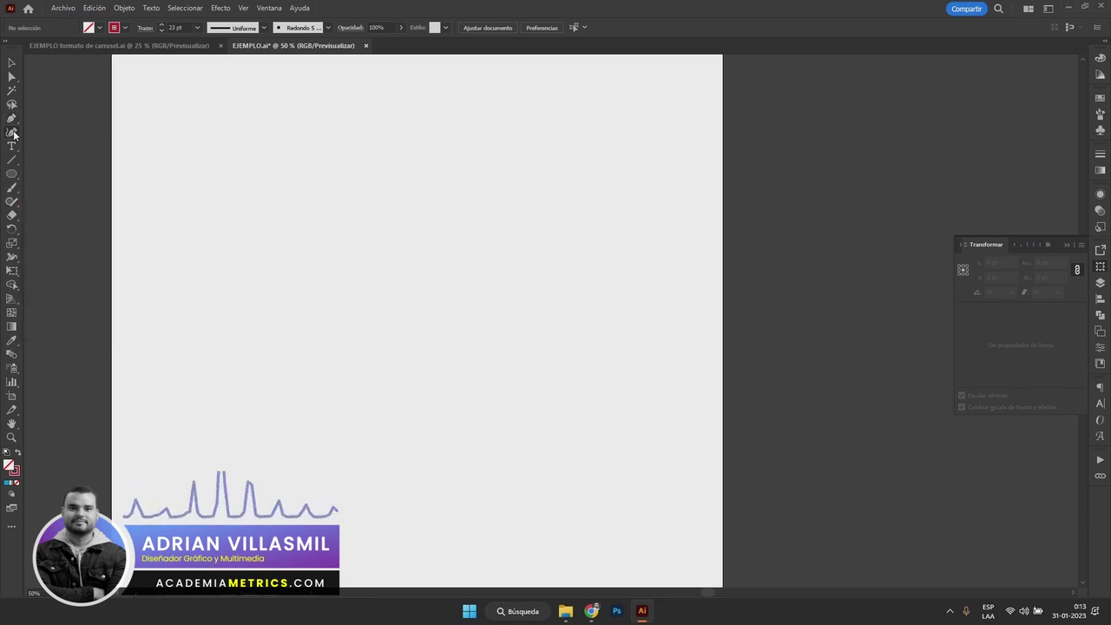
click(231, 198)
click(225, 311)
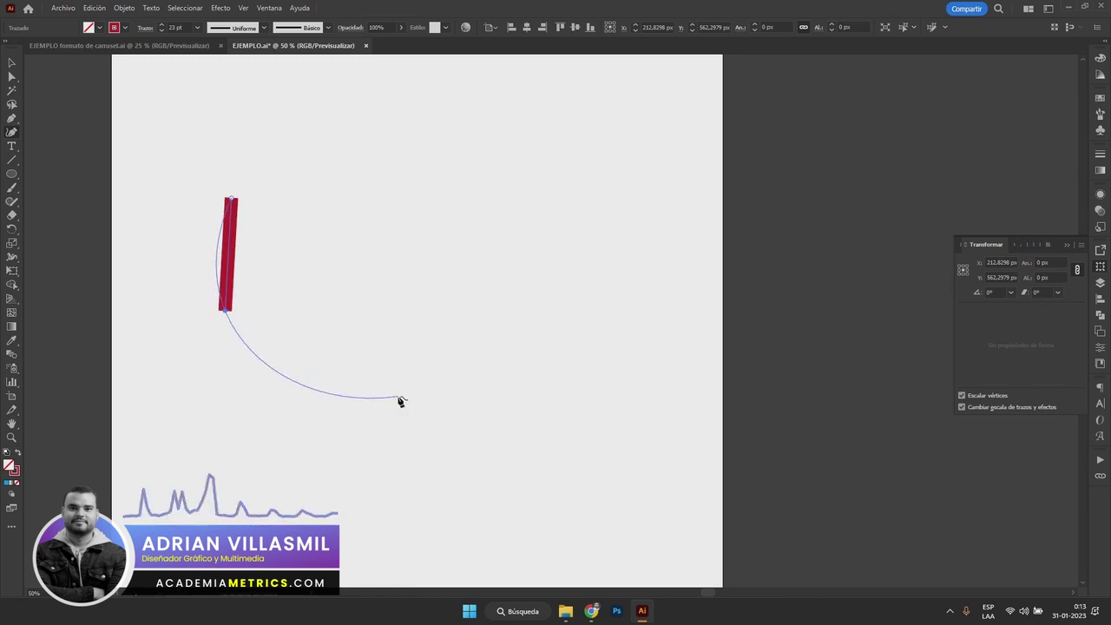
click(397, 396)
click(528, 312)
click(414, 212)
click(355, 318)
click(319, 145)
click(581, 149)
Extend the red curve into an outer loop ending back near its start, then zoom out.
click(633, 339)
click(348, 532)
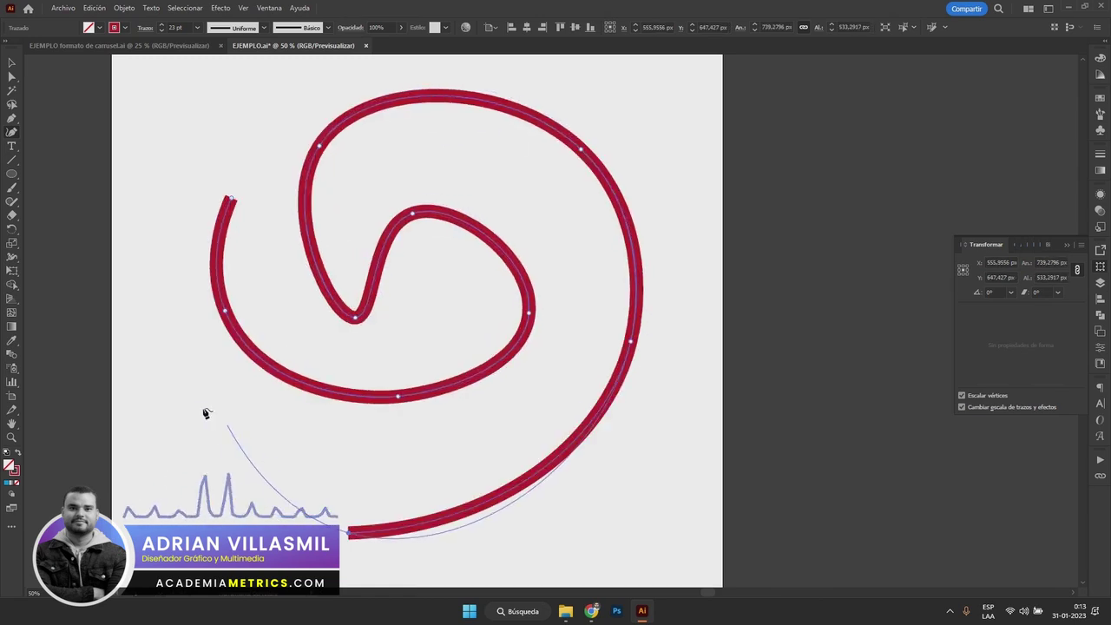
click(146, 384)
click(193, 139)
click(252, 132)
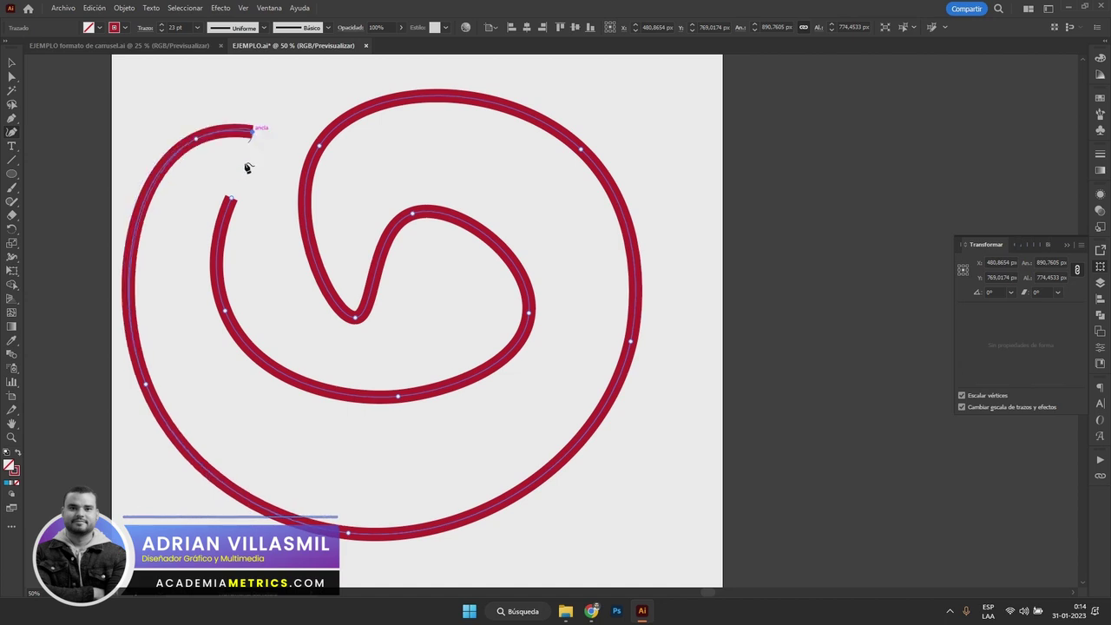
click(231, 198)
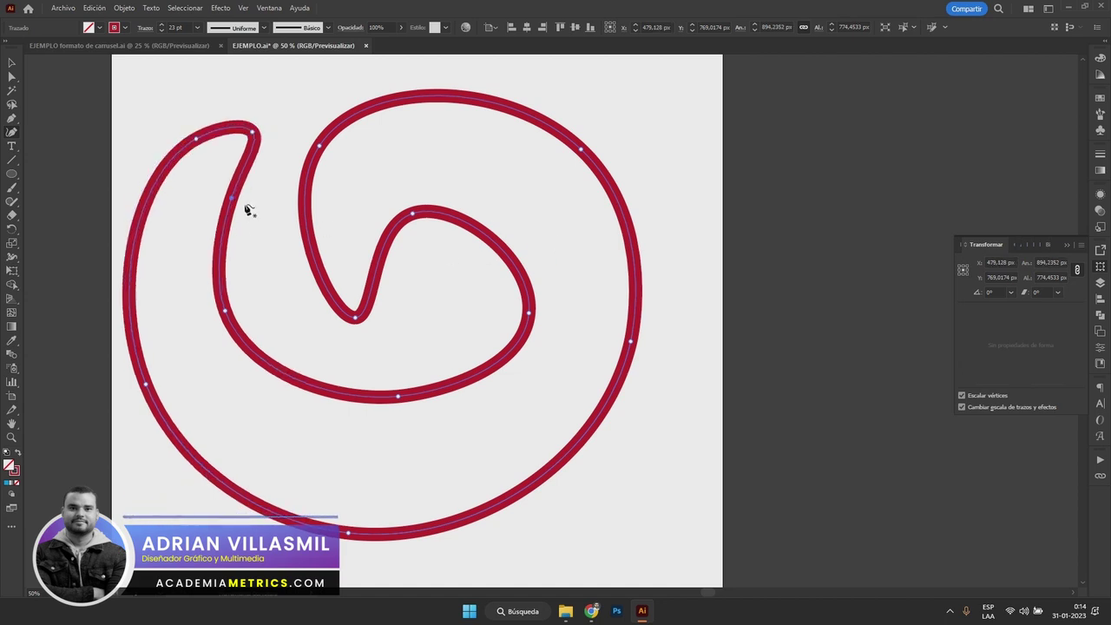
click(10, 62)
click(201, 119)
key(p)
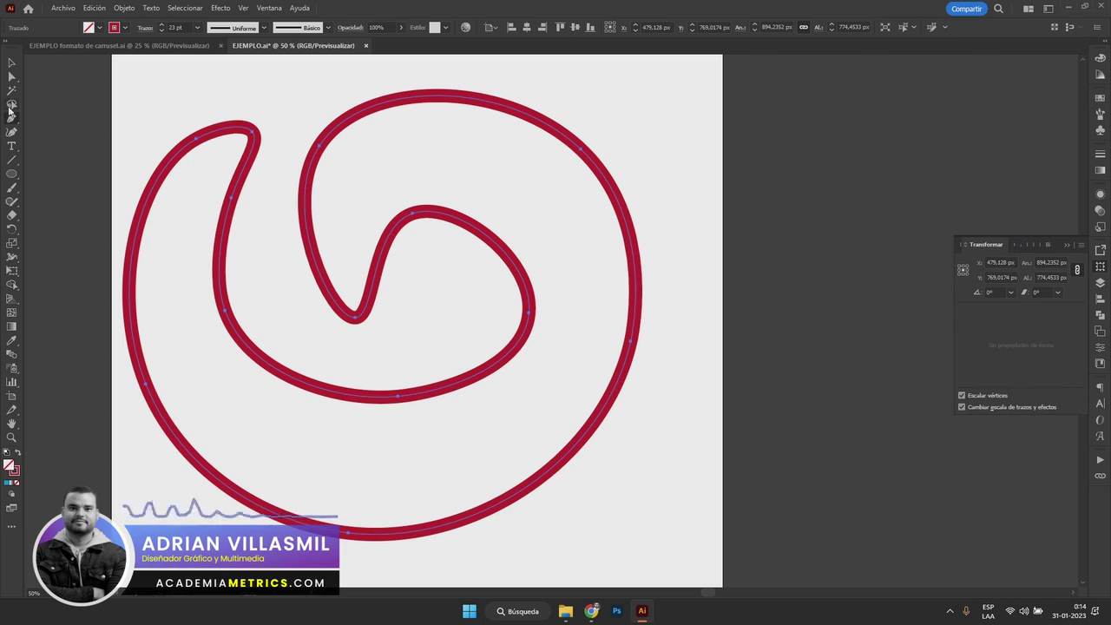
key(ctrl+minus)
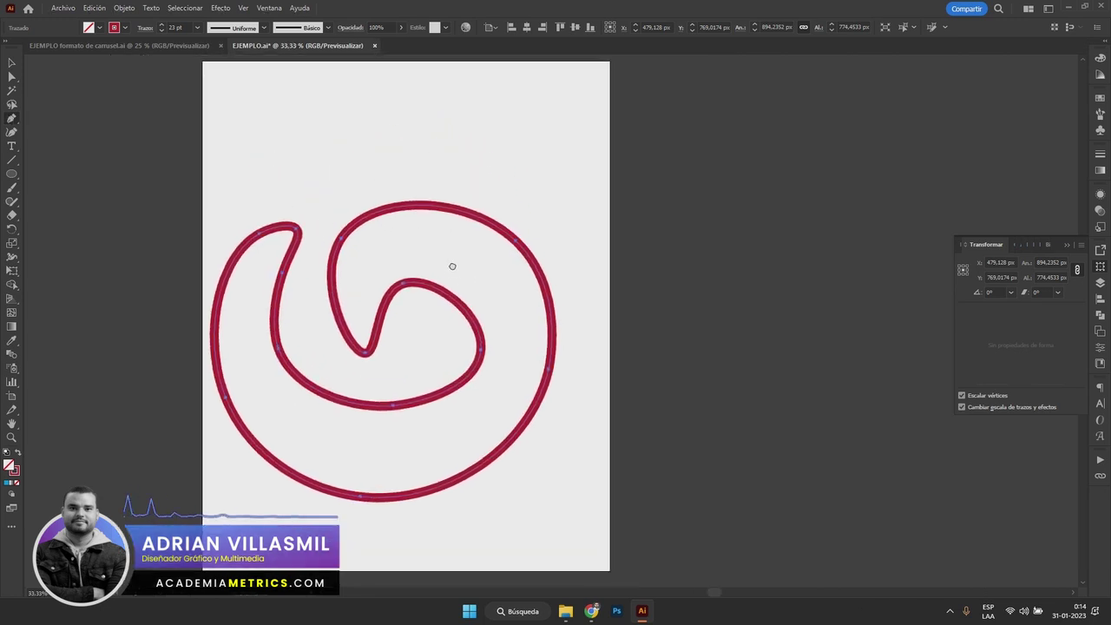
Place the sharp corner points of a new angular red path across the spiral's top.
scroll(449, 263, up, 2)
click(280, 139)
click(459, 141)
click(416, 196)
click(297, 203)
click(272, 159)
click(241, 203)
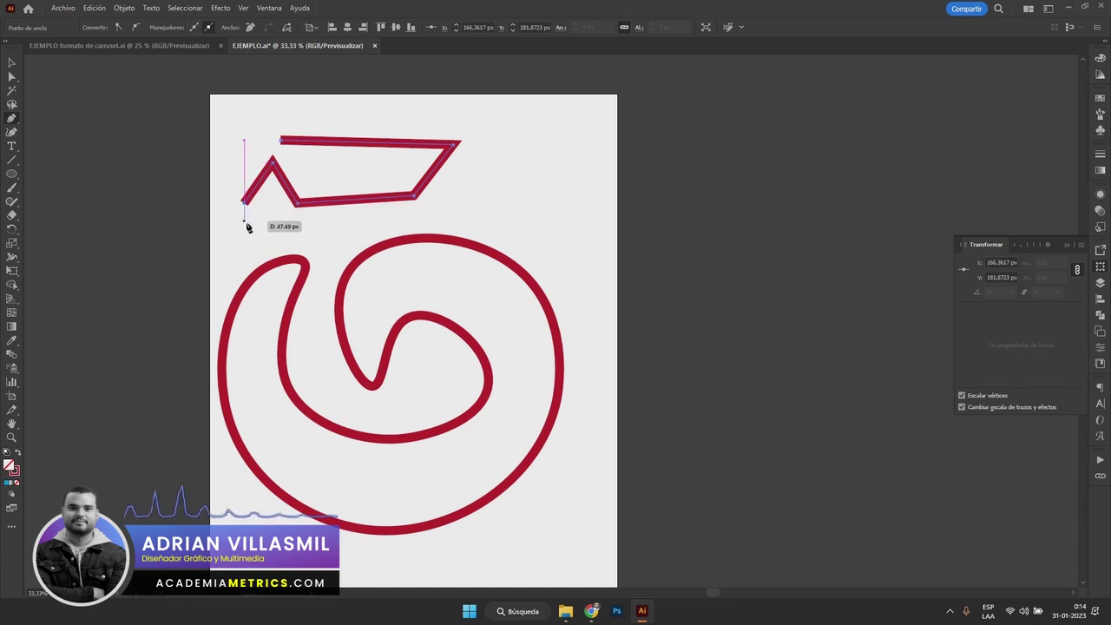
click(277, 235)
click(336, 233)
click(485, 206)
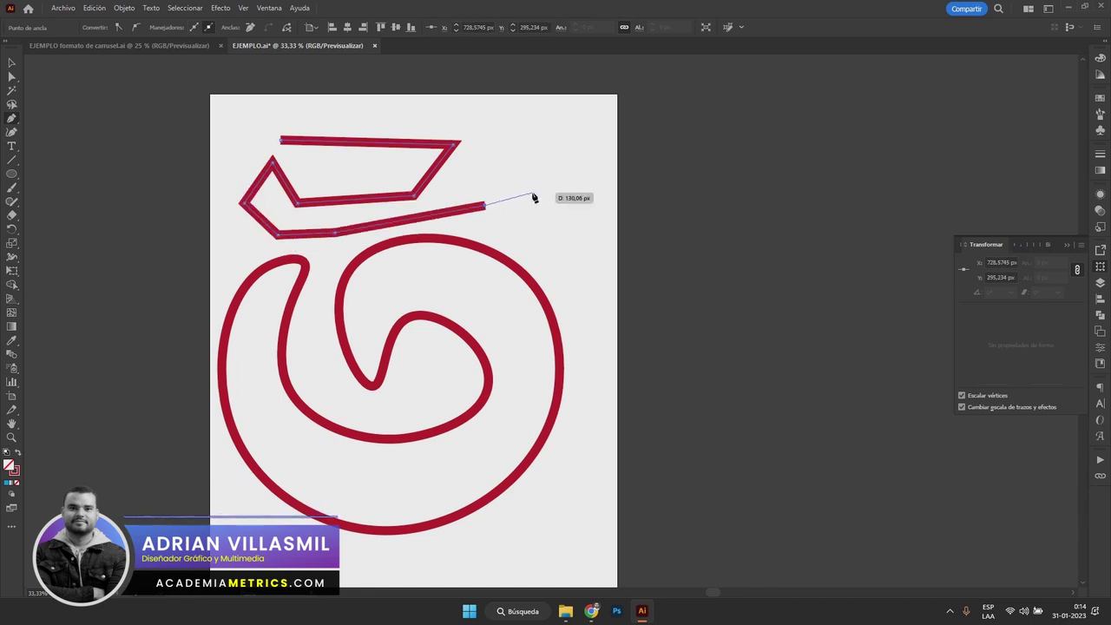
click(573, 150)
Add curved and corner points down the right side to finish the angular path.
click(531, 122)
drag(463, 109, 428, 127)
click(473, 172)
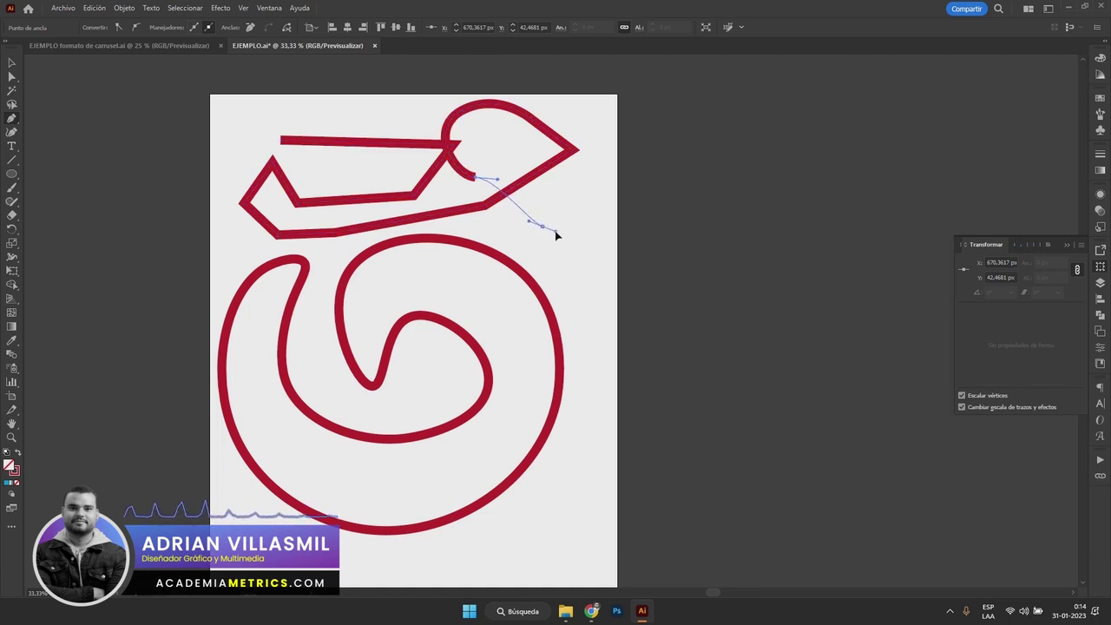
drag(545, 233, 556, 251)
click(595, 197)
click(603, 322)
drag(556, 410, 621, 425)
click(573, 259)
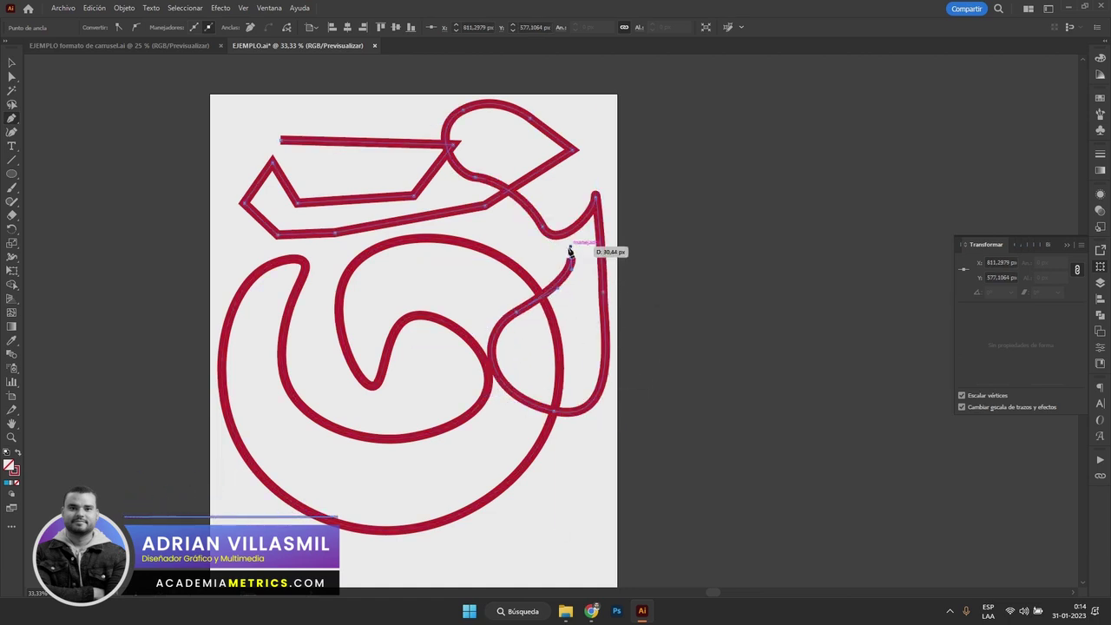
key(v)
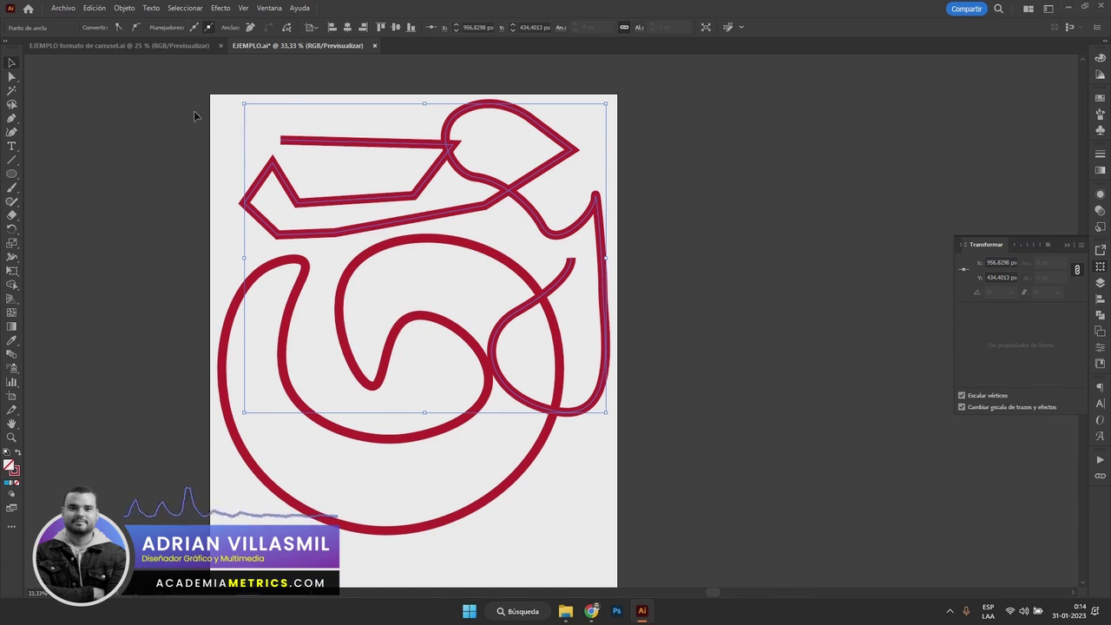
Select all the red artwork and delete it, leaving the artboard blank.
click(11, 133)
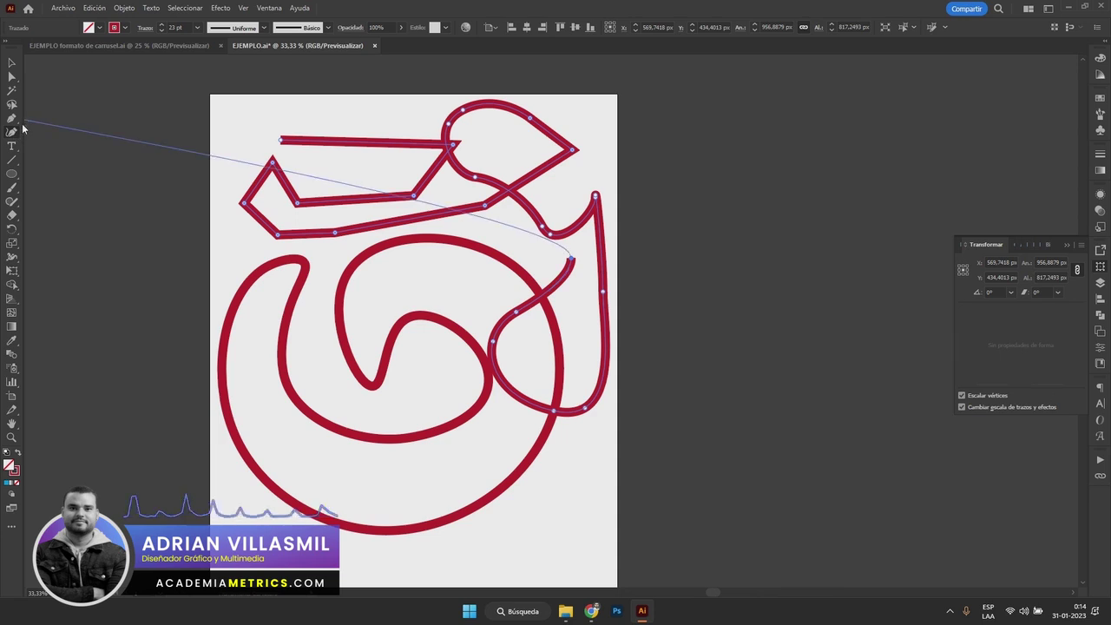
key(v)
click(768, 216)
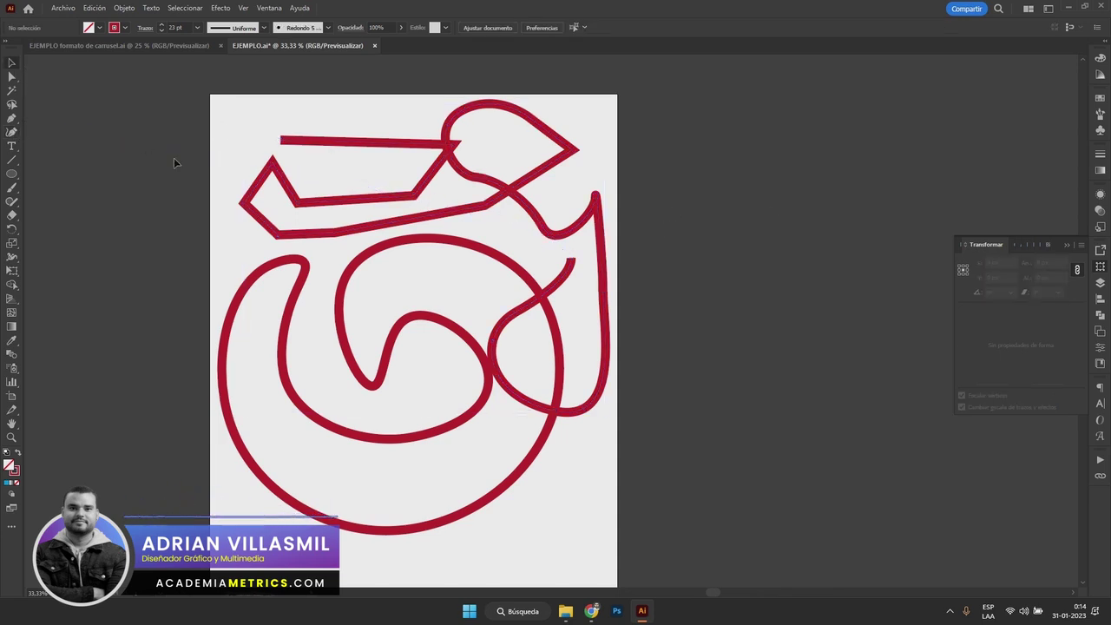
mouse_move(237, 107)
mouse_down()
mouse_move(465, 286)
mouse_move(575, 434)
mouse_up()
key(Delete)
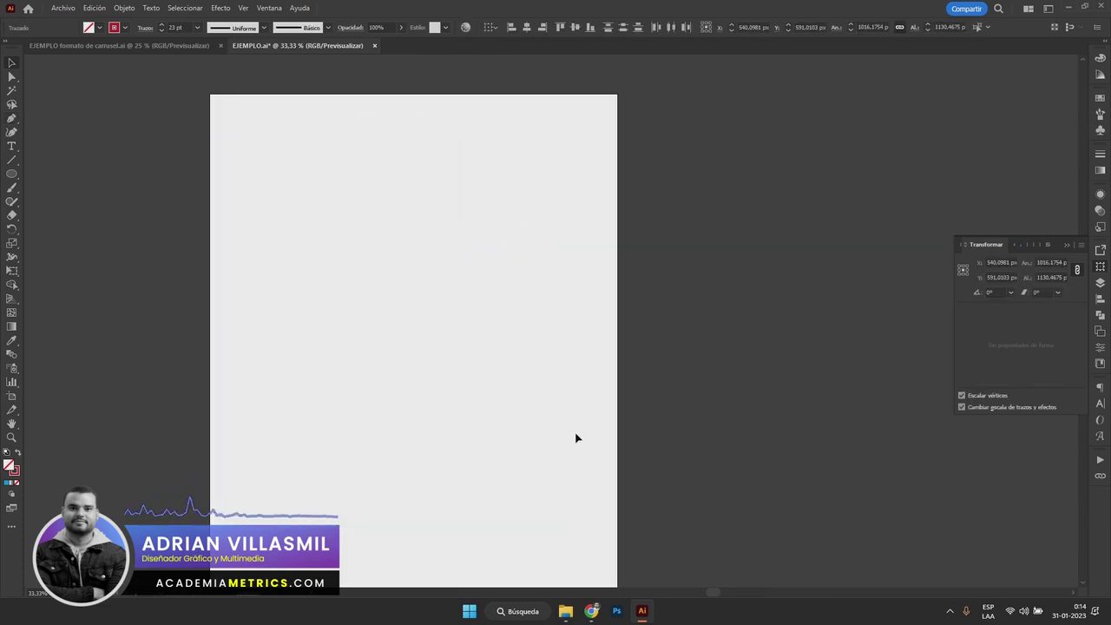
Add the word EJEMPLO in capitals as a text object on the artboard.
click(12, 147)
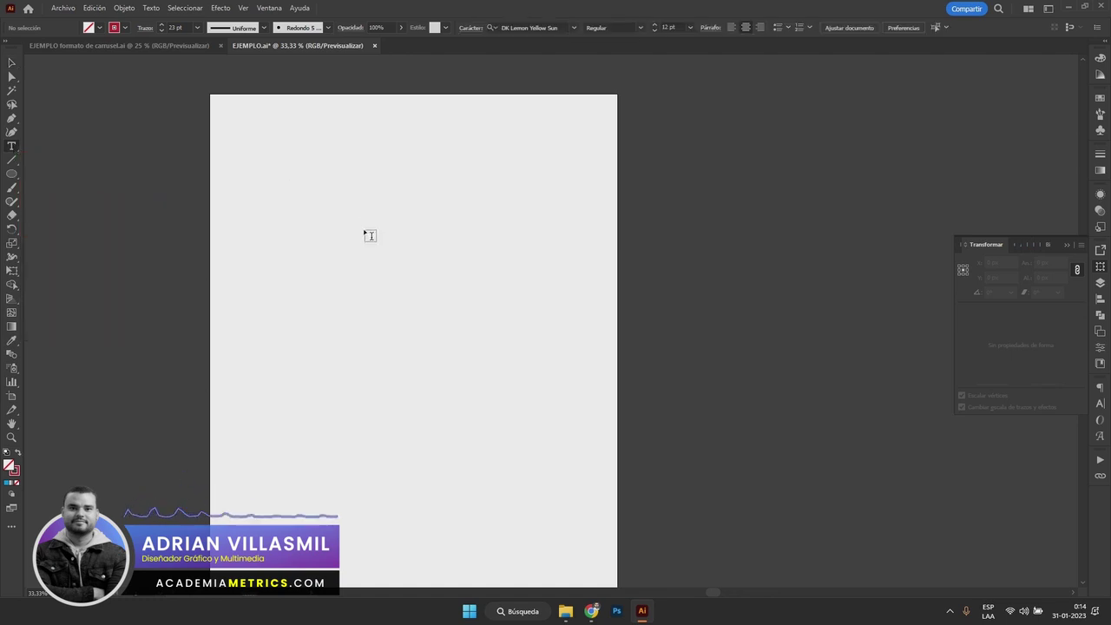
click(370, 235)
key(Caps_Lock)
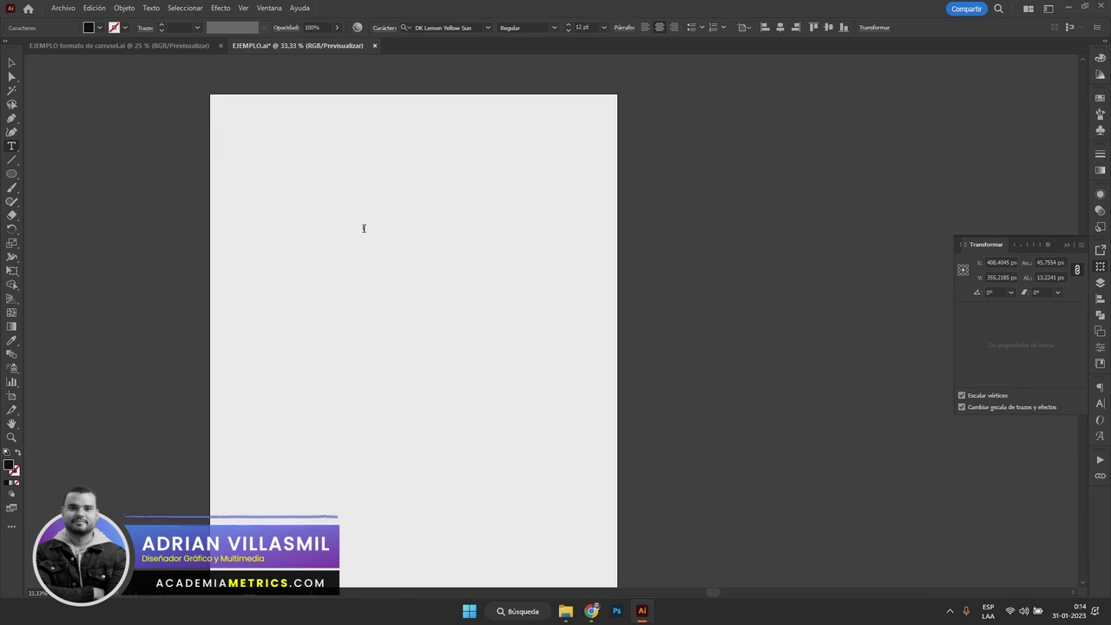
click(11, 63)
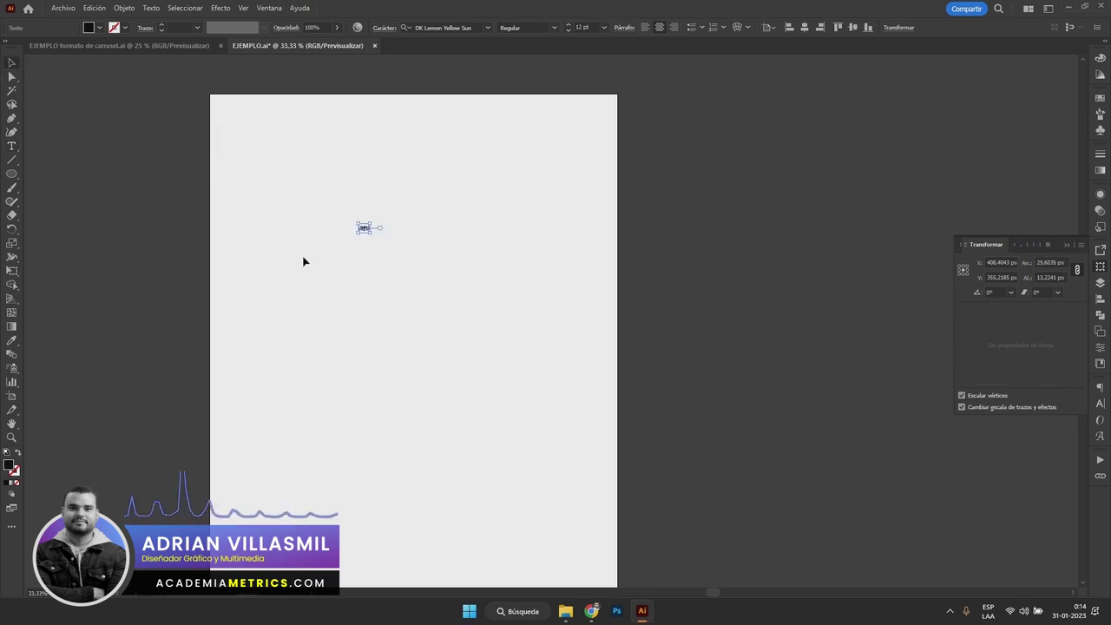
Enlarge the EJEMPLO text and move it toward the page centre.
drag(371, 223, 446, 187)
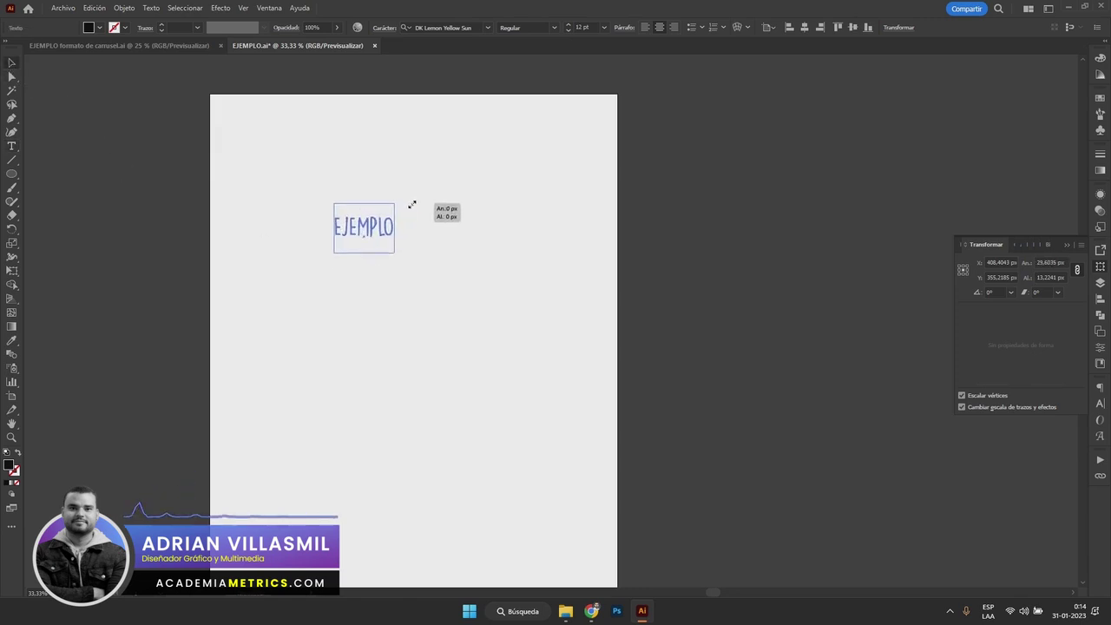
drag(447, 186, 461, 181)
drag(404, 234, 443, 295)
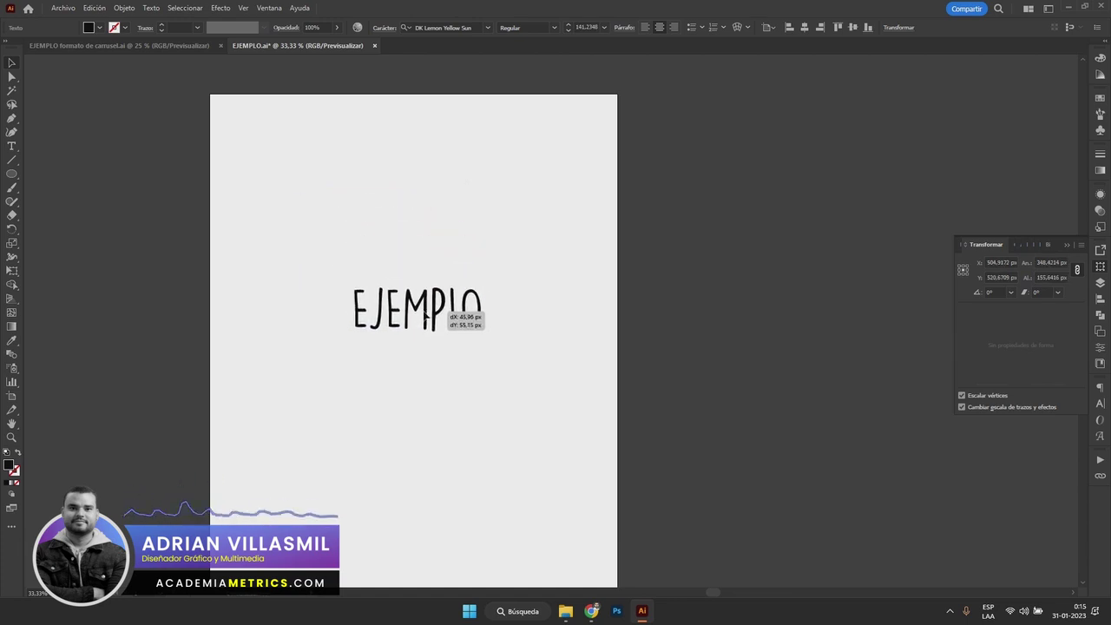
drag(443, 295, 456, 311)
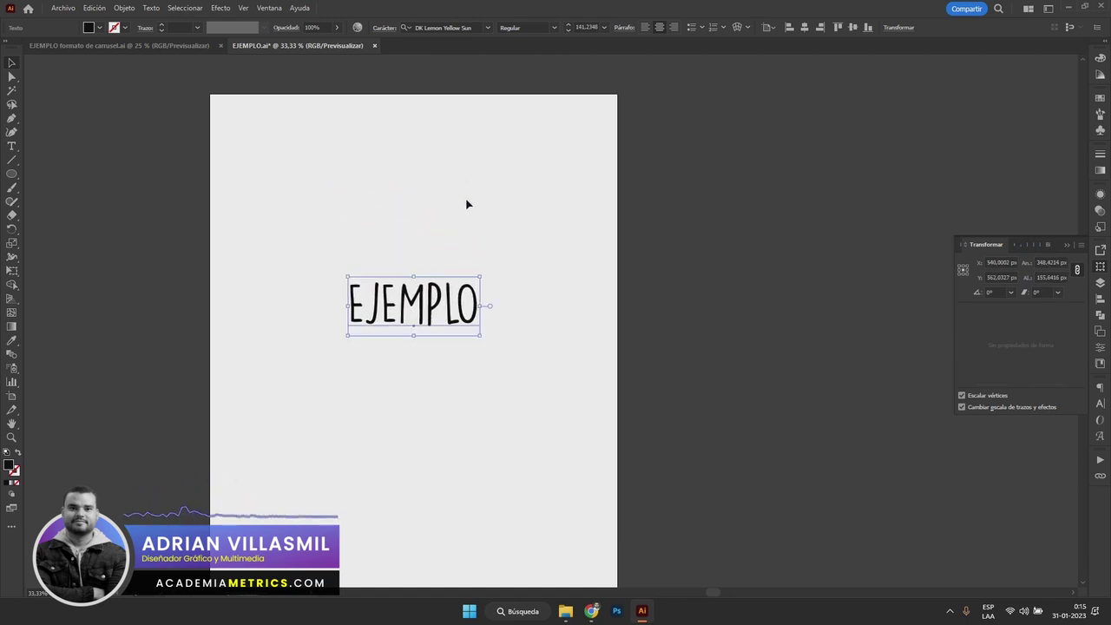
click(470, 27)
Set EJEMPLO in Montserrat Bold and drag it up and slightly left.
text(M)
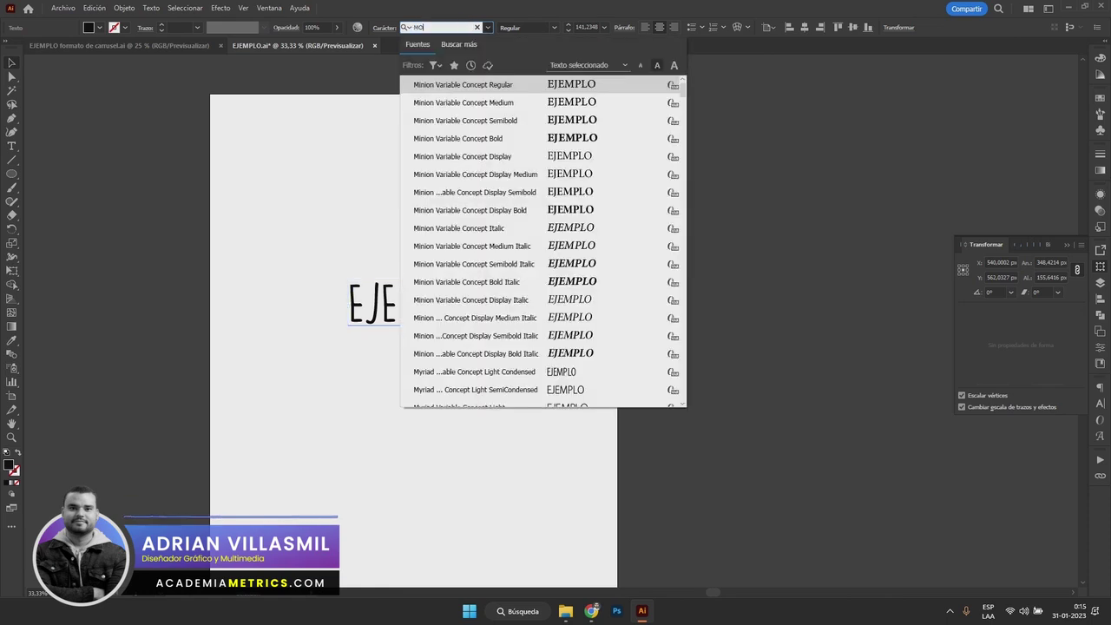
text(ONT)
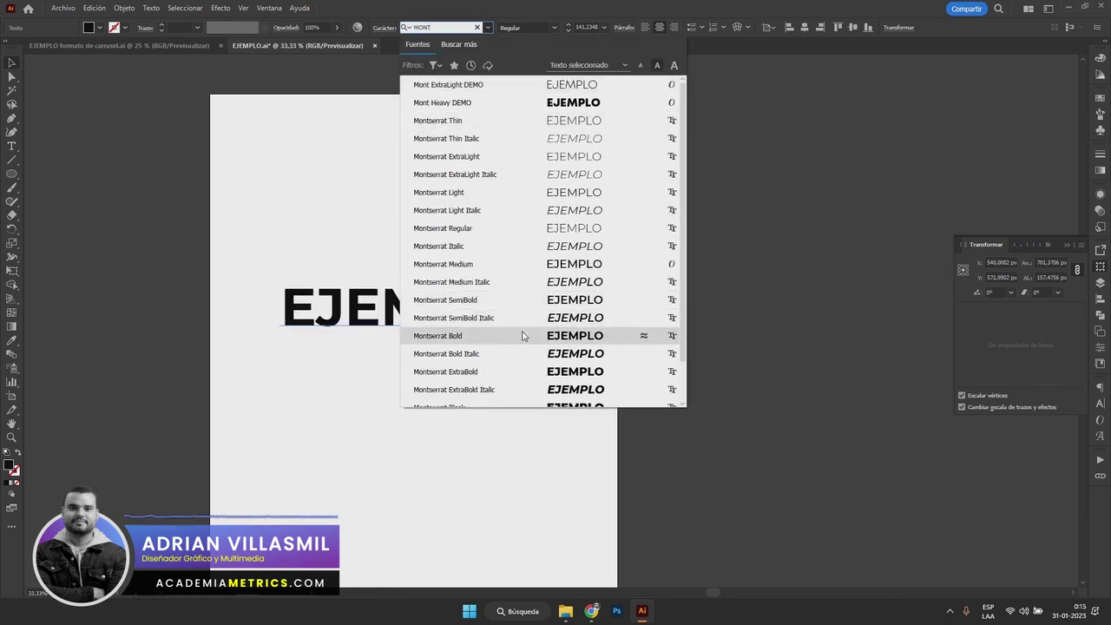
click(646, 335)
drag(466, 302, 469, 323)
click(482, 296)
click(408, 330)
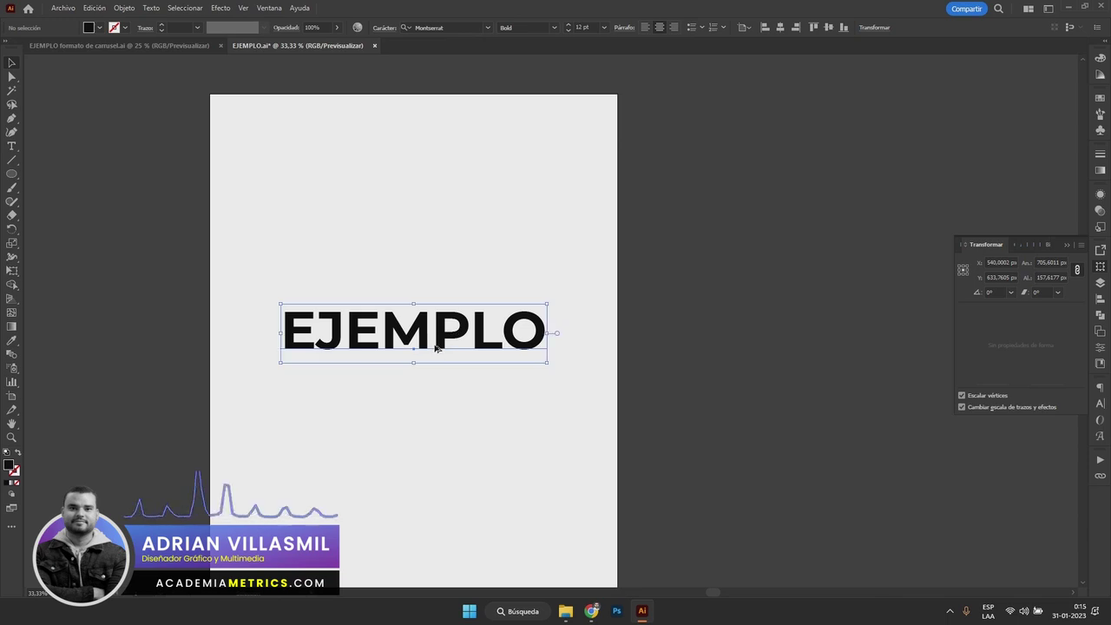
scroll(410, 335, up, 1)
mouse_move(412, 338)
mouse_down()
mouse_move(404, 276)
mouse_move(397, 289)
mouse_up()
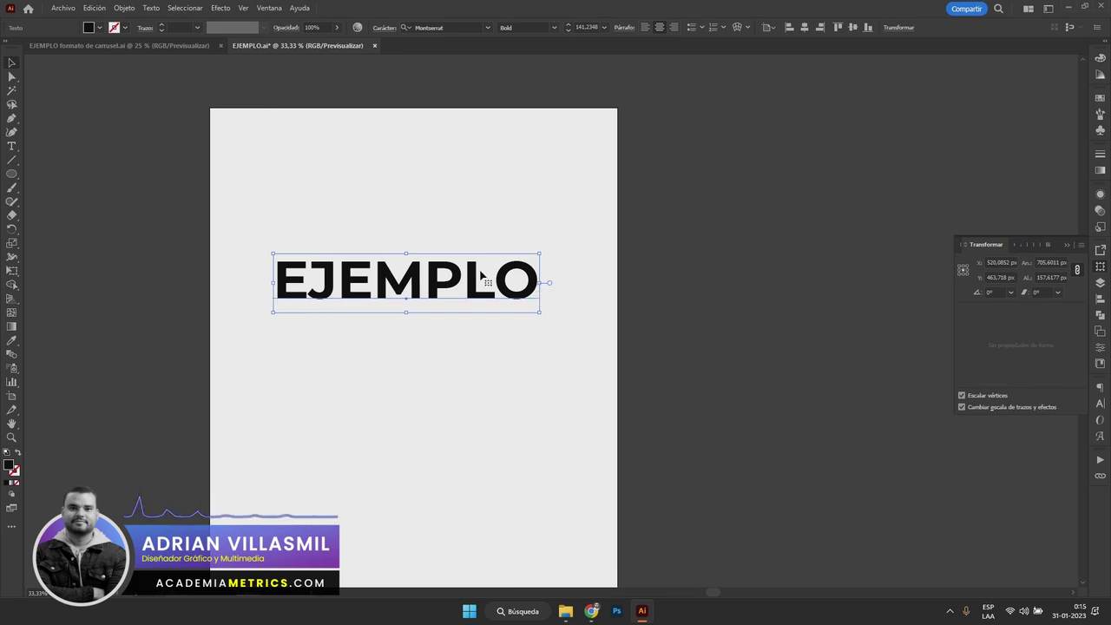
Type test letters into EJEMPLO, undo them, and exit text editing.
double_click(416, 278)
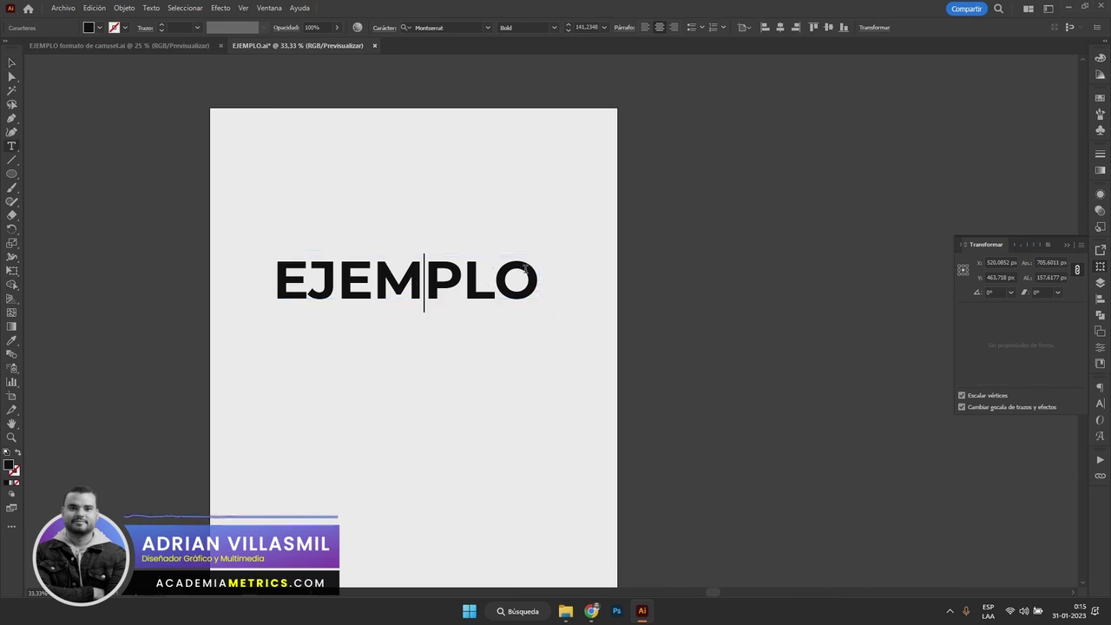
text(JDKSSSOOS)
text(SOIAOISOIOAISPAISJPAIJSPA)
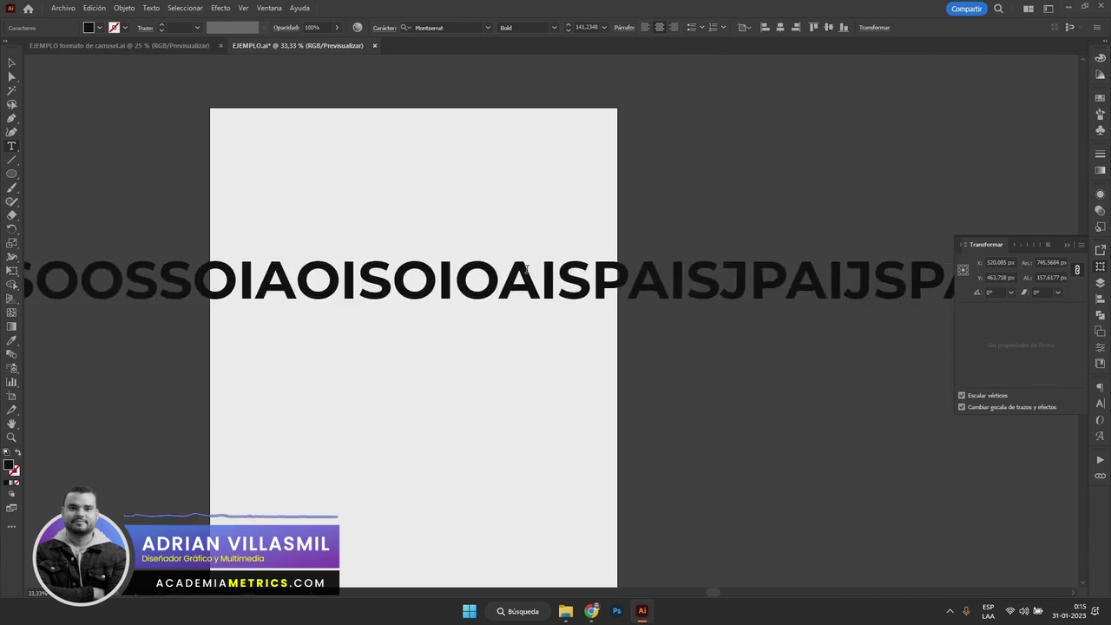
key(ctrl+z)
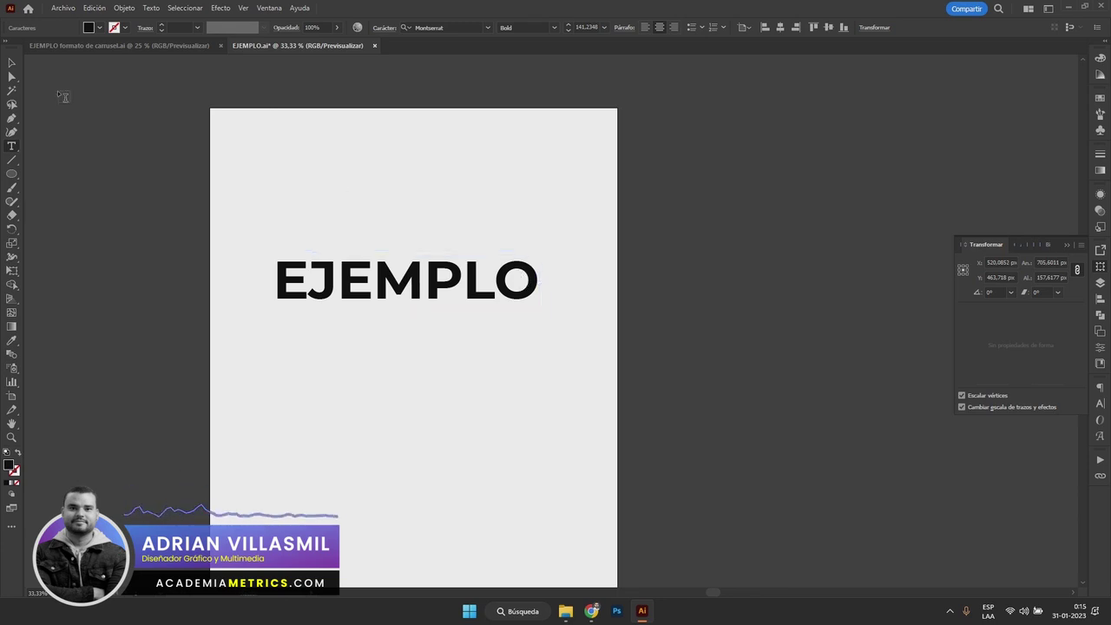
click(13, 63)
click(270, 118)
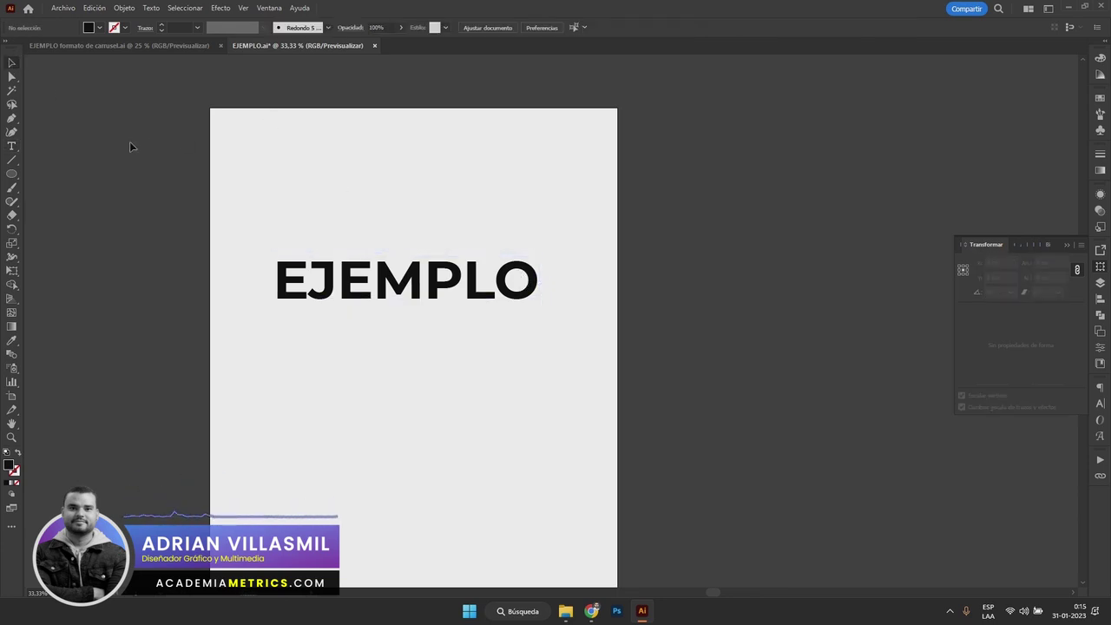
click(11, 146)
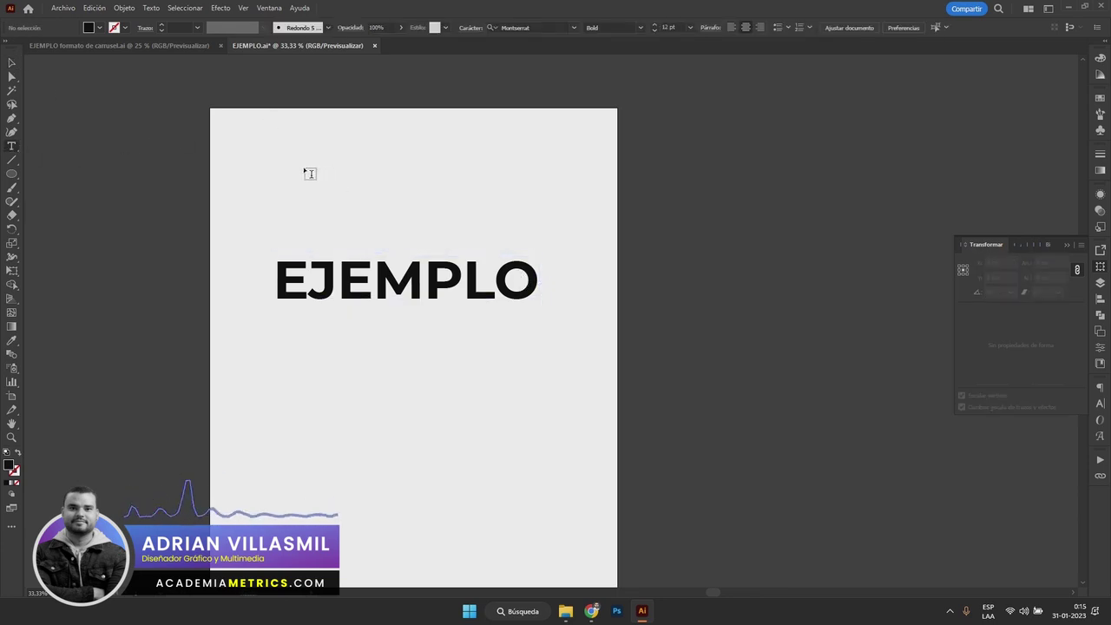
Draw a lorem ipsum area text frame above EJEMPLO and center-align its paragraphs.
drag(279, 147, 511, 231)
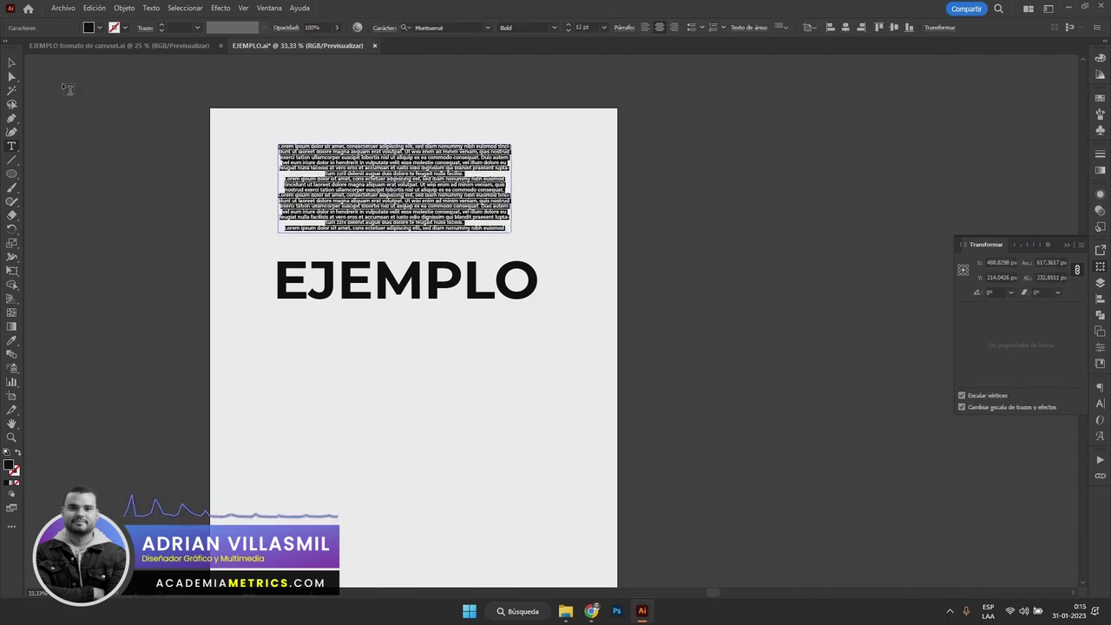
click(11, 63)
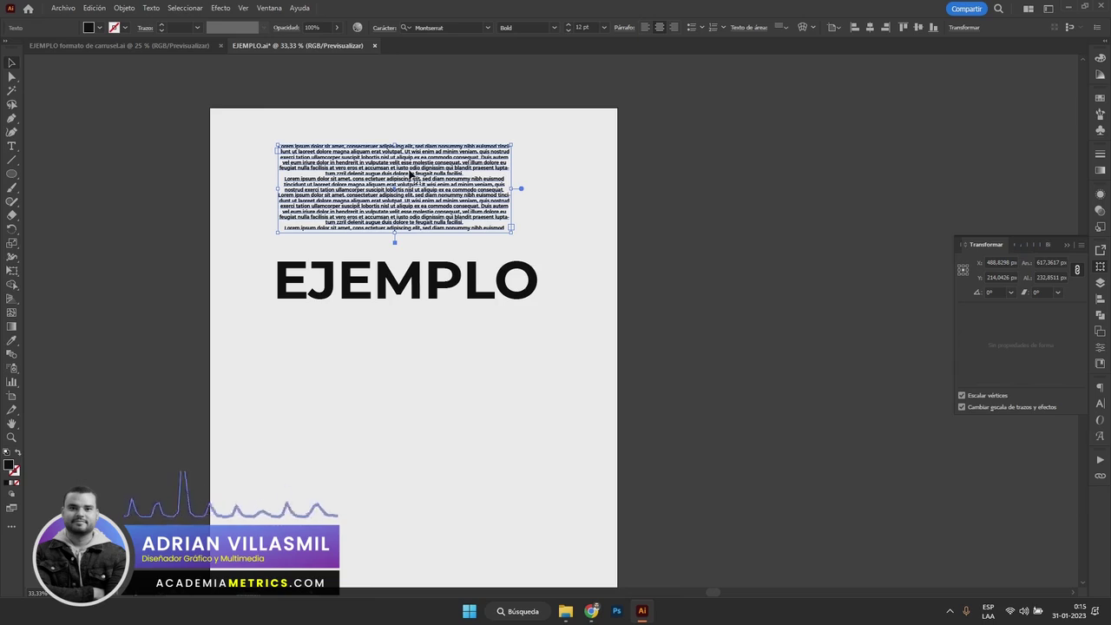
click(1067, 246)
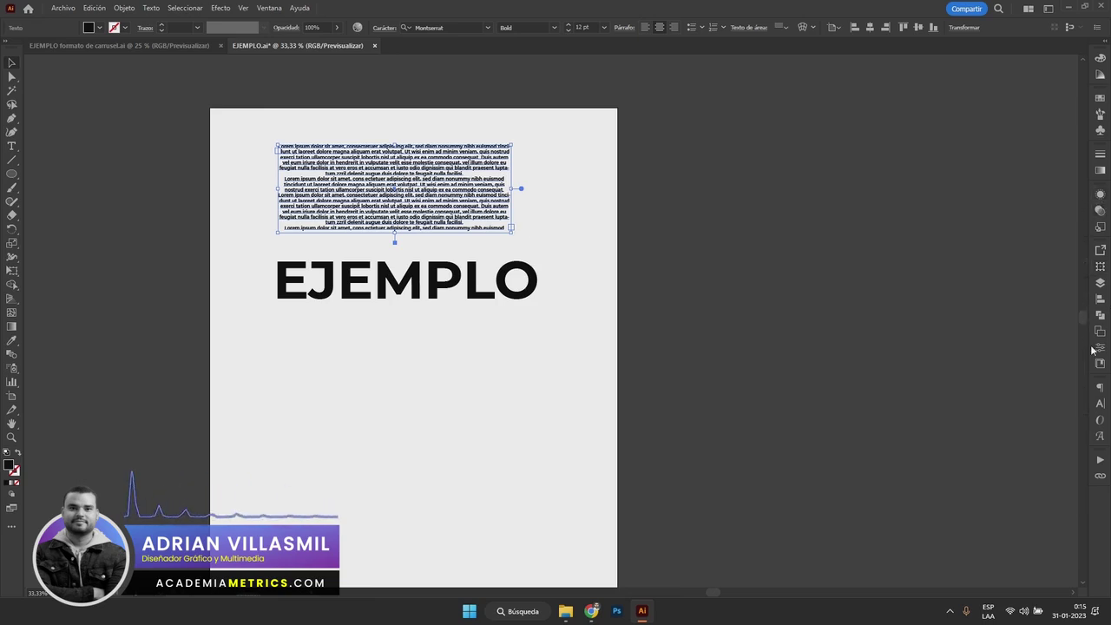
click(1100, 388)
click(960, 402)
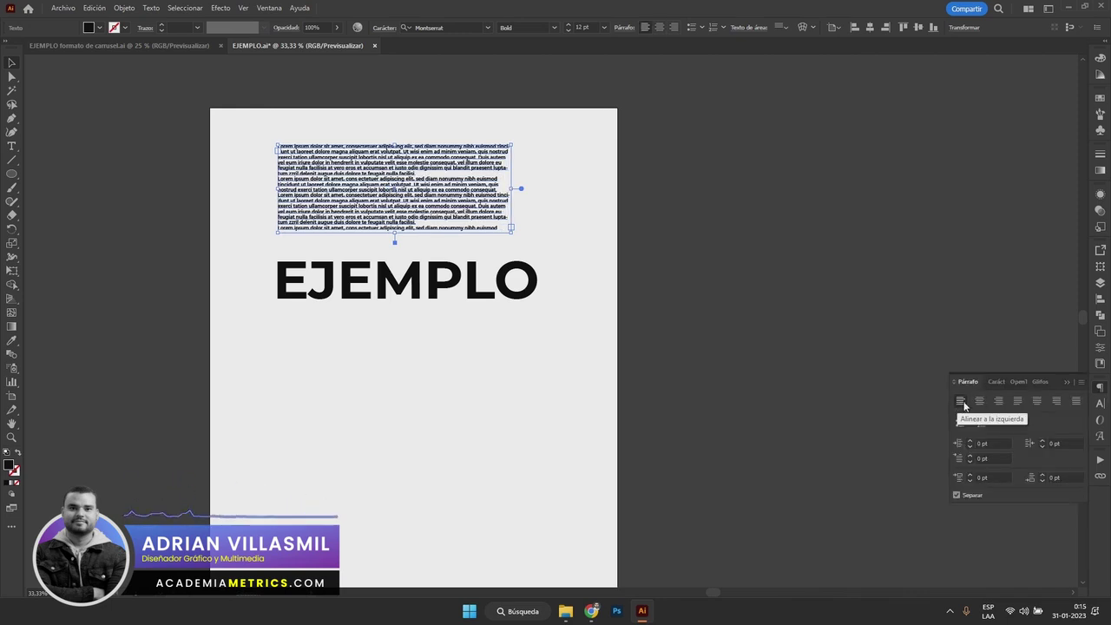
click(1000, 405)
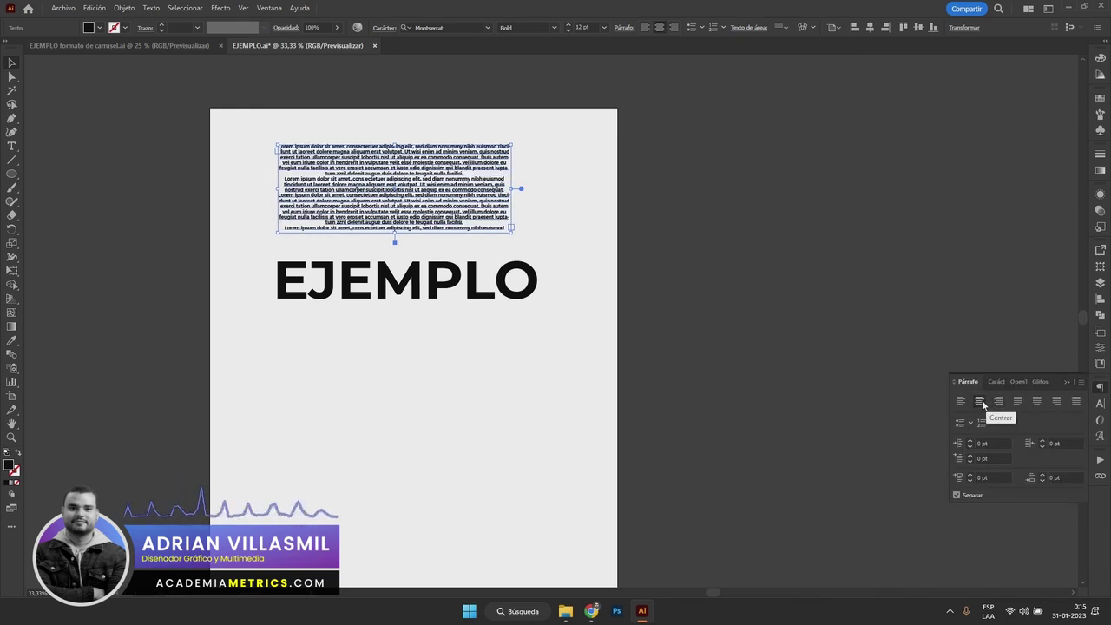
click(700, 226)
key(ctrl+plus)
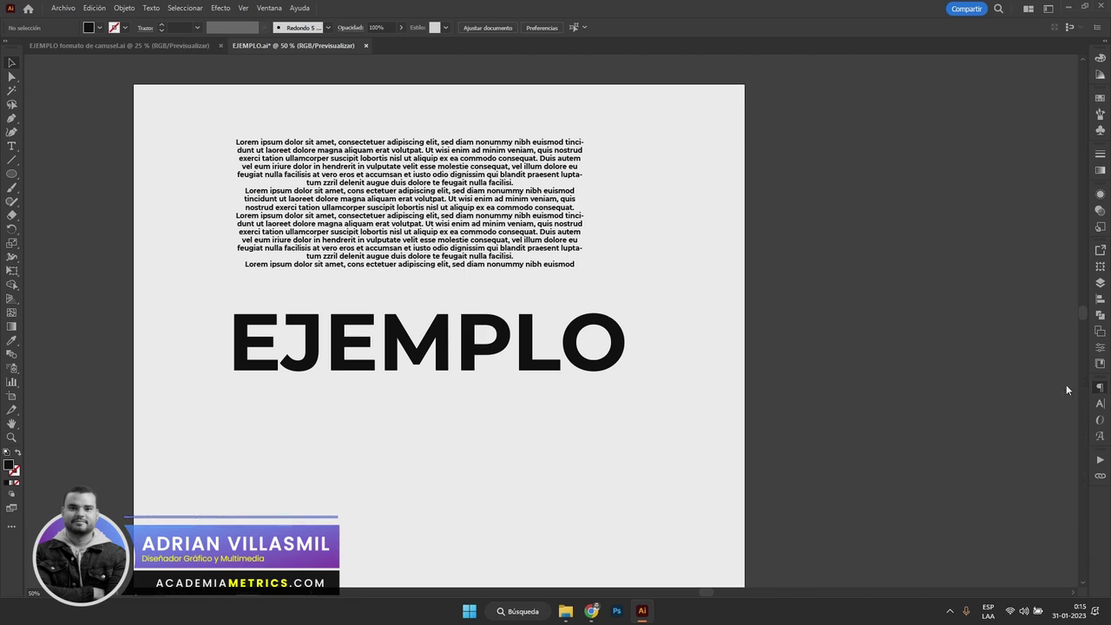
Draw a text area below EJEMPLO and replace its placeholder with a line of random capitals.
click(781, 330)
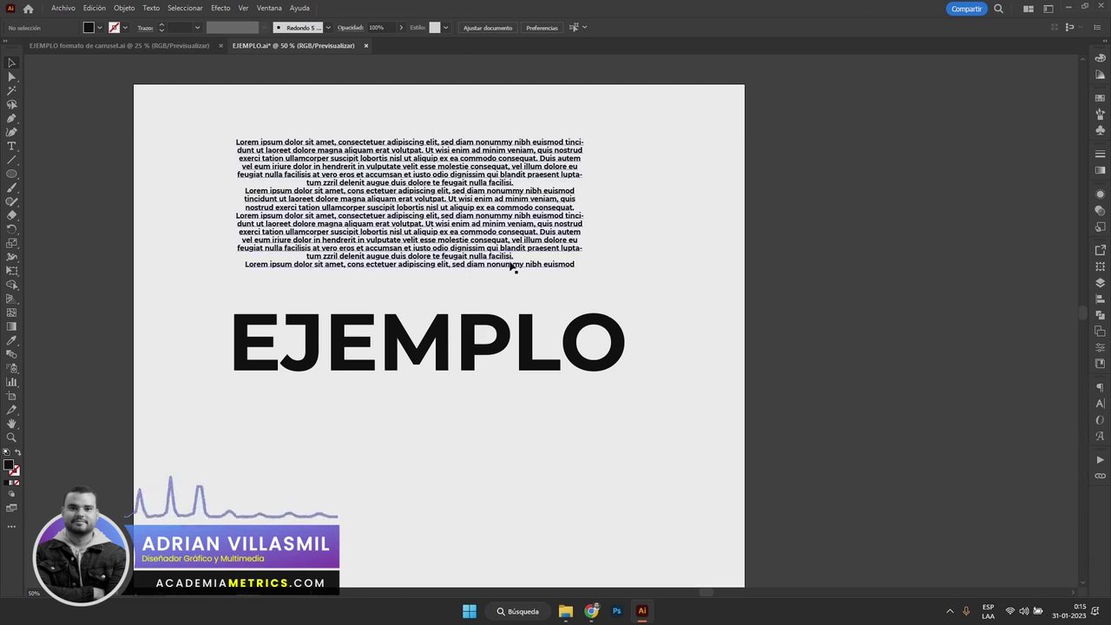
click(12, 146)
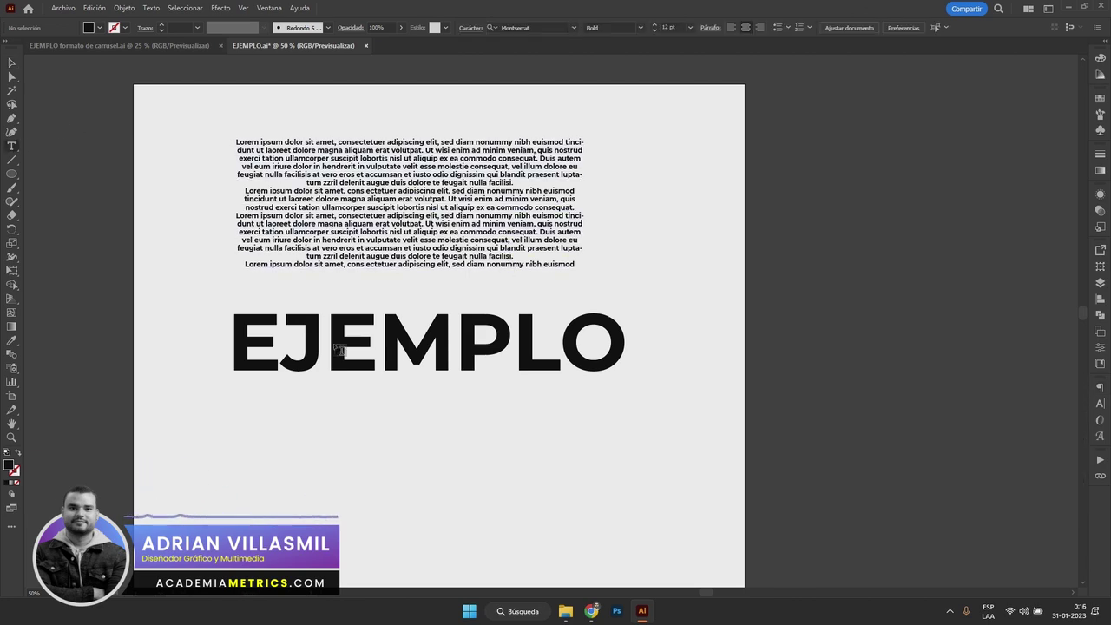
scroll(343, 374, down, 3)
drag(222, 260, 657, 381)
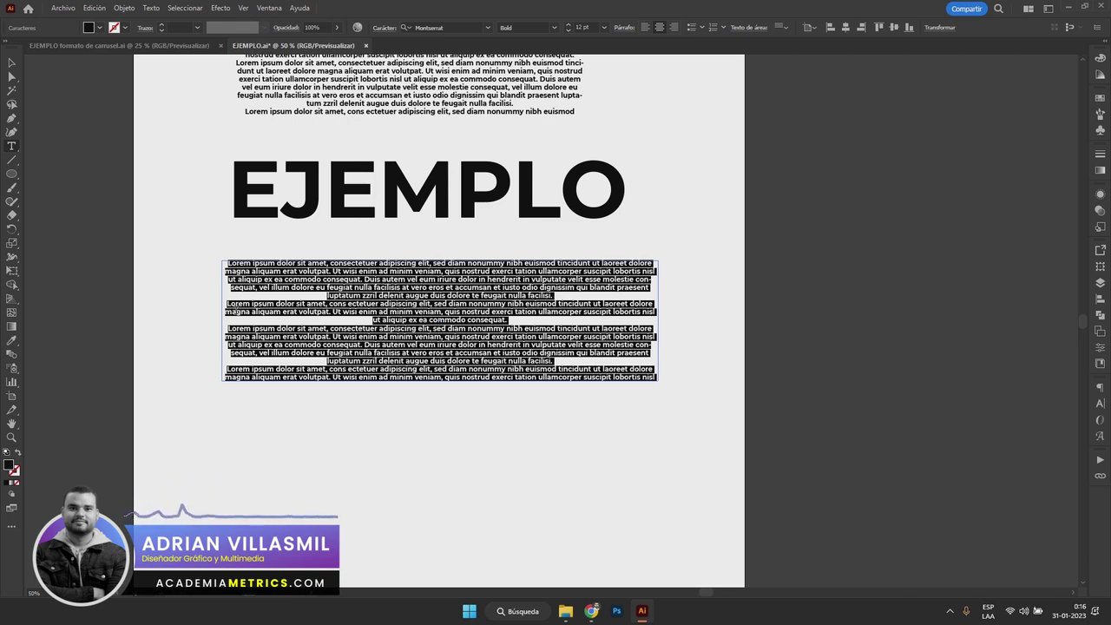
text(KJSJNVSLDNSIDNPSIDJPSIDJ)
key(Escape)
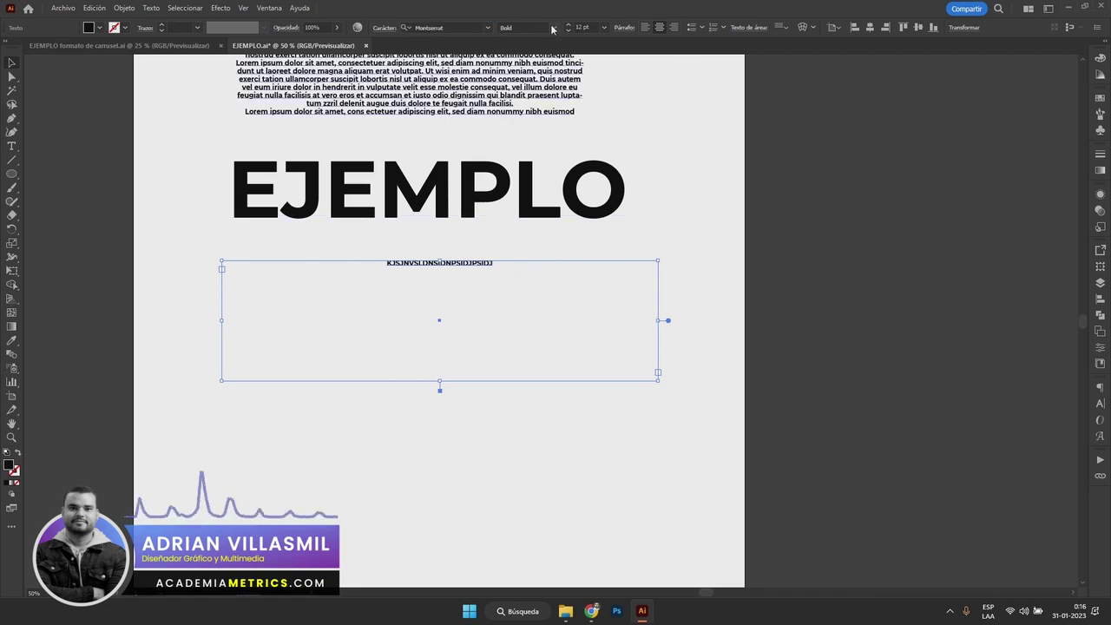
Delete the random-capitals line, move the lorem ipsum block under EJEMPLO, and enlarge its frame.
click(552, 29)
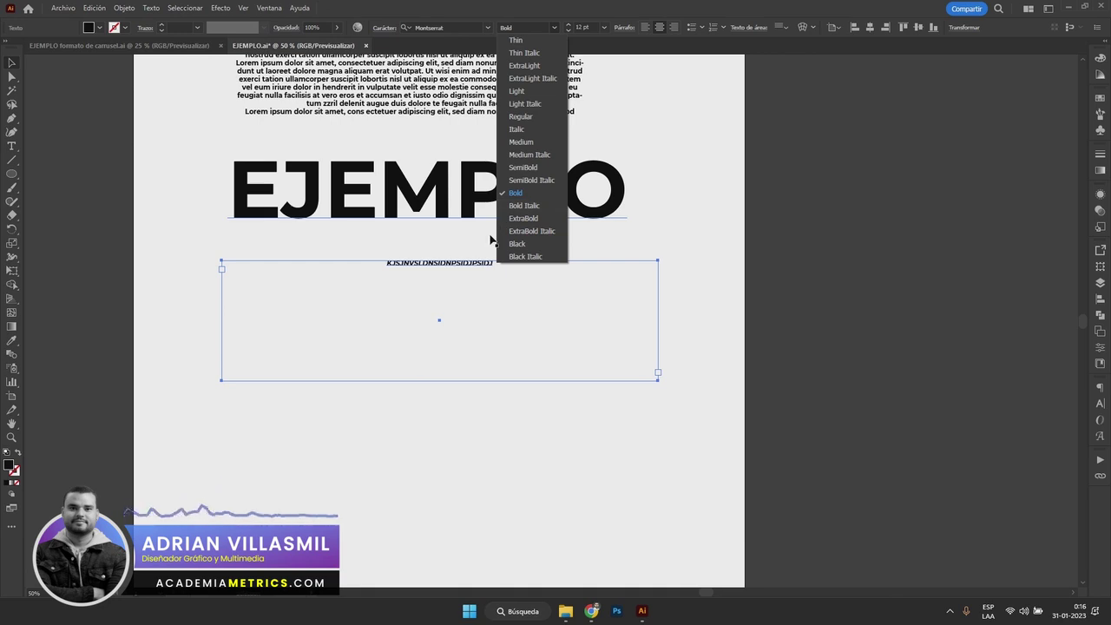
click(460, 274)
drag(490, 268, 488, 280)
drag(498, 213, 512, 220)
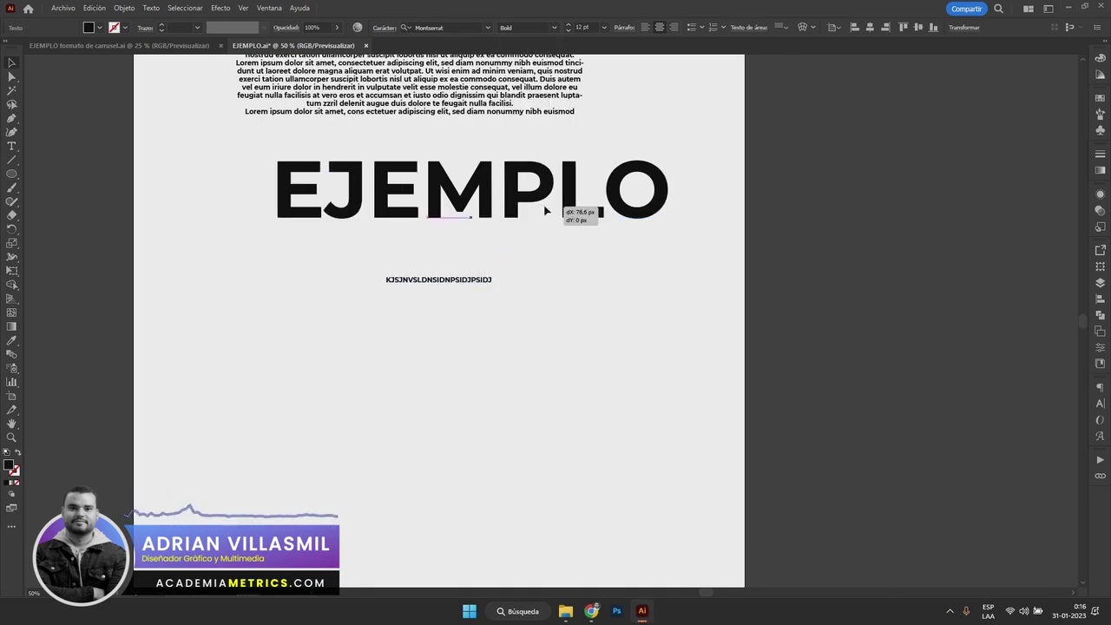
click(476, 280)
key(Delete)
mouse_move(500, 109)
mouse_down()
mouse_move(538, 332)
mouse_move(536, 388)
mouse_up()
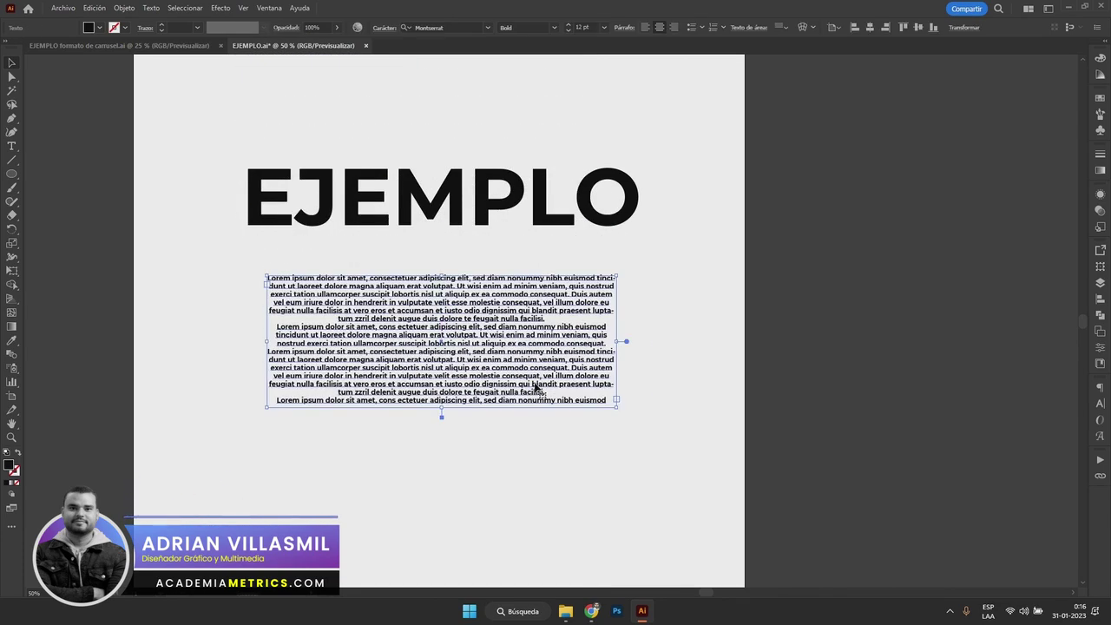
drag(615, 401, 652, 428)
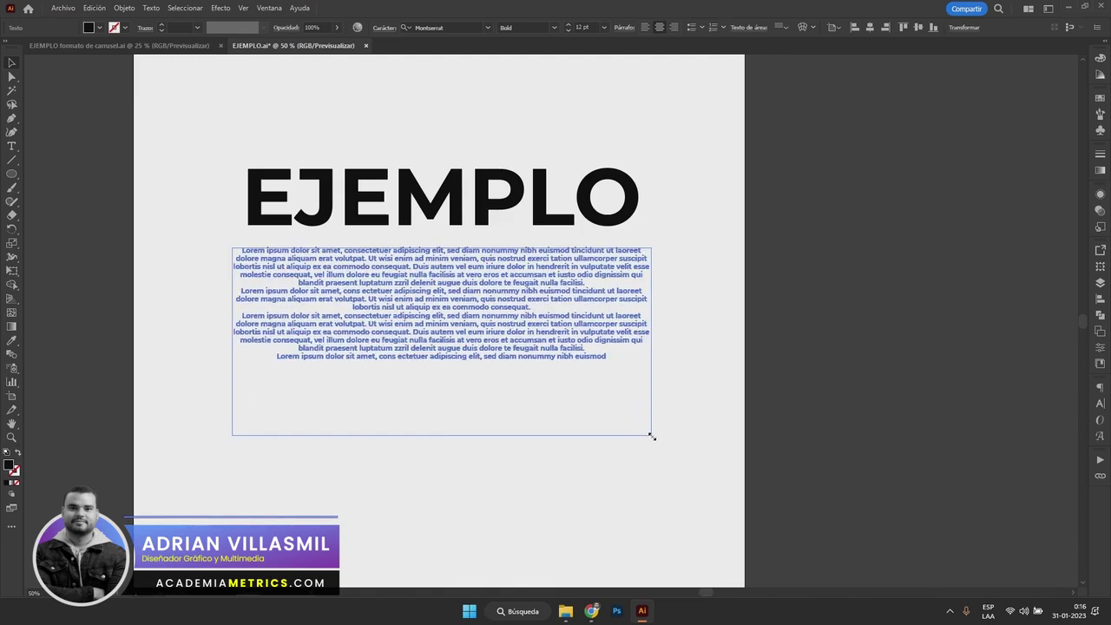
Position the paragraph frame under EJEMPLO, set text to 21 pt, and extend it to show four paragraphs.
drag(591, 332, 592, 361)
mouse_move(552, 299)
mouse_down()
mouse_move(588, 318)
mouse_move(556, 290)
mouse_up()
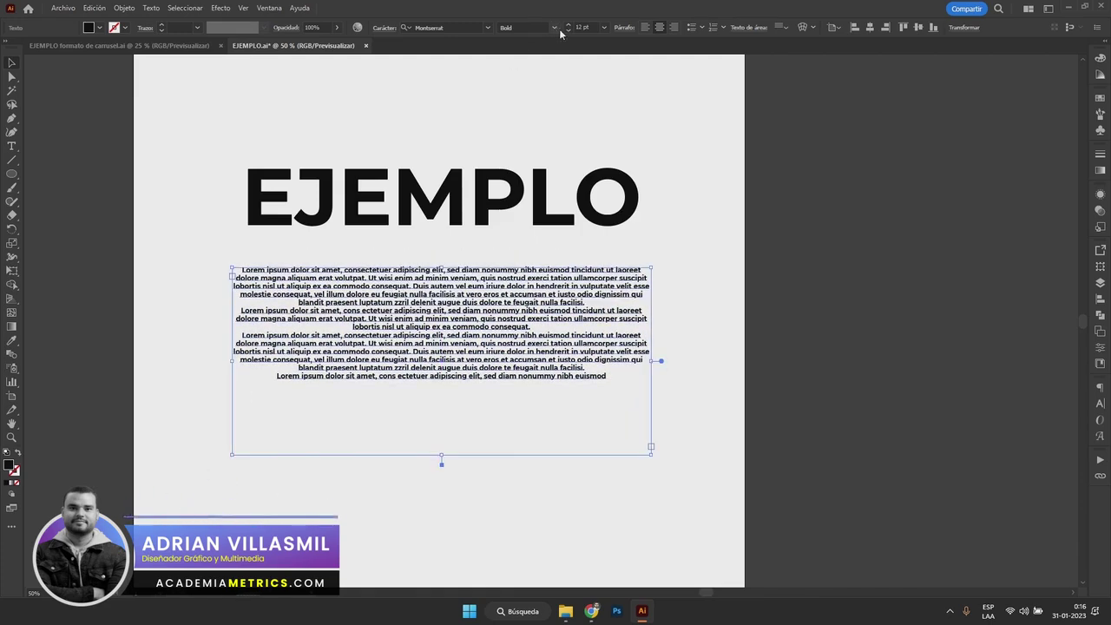
click(604, 28)
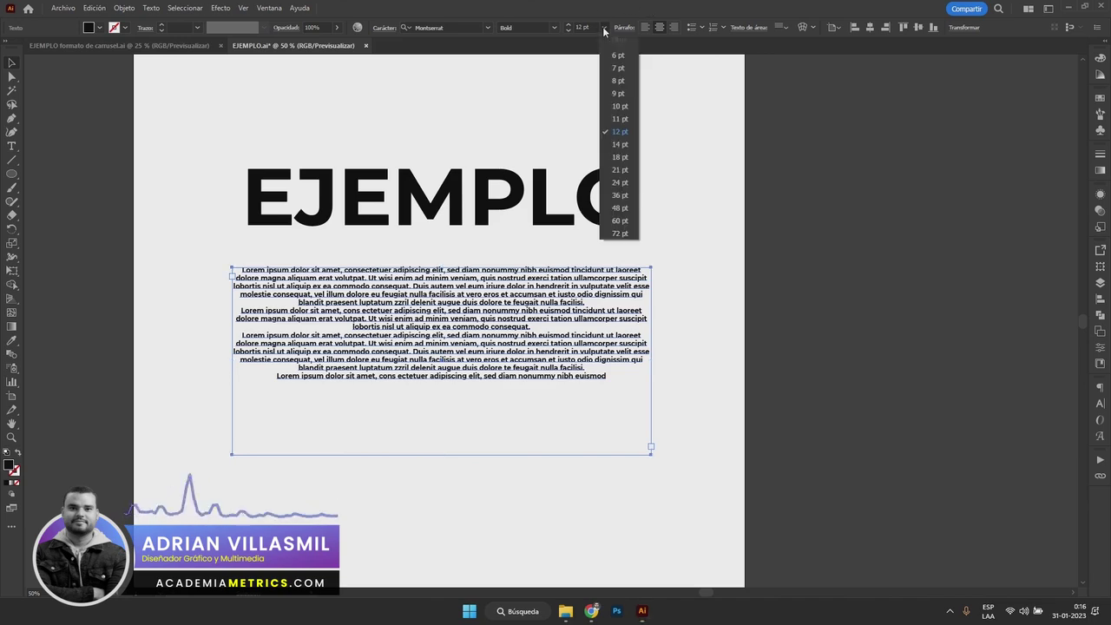
click(619, 170)
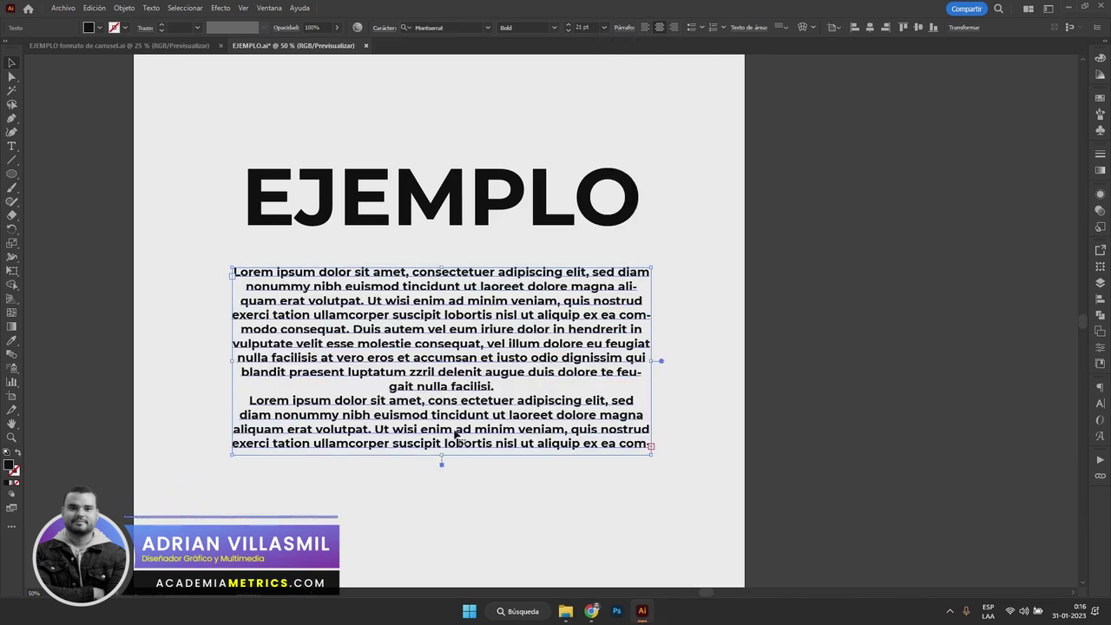
drag(436, 456, 446, 544)
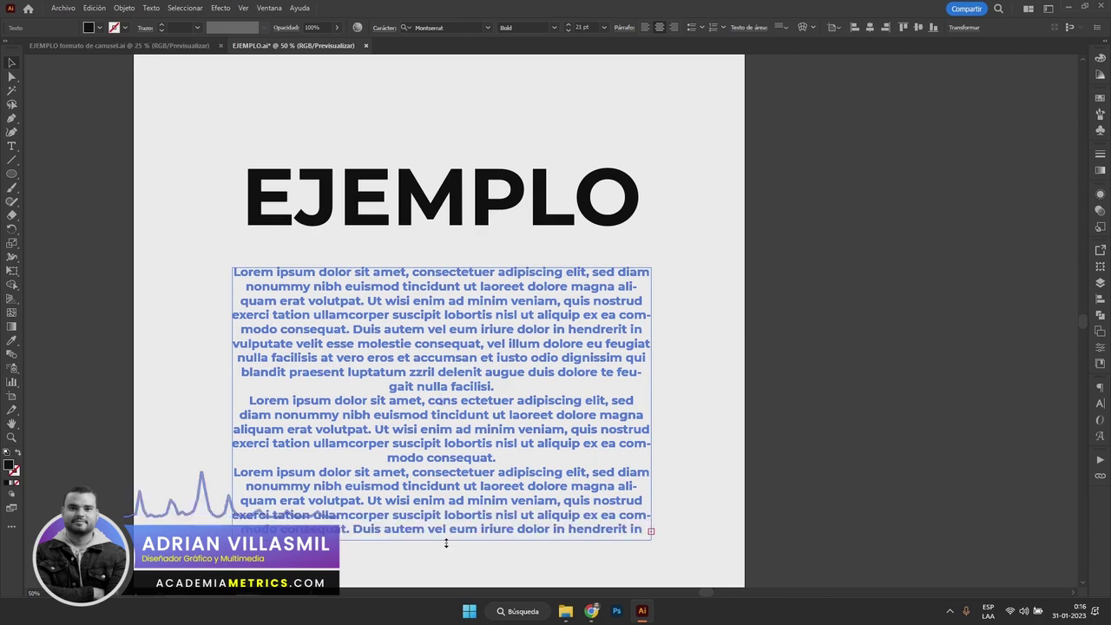
scroll(452, 436, down, 2)
drag(441, 478, 441, 531)
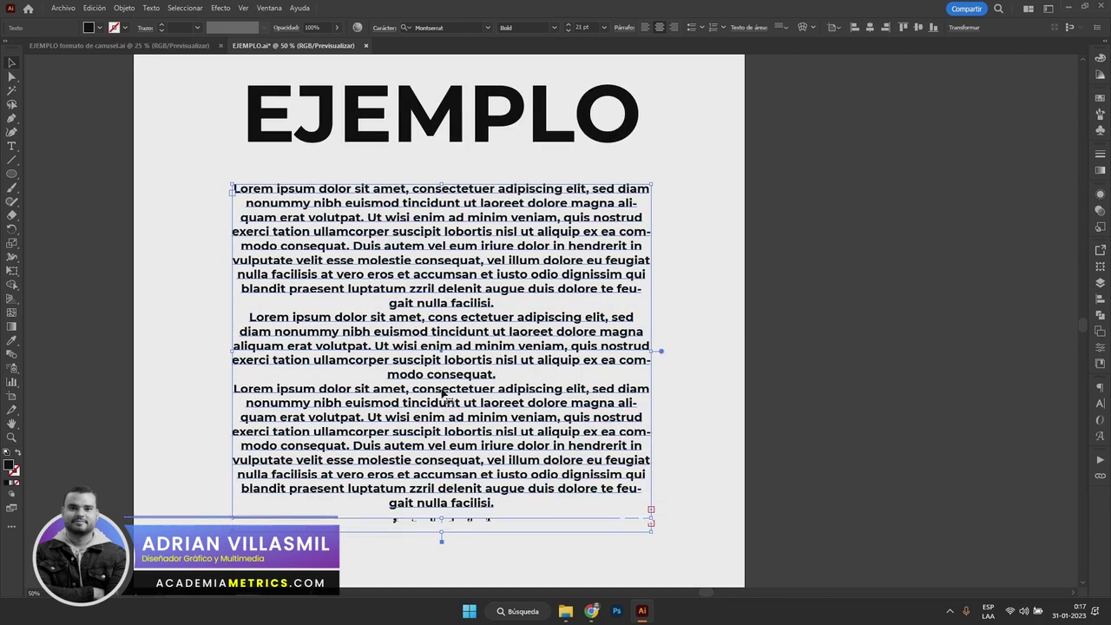
scroll(441, 423, down, 3)
drag(441, 437, 441, 476)
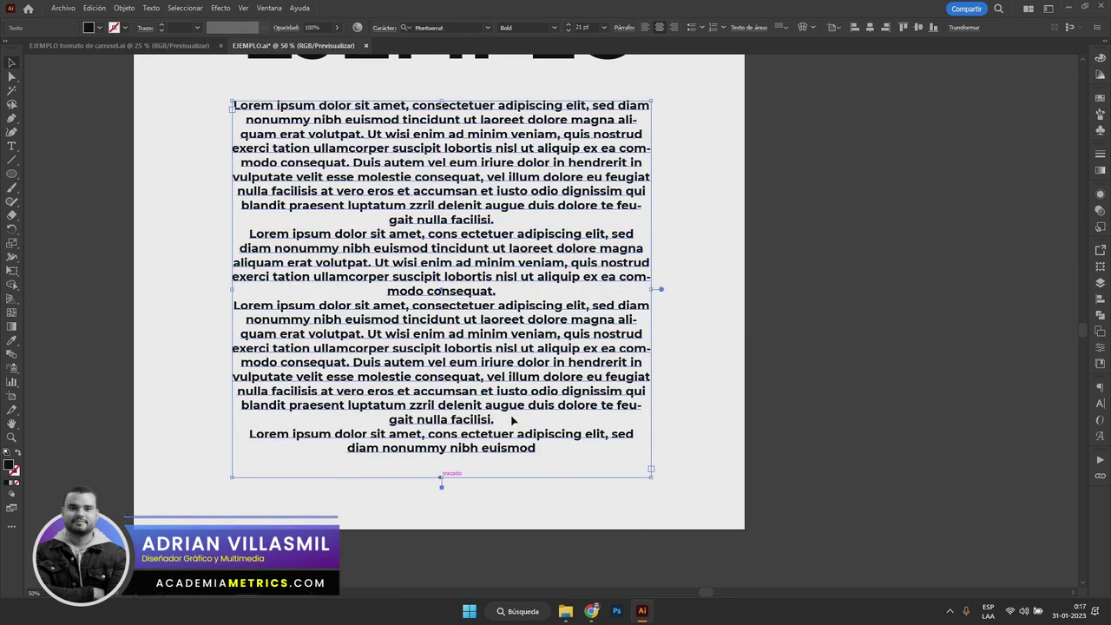
Widen the frame, change the text size to 19 pt, and shorten the frame to fit.
drag(656, 292, 666, 289)
click(568, 27)
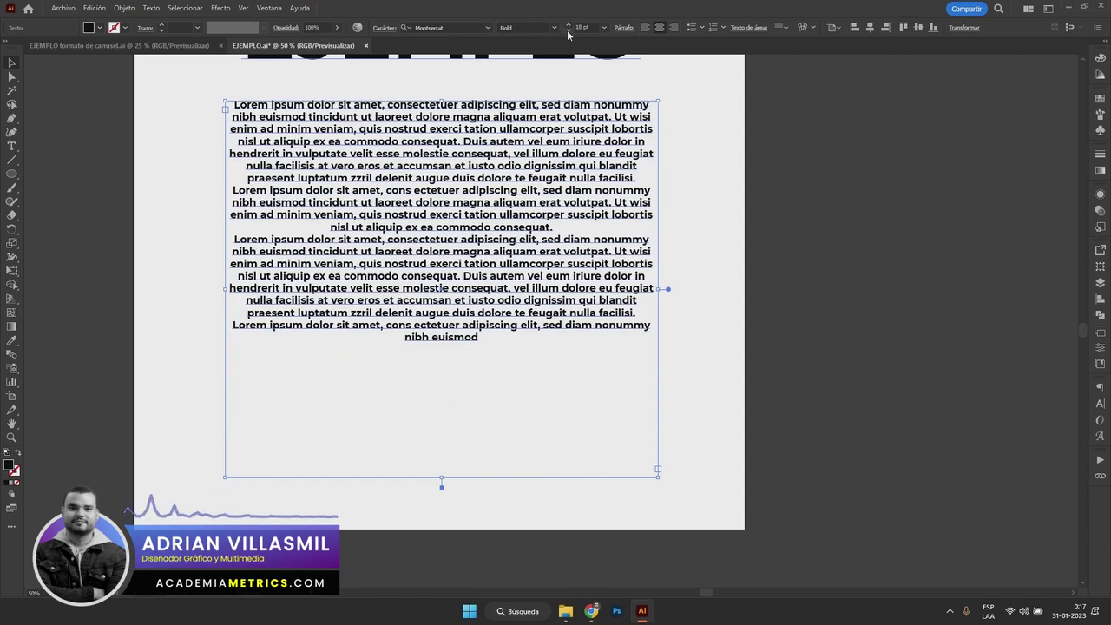
click(568, 29)
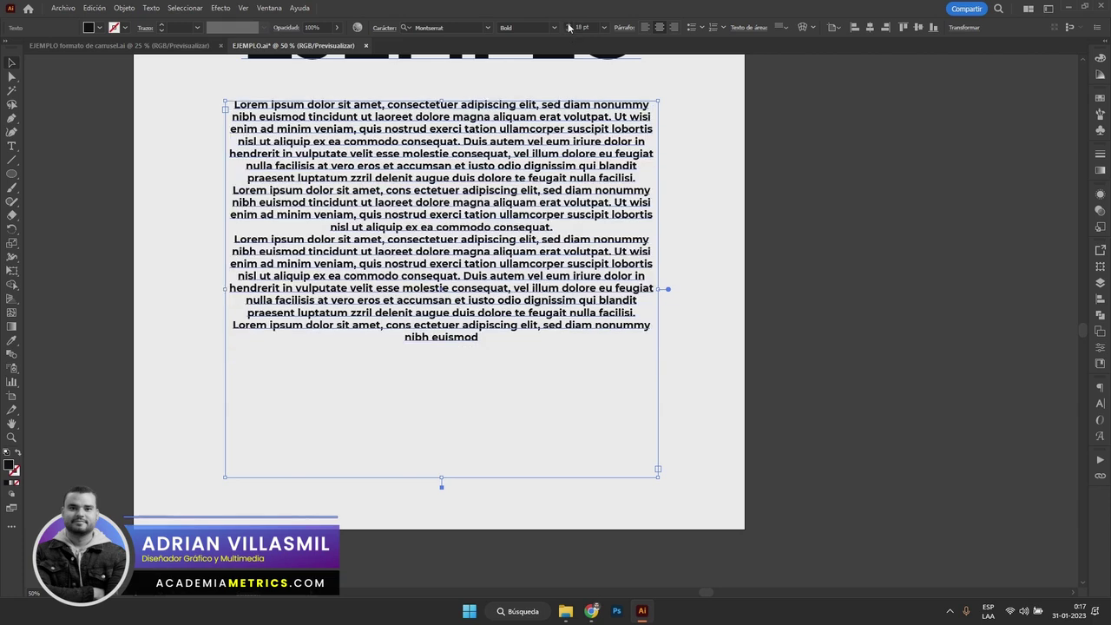
drag(441, 480, 441, 425)
scroll(499, 317, up, 2)
scroll(523, 276, down, 1)
Narrow the paragraph frame, left-align its text and turn off hyphenation.
drag(621, 334, 603, 334)
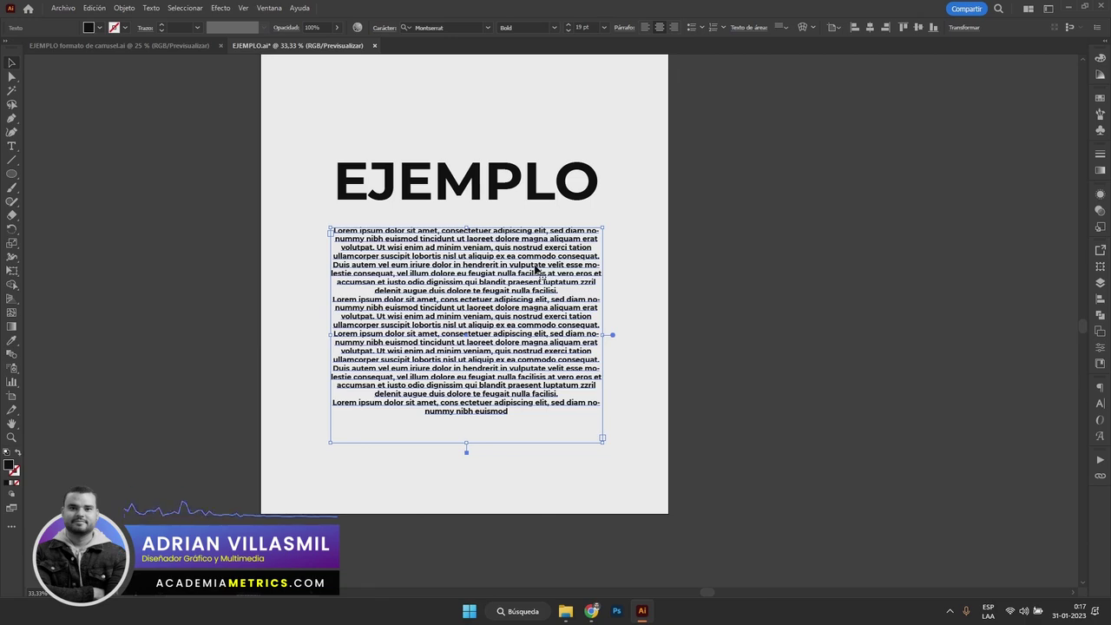
click(1099, 387)
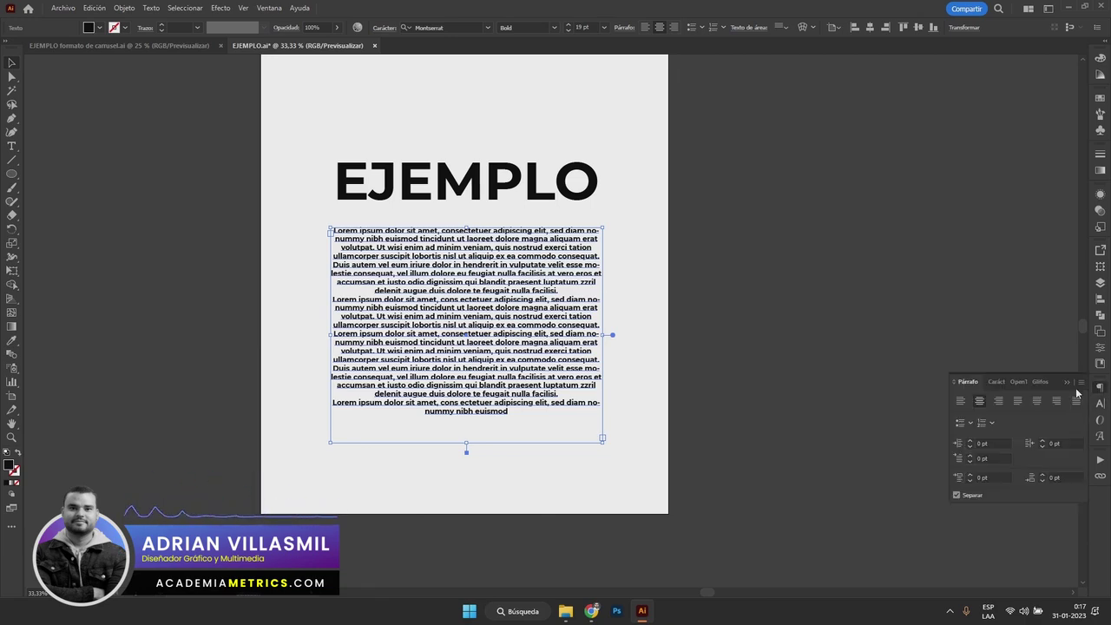
click(960, 401)
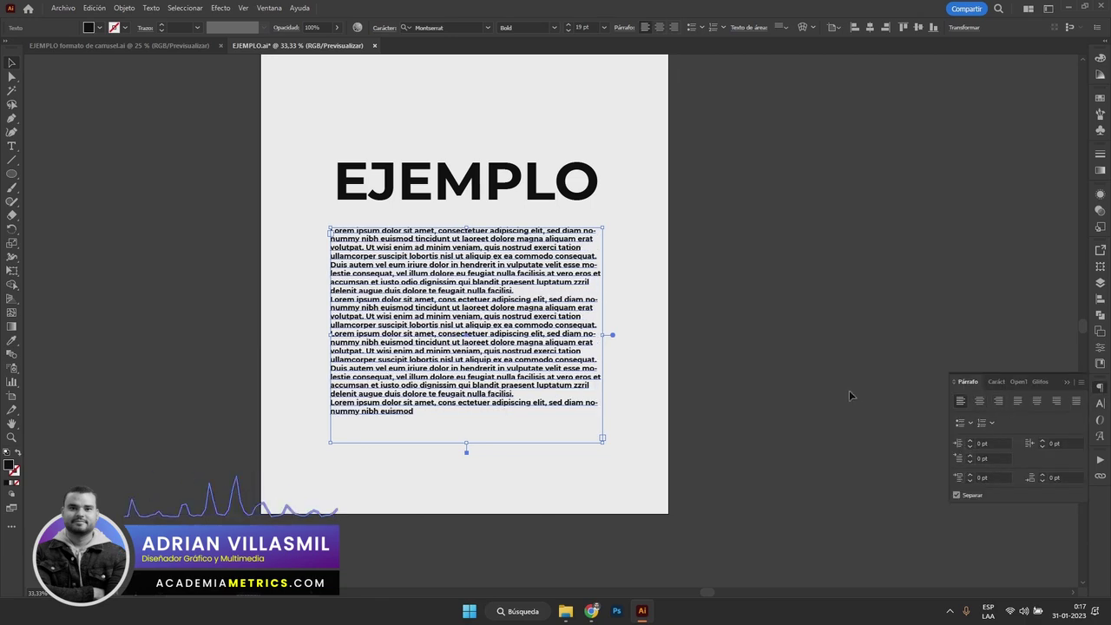
scroll(576, 269, up, 2)
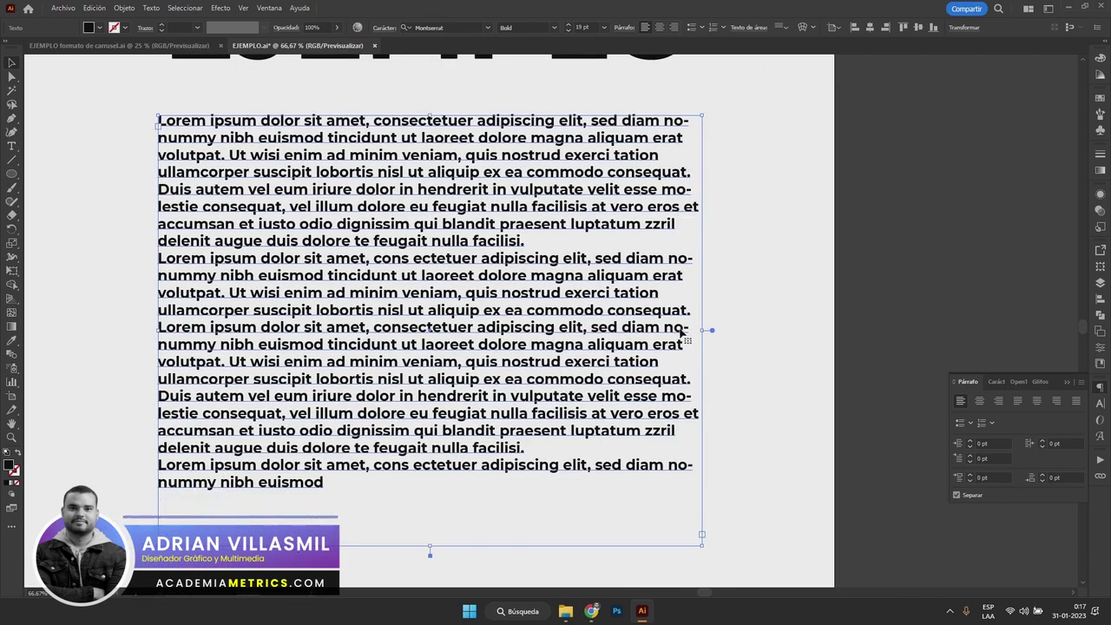
click(956, 495)
alt+scroll(684, 330, down, 1)
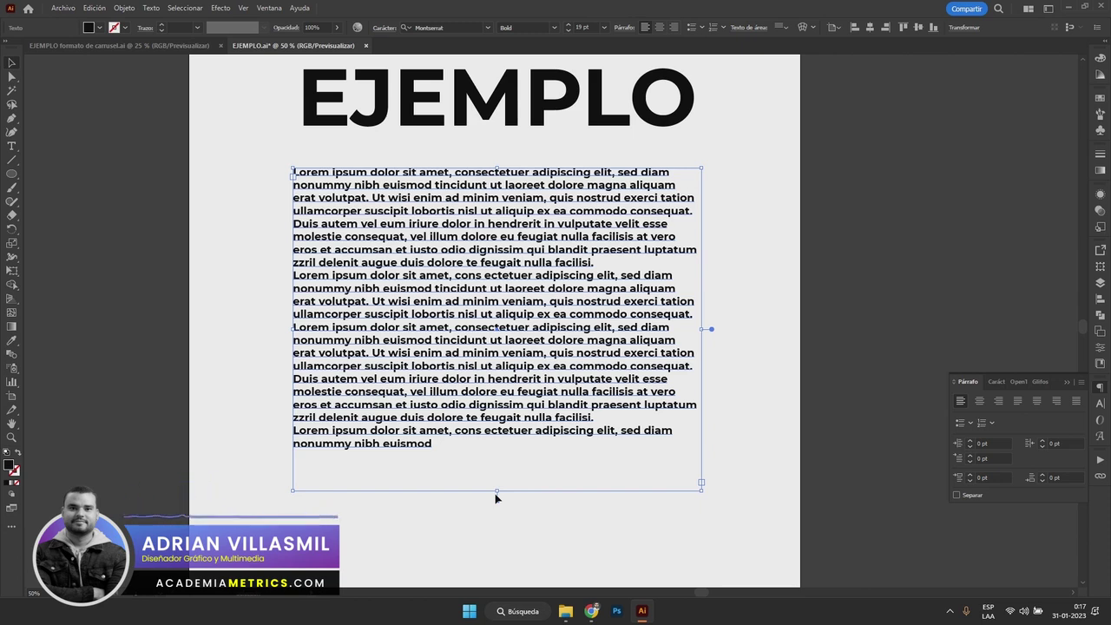
Drag the lorem ipsum frame's bottom edge down to reveal two more paragraphs.
click(496, 499)
click(492, 461)
double_click(500, 455)
drag(500, 455, 499, 315)
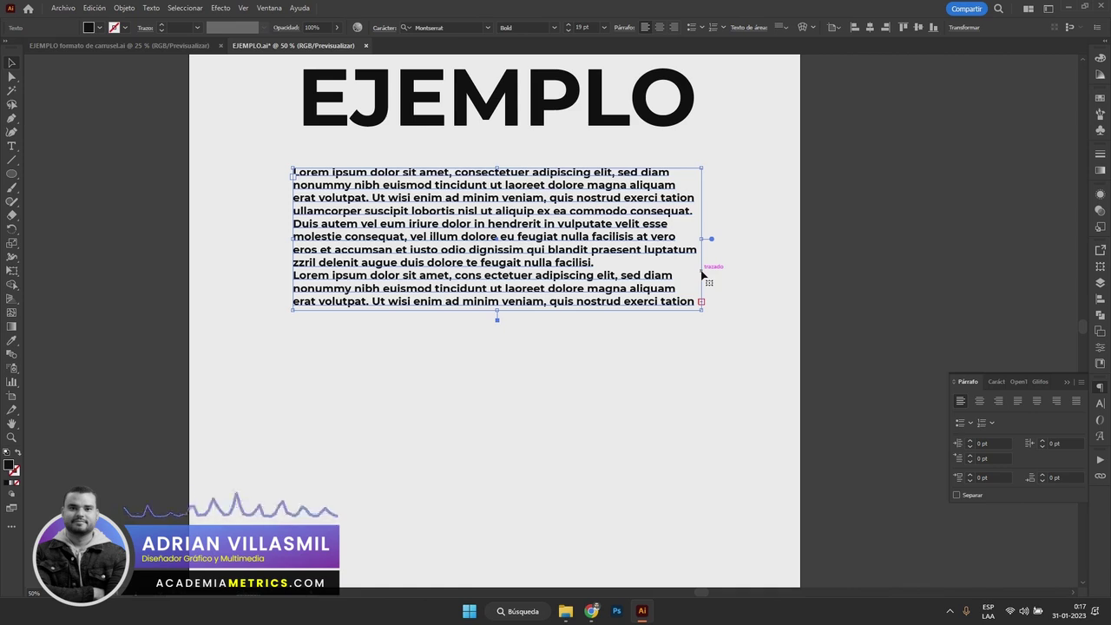
drag(497, 318, 515, 456)
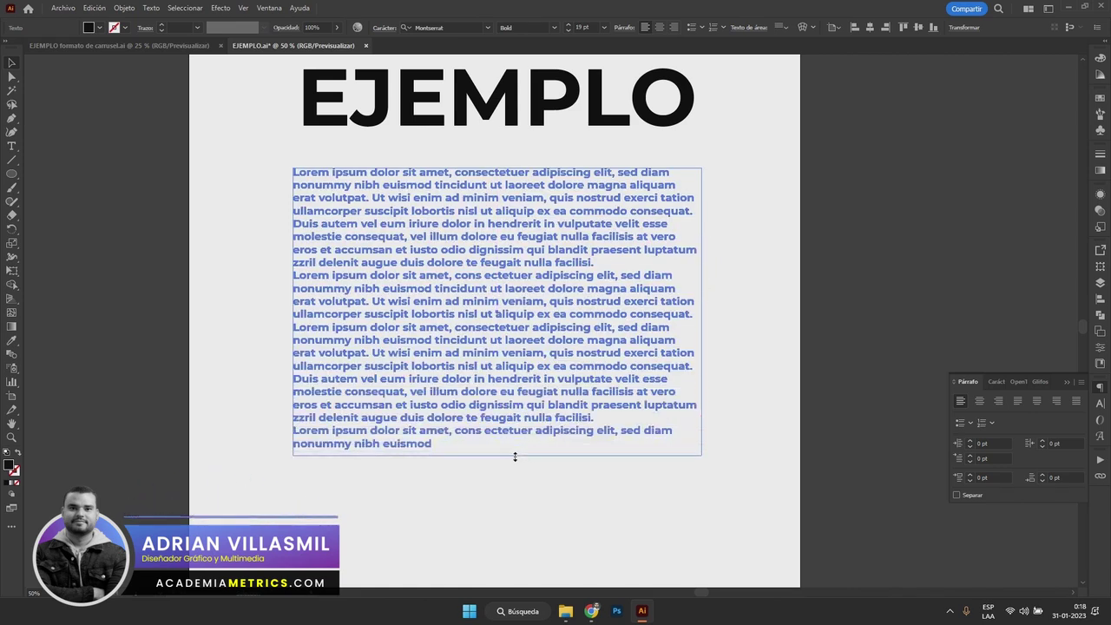
drag(514, 457, 514, 452)
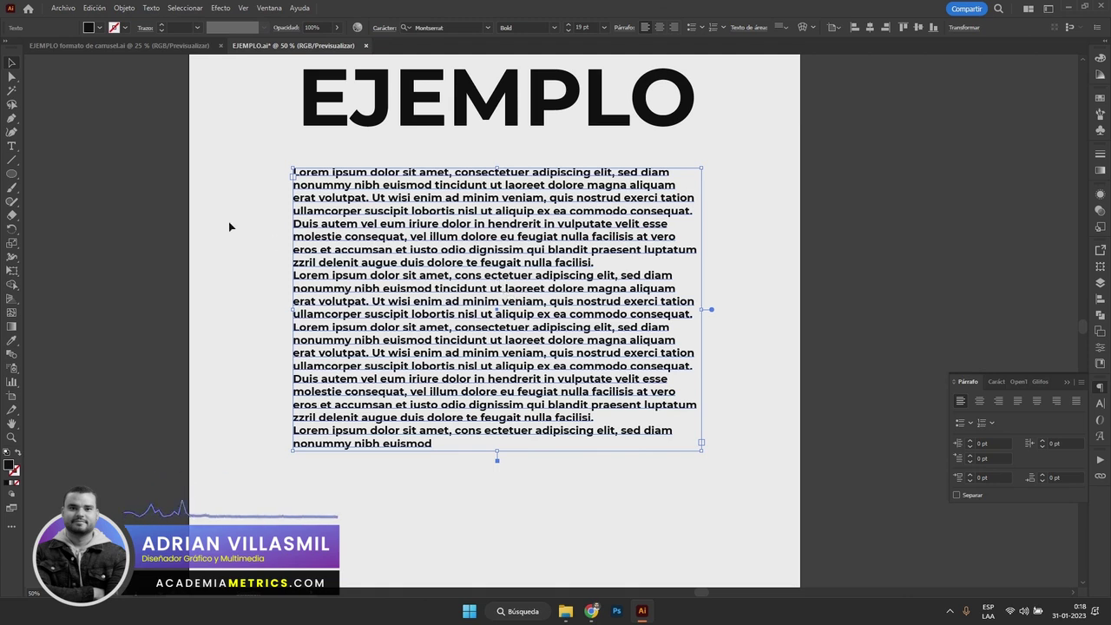
Skew the body text frame by moving its top-right, bottom-right and bottom-left anchors.
click(12, 76)
drag(704, 171, 759, 169)
mouse_move(701, 451)
mouse_down()
mouse_move(620, 447)
mouse_move(703, 453)
mouse_up()
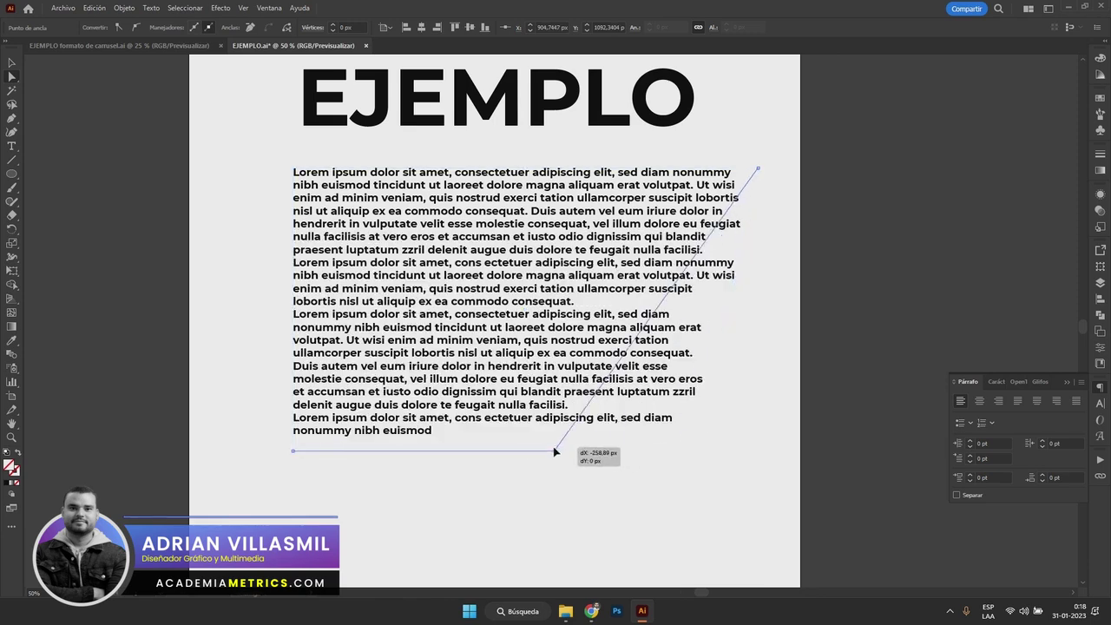
drag(703, 452, 545, 452)
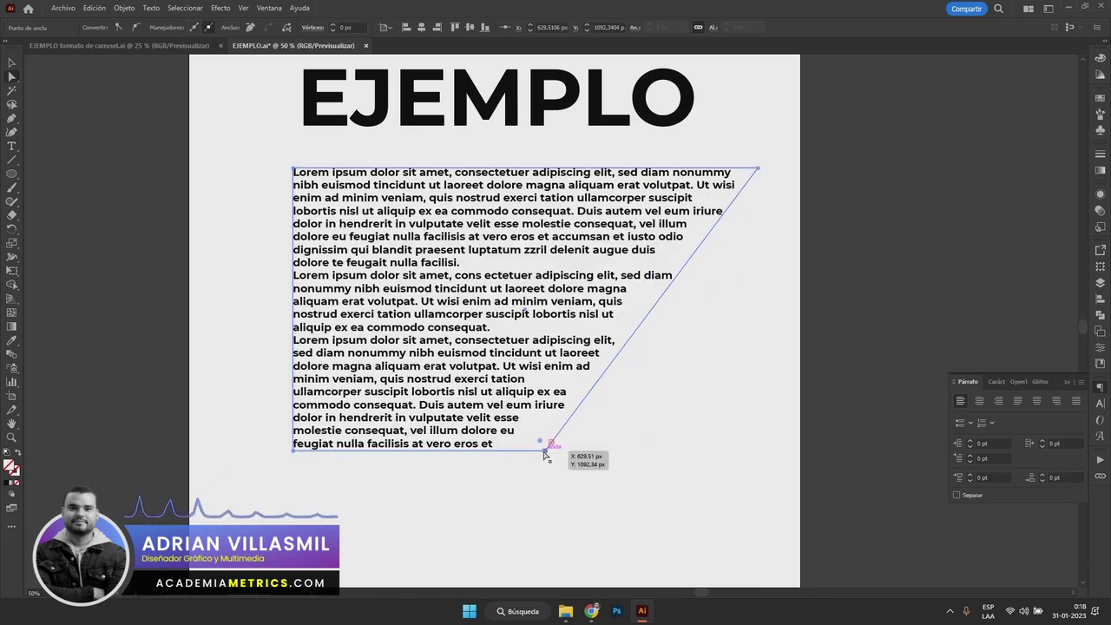
drag(295, 456, 293, 522)
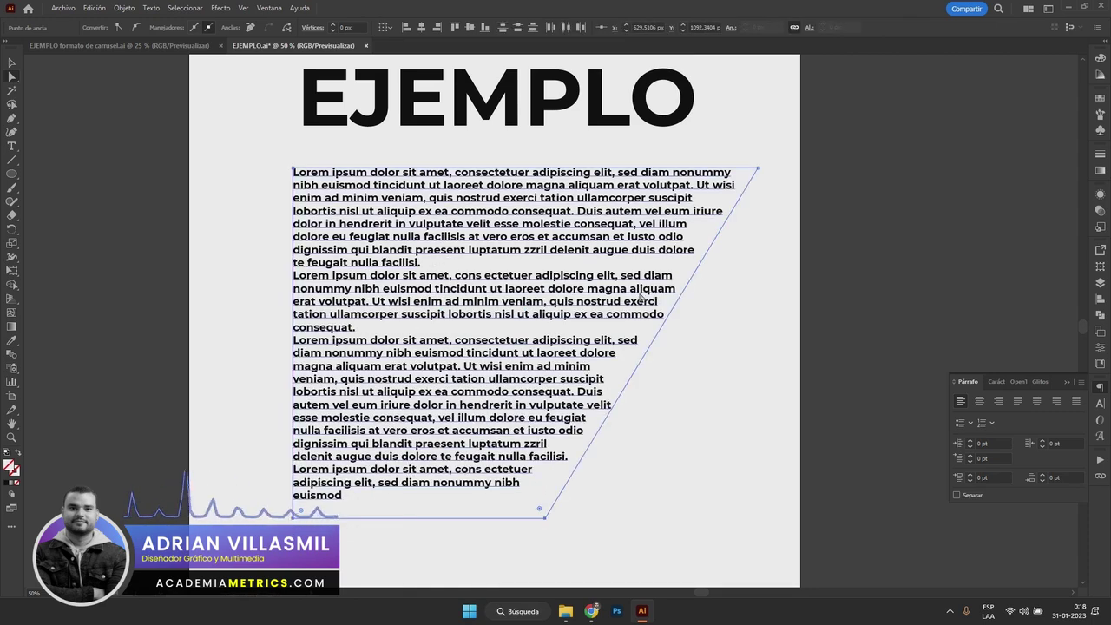
key(ctrl+minus)
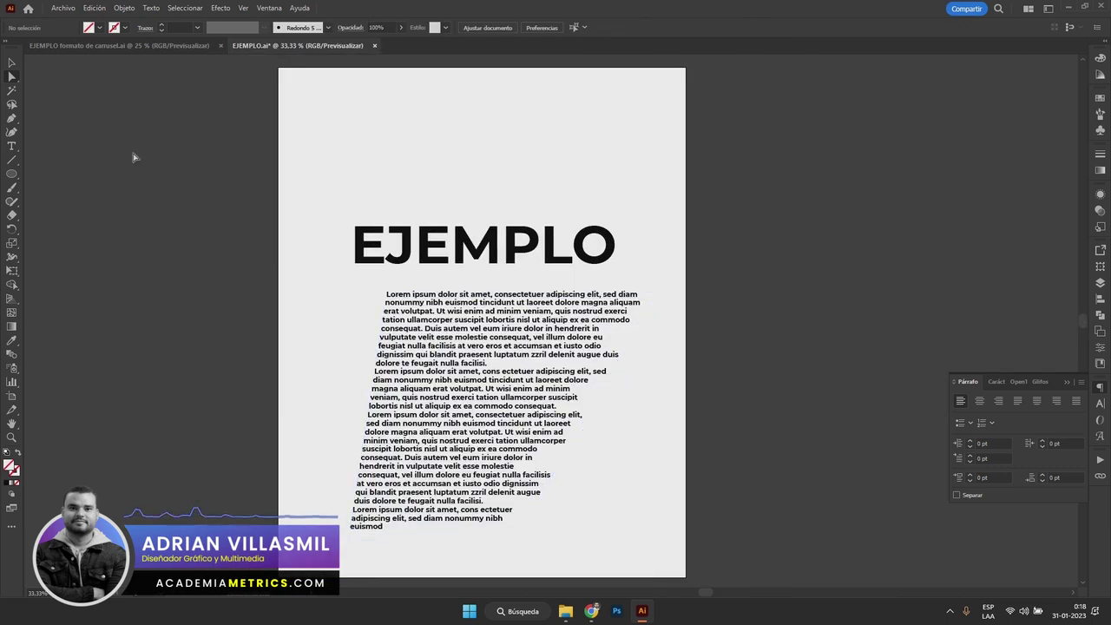
Nudge the slanted text frame, then draw a red diagonal line along its left edge.
key(v)
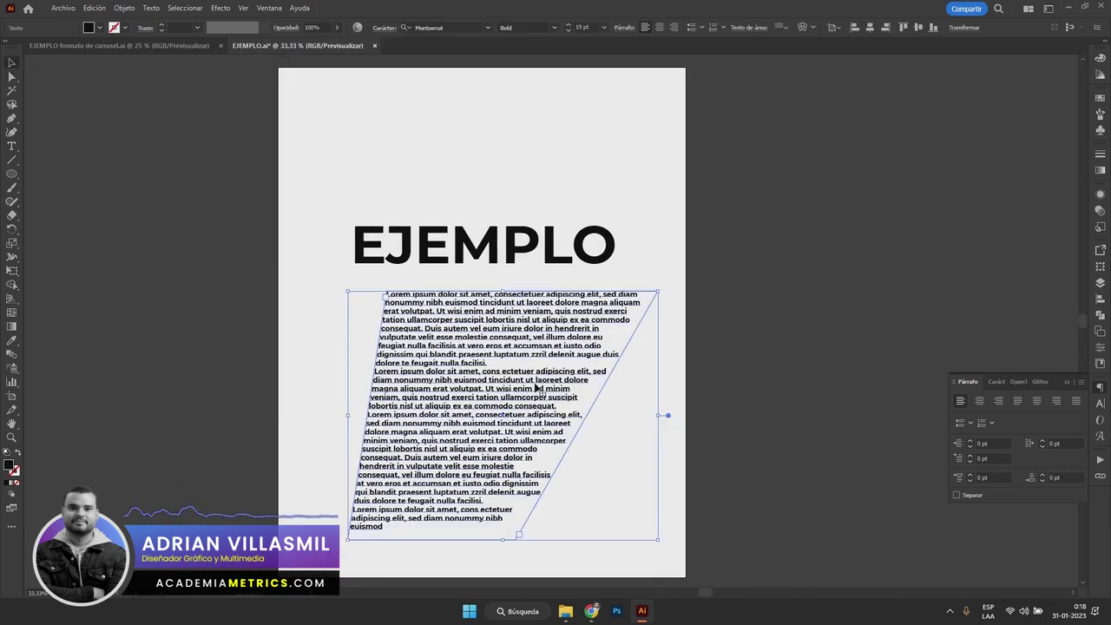
drag(367, 309, 378, 315)
key(a)
key(ctrl+plus)
drag(391, 120, 333, 512)
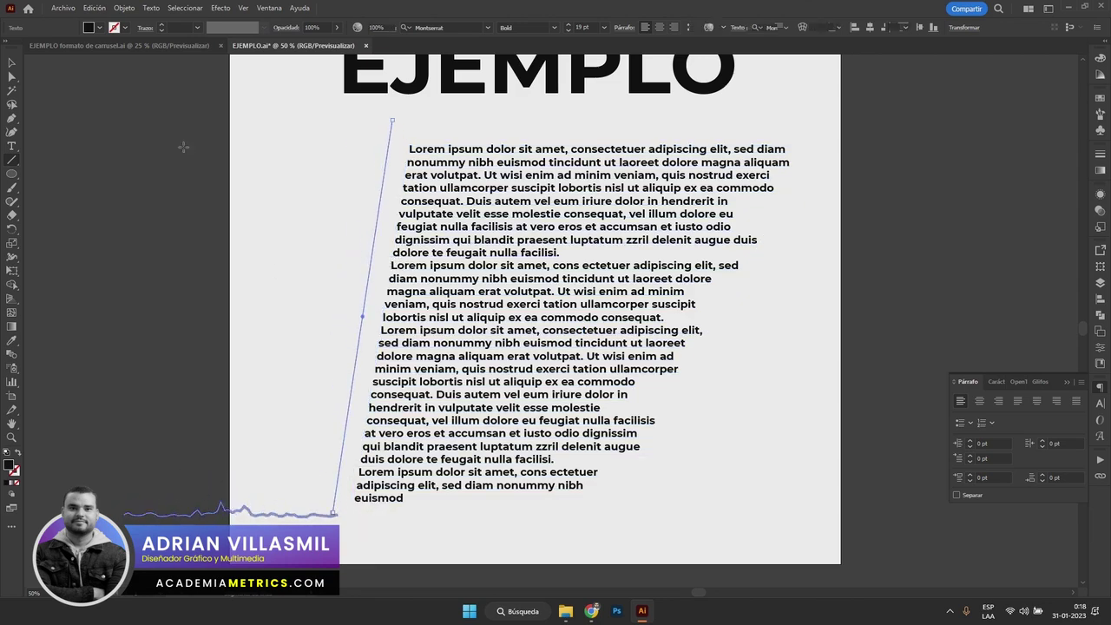
click(11, 62)
key(ctrl+shift+a)
key(ctrl+minus)
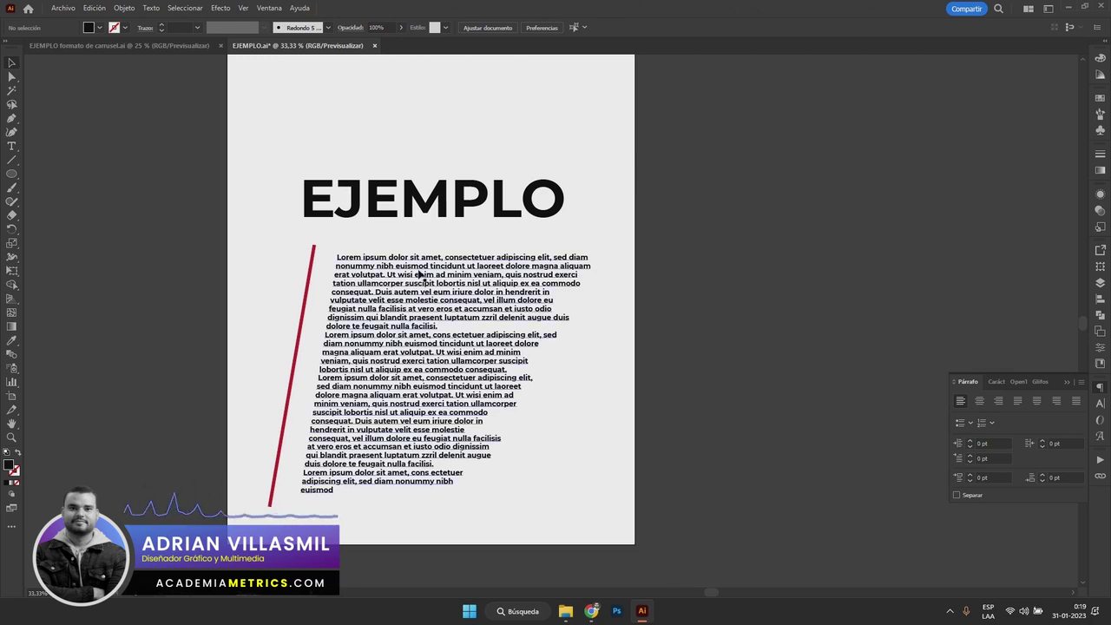
Delete every paragraph after the first in the lorem ipsum text.
double_click(417, 303)
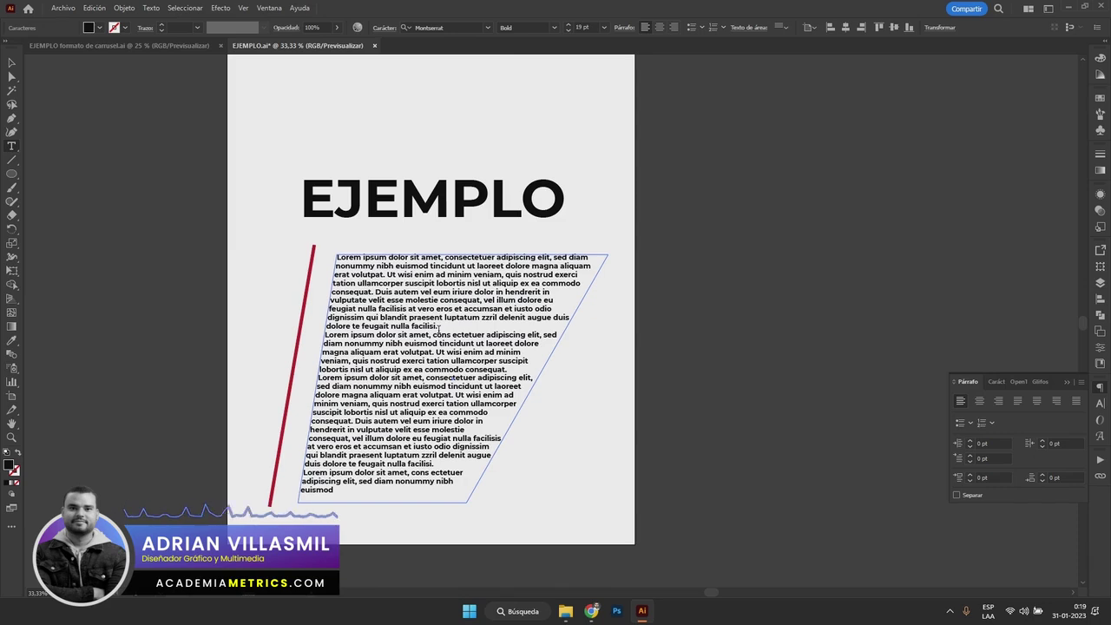
drag(438, 326, 502, 490)
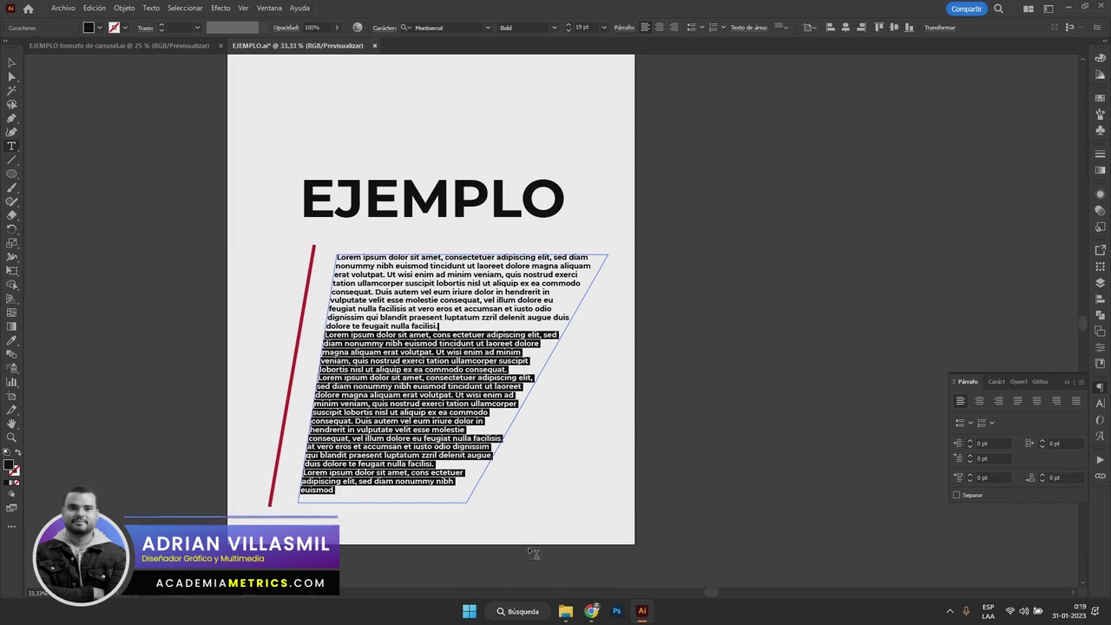
key(Delete)
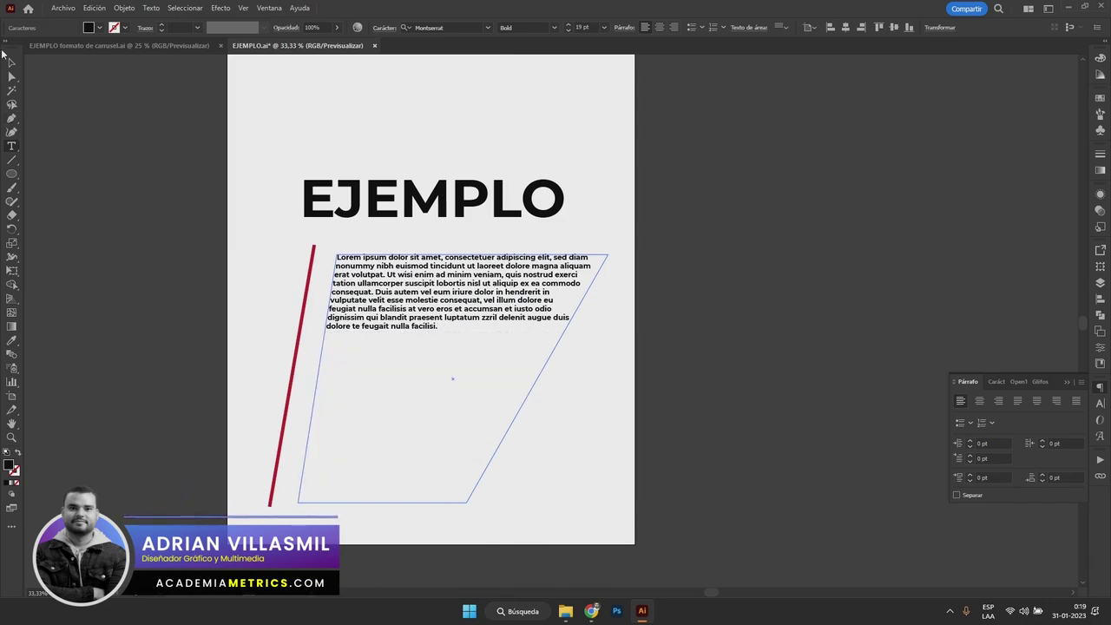
click(11, 62)
Set the paragraph to 25 pt font size with 44 pt leading.
click(568, 26)
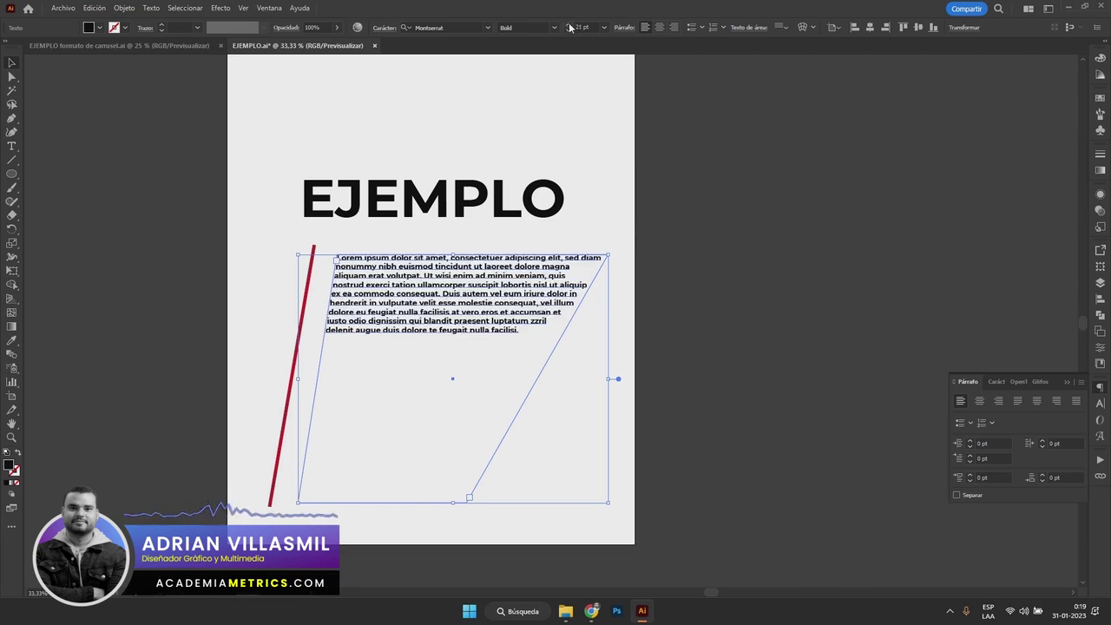
click(569, 25)
click(1100, 403)
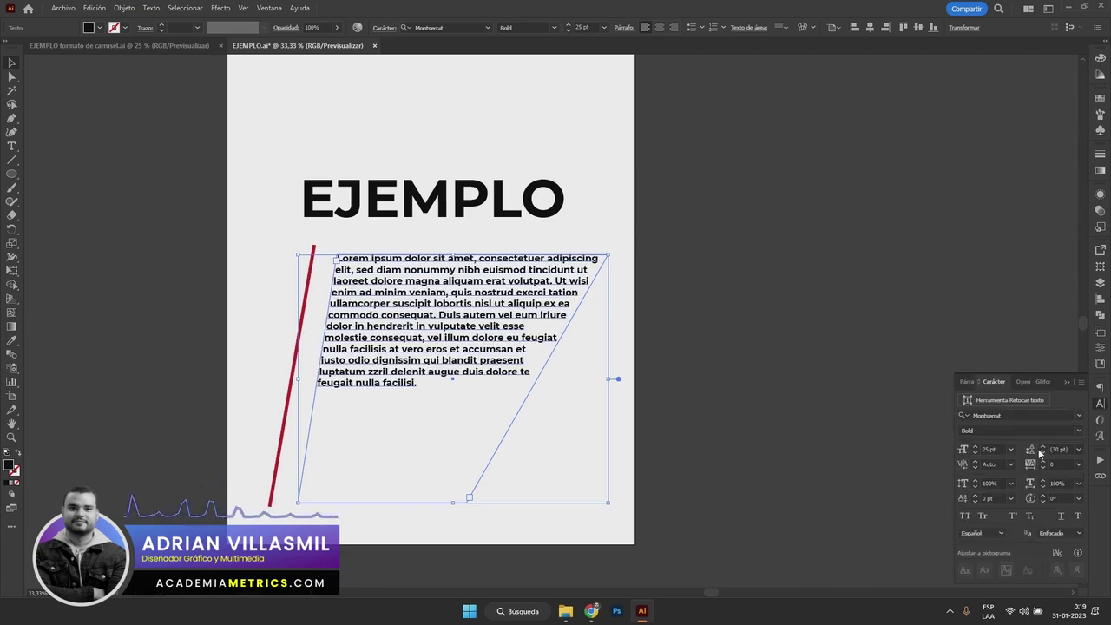
click(1042, 447)
click(1042, 447)
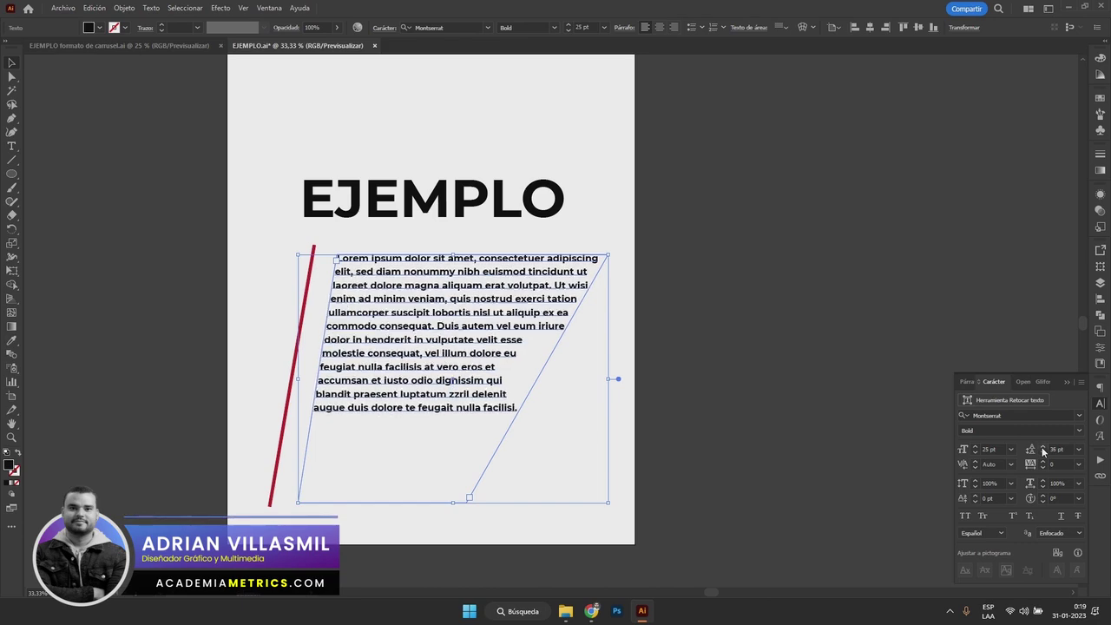
click(1042, 447)
click(1042, 446)
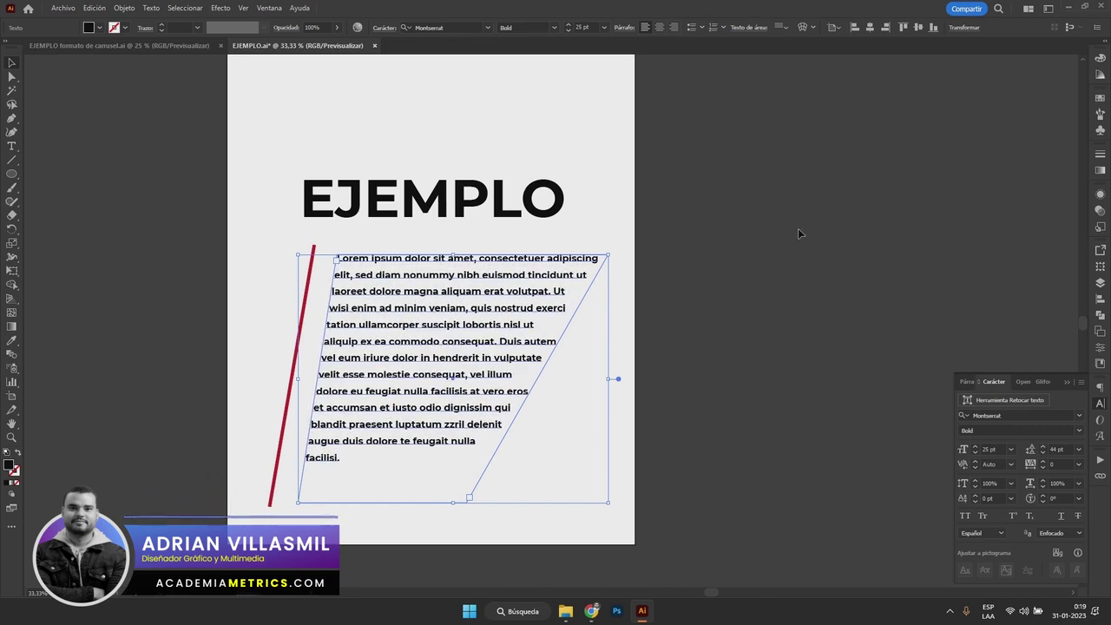
click(795, 227)
Delete the text from 'Duis autem' onward and shorten the red line to match.
click(1067, 382)
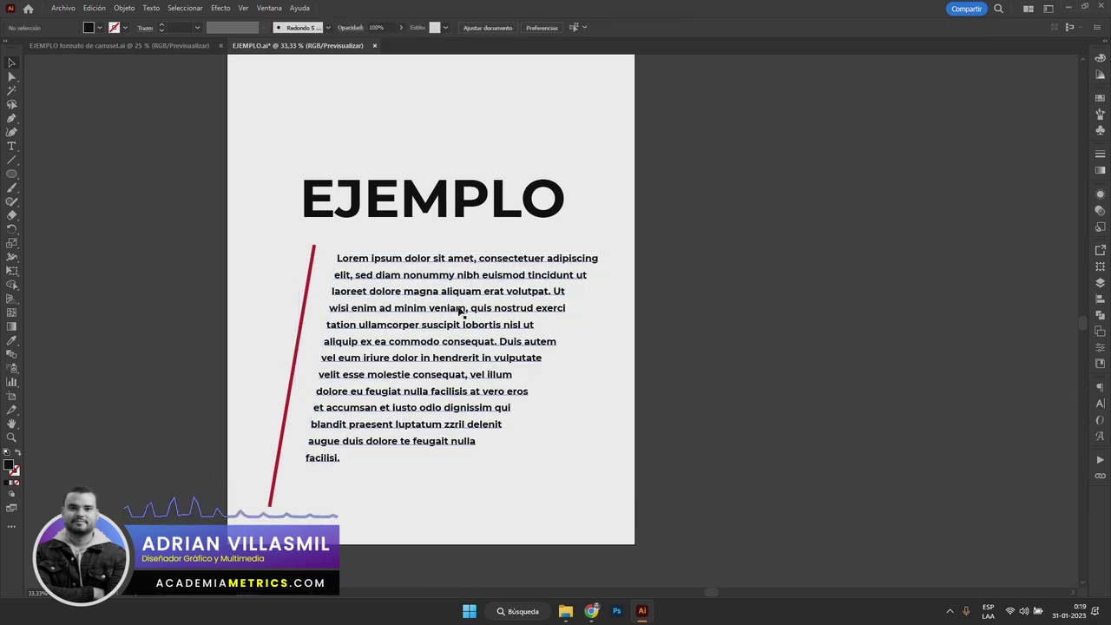
double_click(457, 307)
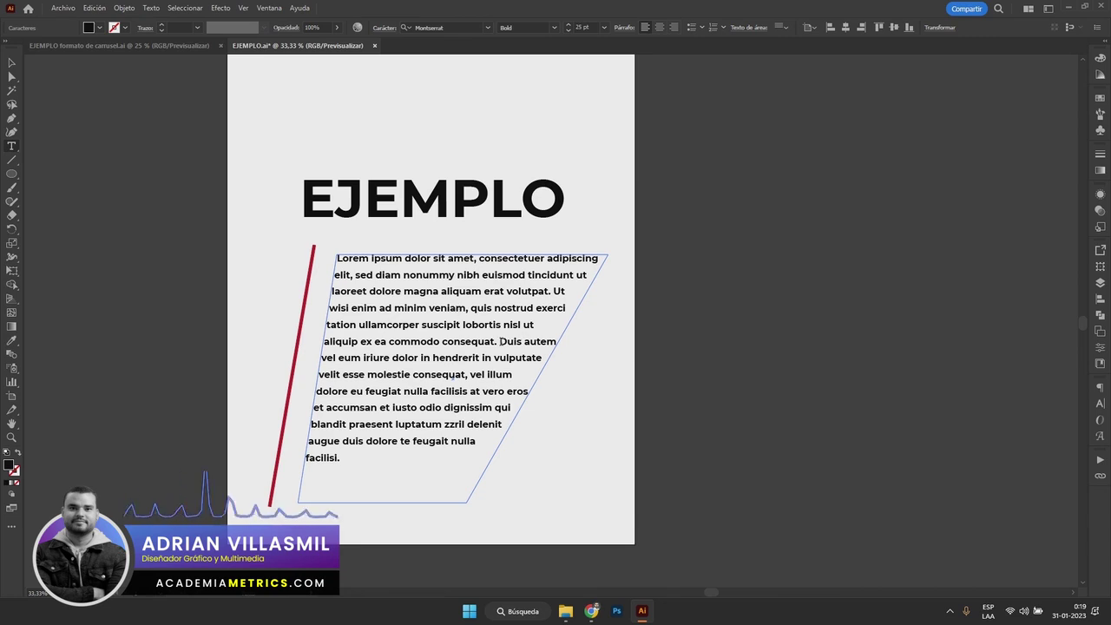
drag(500, 341, 595, 494)
key(Delete)
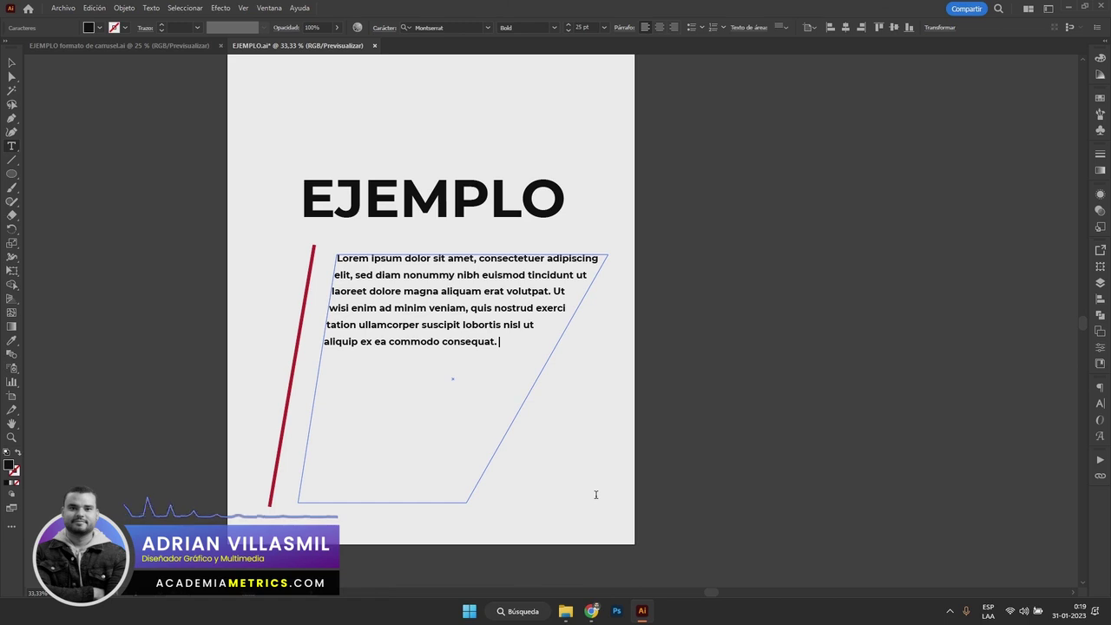
click(12, 77)
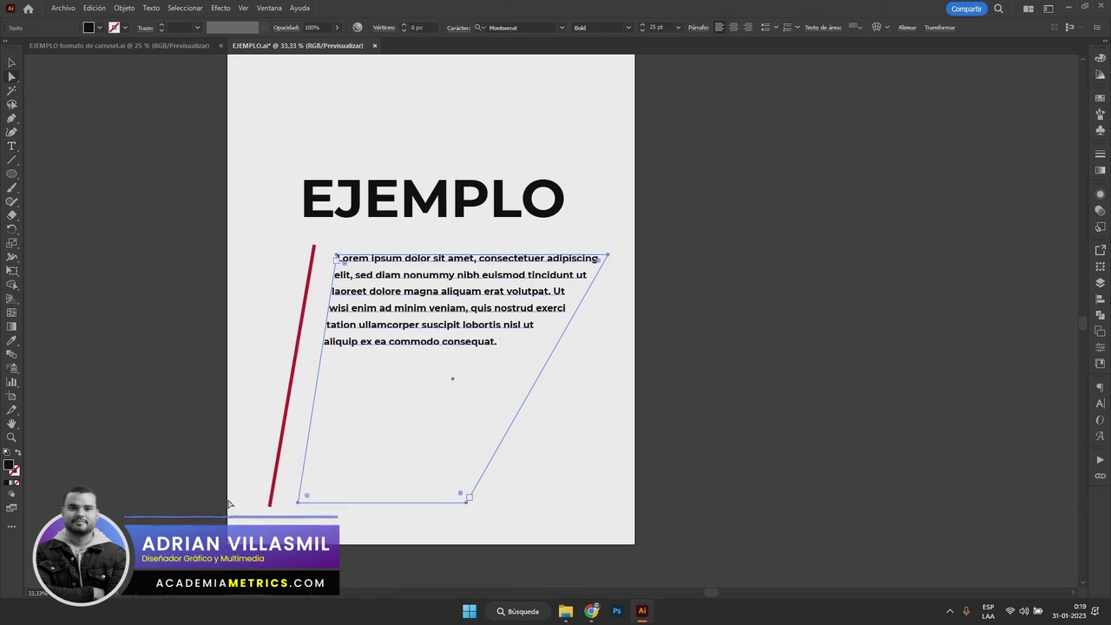
drag(270, 504, 297, 353)
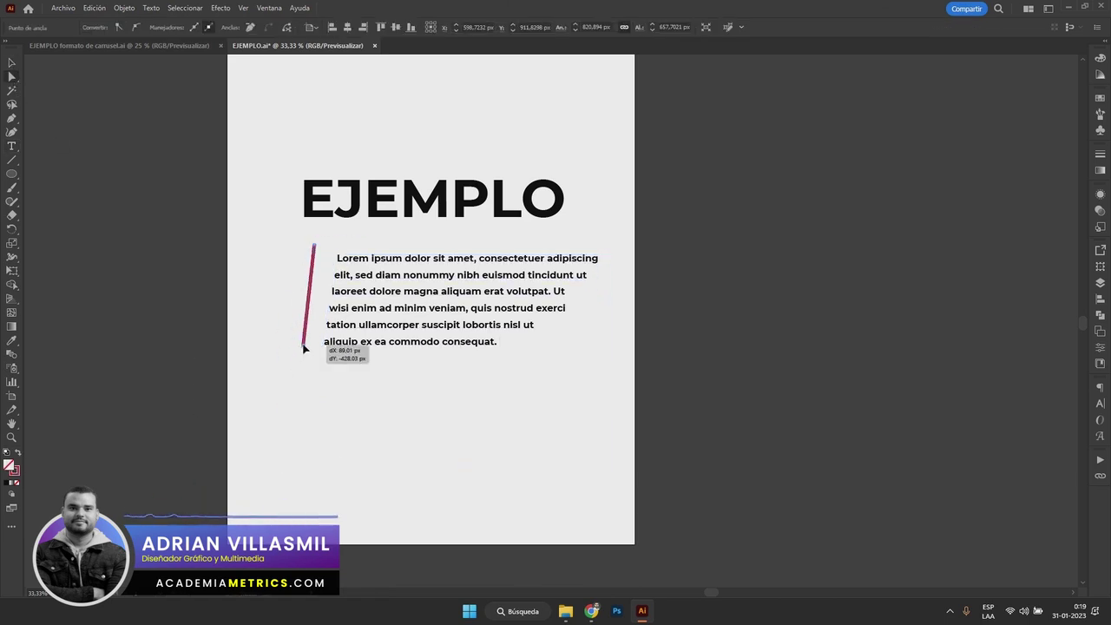
click(434, 202)
click(554, 27)
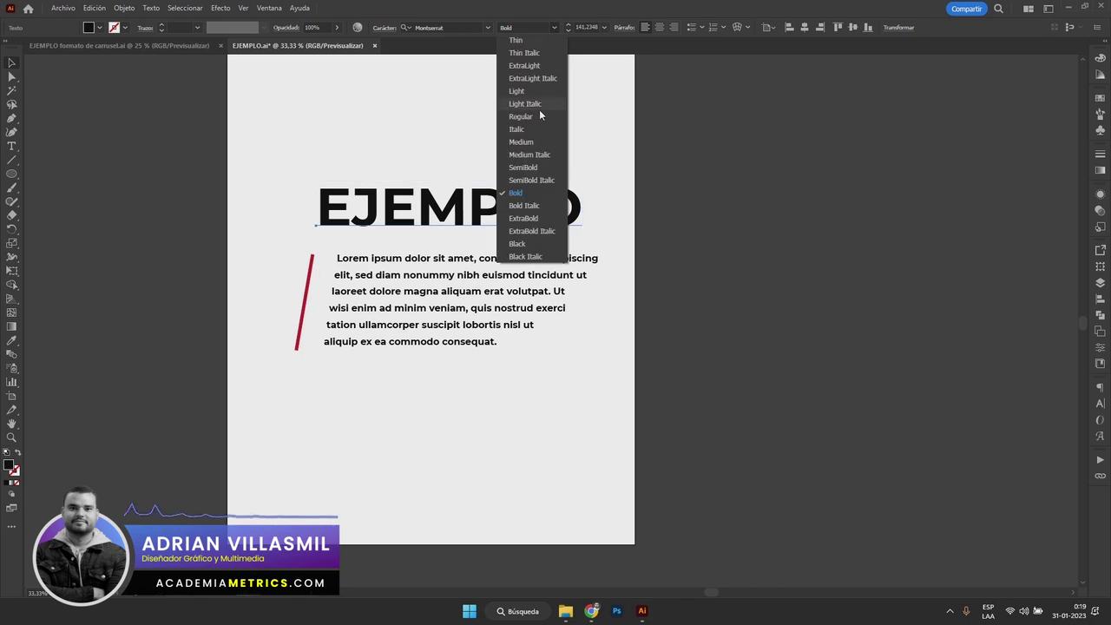
Make EJEMPLO Bold Italic and shift the headline, text and red line slightly down-left together.
click(523, 205)
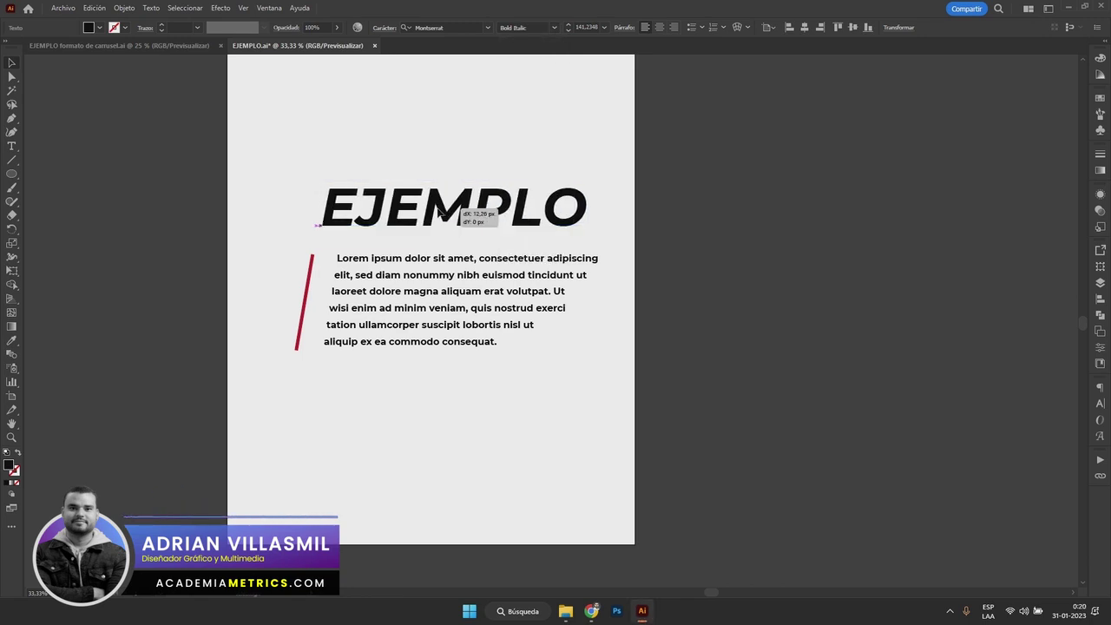
drag(538, 101, 268, 341)
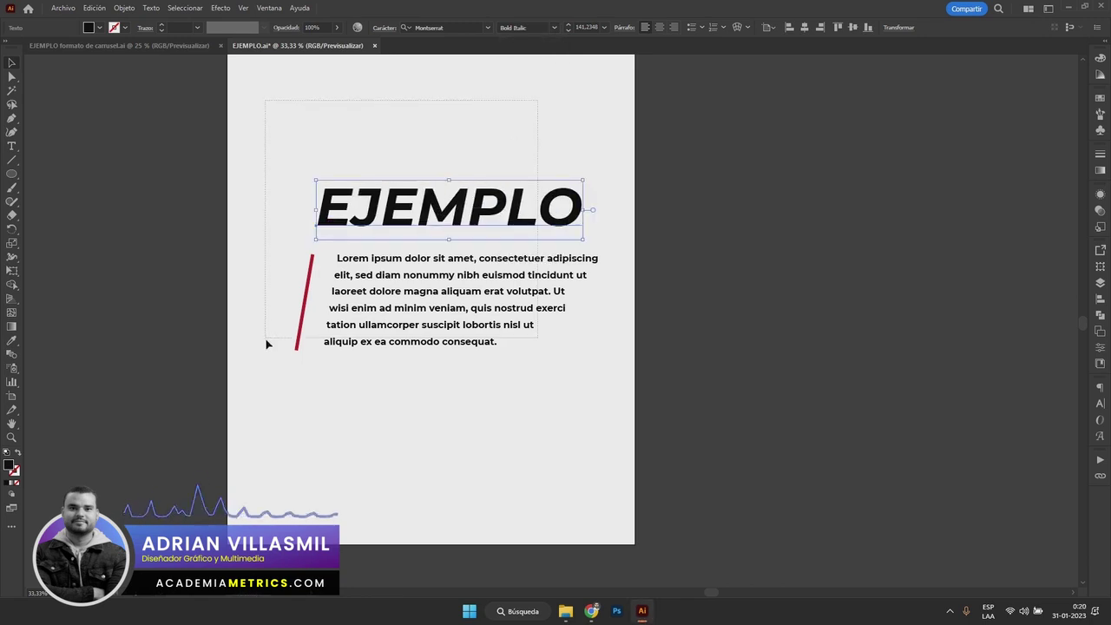
drag(392, 282, 382, 297)
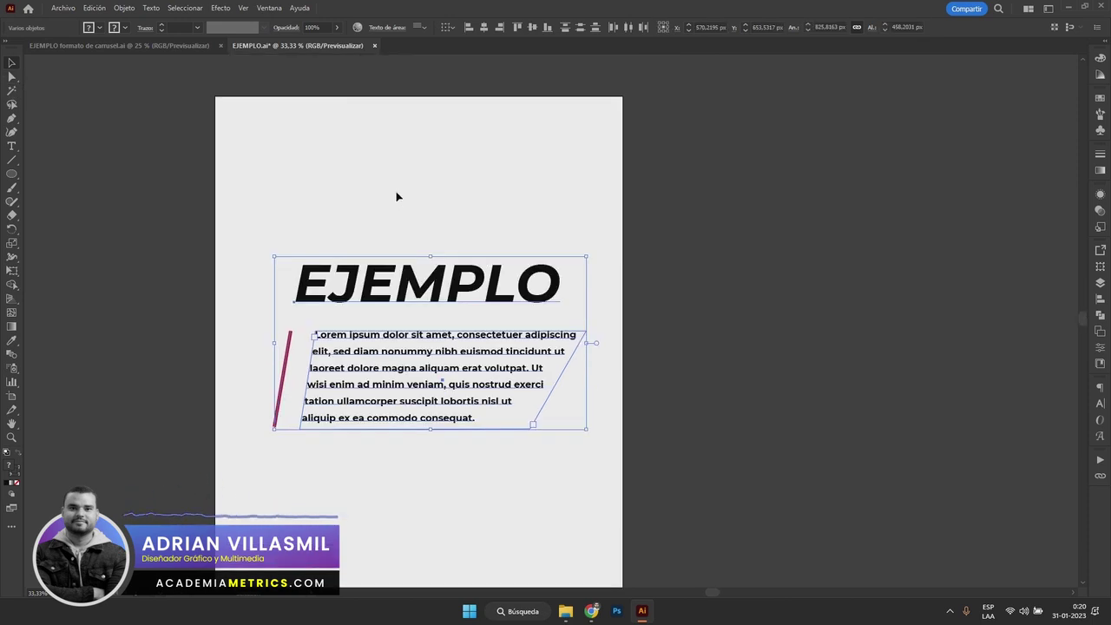
click(398, 194)
click(8, 147)
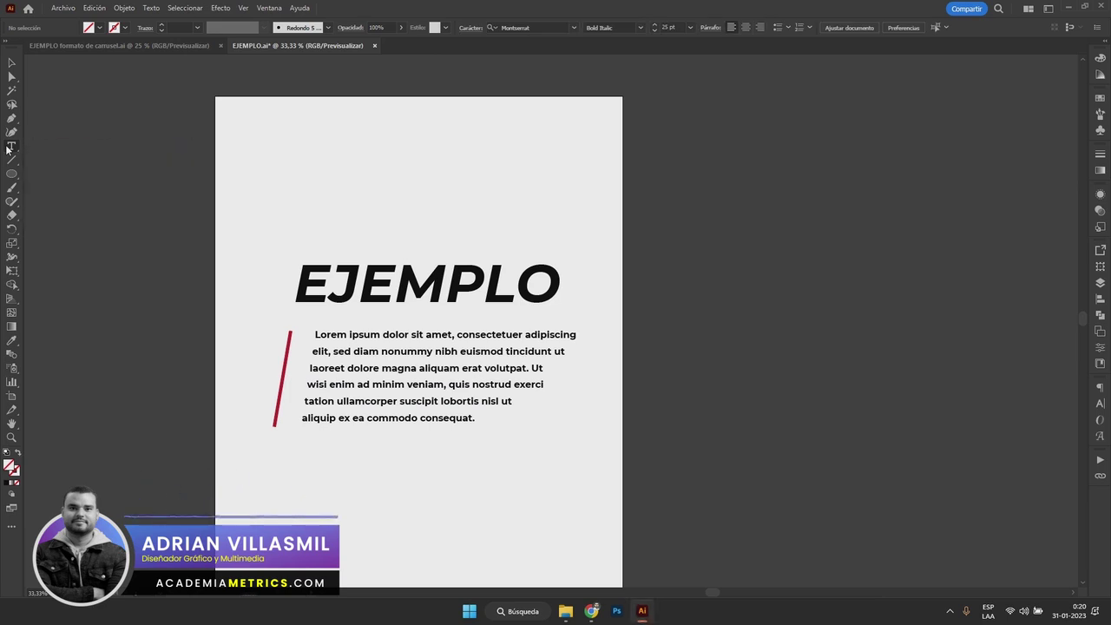
Browse the Type tool variants, then choose the Line Segment tool.
click(8, 147)
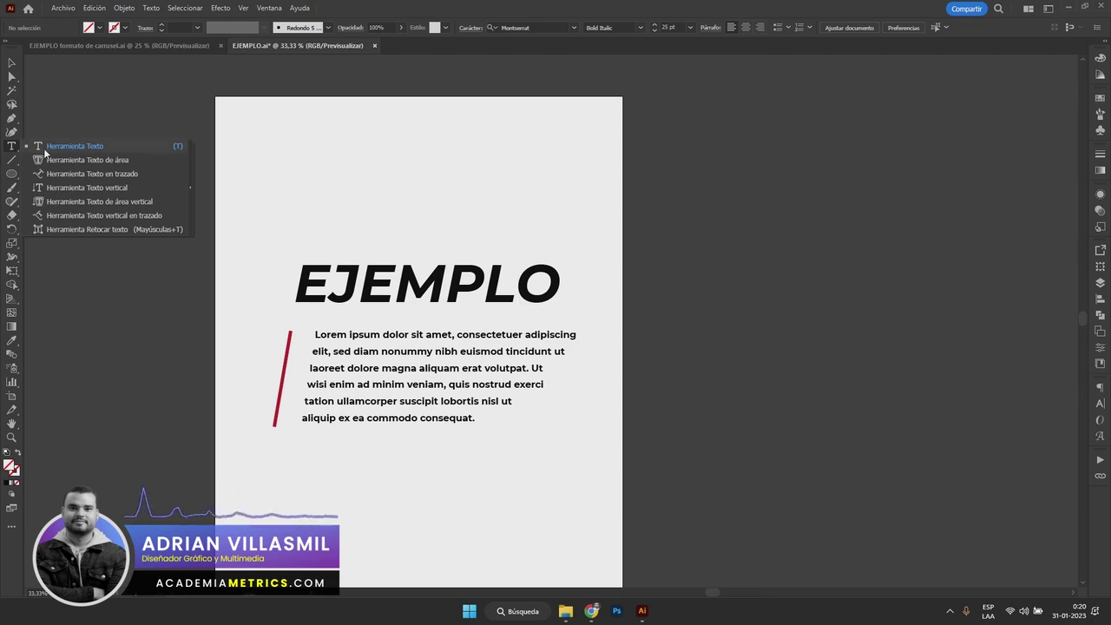
click(14, 155)
click(12, 151)
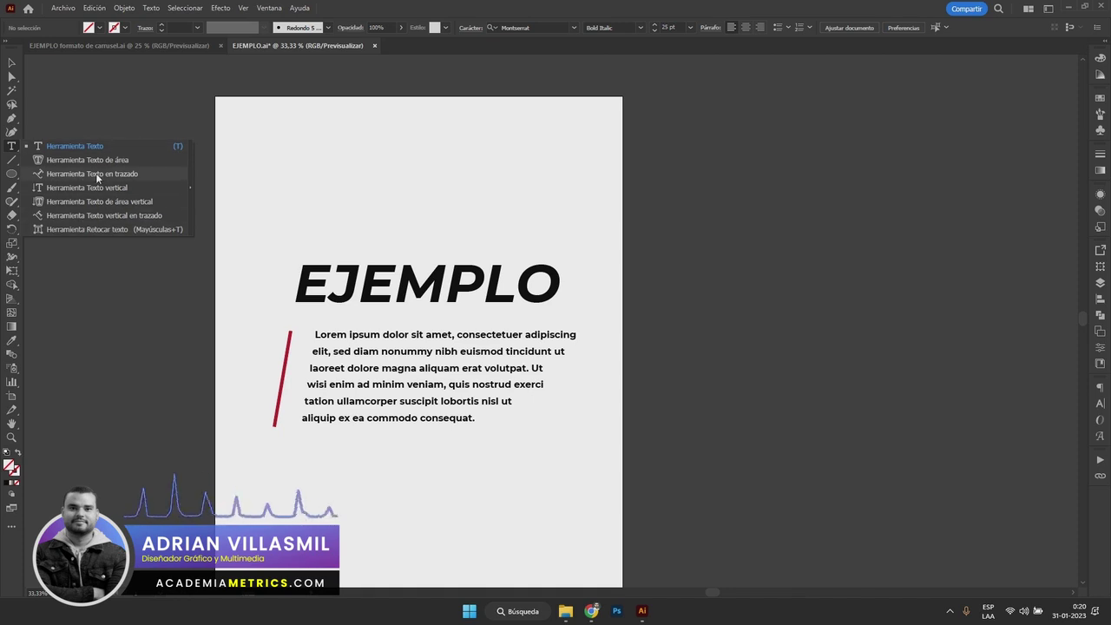
click(11, 146)
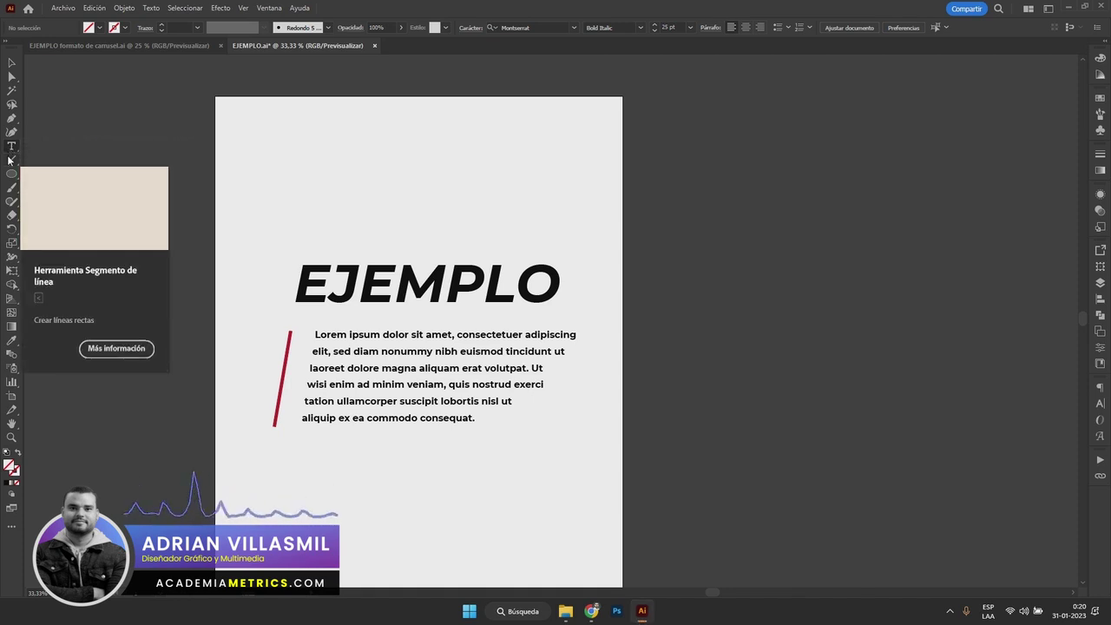
click(12, 161)
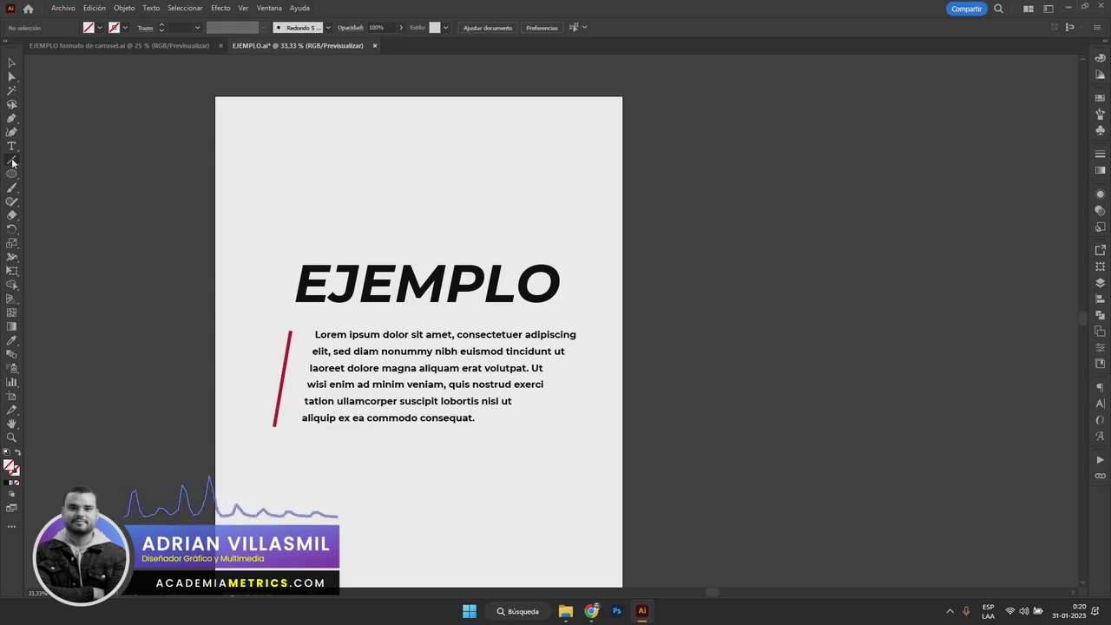
Draw test lines on the page and delete the last one.
drag(312, 182, 551, 182)
click(550, 181)
click(586, 336)
mouse_move(412, 225)
mouse_down()
mouse_move(357, 149)
mouse_move(365, 189)
mouse_up()
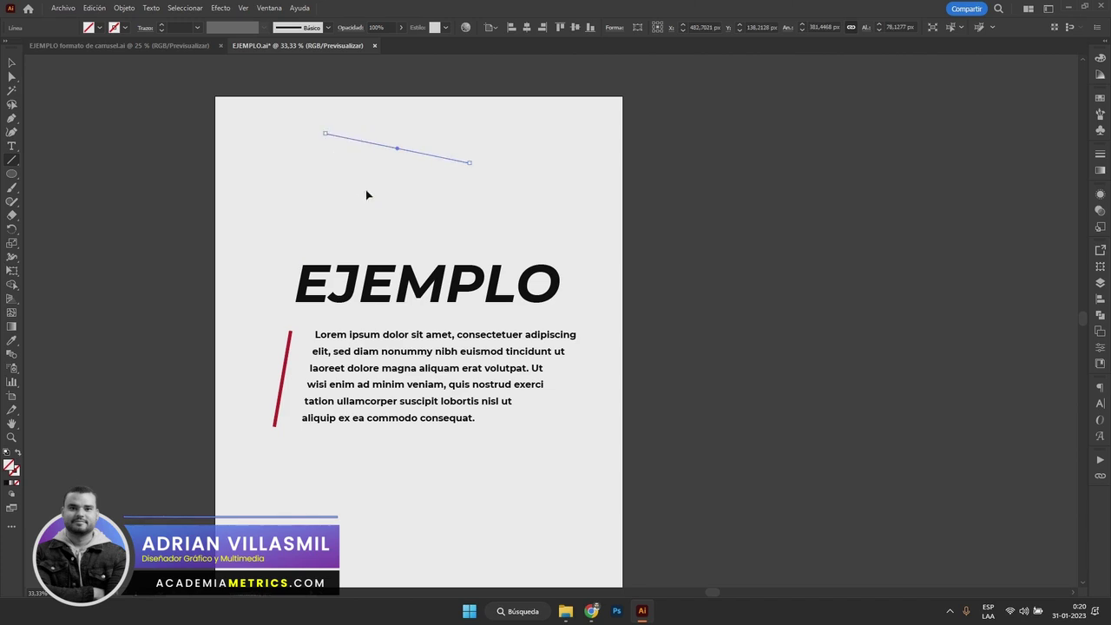
key(Delete)
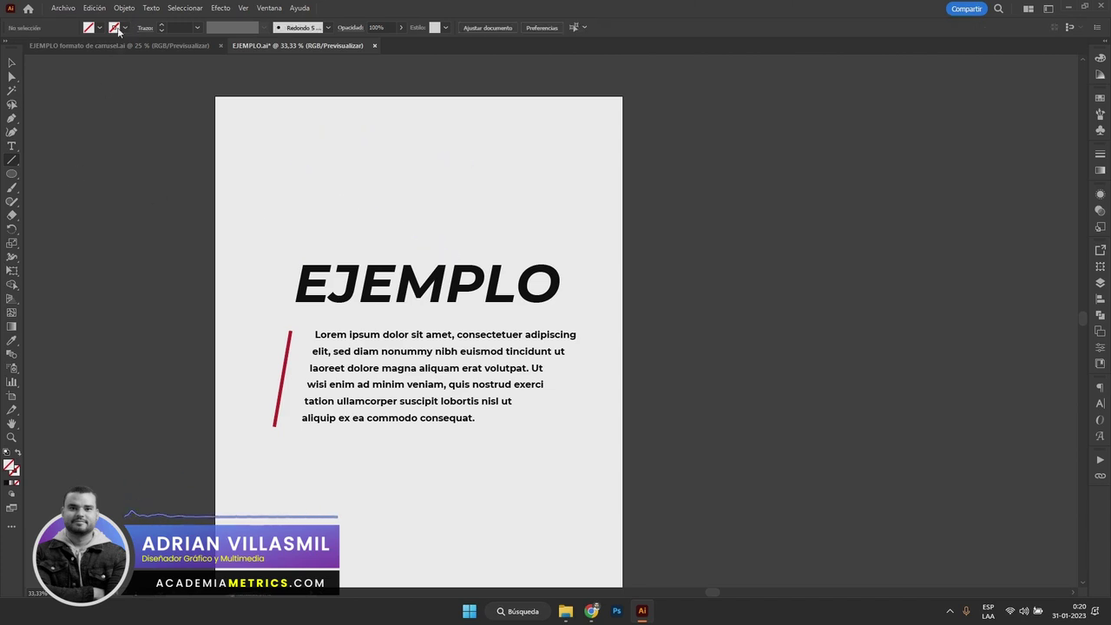
Set the stroke colour to blue, draw a diagonal test line, and undo it.
click(89, 28)
click(66, 48)
drag(282, 147, 435, 195)
right_click(13, 163)
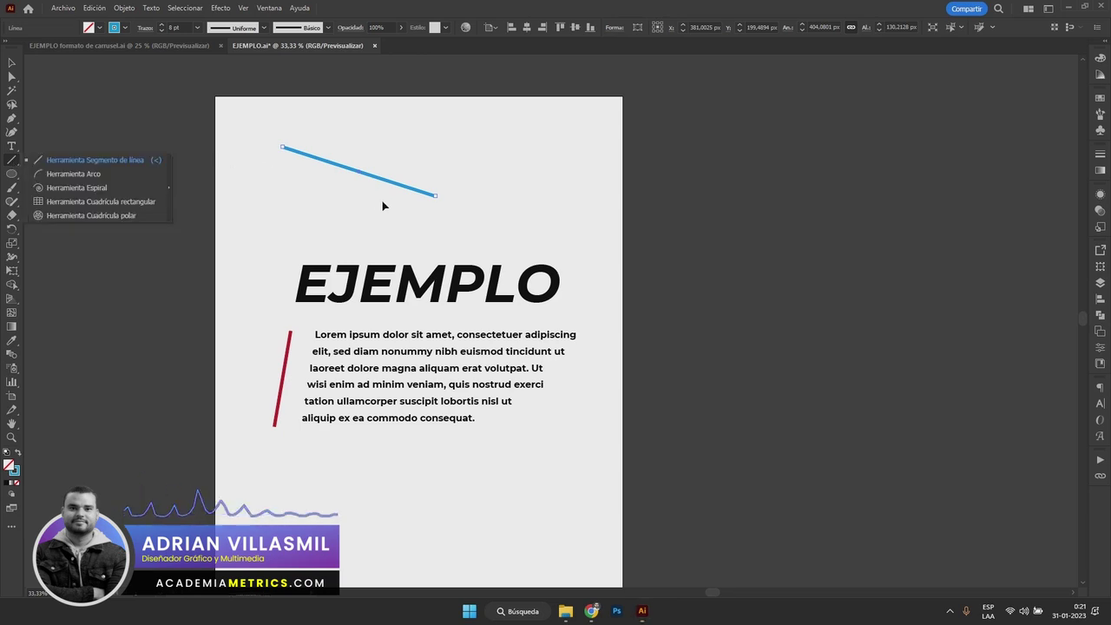
click(307, 209)
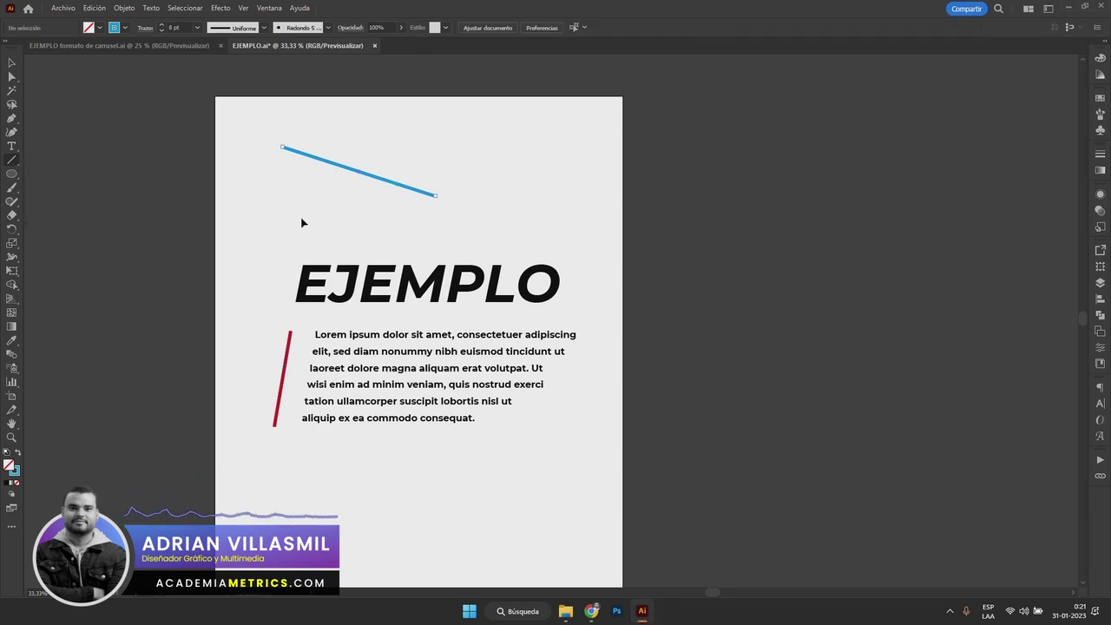
key(ctrl+z)
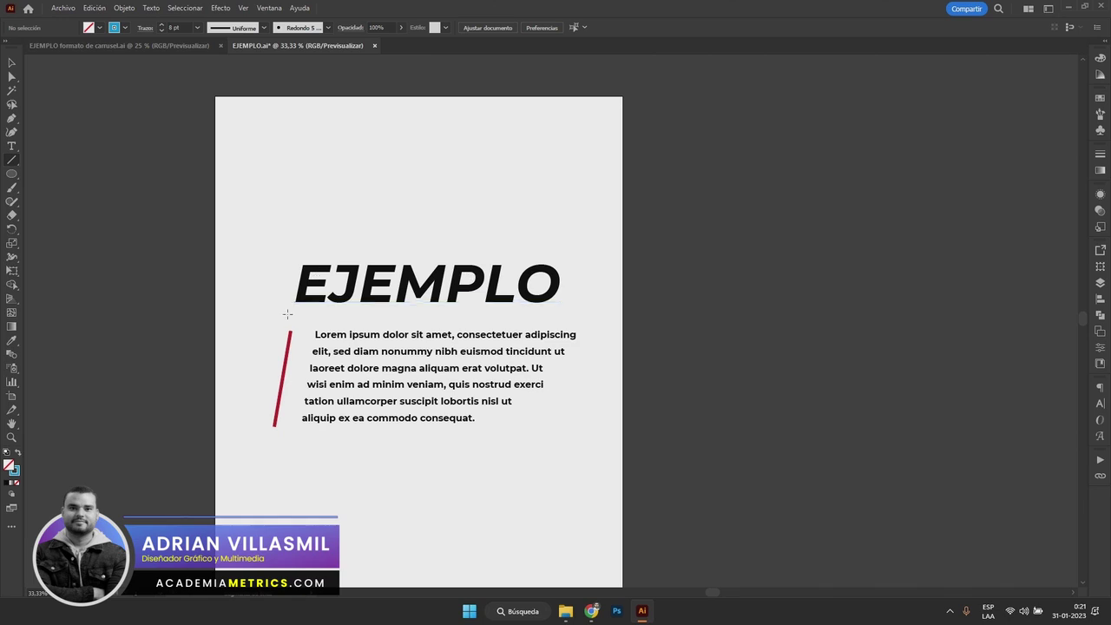
Draw two blue horizontal lines, then select and delete both.
drag(295, 317, 563, 316)
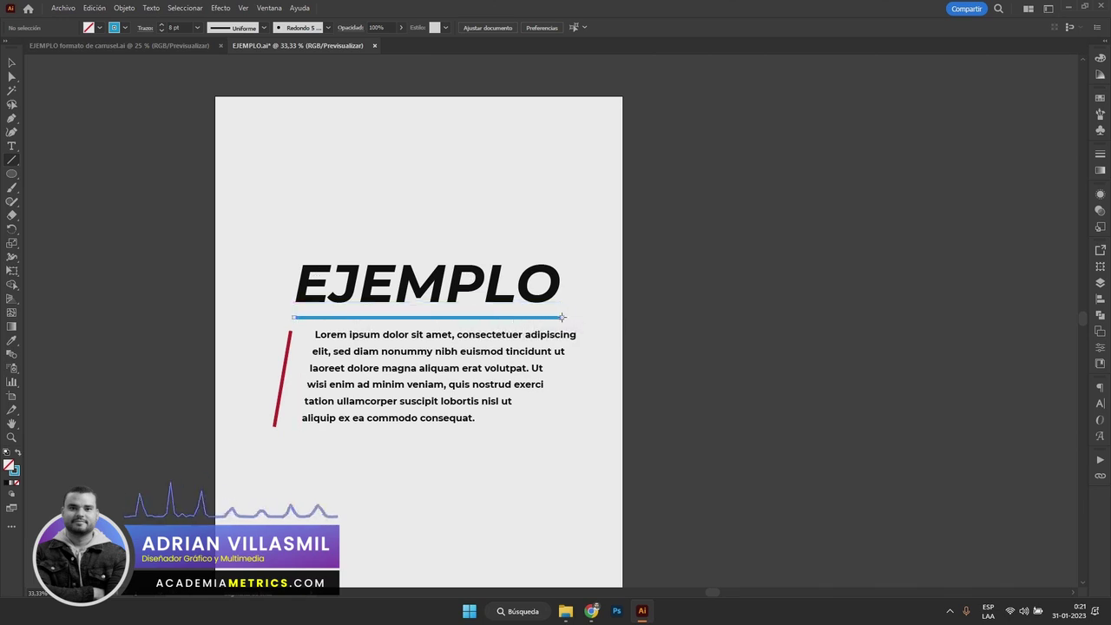
drag(215, 189, 402, 189)
click(12, 62)
drag(335, 136, 397, 194)
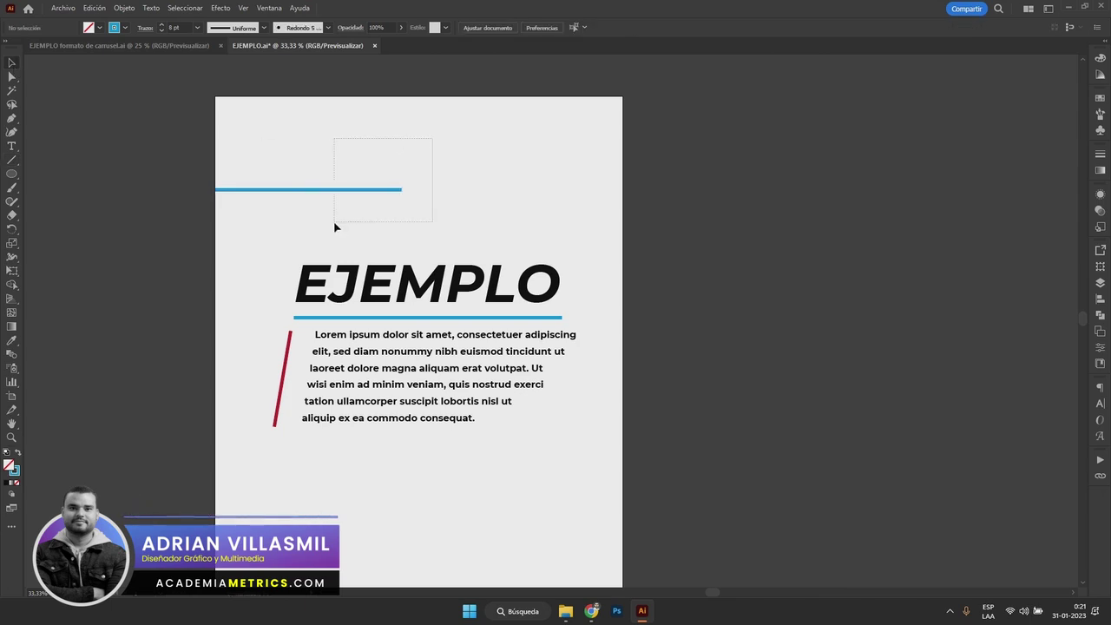
shift+click(467, 319)
key(Delete)
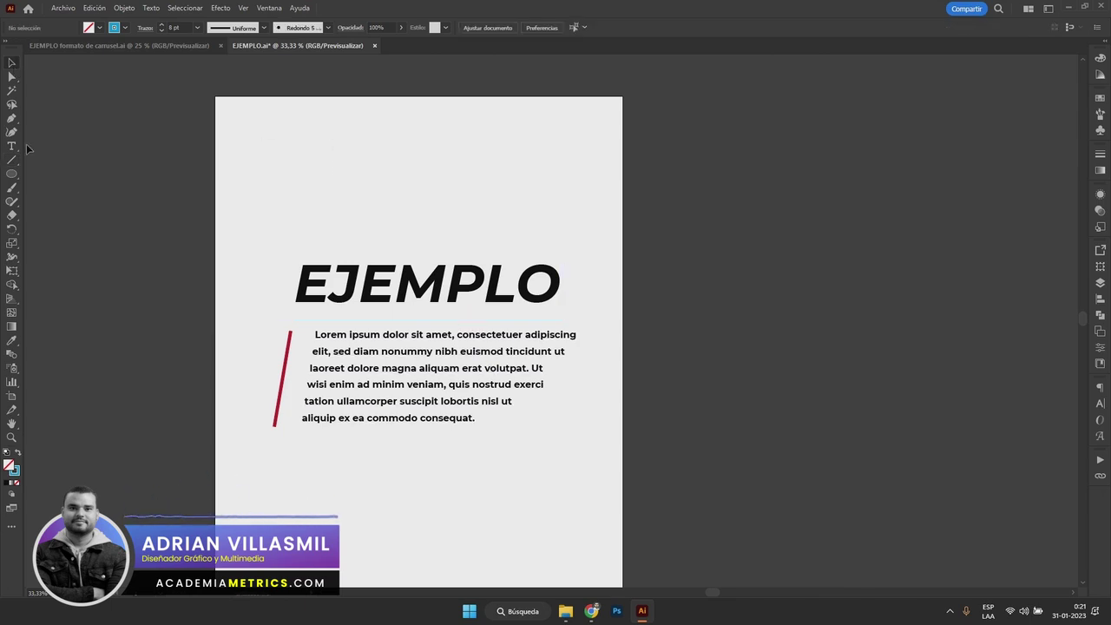
Draw a test spiral and a rectangular grid, undoing each.
drag(12, 160, 77, 174)
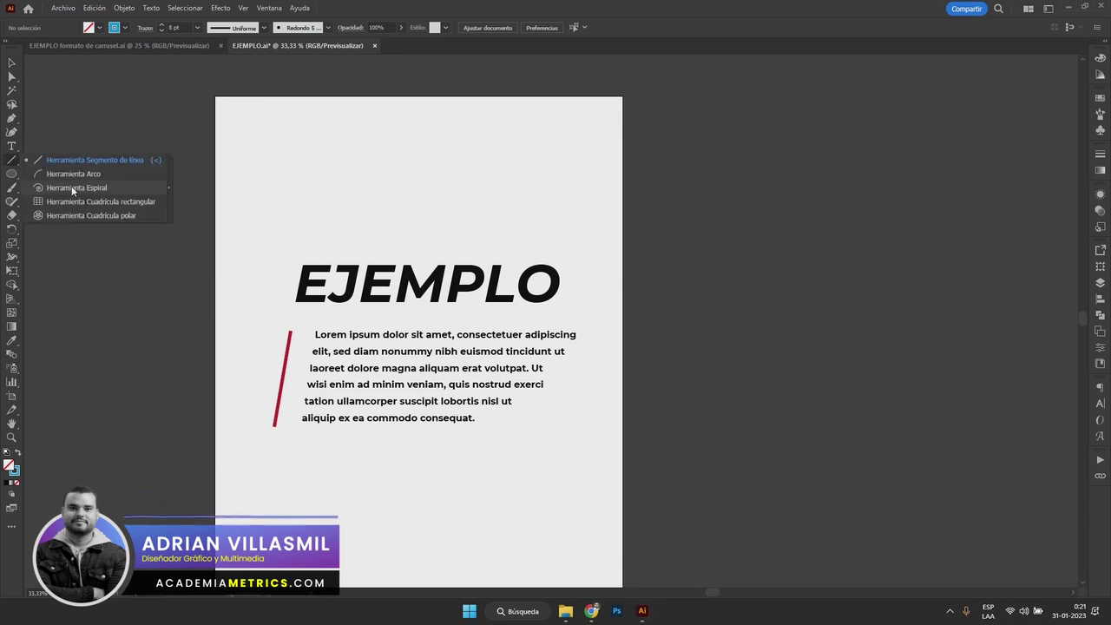
click(78, 189)
drag(260, 178, 398, 280)
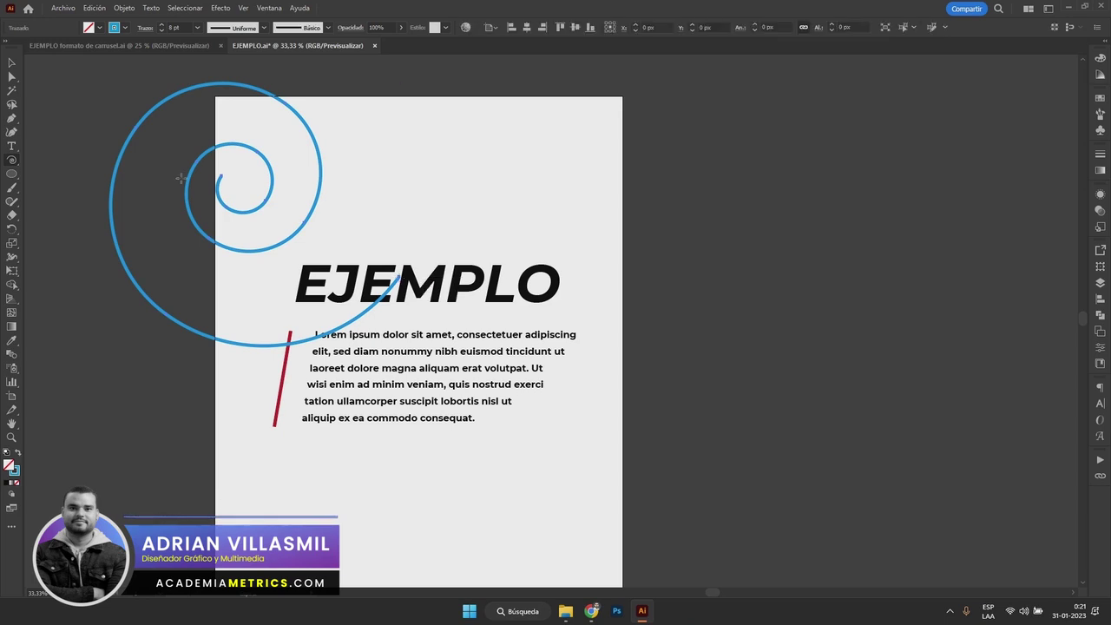
key(ctrl+z)
drag(12, 163, 78, 195)
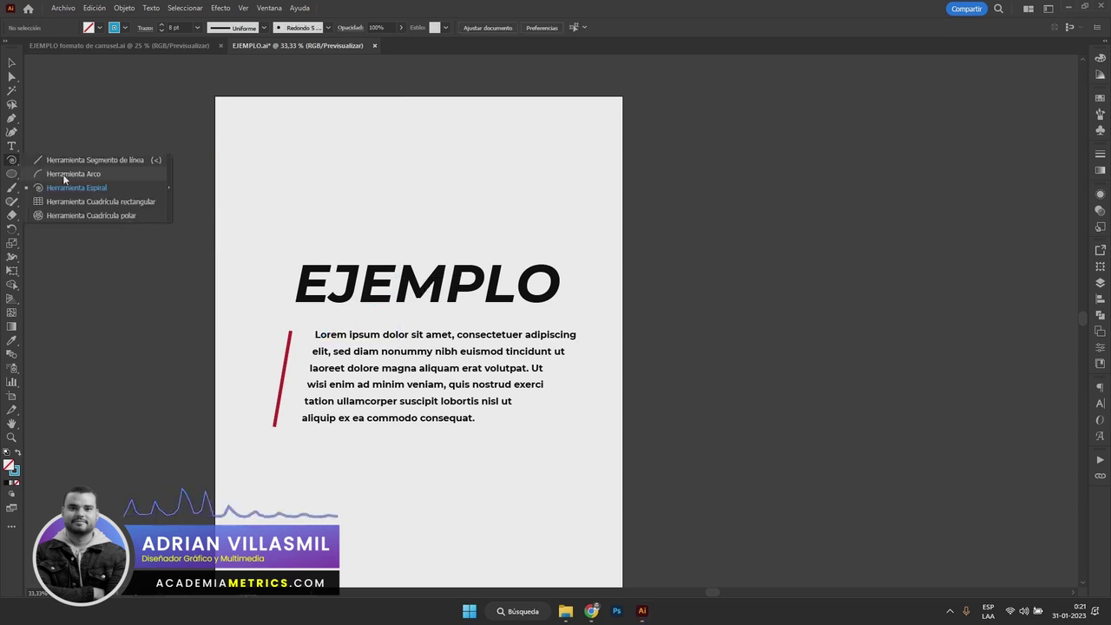
drag(107, 160, 255, 309)
key(ctrl+z)
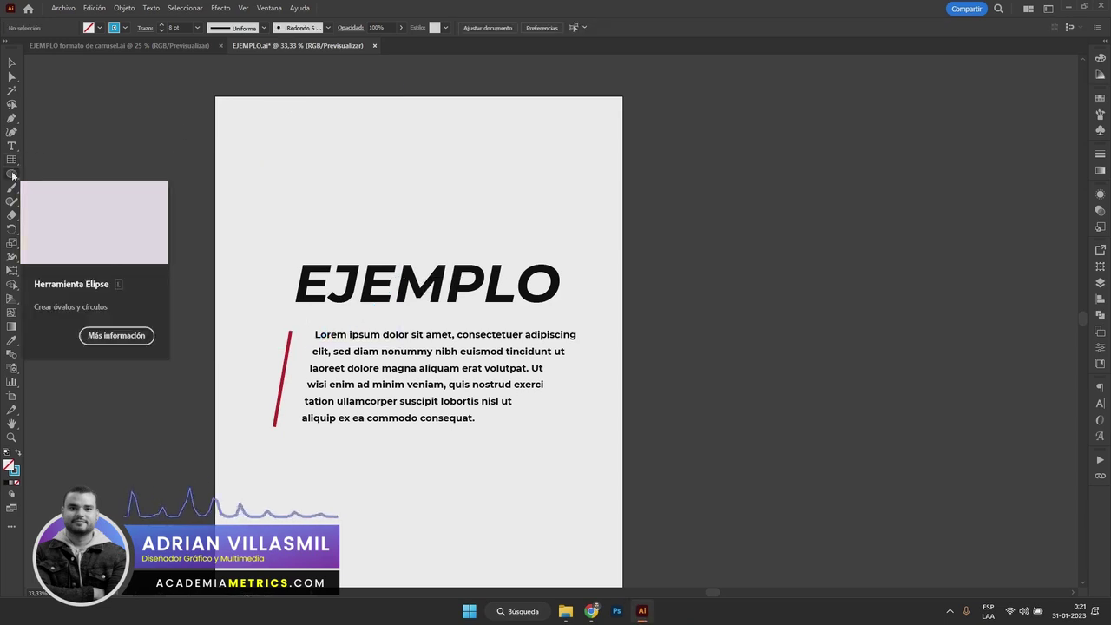
Create an 8-sided polygon with a 300 px radius using the Polygon tool.
right_click(11, 177)
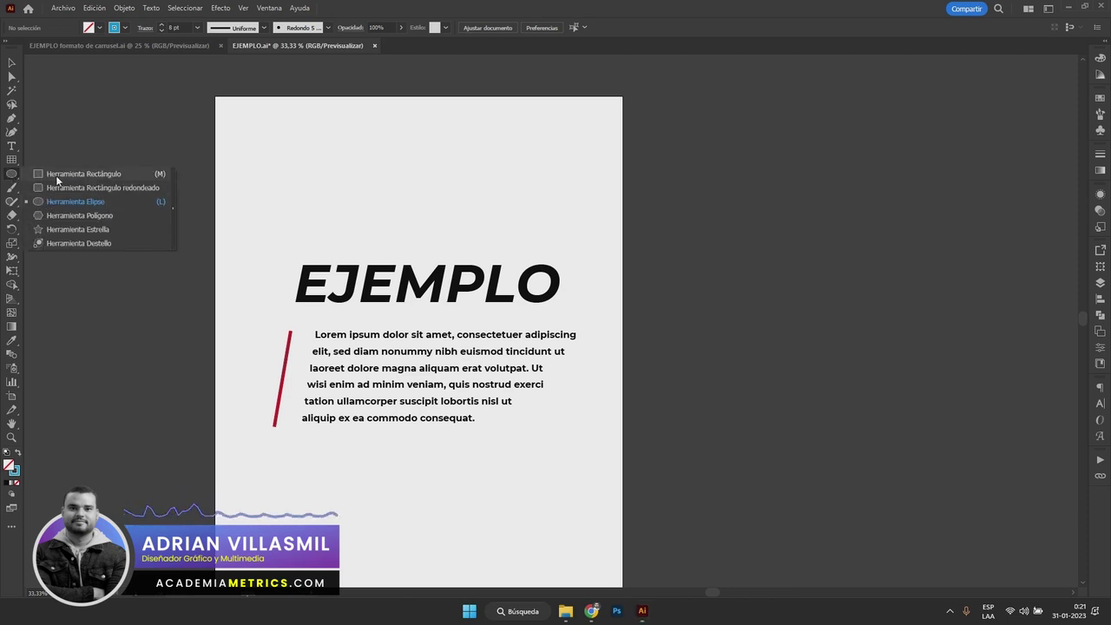
click(75, 202)
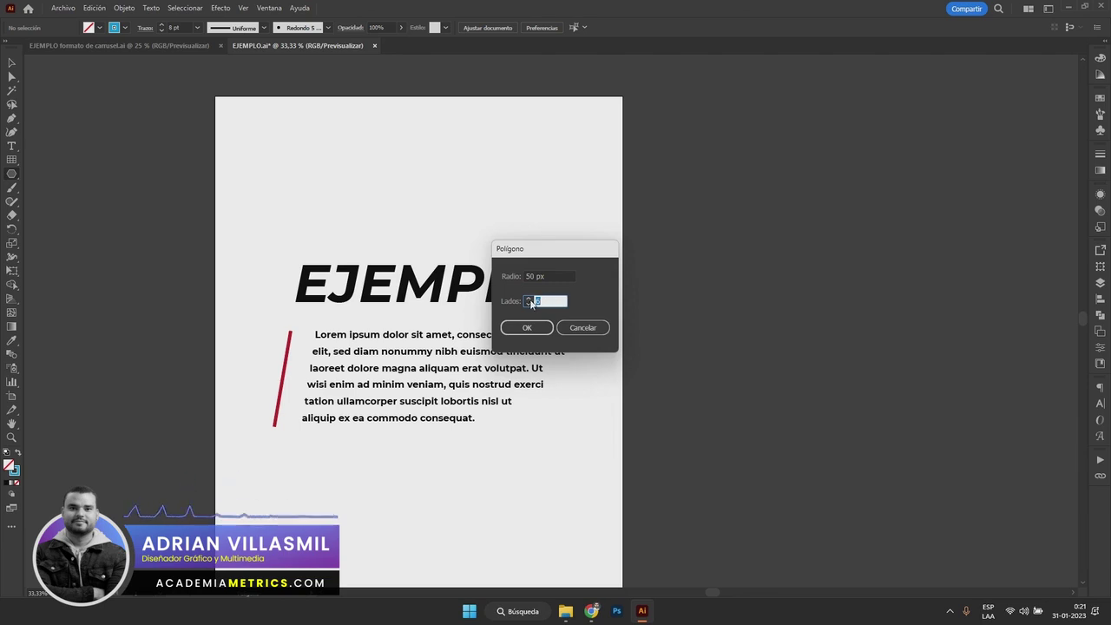
click(582, 327)
click(409, 179)
click(547, 276)
text(300)
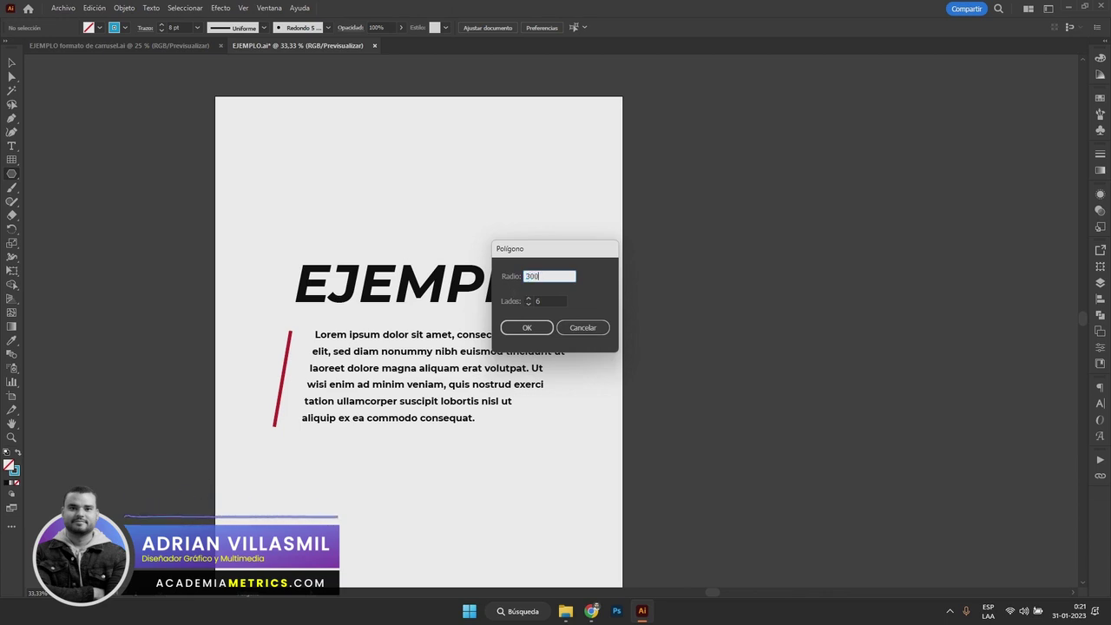
click(559, 301)
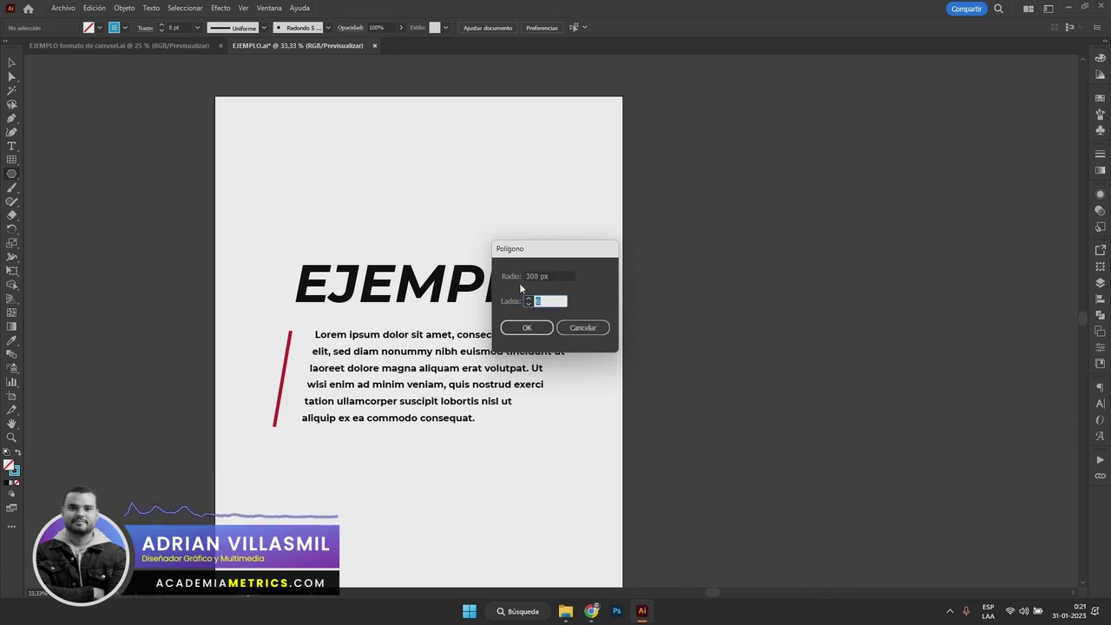
text(4)
key(BackSpace)
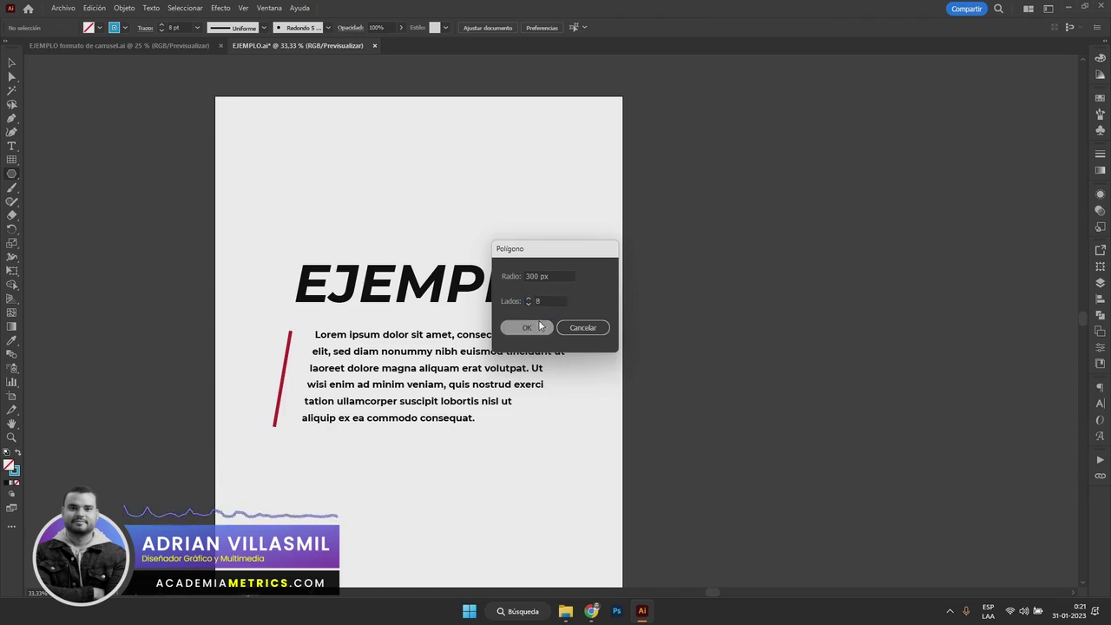
click(526, 327)
Move the octagon off the page and delete it, then draw a small octagon near the top-left.
click(11, 62)
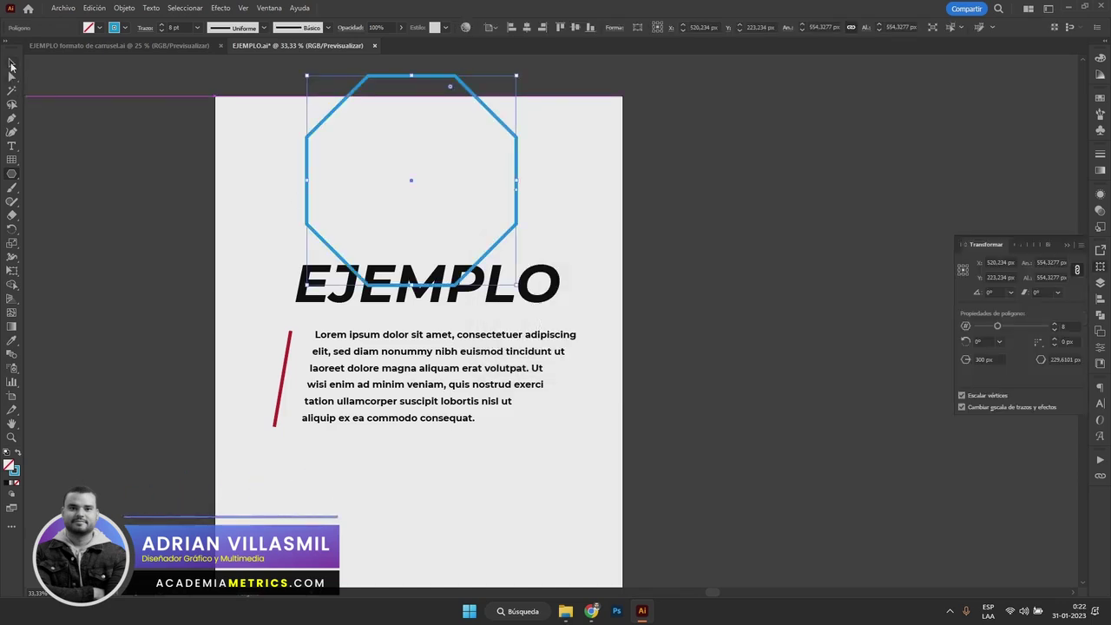
click(330, 157)
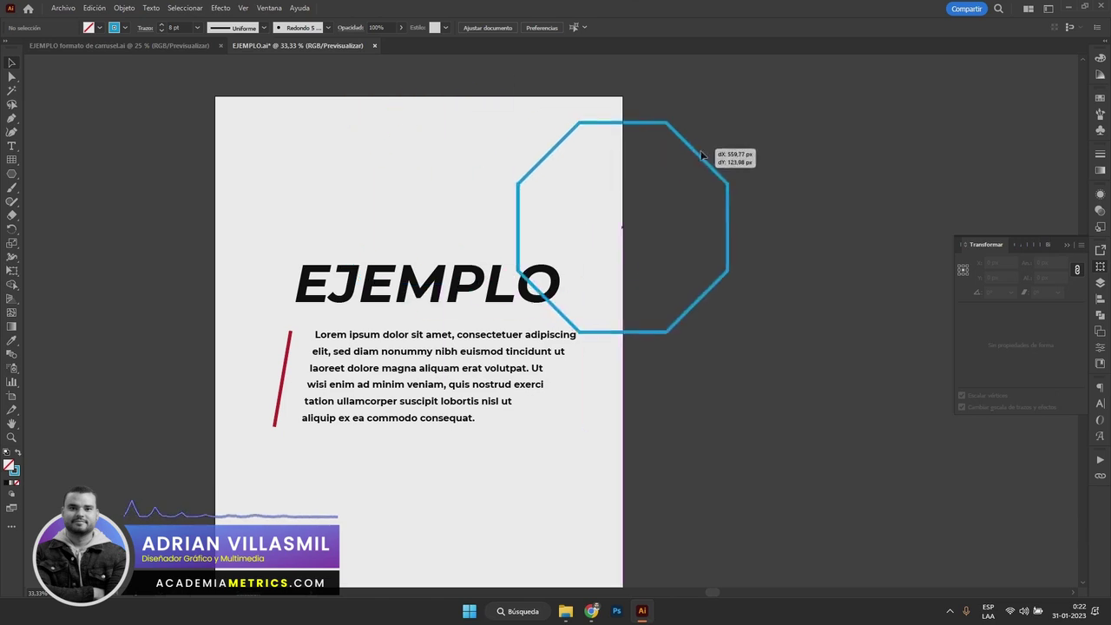
drag(483, 105, 840, 192)
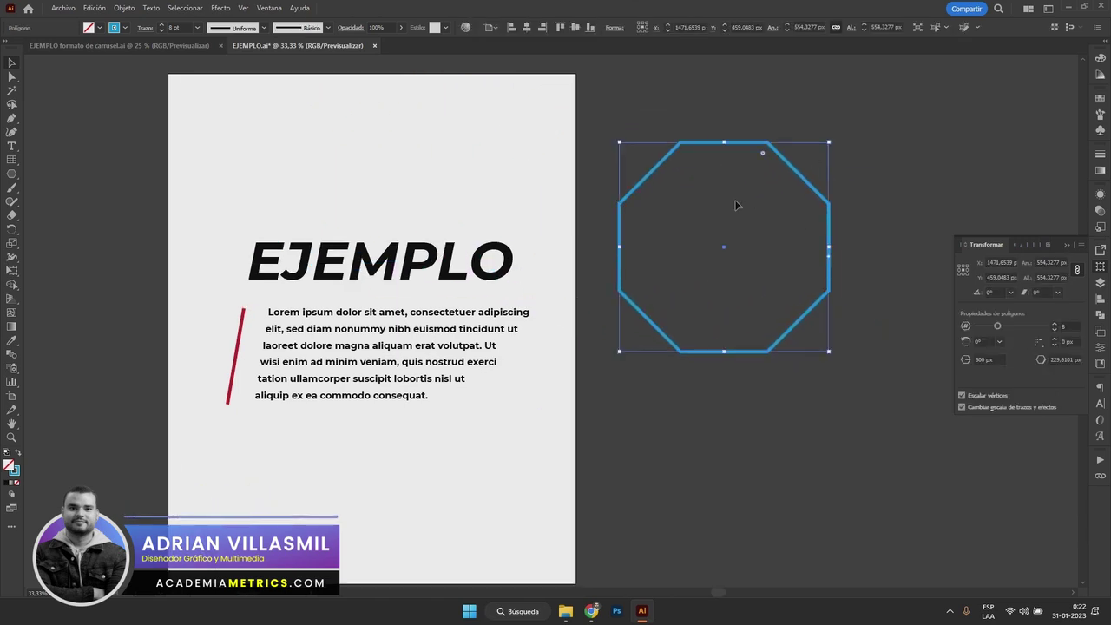
key(Delete)
click(15, 177)
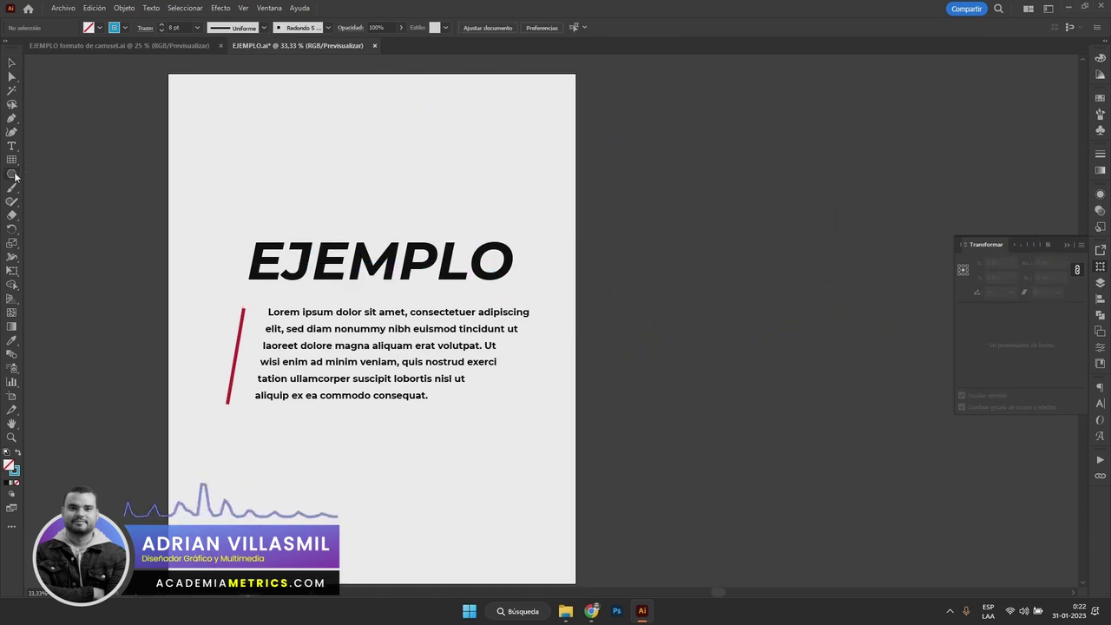
mouse_move(297, 138)
mouse_down()
mouse_move(368, 176)
mouse_move(386, 217)
mouse_move(361, 171)
mouse_move(297, 124)
mouse_move(347, 185)
mouse_move(328, 181)
mouse_move(305, 137)
mouse_move(367, 209)
mouse_move(335, 156)
mouse_move(339, 194)
mouse_move(342, 154)
mouse_move(287, 142)
mouse_move(298, 192)
mouse_move(348, 188)
mouse_move(367, 148)
mouse_move(425, 112)
mouse_move(411, 153)
mouse_move(308, 165)
mouse_move(343, 189)
mouse_move(299, 180)
mouse_move(347, 154)
mouse_move(295, 148)
mouse_up()
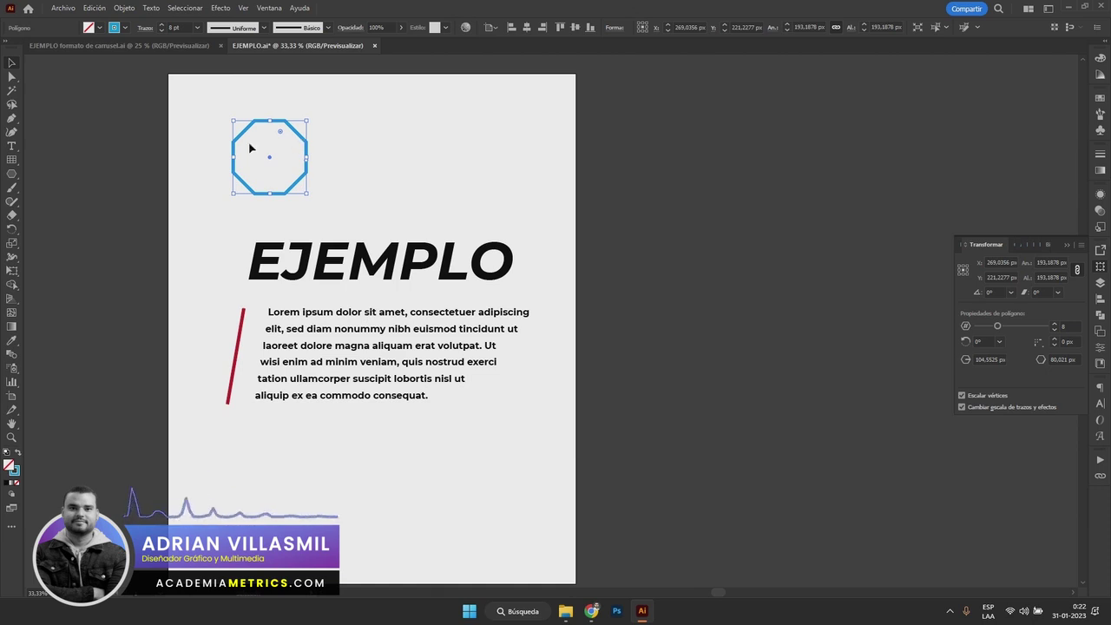
Switch to the Paintbrush with a precise crosshair and try two freehand strokes, undoing both.
key(b)
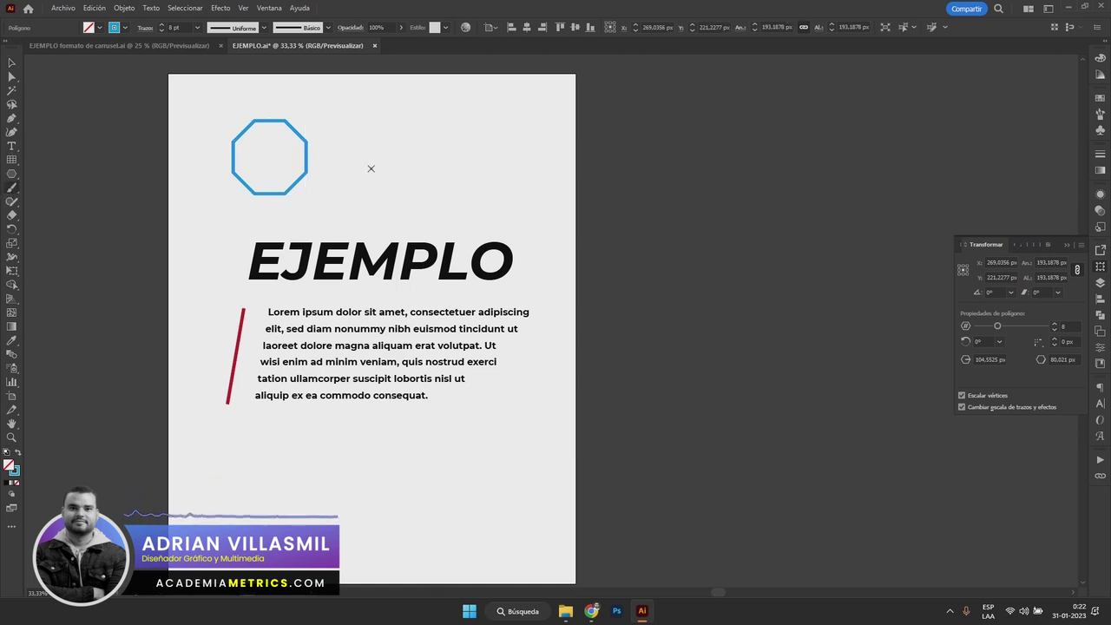
key(Caps_Lock)
key(Caps_Lock)
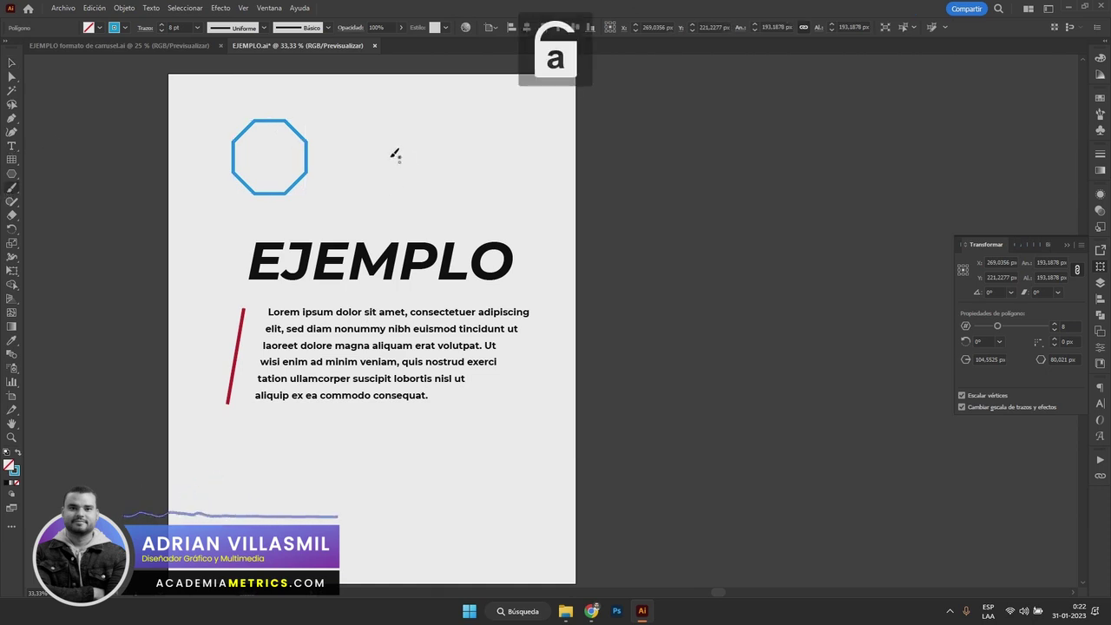
mouse_move(365, 163)
mouse_down()
mouse_move(487, 145)
mouse_move(484, 163)
mouse_move(462, 130)
mouse_up()
key(ctrl+z)
mouse_move(397, 139)
mouse_down()
mouse_move(346, 234)
mouse_move(503, 132)
mouse_move(535, 233)
mouse_up()
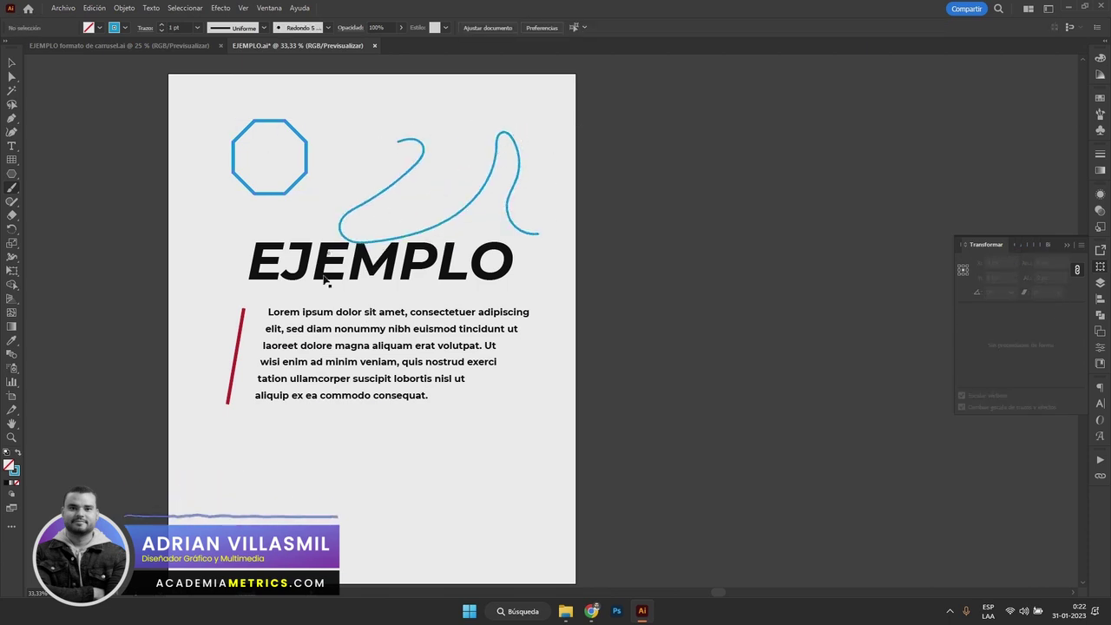
key(ctrl+z)
Paint a short blue dash beside EJEMPLO and a wavy stroke below the paragraph.
mouse_move(276, 200)
mouse_down()
mouse_move(295, 349)
mouse_move(446, 266)
mouse_up()
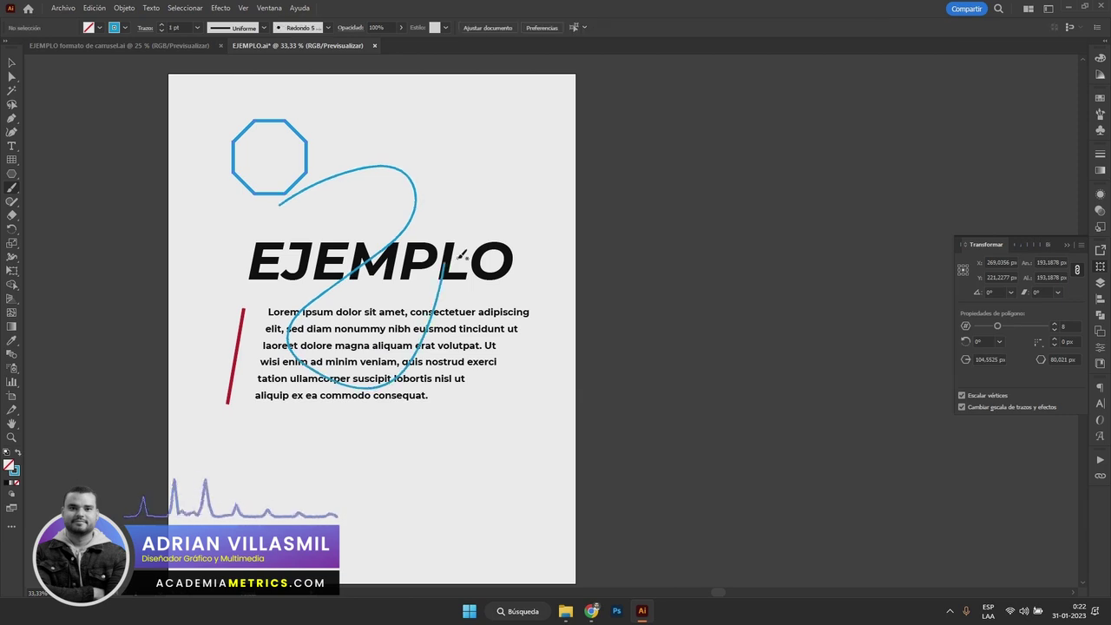
key(ctrl+z)
drag(255, 454, 506, 452)
key(ctrl+z)
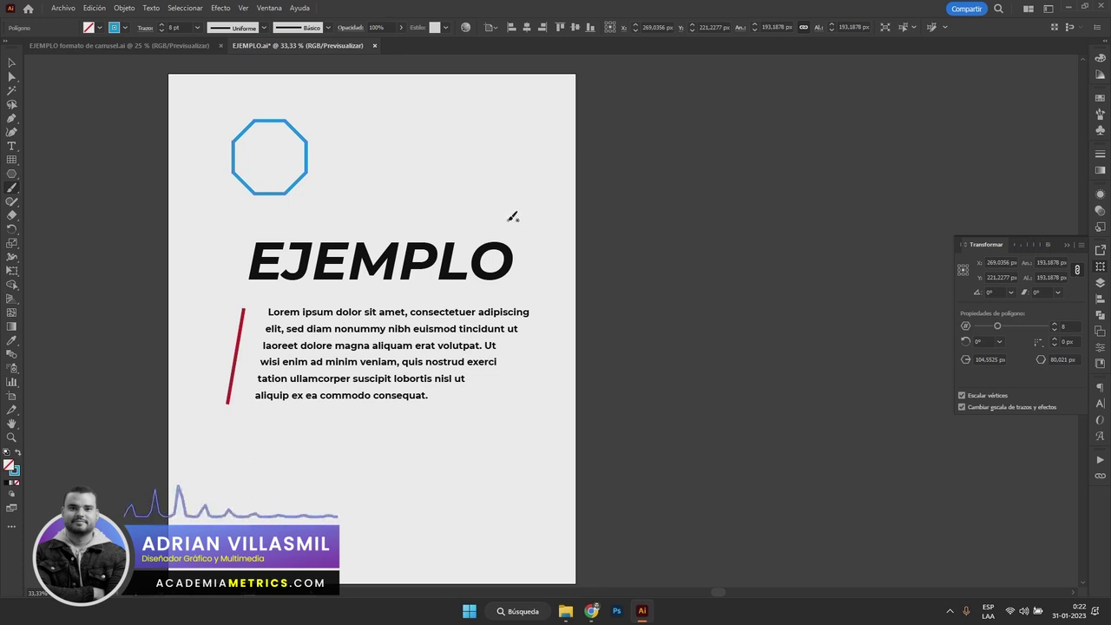
drag(511, 199, 509, 201)
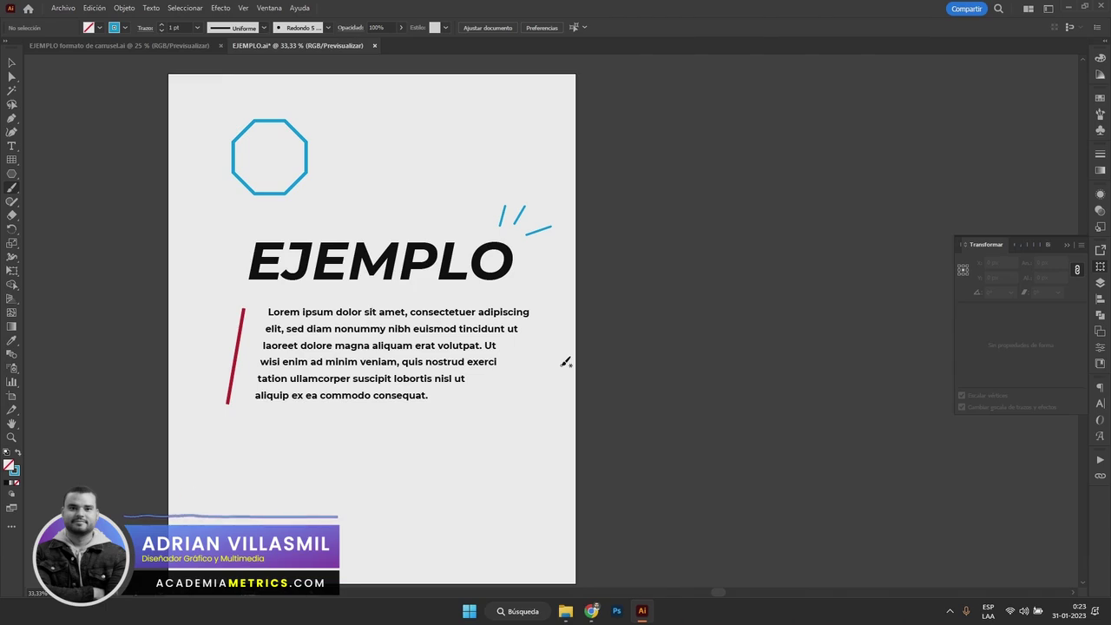
mouse_move(219, 458)
mouse_down()
mouse_move(260, 434)
mouse_move(500, 427)
mouse_up()
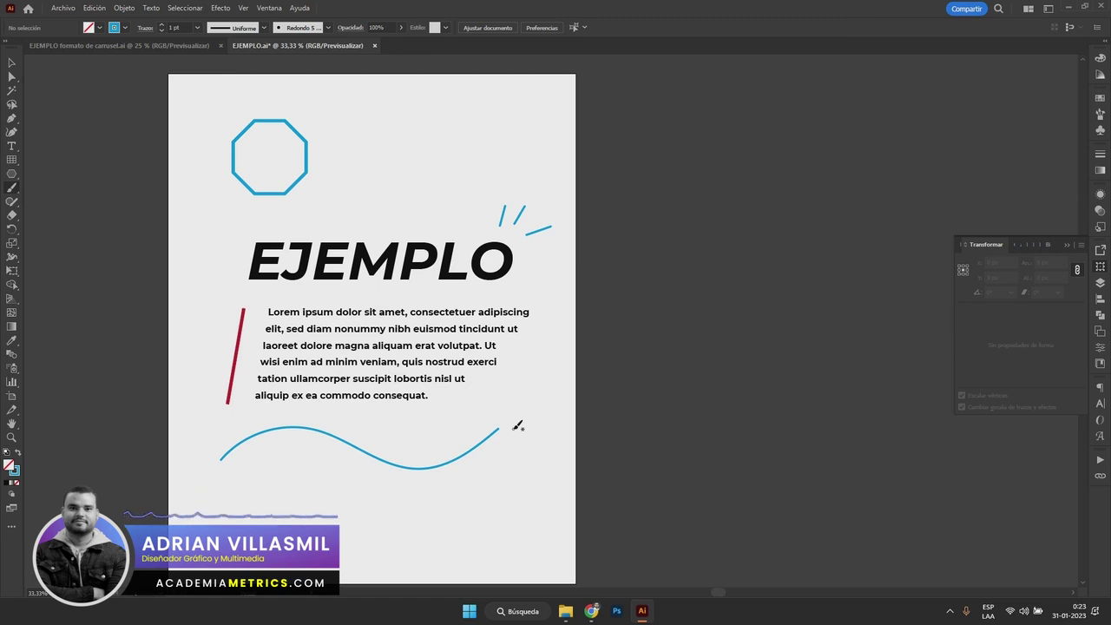
Choose the rough charcoal brush and paint two test strokes on the artboard.
click(329, 28)
click(291, 78)
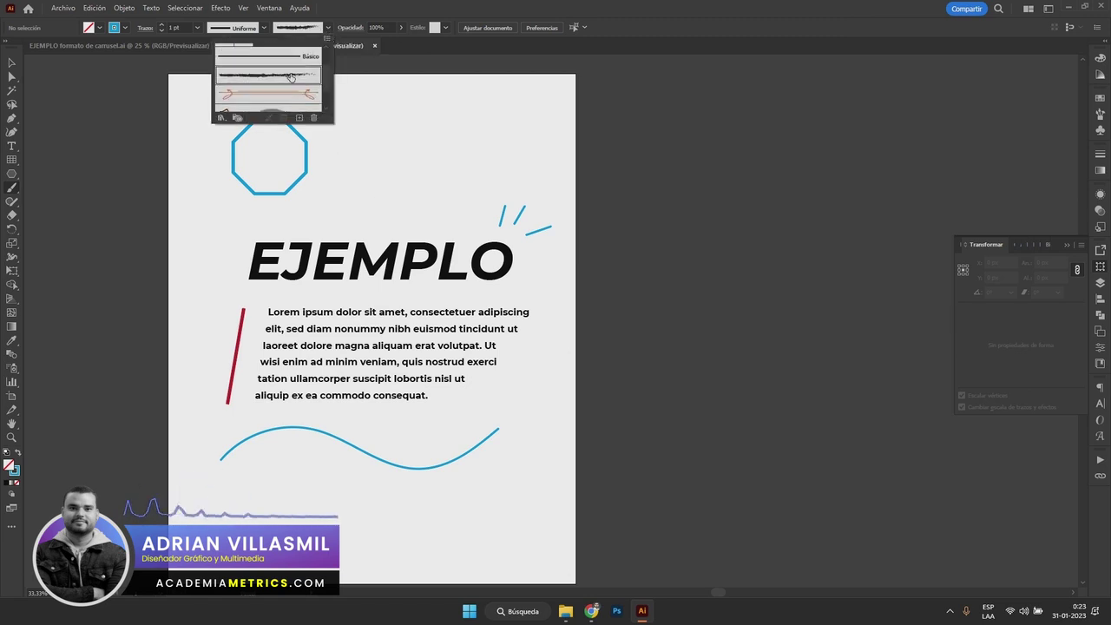
click(340, 187)
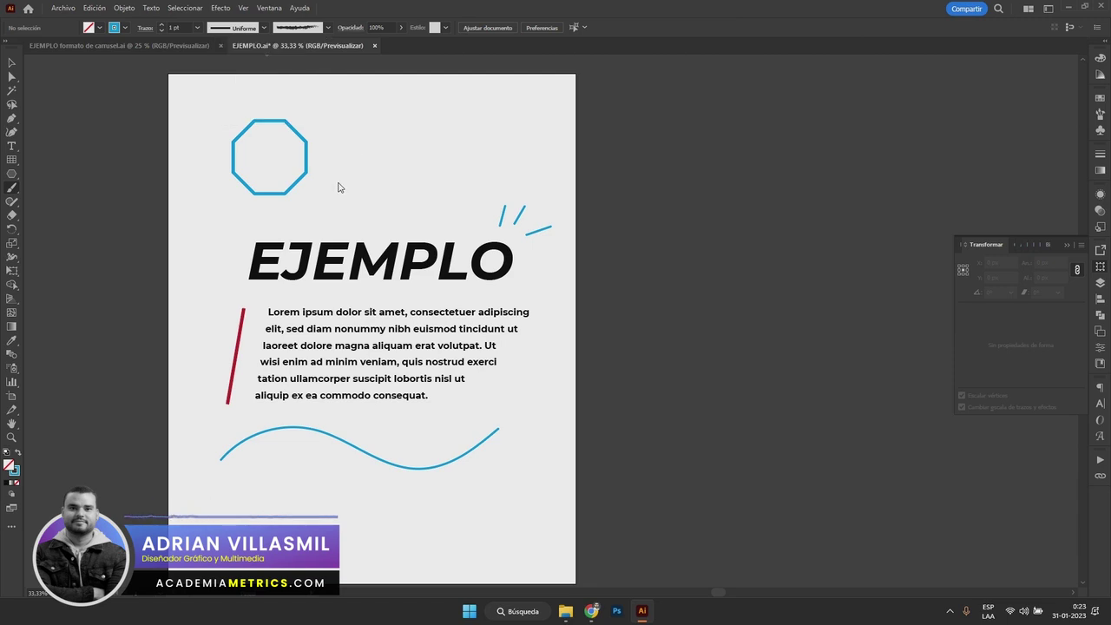
drag(392, 155, 488, 162)
scroll(422, 169, up, 3)
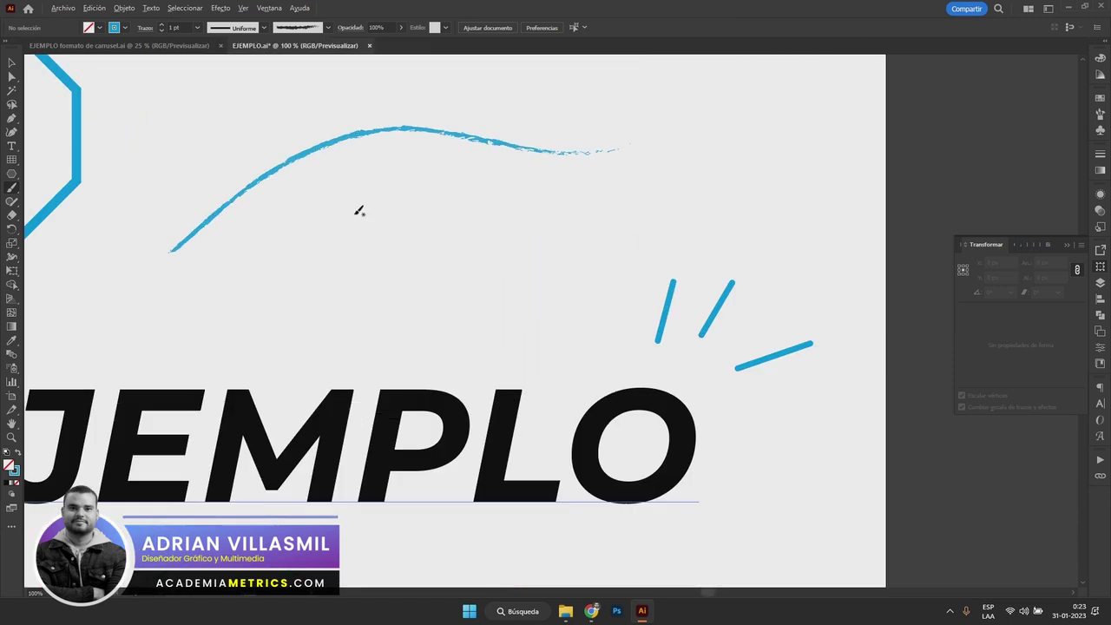
drag(431, 210, 519, 229)
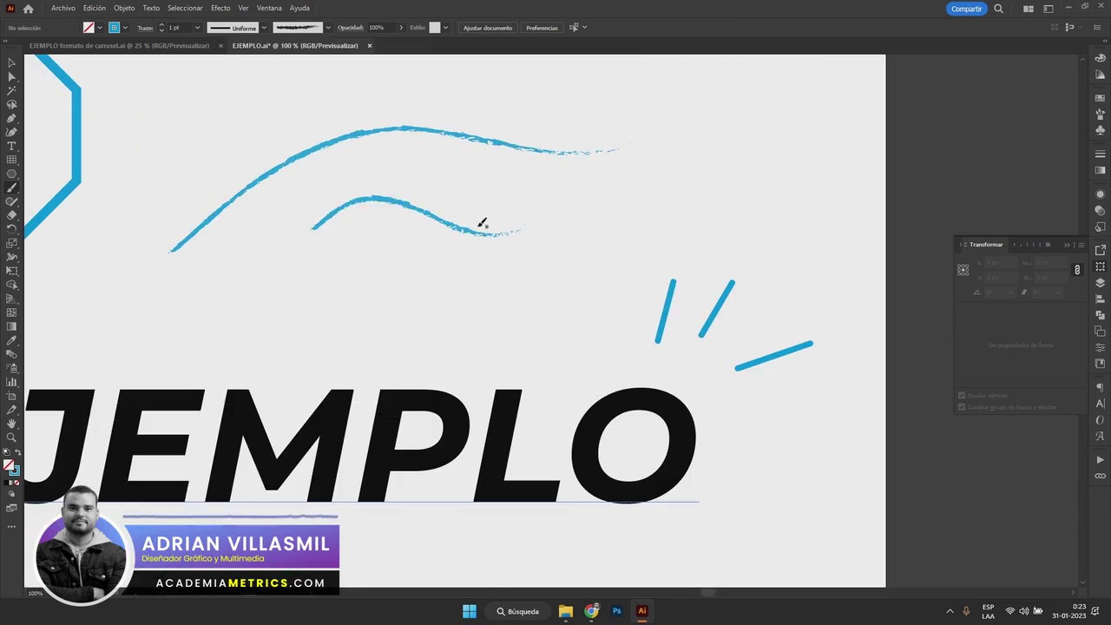
Set the stroke weight to 12 pt, then 8 pt, and paint a thick charcoal stroke across the top.
click(198, 27)
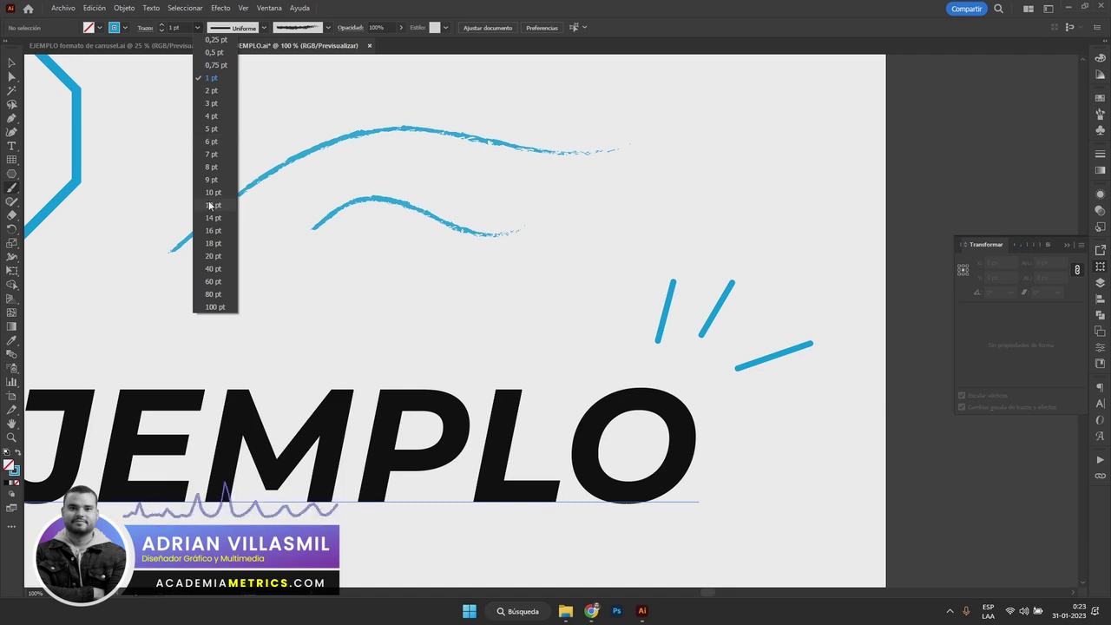
click(217, 205)
scroll(287, 238, down, 1)
click(198, 27)
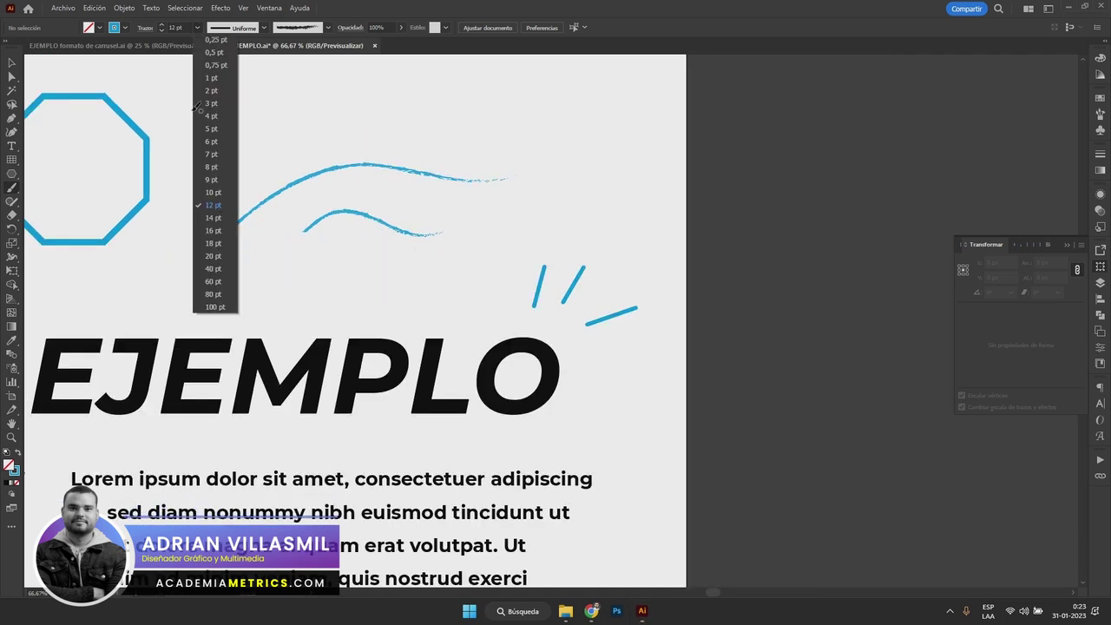
click(216, 171)
drag(247, 129, 503, 128)
click(297, 32)
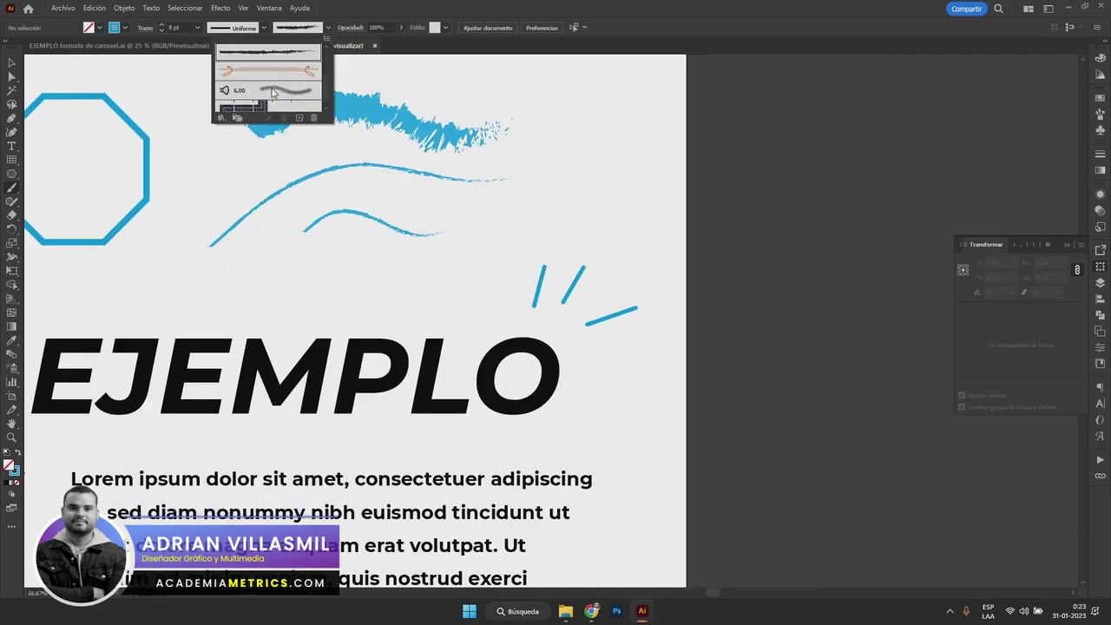
click(260, 45)
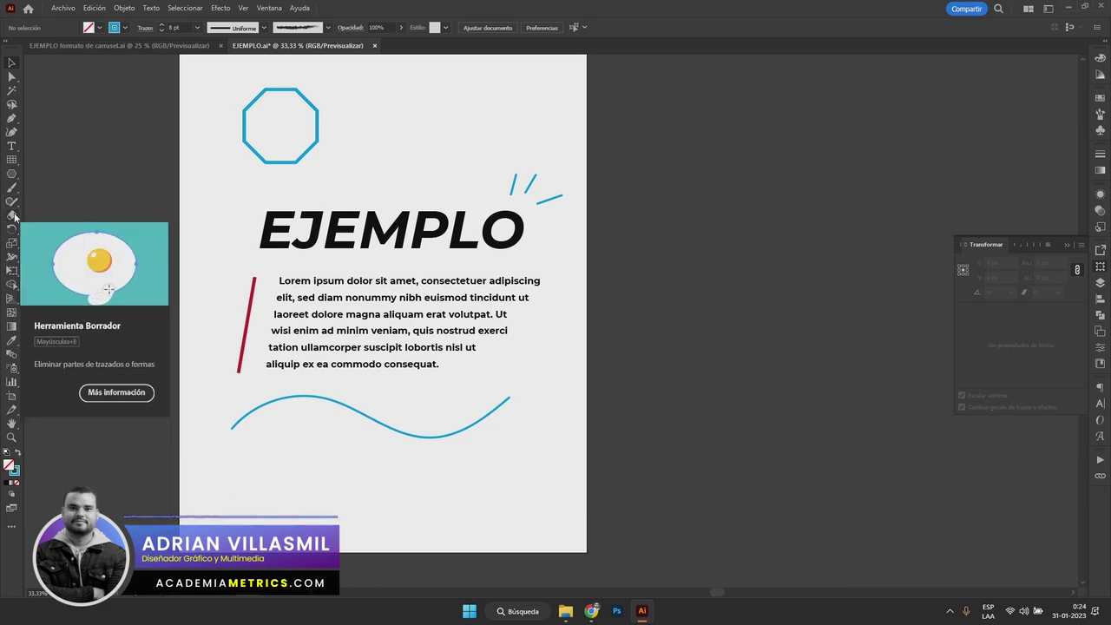
Undo a trial erase, then swap the octagon's fill and stroke to solid blue.
click(14, 216)
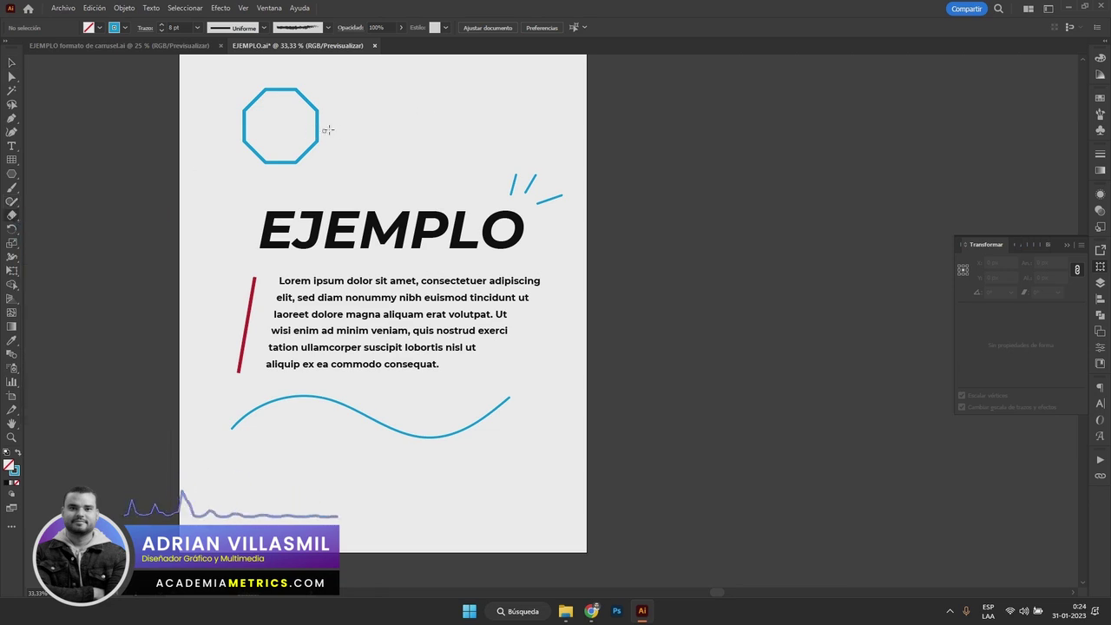
mouse_move(292, 157)
mouse_down()
mouse_move(279, 161)
mouse_move(316, 155)
mouse_move(387, 266)
mouse_up()
scroll(286, 155, up, 5)
key(ctrl+z)
scroll(387, 266, down, 3)
drag(531, 171, 292, 287)
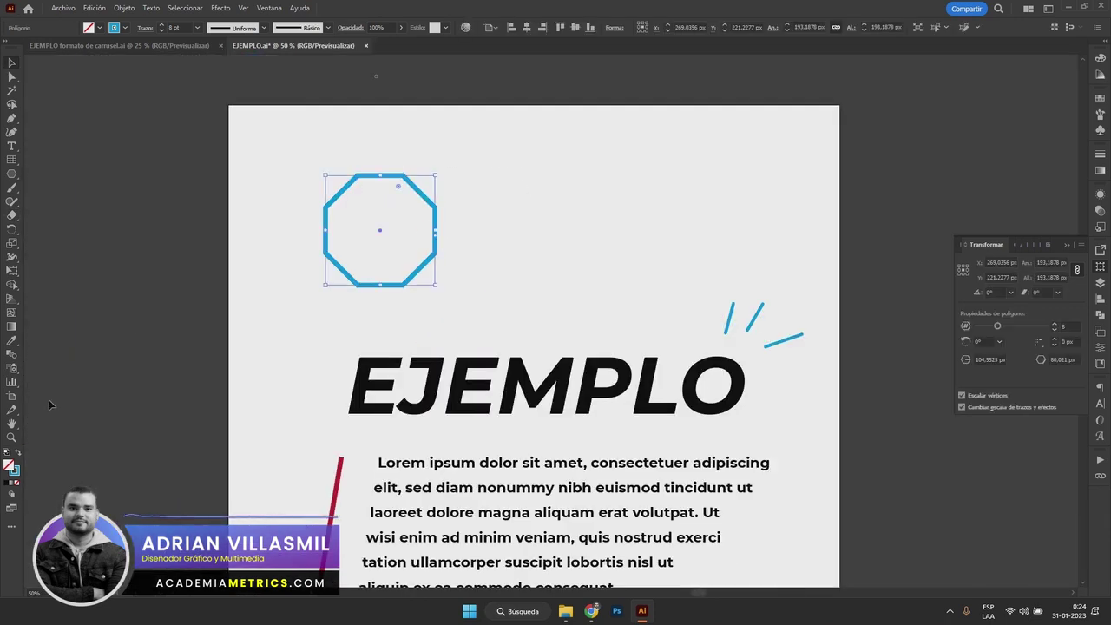
click(18, 454)
scroll(397, 239, up, 2)
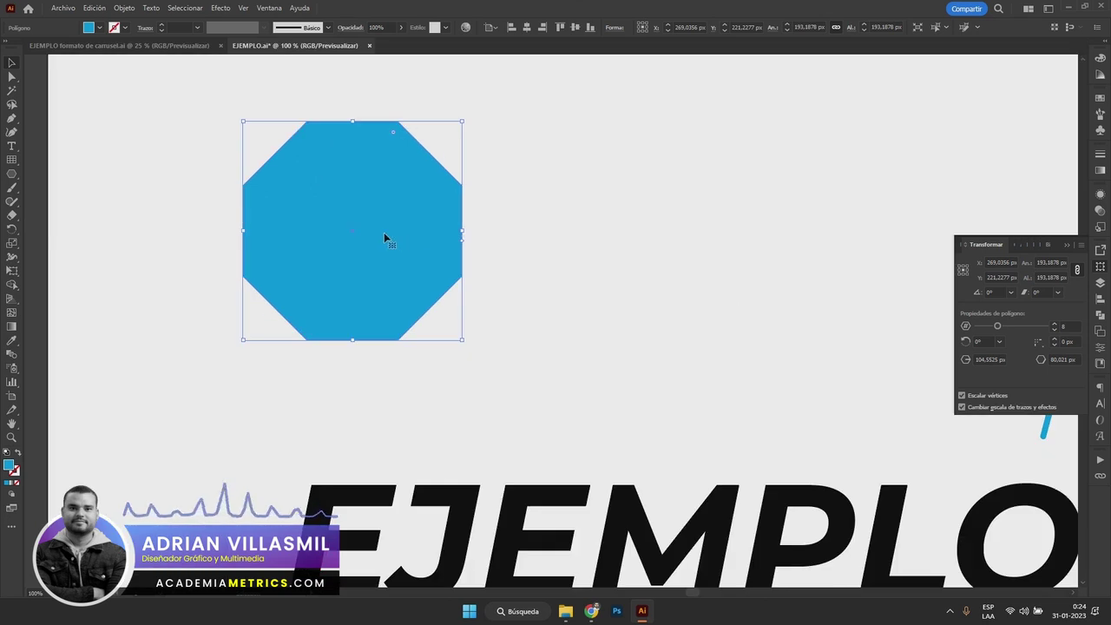
Set the Eraser tool size to 36 pt.
click(11, 217)
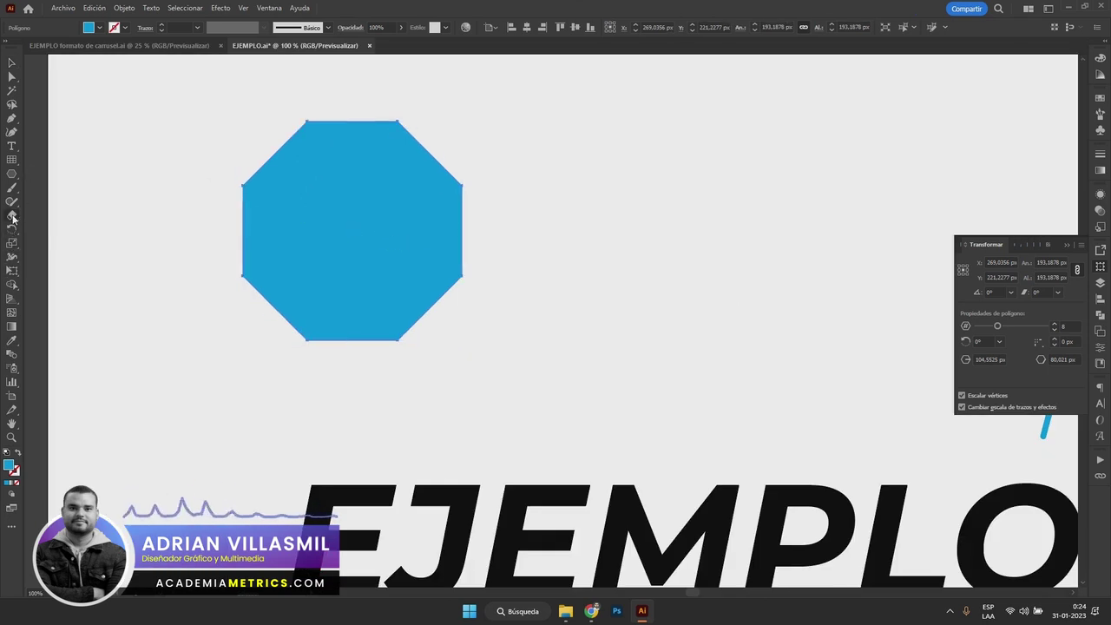
double_click(12, 217)
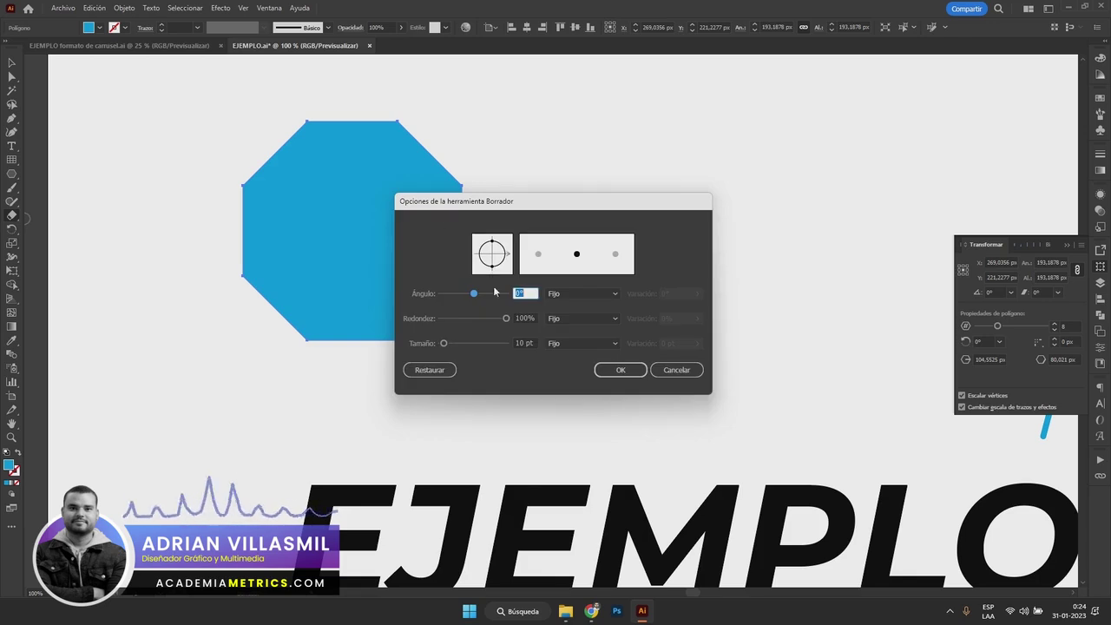
drag(442, 344, 451, 345)
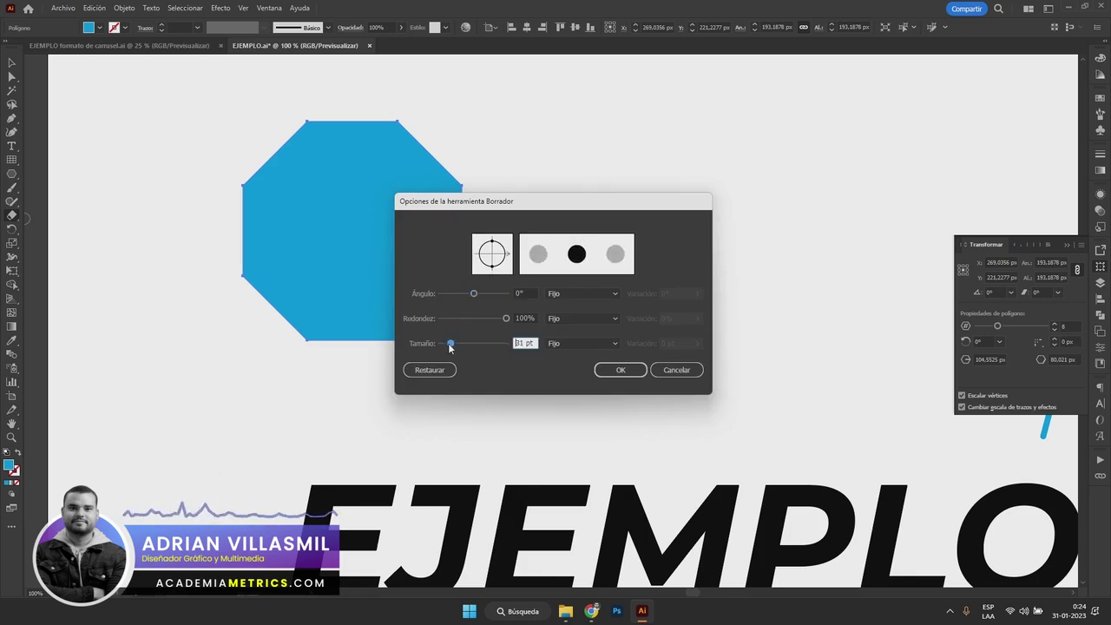
click(619, 368)
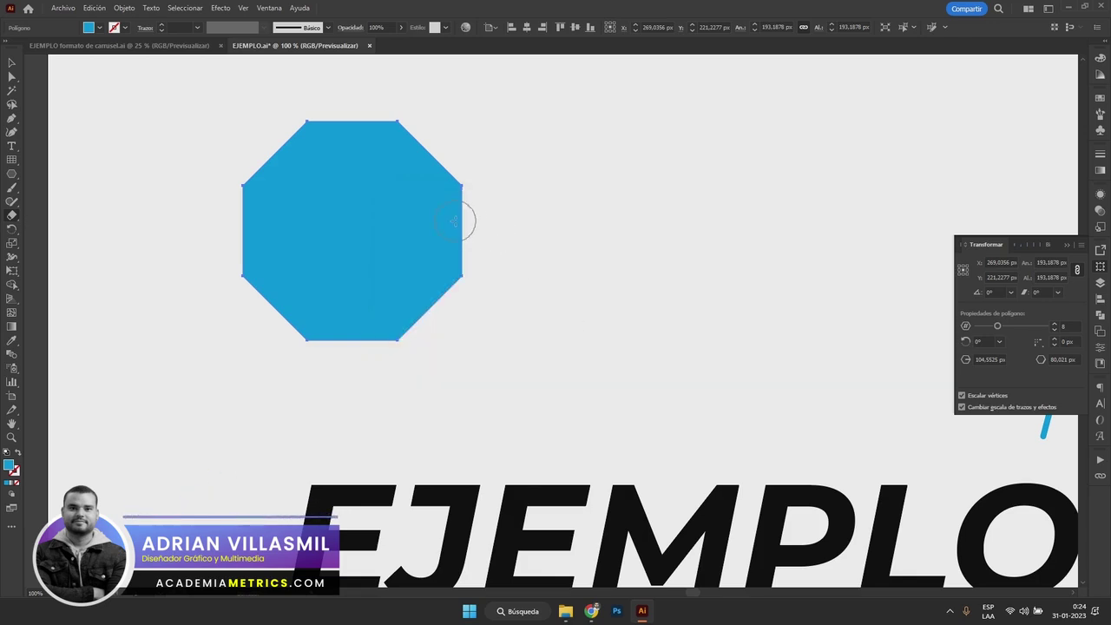
Erase a bite, a channel, the upper part and two notches, then delete the octagon.
mouse_move(497, 233)
mouse_down()
mouse_move(434, 331)
mouse_move(392, 342)
mouse_move(440, 304)
mouse_move(436, 321)
mouse_up()
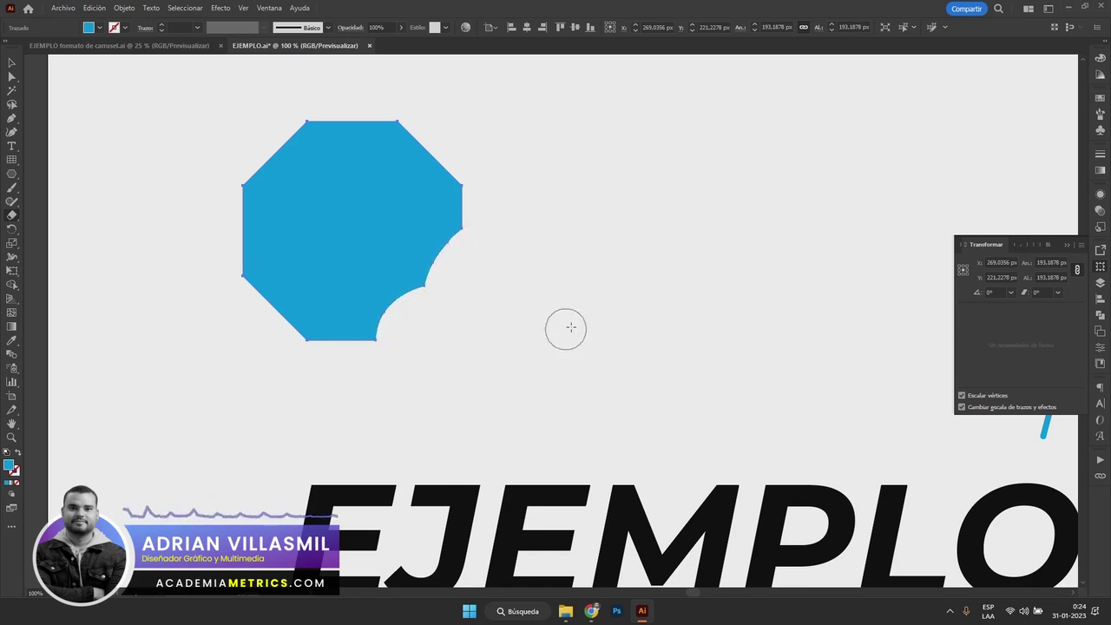
mouse_move(477, 216)
mouse_down()
mouse_move(496, 191)
mouse_move(402, 179)
mouse_move(459, 121)
mouse_move(314, 131)
mouse_move(290, 217)
mouse_up()
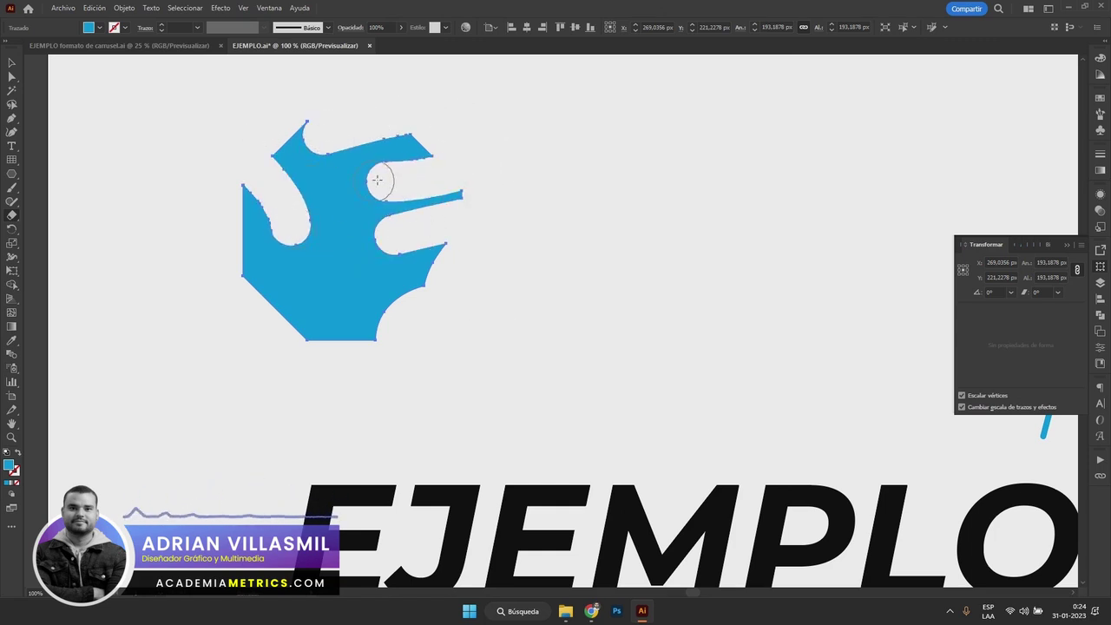
mouse_move(339, 172)
mouse_down()
mouse_move(315, 119)
mouse_move(251, 154)
mouse_move(335, 278)
mouse_up()
click(335, 279)
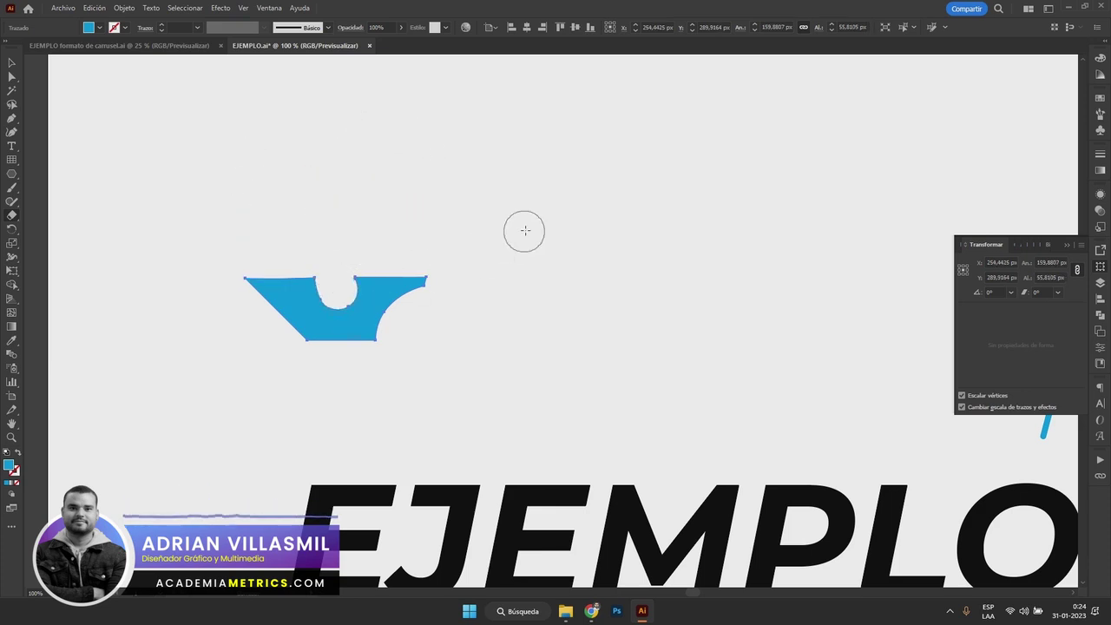
click(347, 341)
key(Delete)
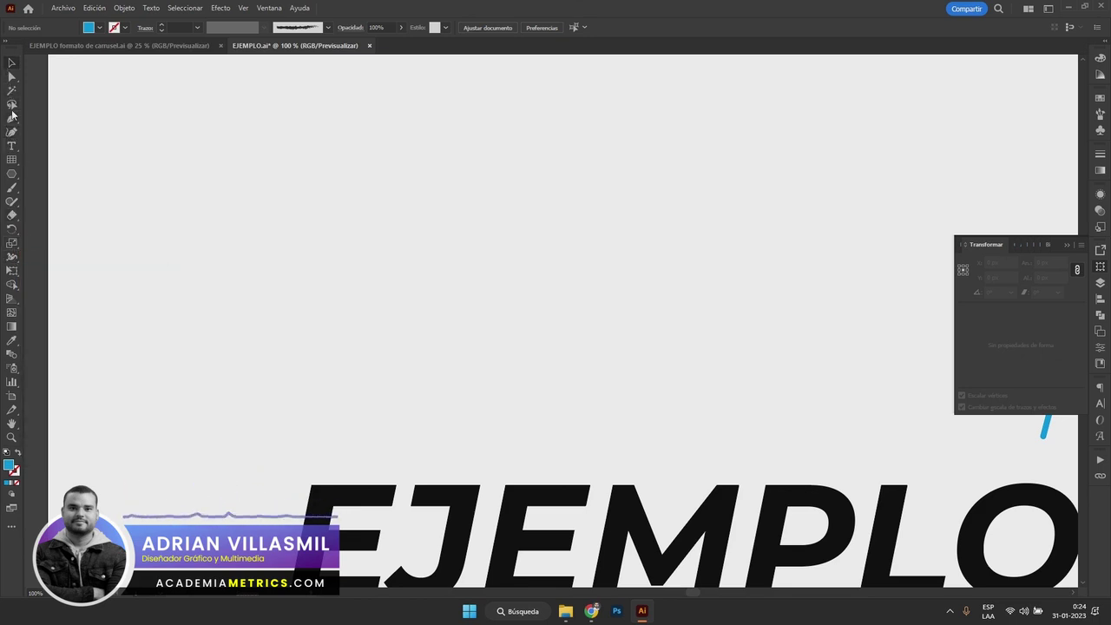
Add a horizontal line and thicken its stroke to 12 pt.
click(11, 104)
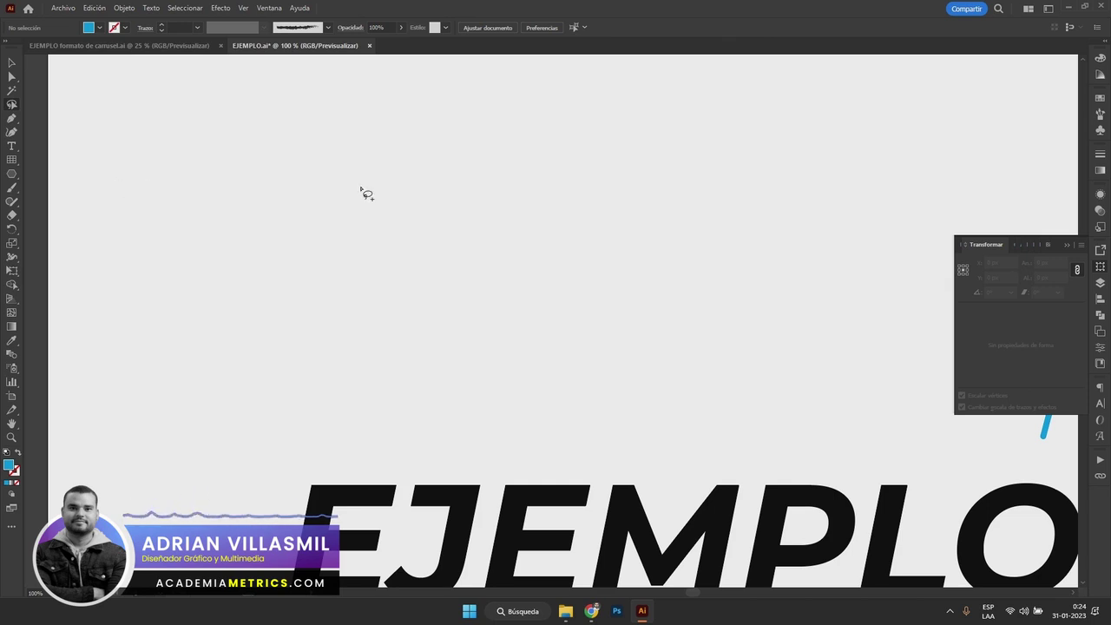
key(ctrl+z)
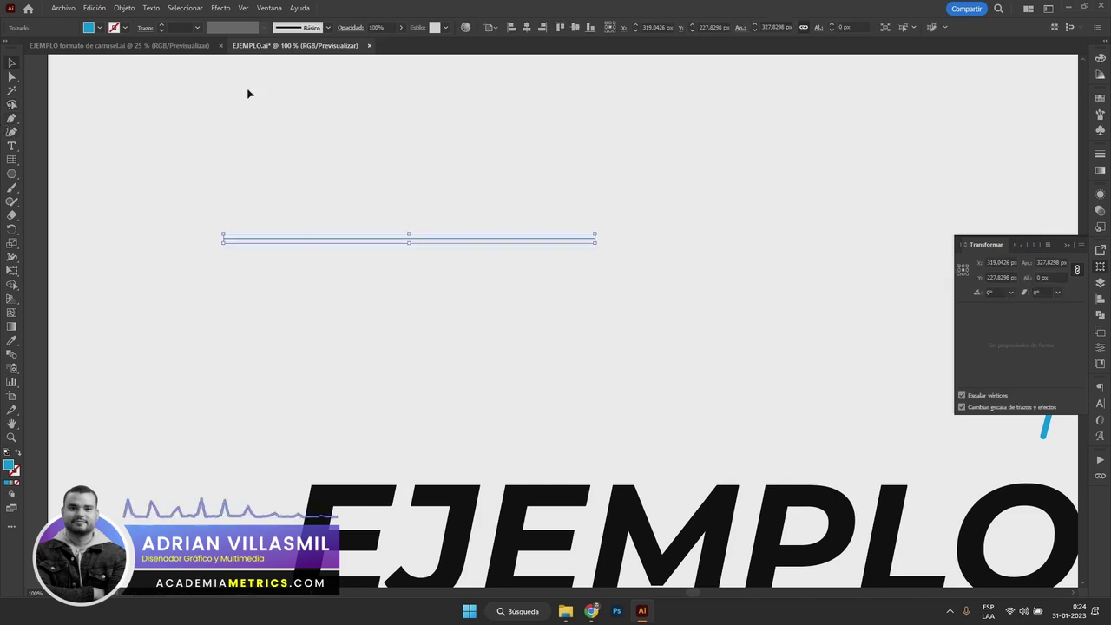
click(162, 25)
click(161, 25)
drag(619, 231, 420, 331)
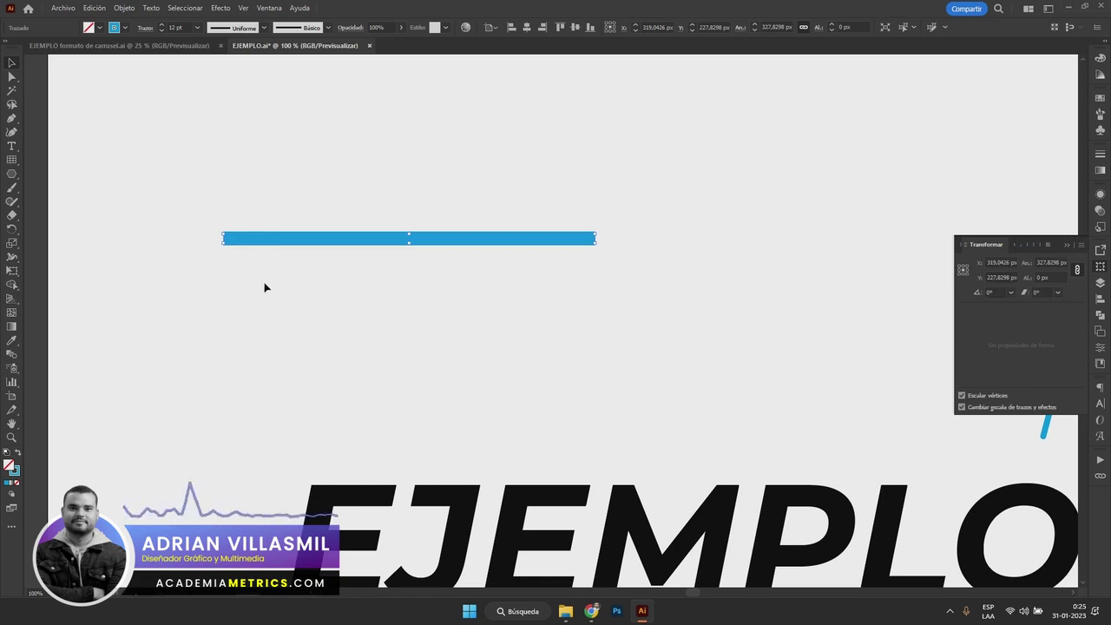
Vary the line's stroke width into a taper, a midpoint bulge, a neck and a bulb.
click(12, 257)
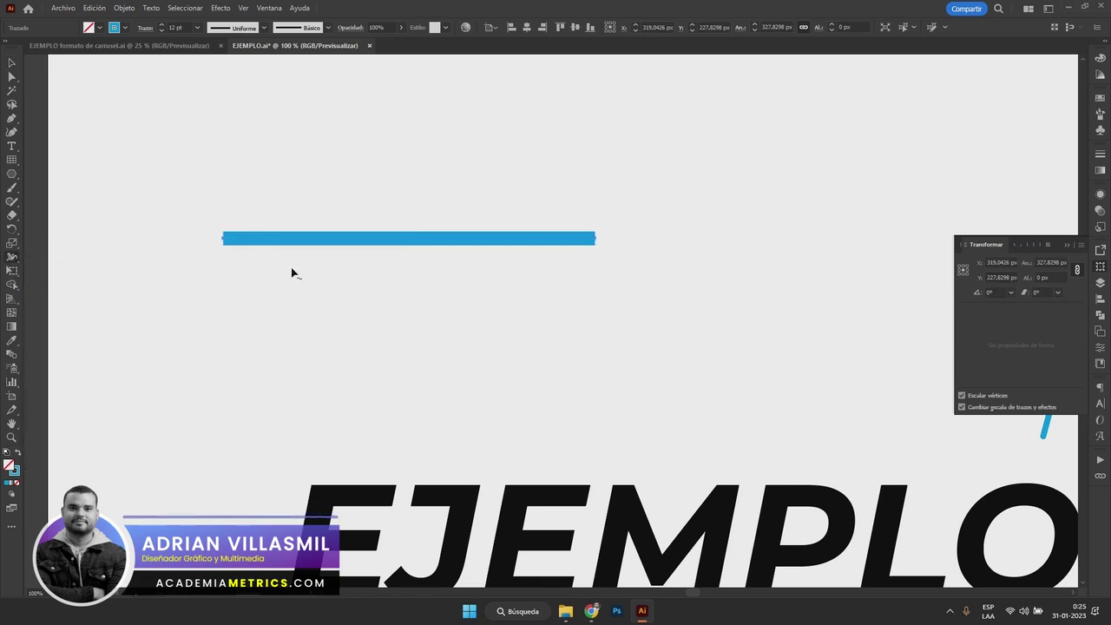
drag(596, 236, 597, 217)
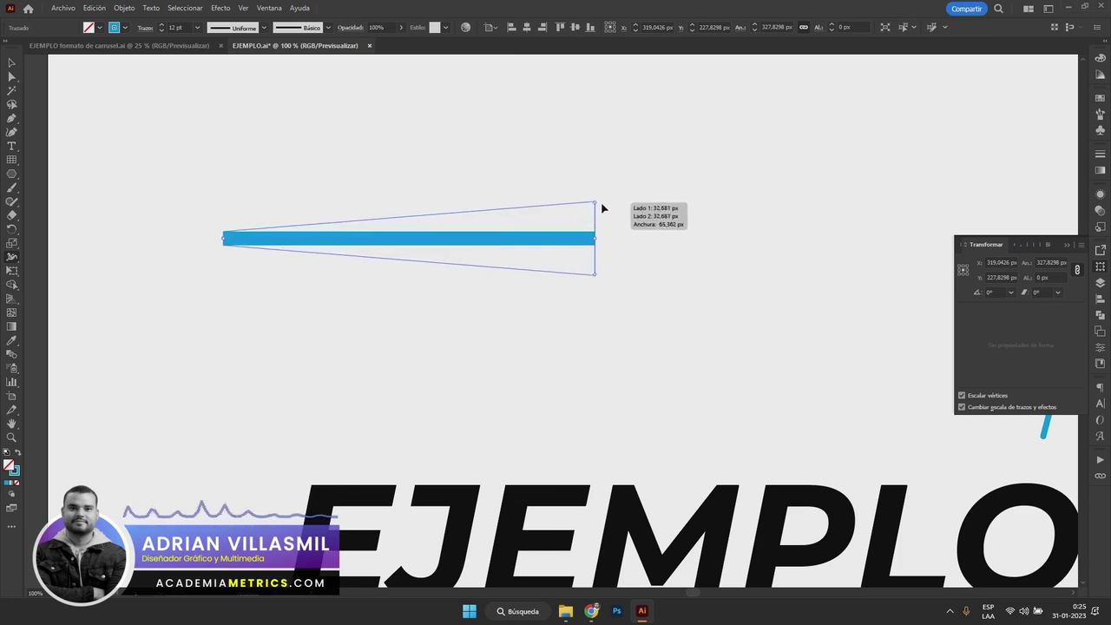
drag(474, 235, 478, 201)
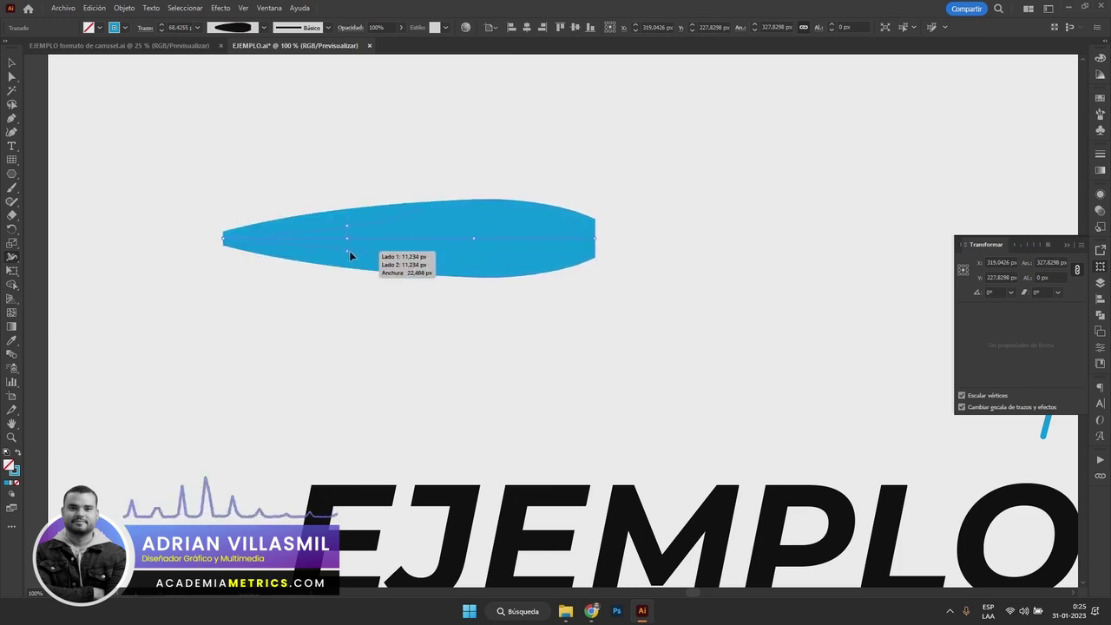
mouse_move(349, 253)
mouse_down()
mouse_move(326, 244)
mouse_move(289, 270)
mouse_up()
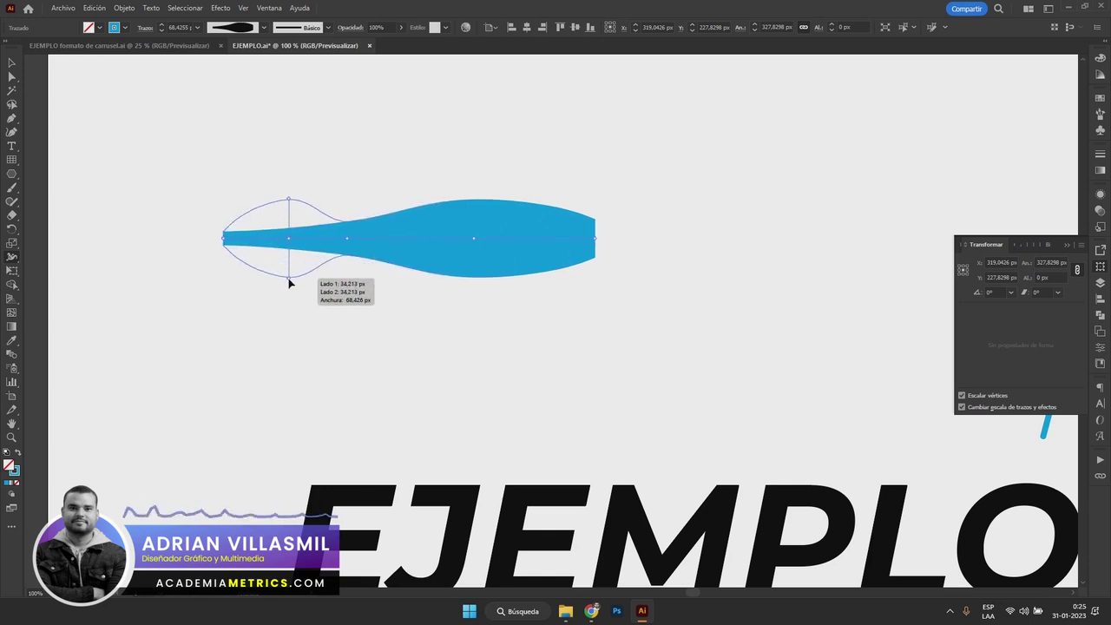
drag(289, 271, 290, 295)
Delete the shaped stroke and enter artboard editing mode.
click(11, 64)
drag(603, 136, 373, 323)
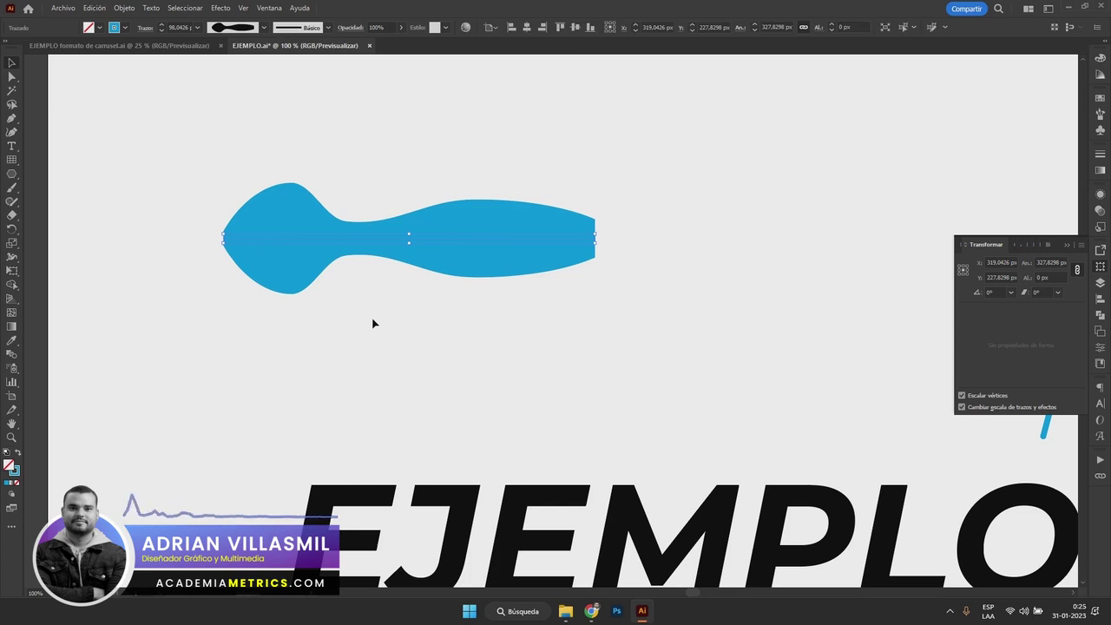
key(Delete)
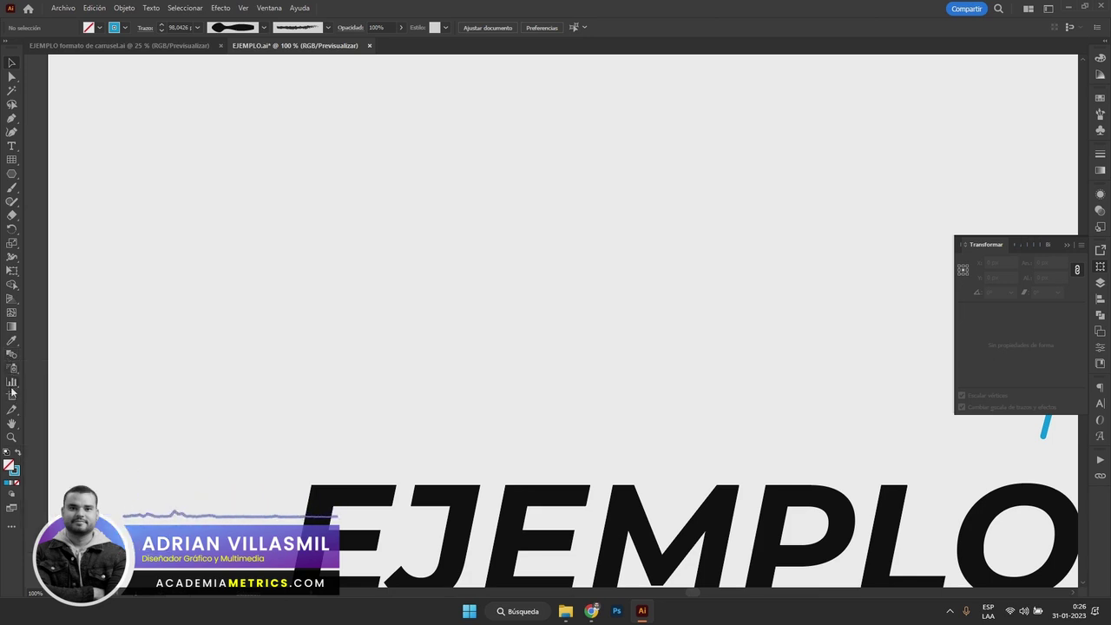
click(13, 396)
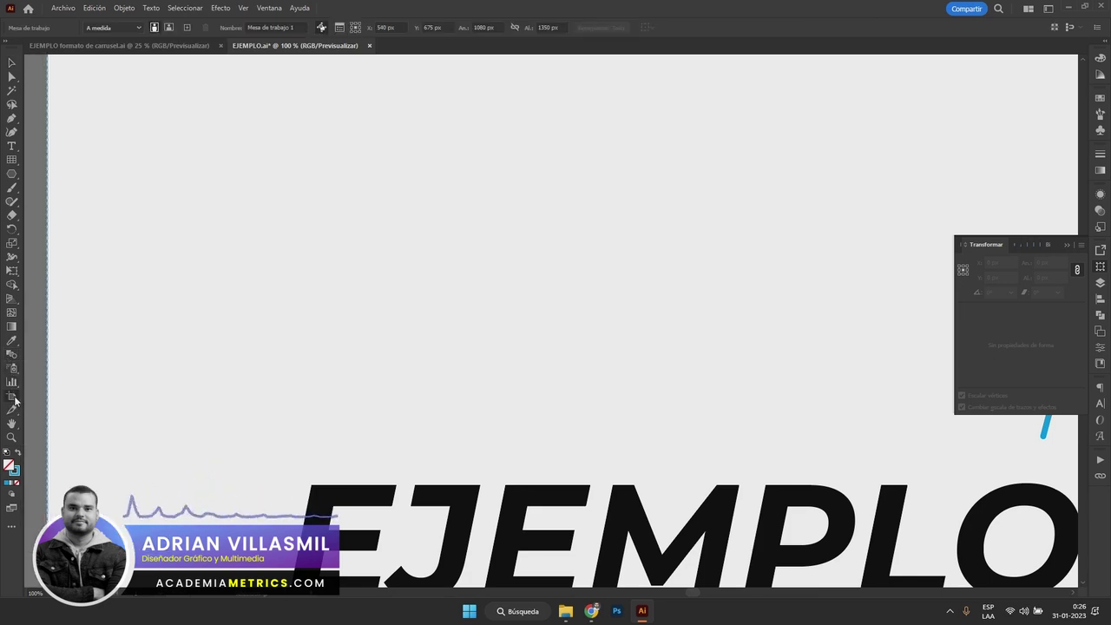
Fit the artboard in the window, leave artboard editing, and pan around the EJEMPLO page.
key(ctrl+0)
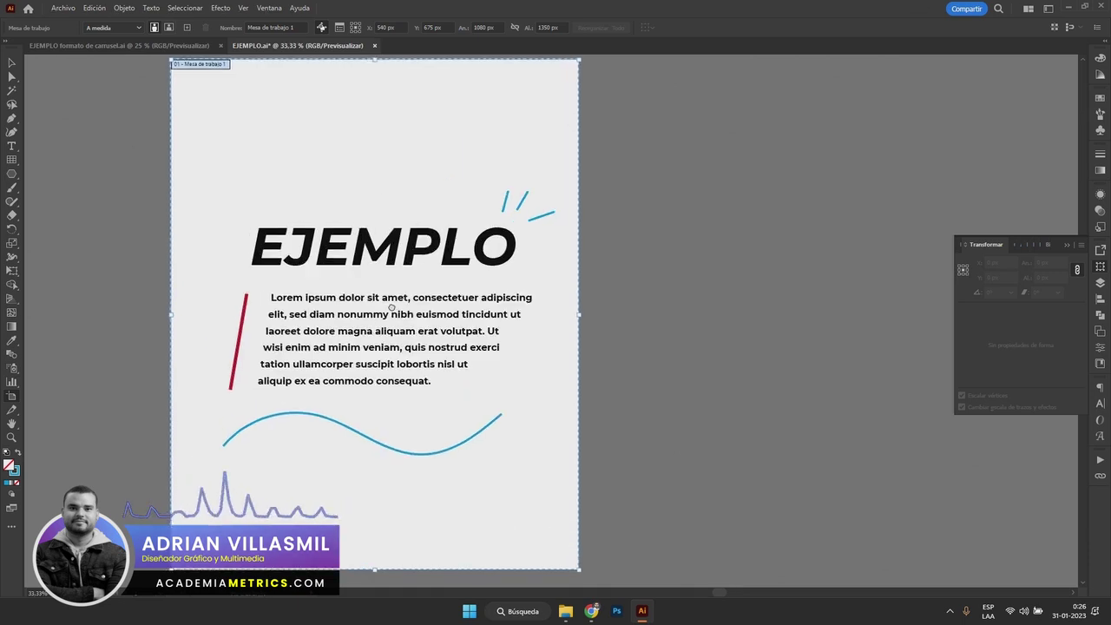
click(15, 412)
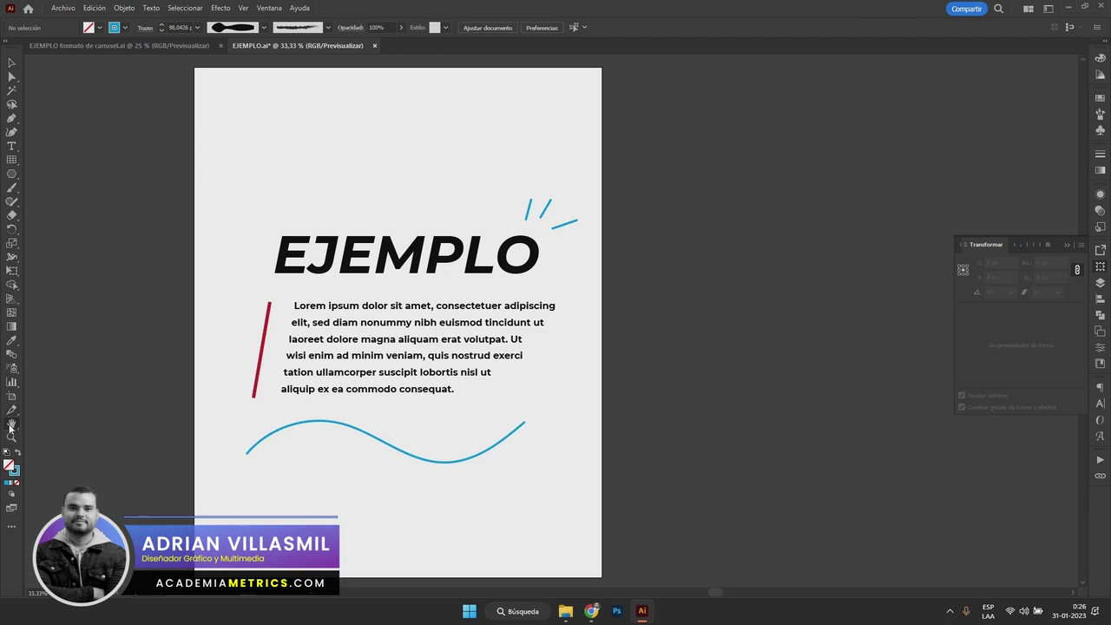
click(11, 425)
drag(377, 341, 472, 347)
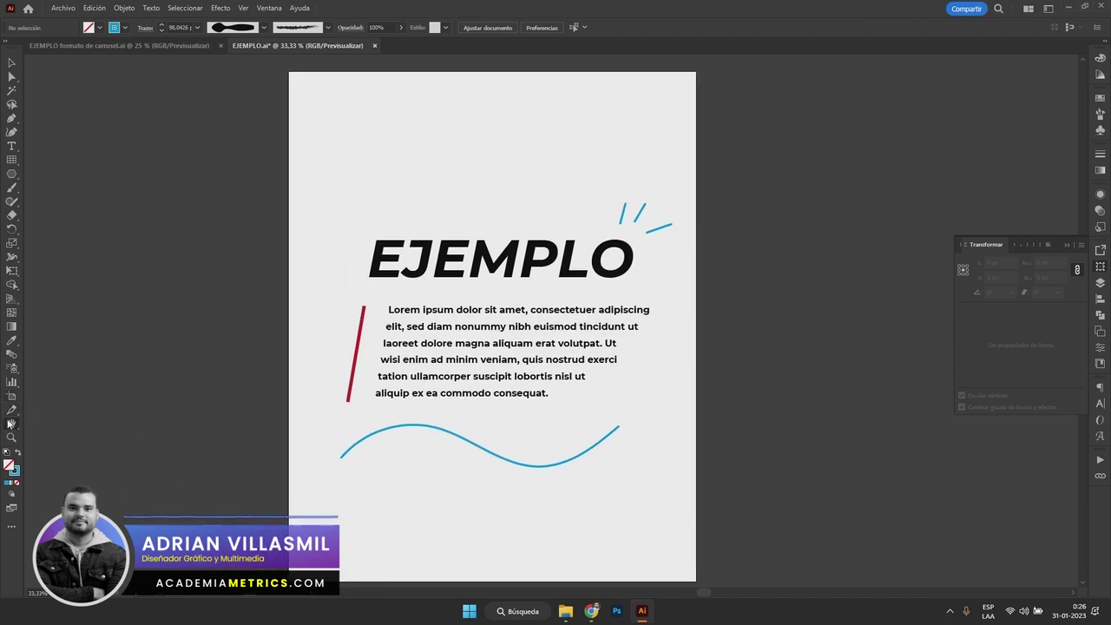
click(11, 64)
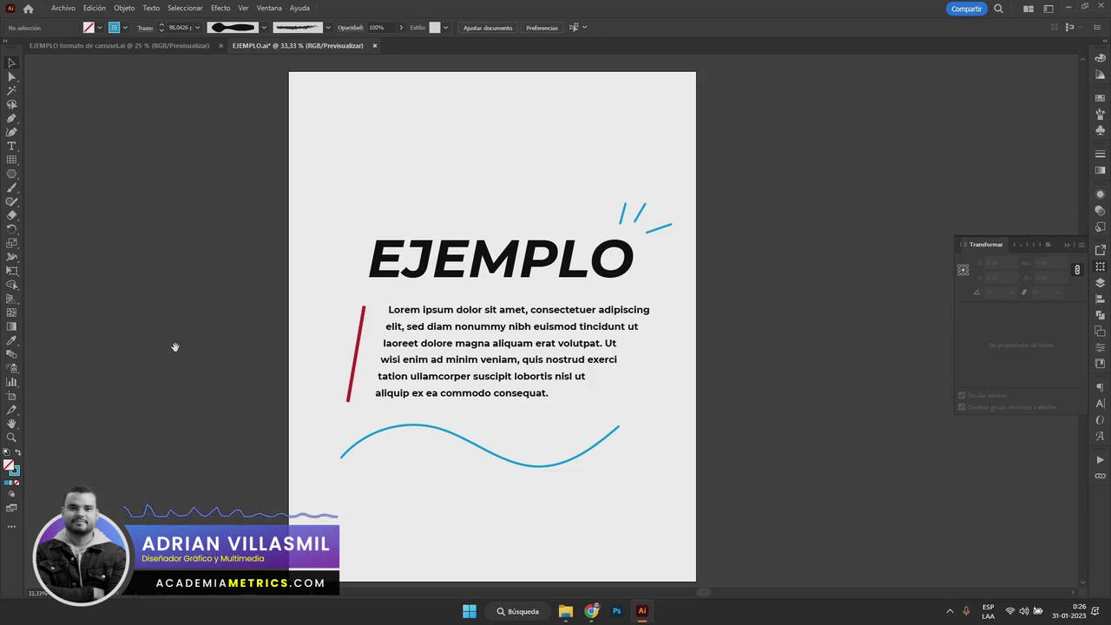
drag(174, 347, 118, 335)
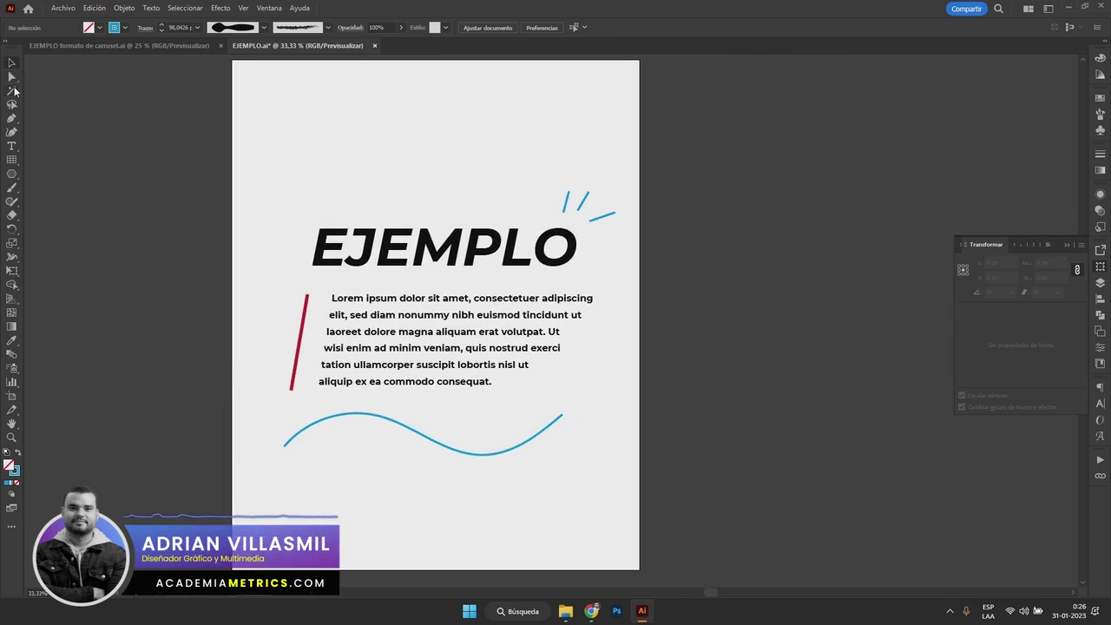
click(434, 250)
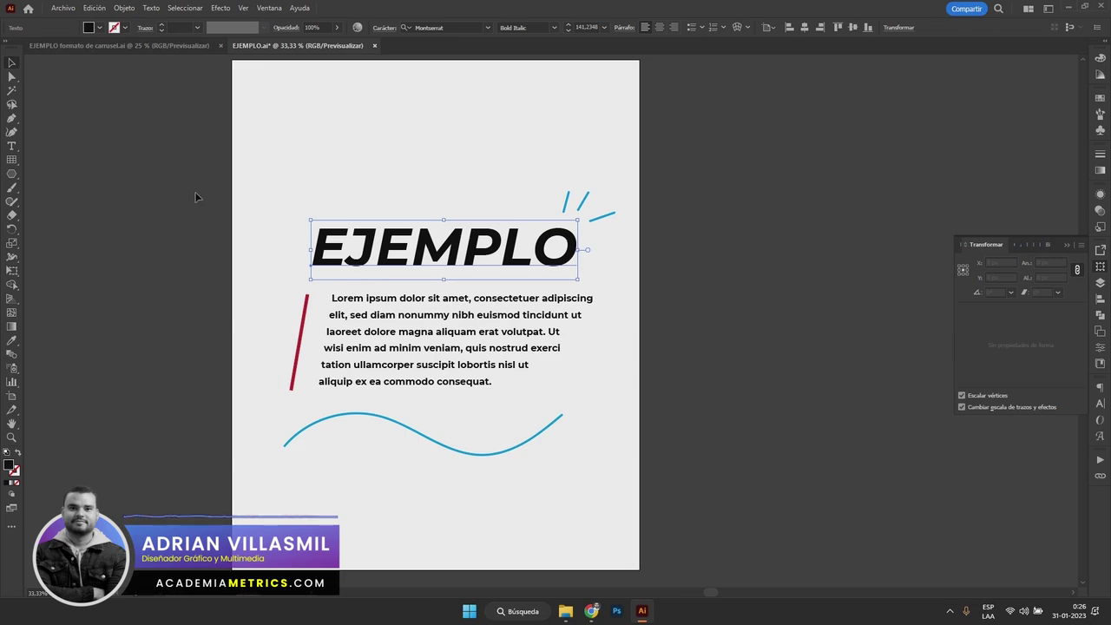
mouse_move(632, 320)
mouse_down()
mouse_move(468, 332)
mouse_move(744, 363)
mouse_up()
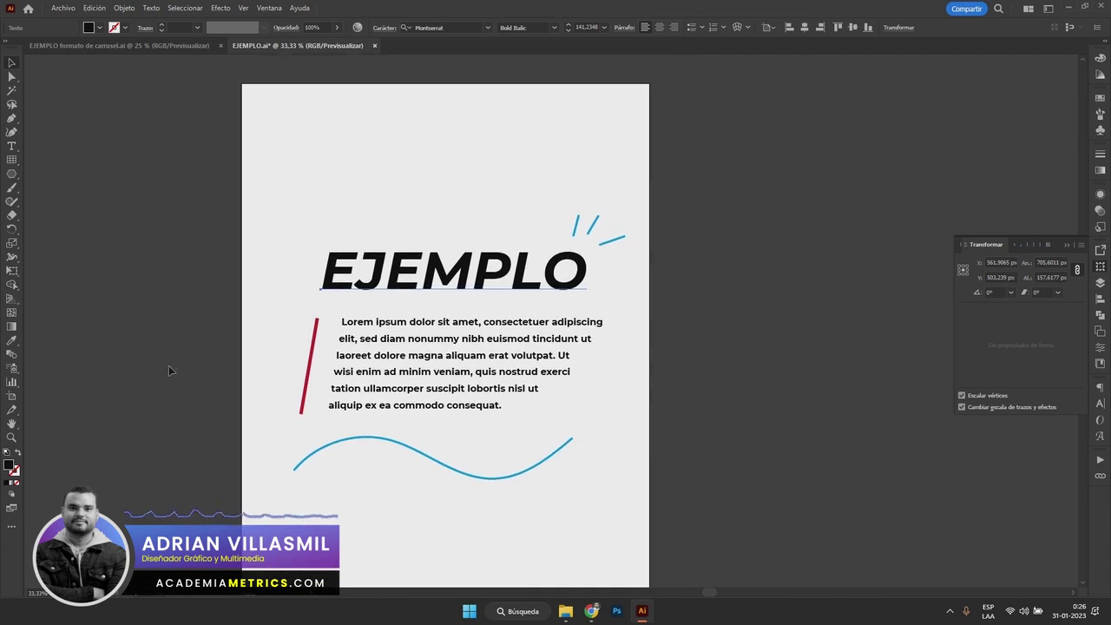
Zoom in and out around the heading and body text, then open the Color panel.
click(12, 440)
click(518, 347)
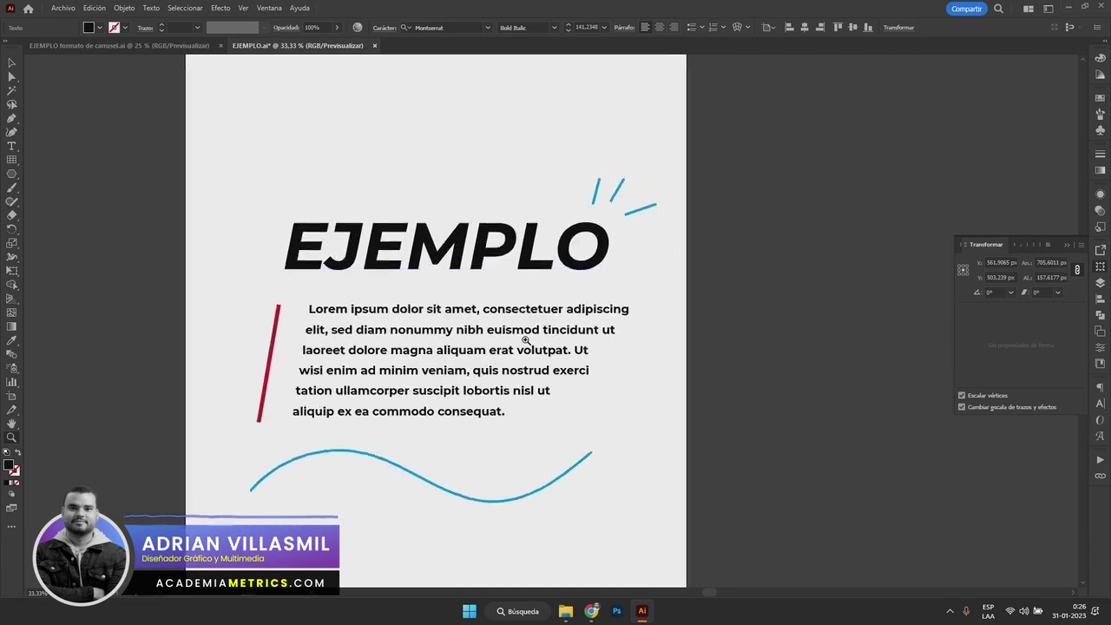
alt+click(524, 337)
click(498, 367)
alt+click(524, 308)
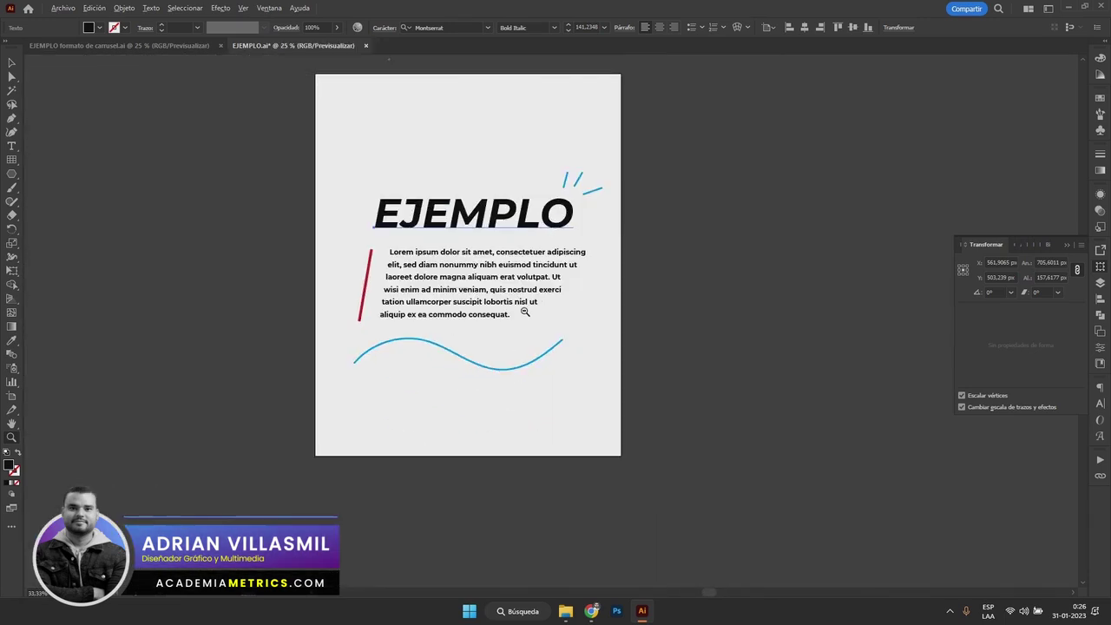
mouse_move(448, 330)
mouse_down()
mouse_move(512, 322)
mouse_move(461, 478)
mouse_up()
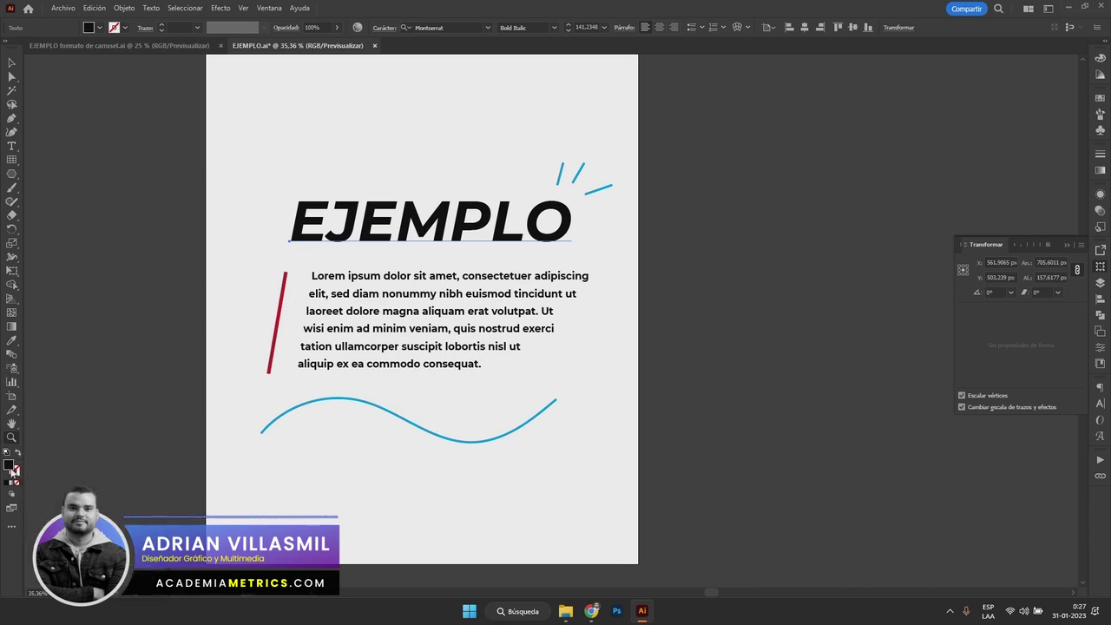
click(16, 473)
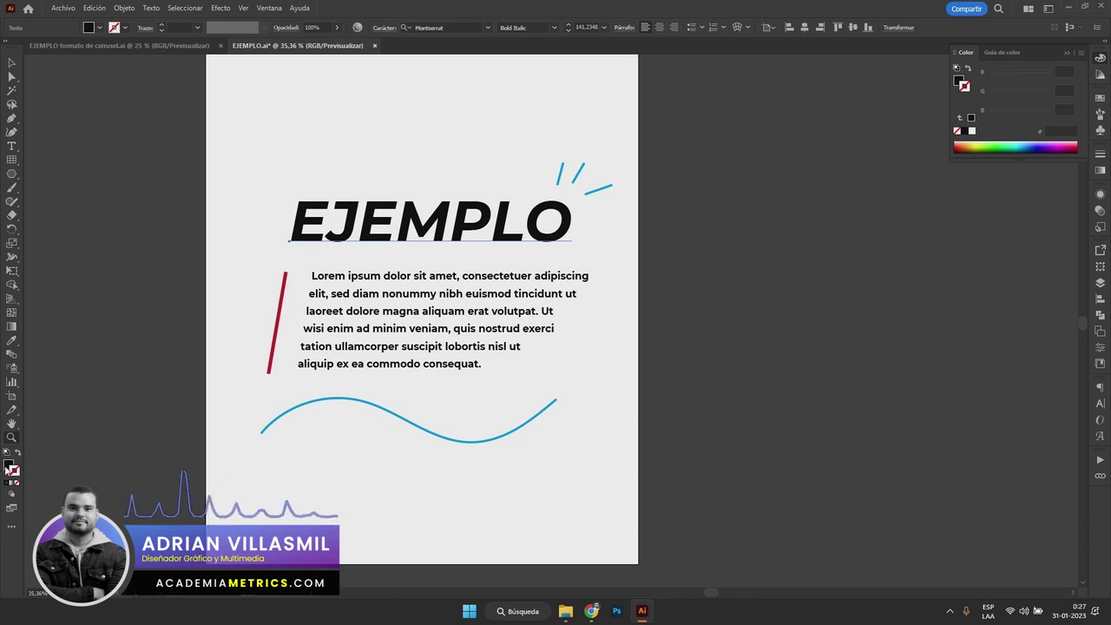
Reset the EJEMPLO heading to default fill and stroke, then swap them.
click(7, 467)
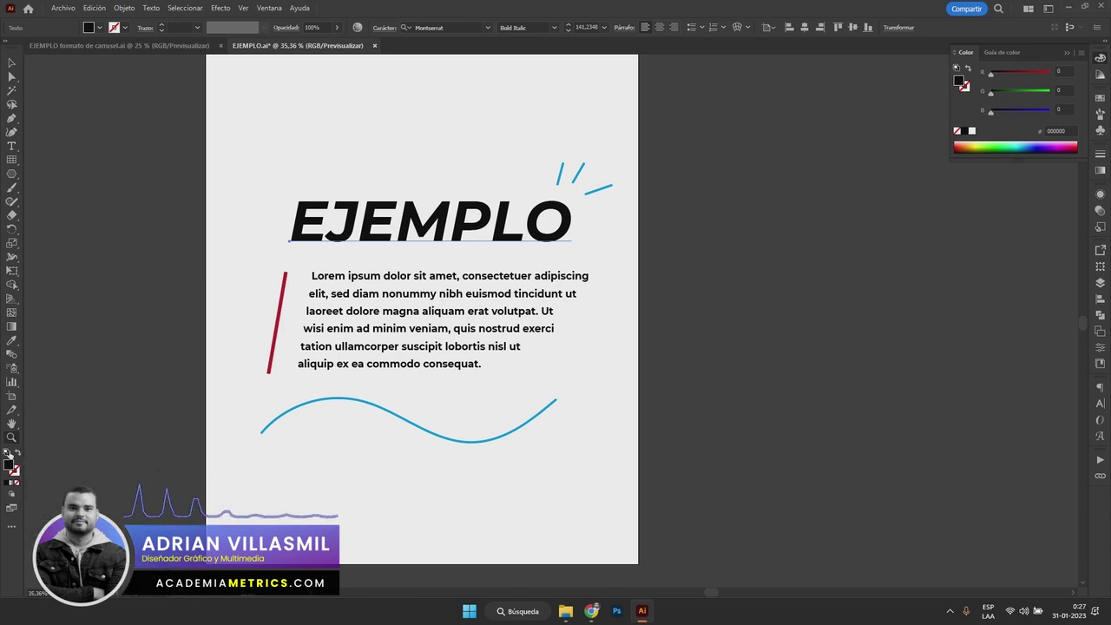
click(16, 453)
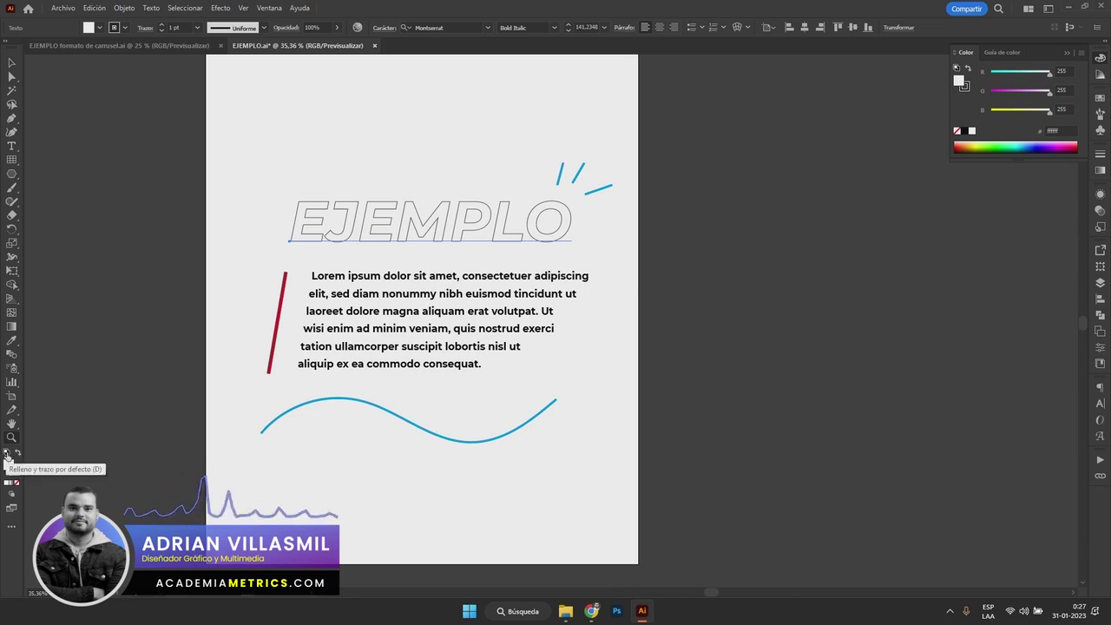
key(v)
drag(333, 148, 447, 224)
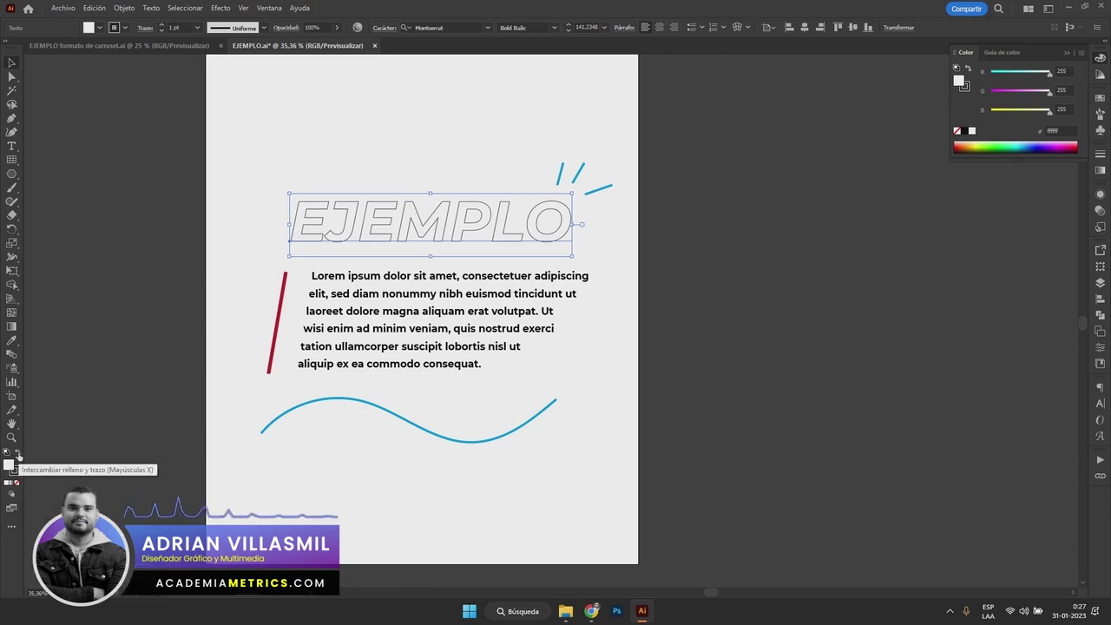
click(17, 453)
click(406, 163)
click(438, 234)
Give the heading an orange stroke at 6 pt weight.
click(99, 28)
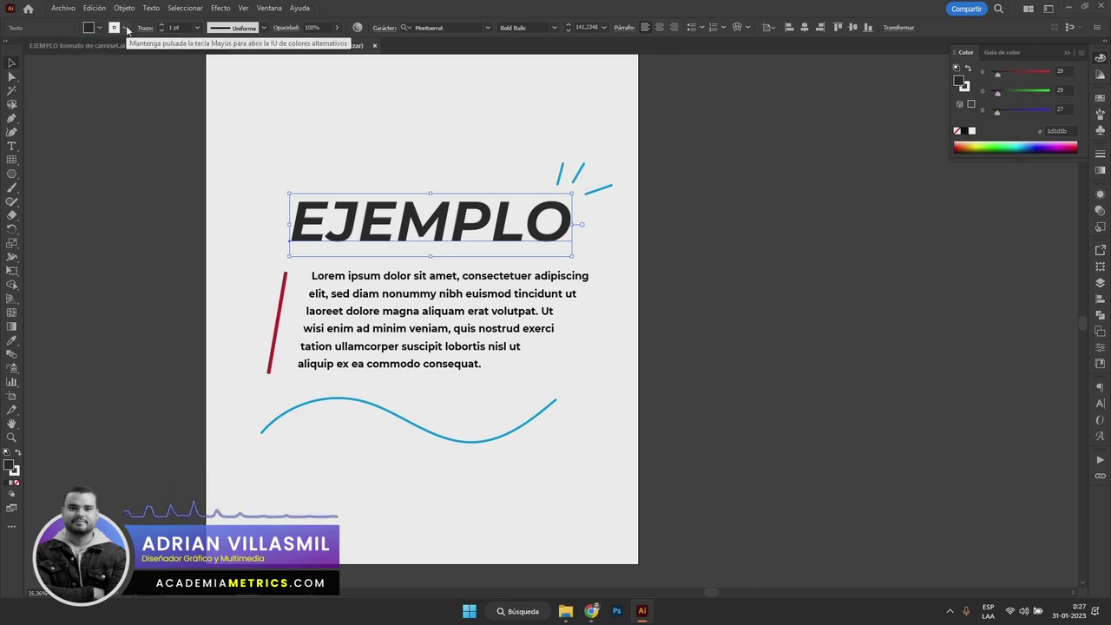
click(125, 28)
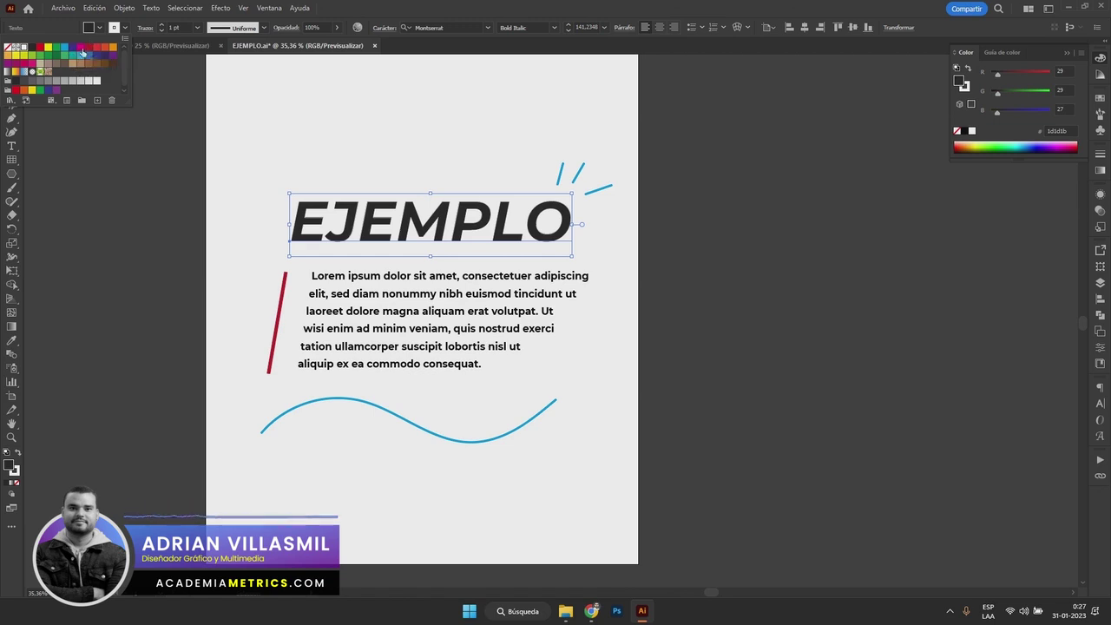
click(112, 47)
click(160, 25)
click(161, 25)
click(161, 26)
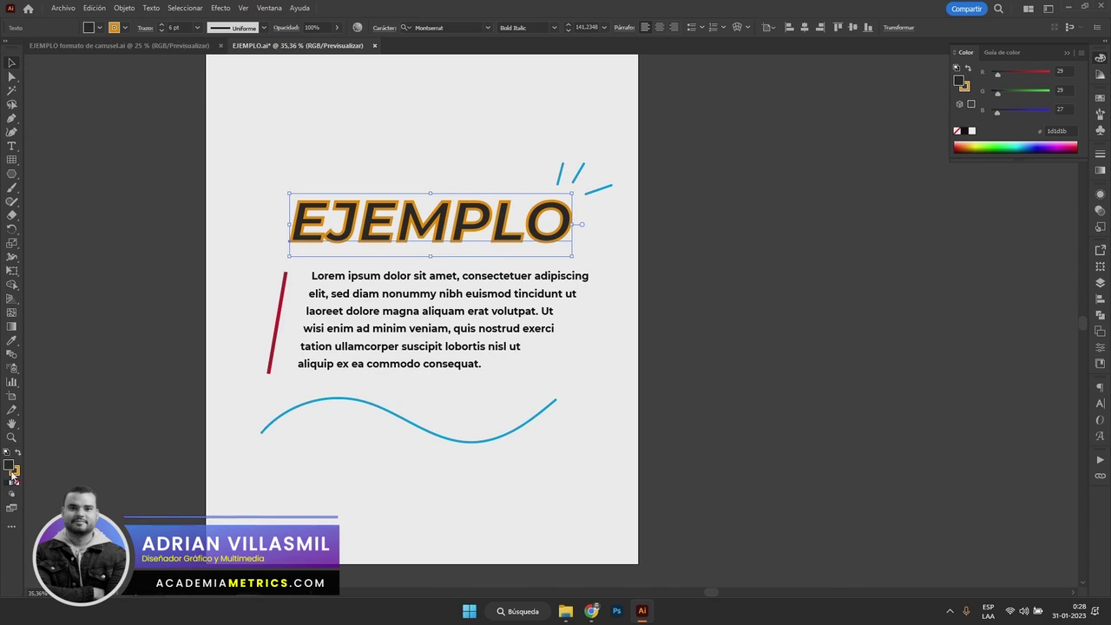
Set the heading's fill to None and switch to the Pen tool.
click(15, 470)
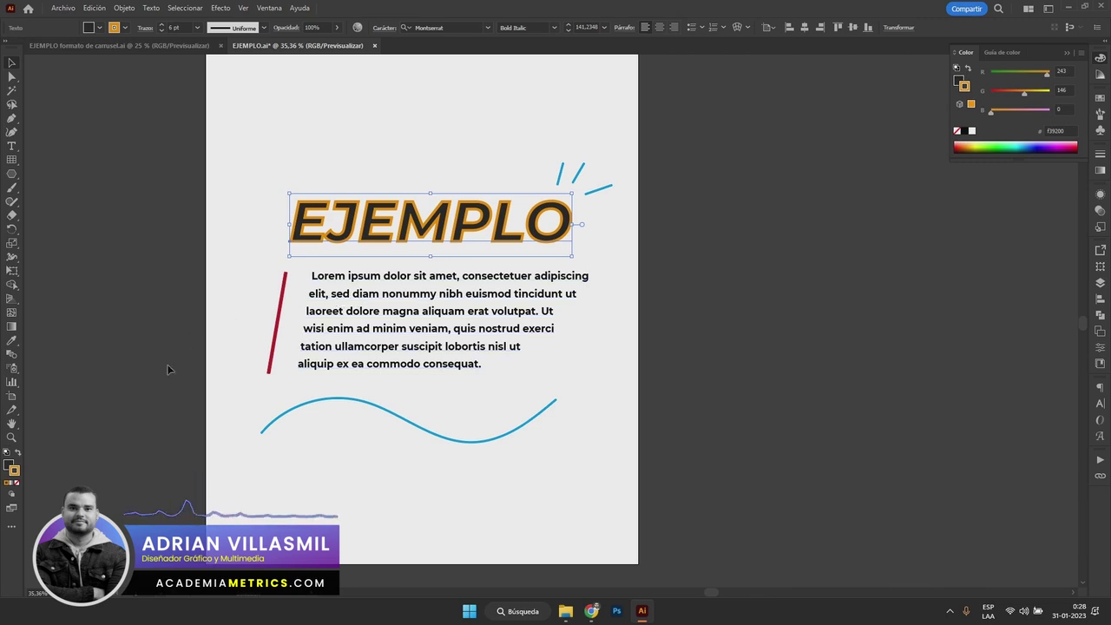
click(7, 466)
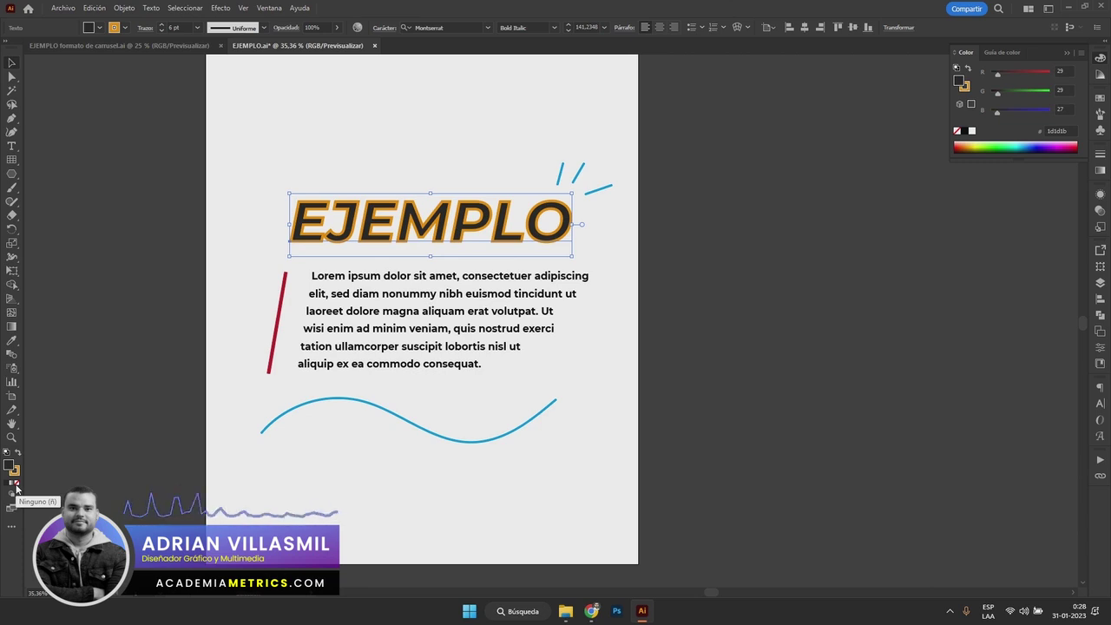
click(16, 489)
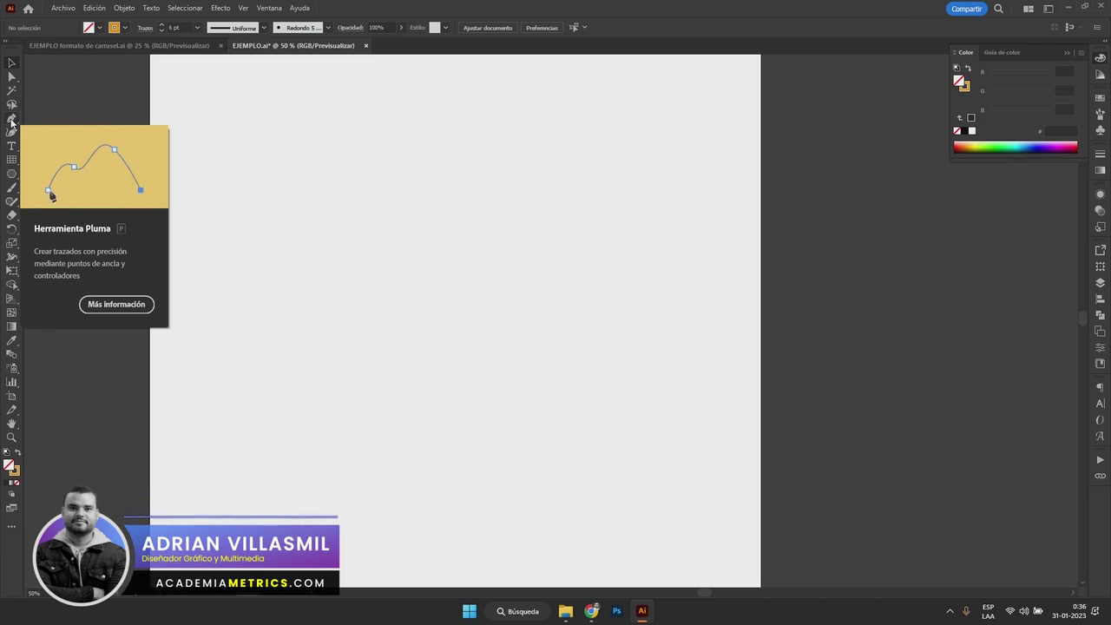
click(10, 121)
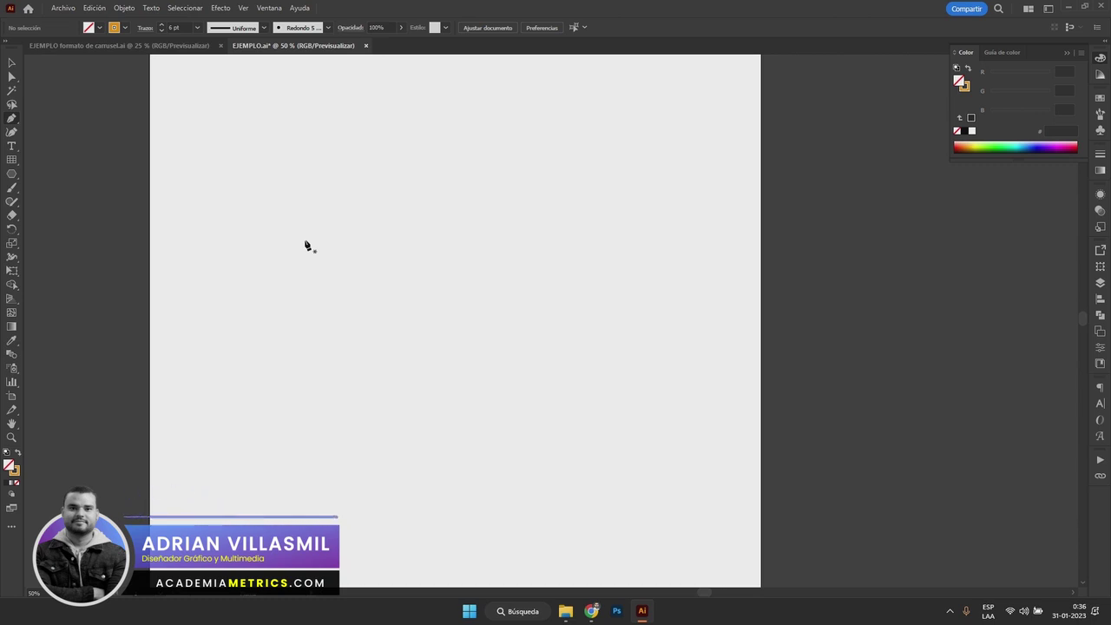
click(275, 202)
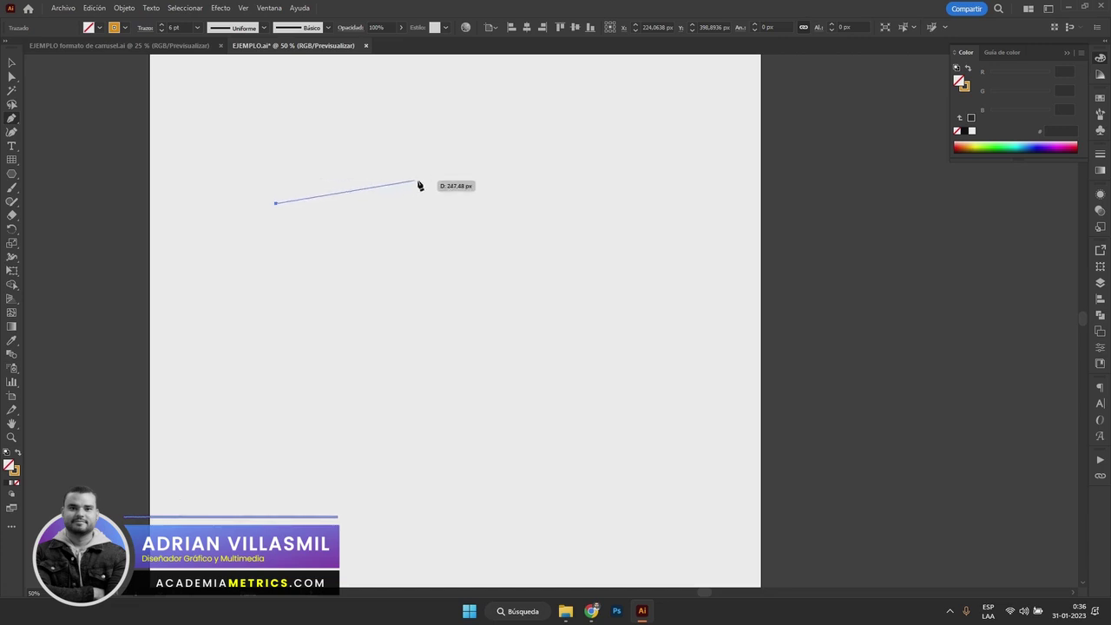
click(572, 204)
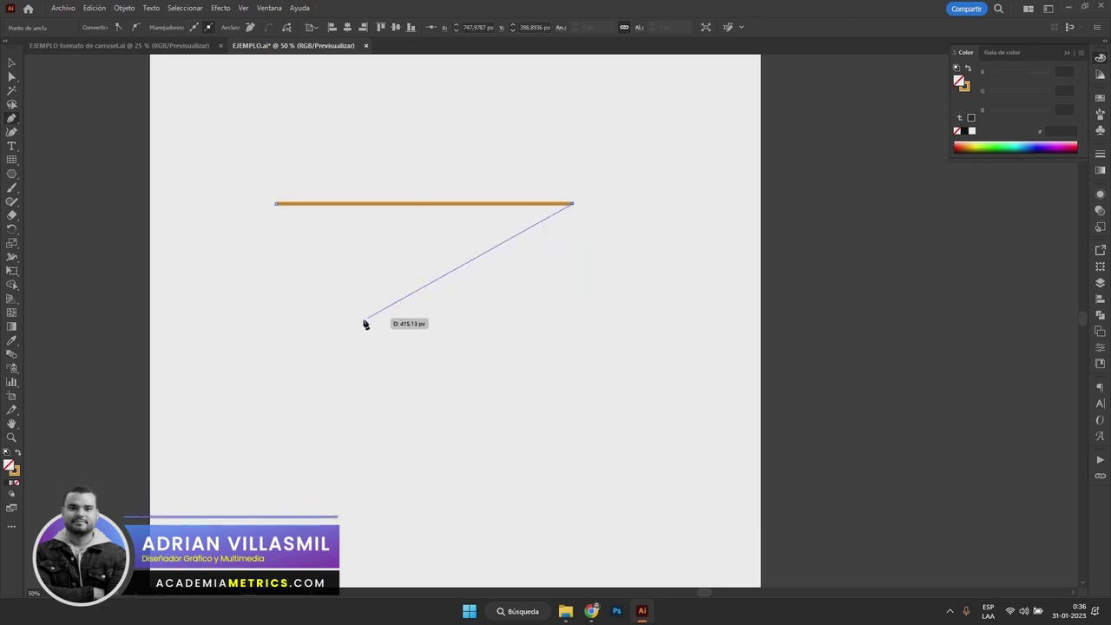
click(539, 379)
click(309, 397)
click(389, 300)
click(260, 309)
click(260, 257)
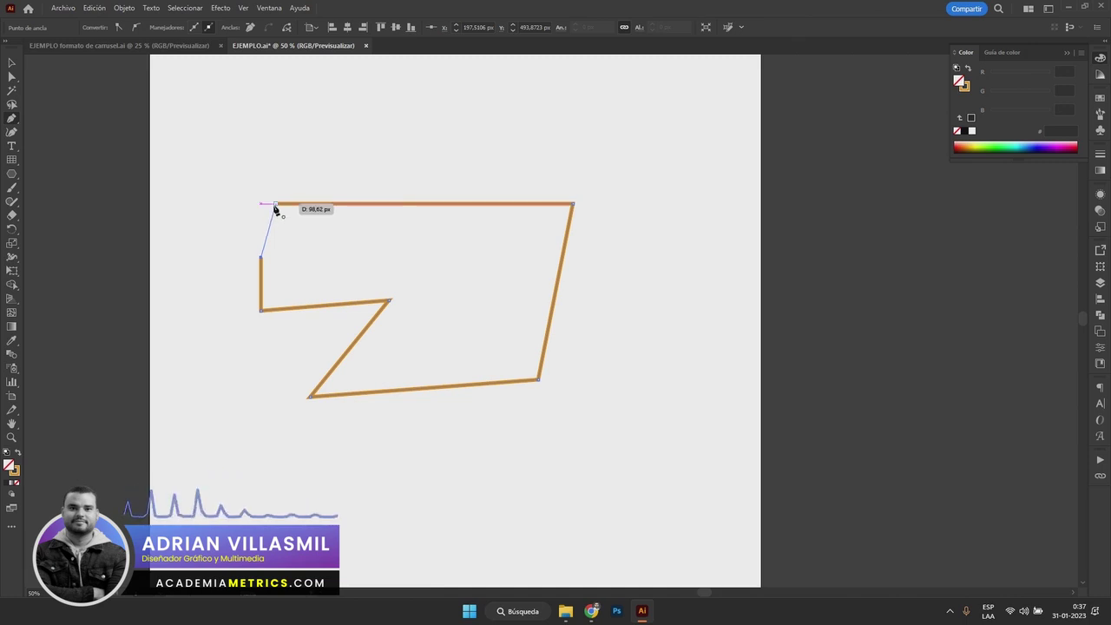
click(275, 205)
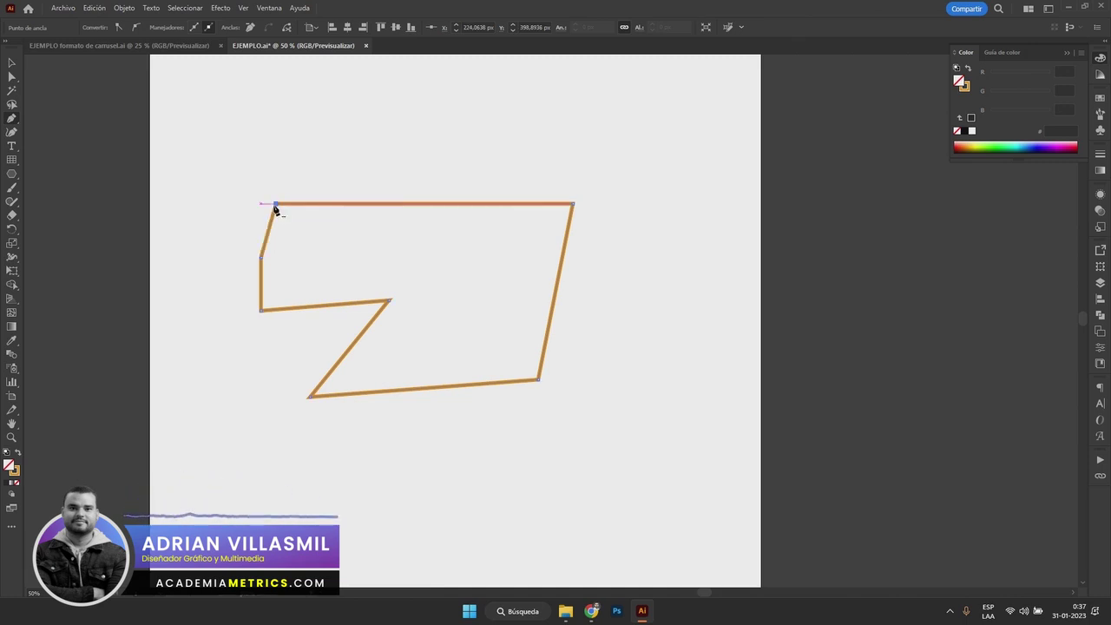
click(12, 63)
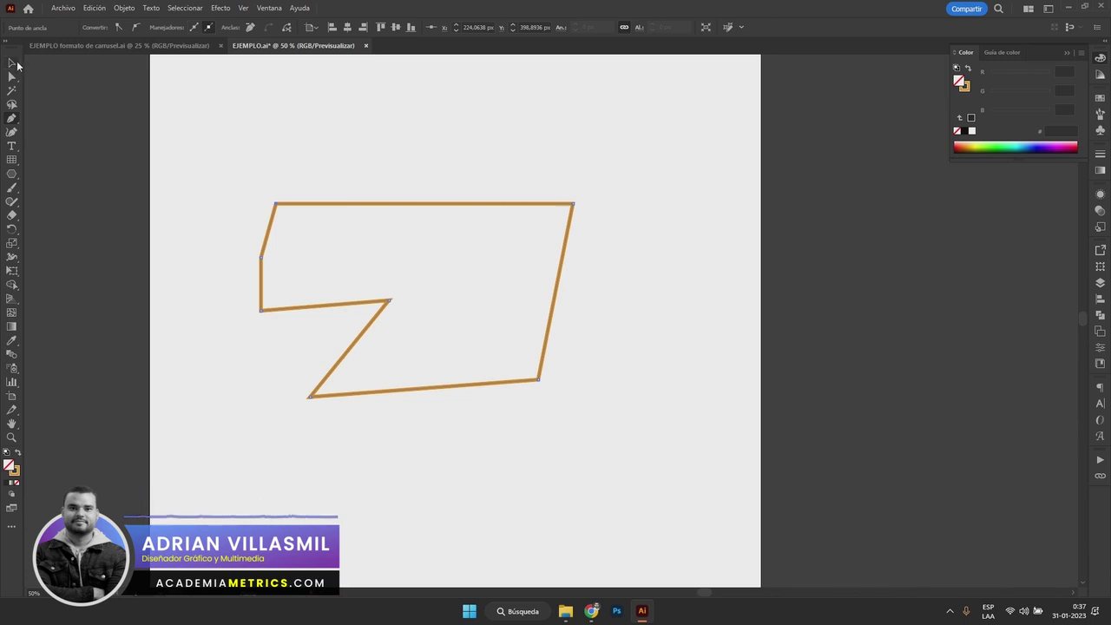
click(389, 185)
drag(634, 206, 195, 402)
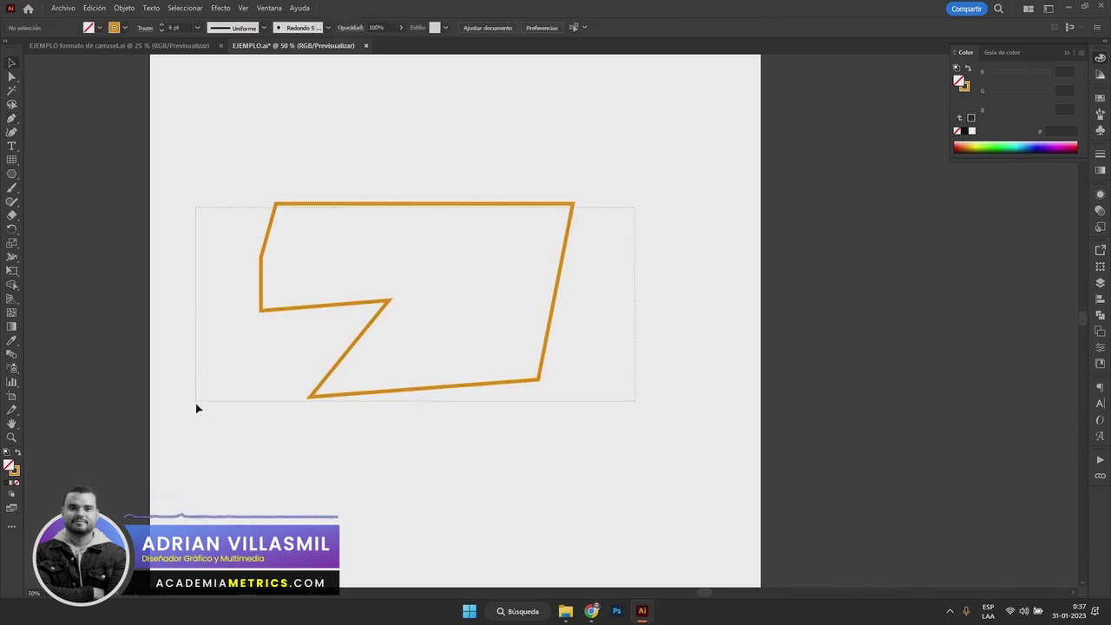
click(494, 178)
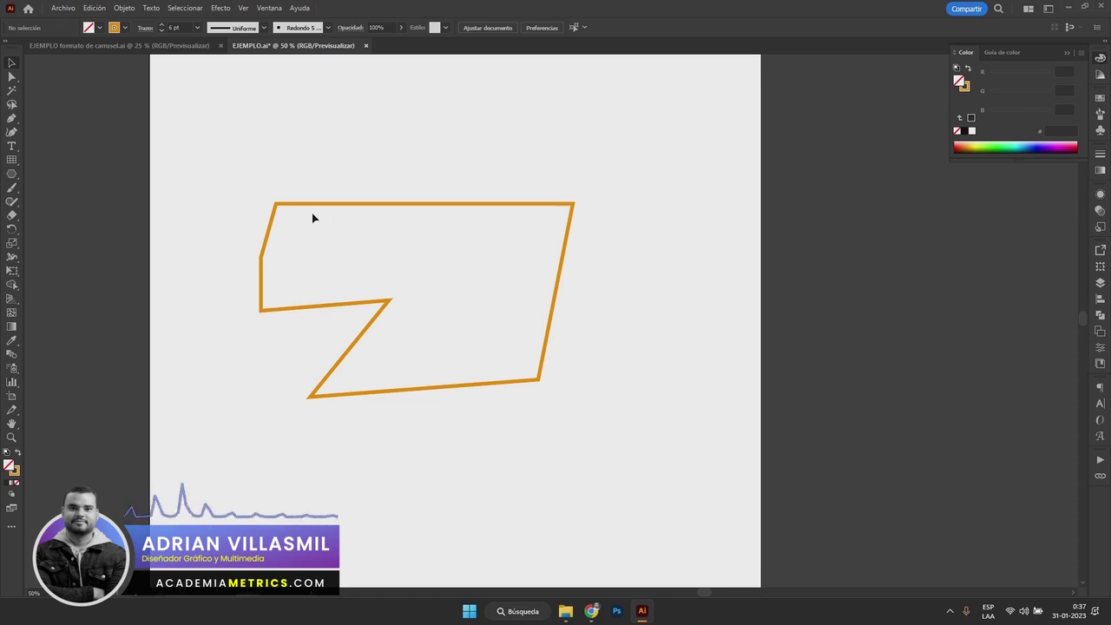
scroll(268, 203, up, 1)
scroll(333, 229, up, 1)
scroll(288, 175, up, 2)
click(124, 203)
scroll(173, 169, up, 2)
scroll(214, 282, up, 2)
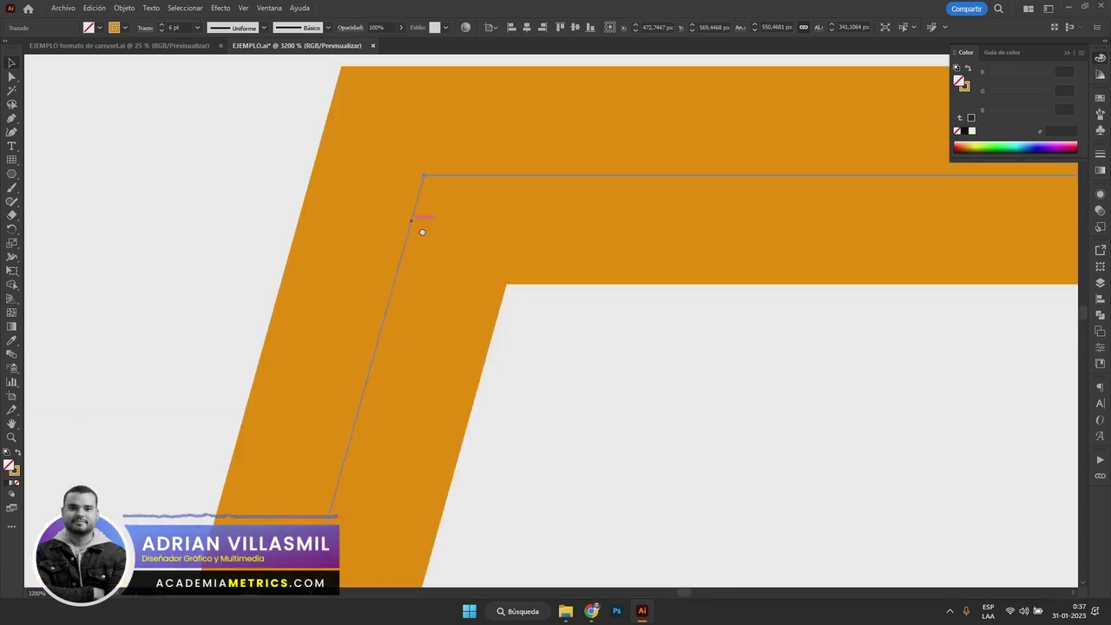
scroll(369, 201, up, 2)
scroll(483, 188, up, 2)
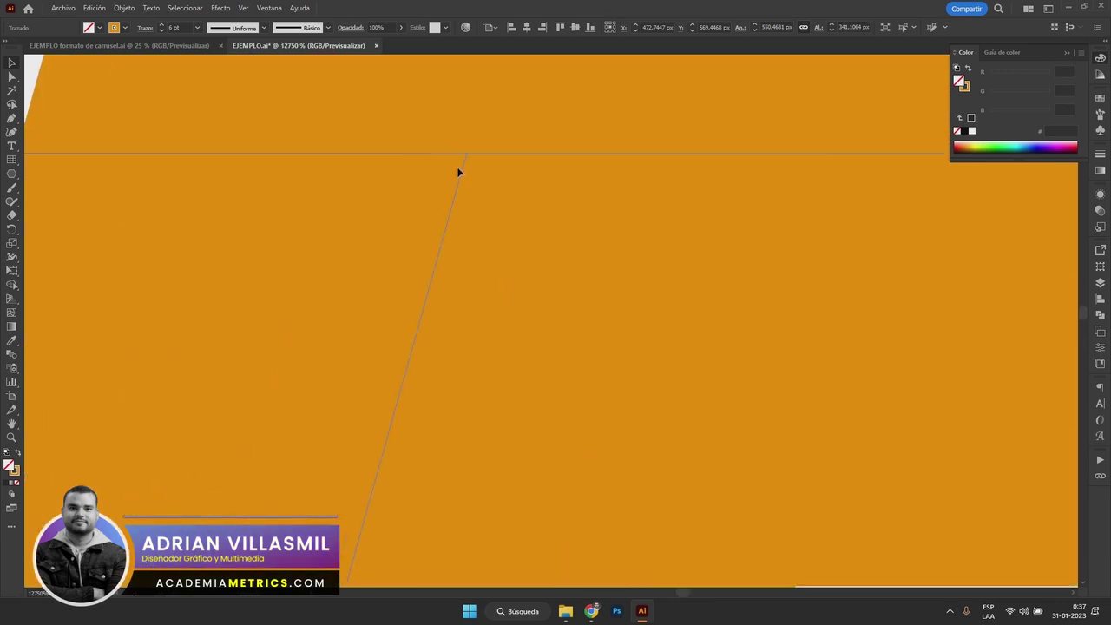
scroll(458, 171, down, 2)
scroll(465, 199, down, 2)
scroll(471, 228, down, 2)
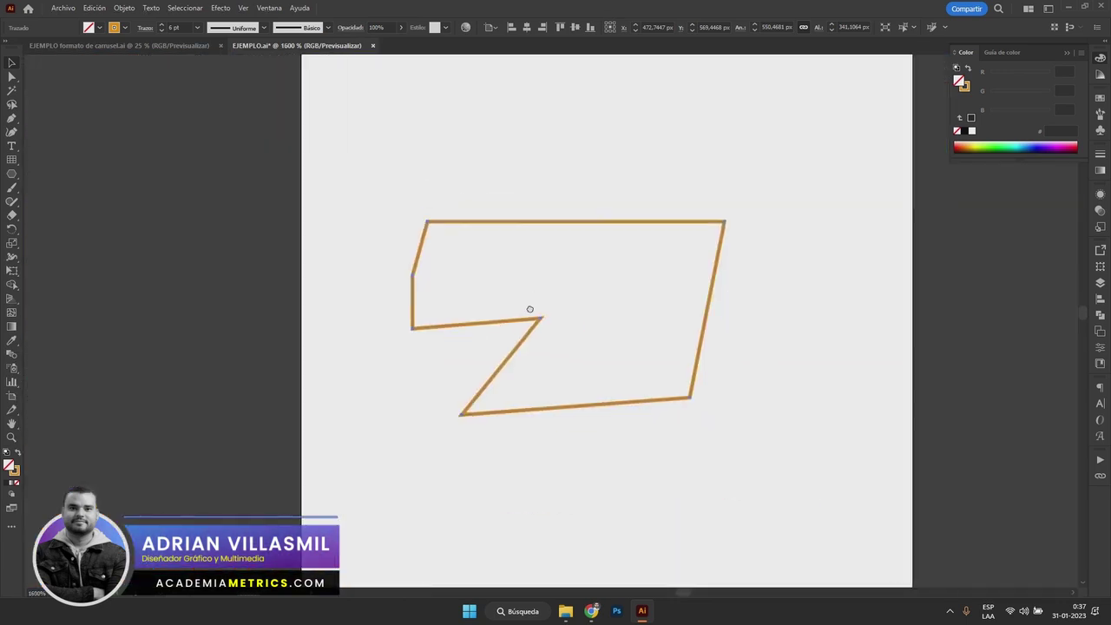
scroll(500, 275, up, 2)
scroll(466, 286, up, 2)
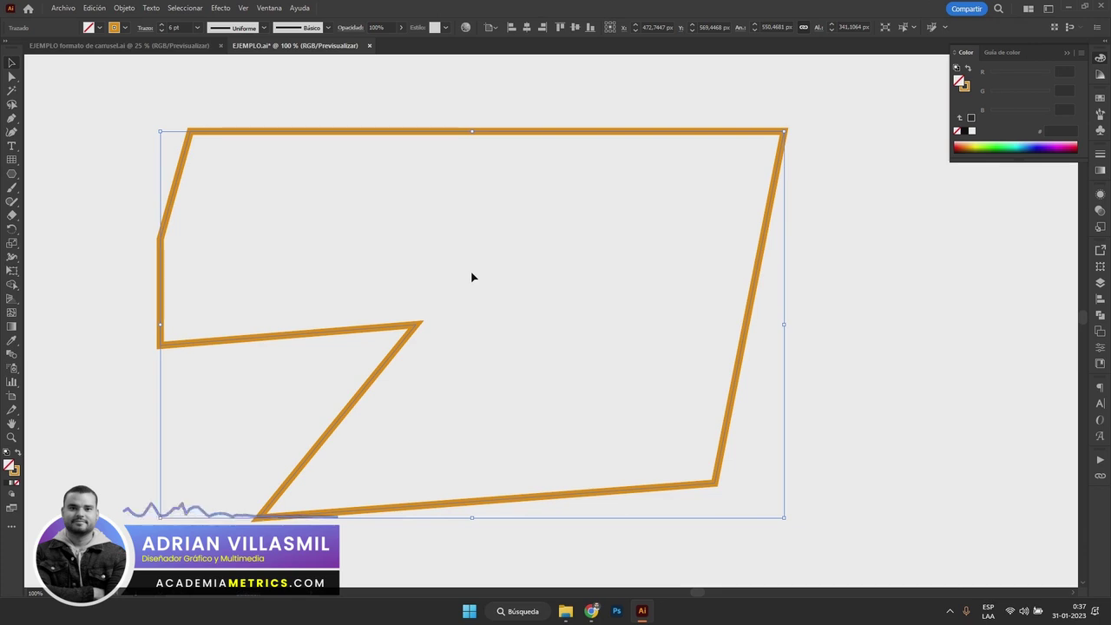
scroll(382, 269, left, 2)
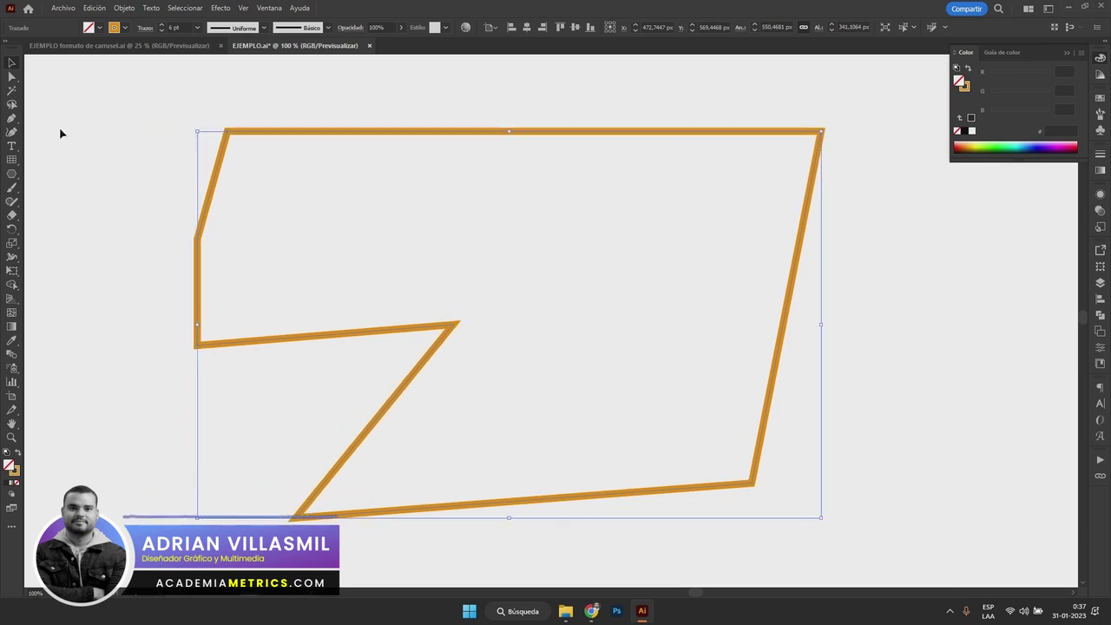
click(12, 76)
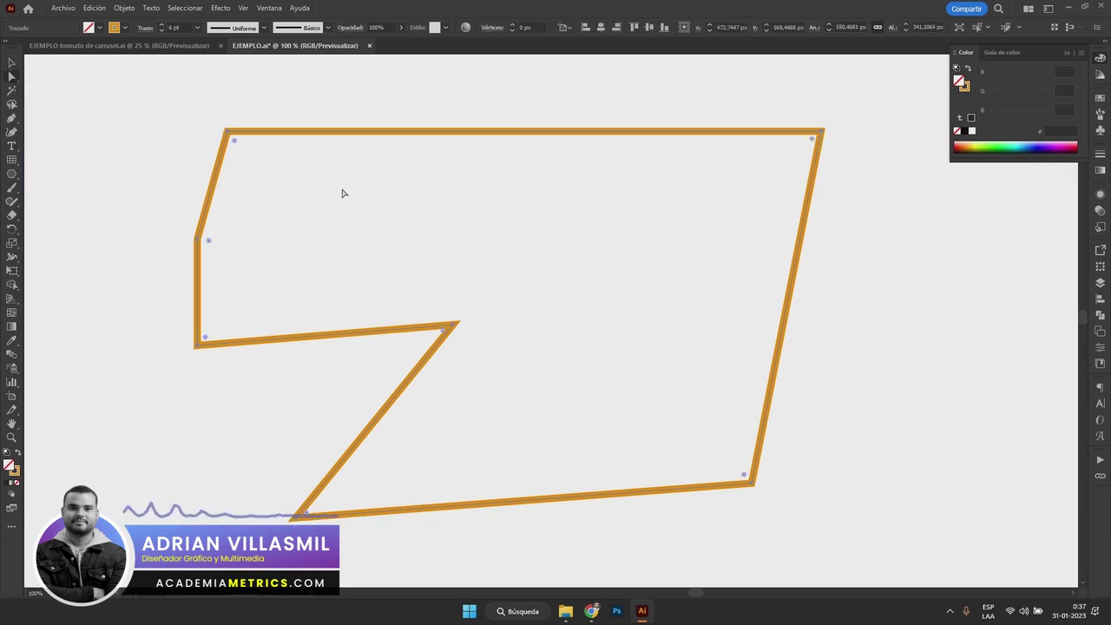
Slide the outline's top-left corner right and pull its top-right corner down and inward.
click(227, 133)
drag(229, 136, 483, 133)
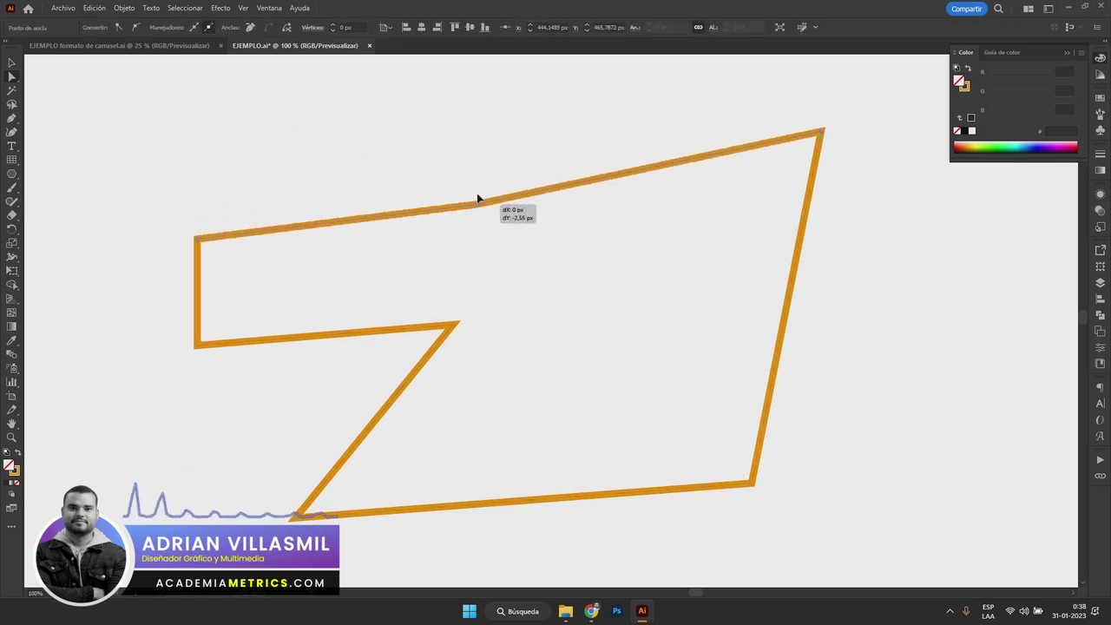
mouse_move(822, 131)
mouse_down()
mouse_move(743, 165)
mouse_move(683, 158)
mouse_up()
click(914, 384)
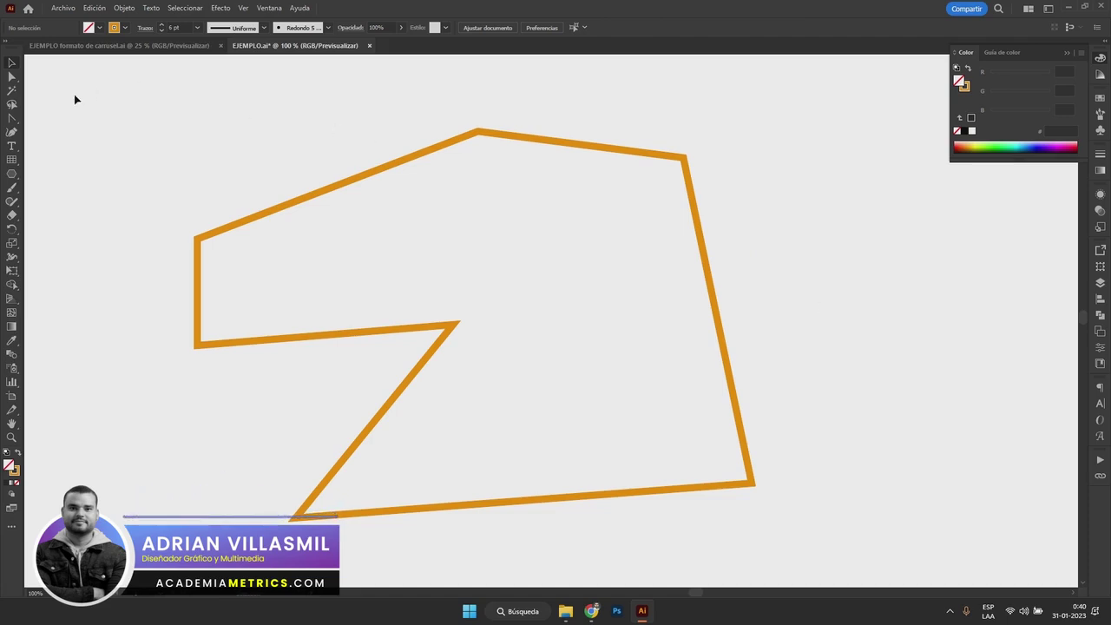
Round the outline's upper-left and lower-left corners into smooth curves with the Anchor Point tool.
click(12, 120)
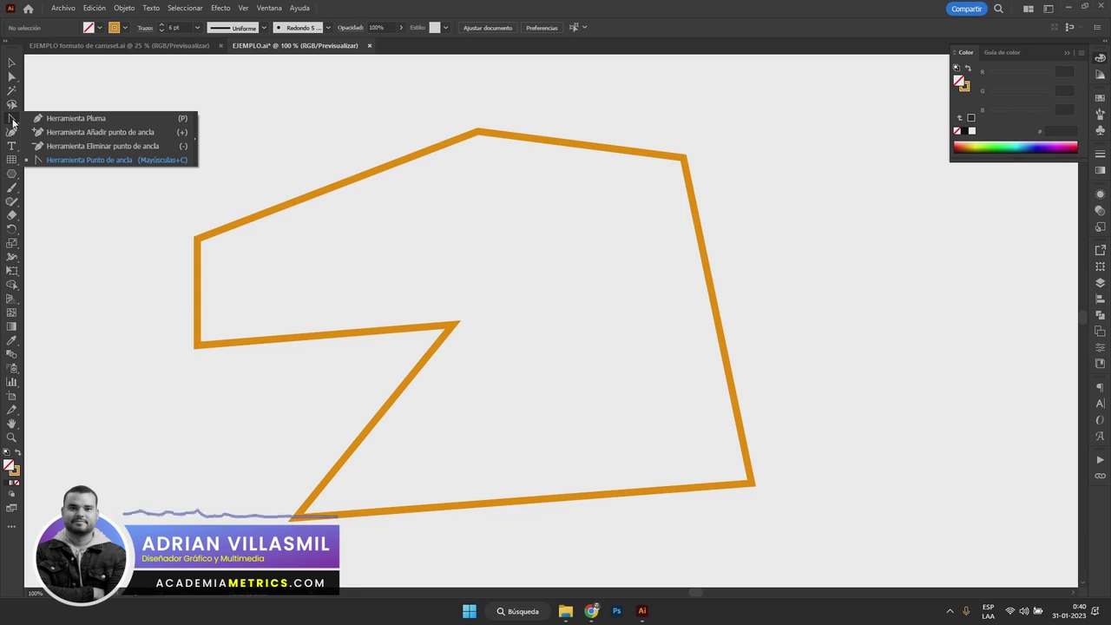
key(p)
click(10, 123)
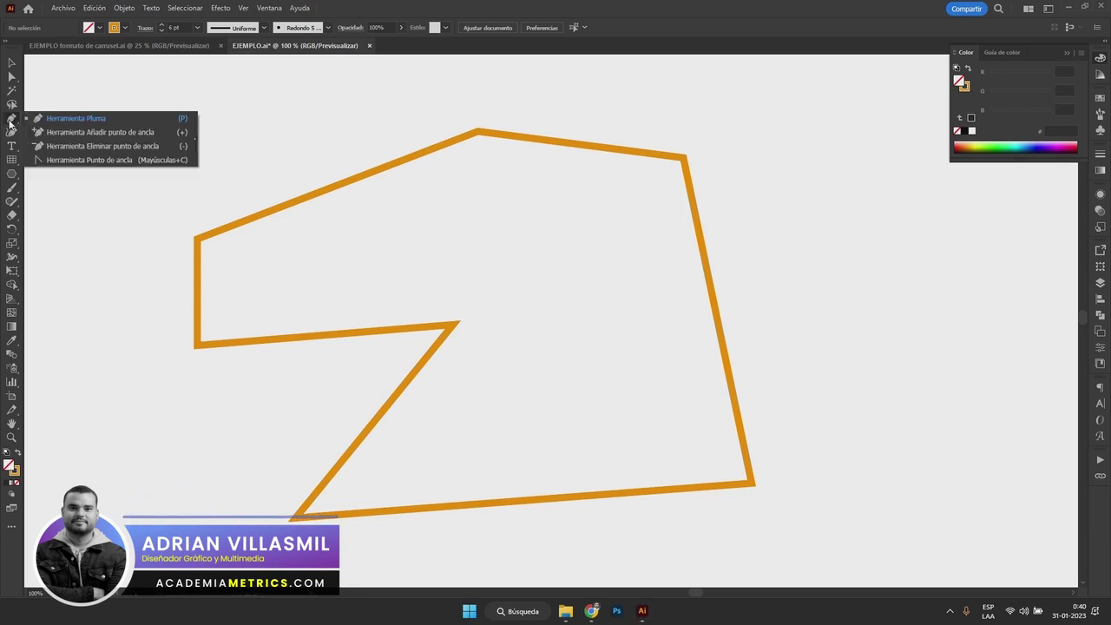
click(53, 161)
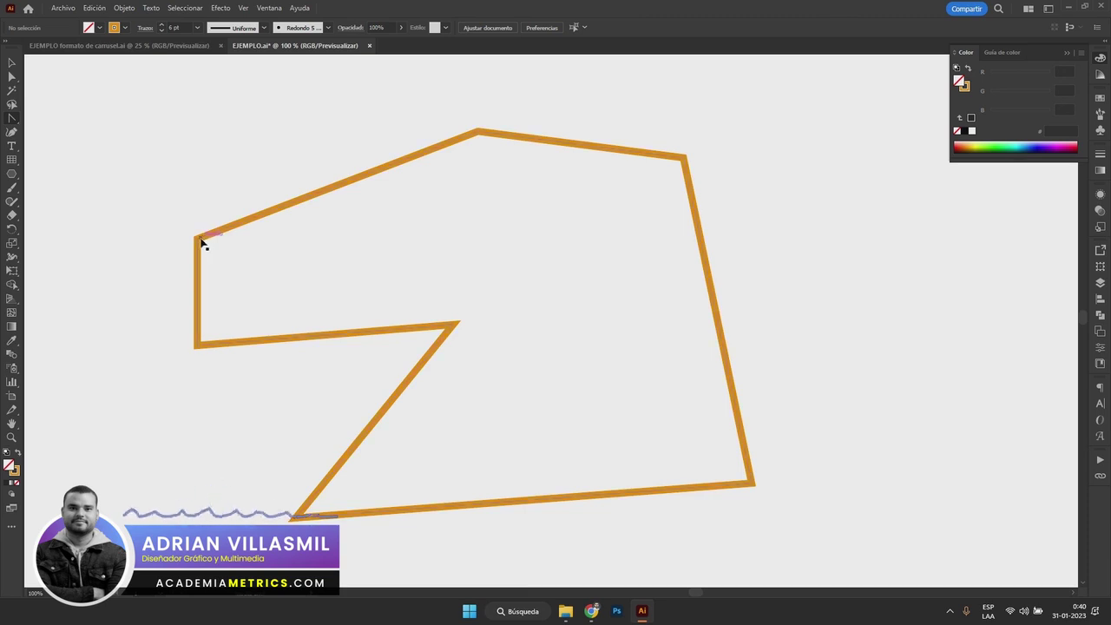
mouse_move(198, 240)
mouse_down()
mouse_move(269, 181)
mouse_move(248, 174)
mouse_move(228, 191)
mouse_up()
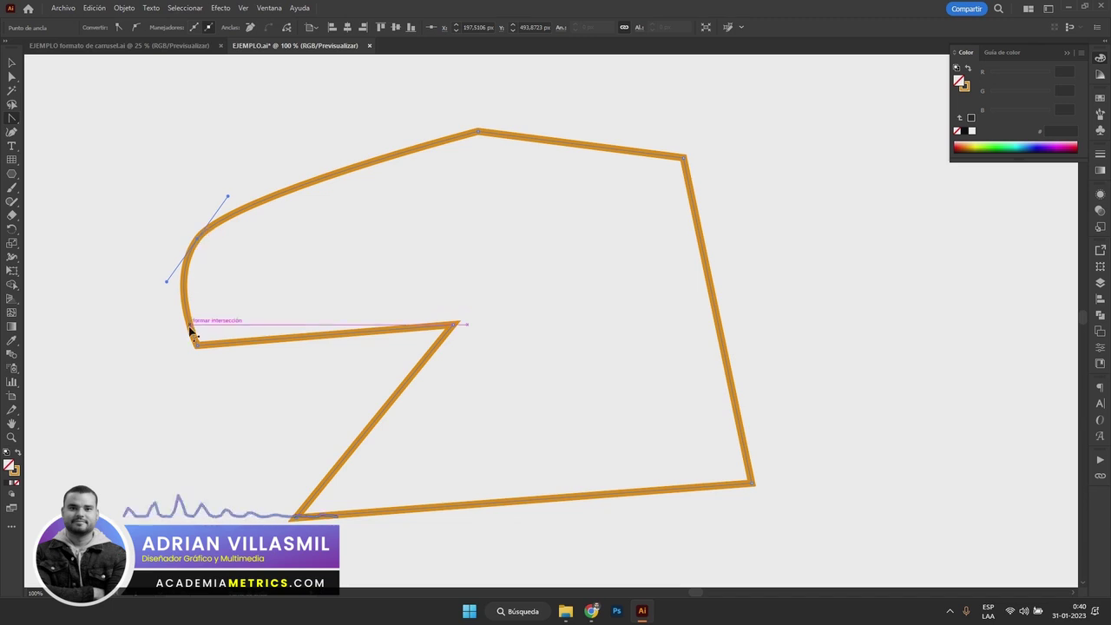
mouse_move(197, 344)
mouse_down()
mouse_move(252, 379)
mouse_move(252, 402)
mouse_move(185, 317)
mouse_move(137, 333)
mouse_move(169, 416)
mouse_move(134, 400)
mouse_up()
Move the reshaped outline up and to the right, then zoom to 100%.
key(v)
scroll(509, 255, down, 2)
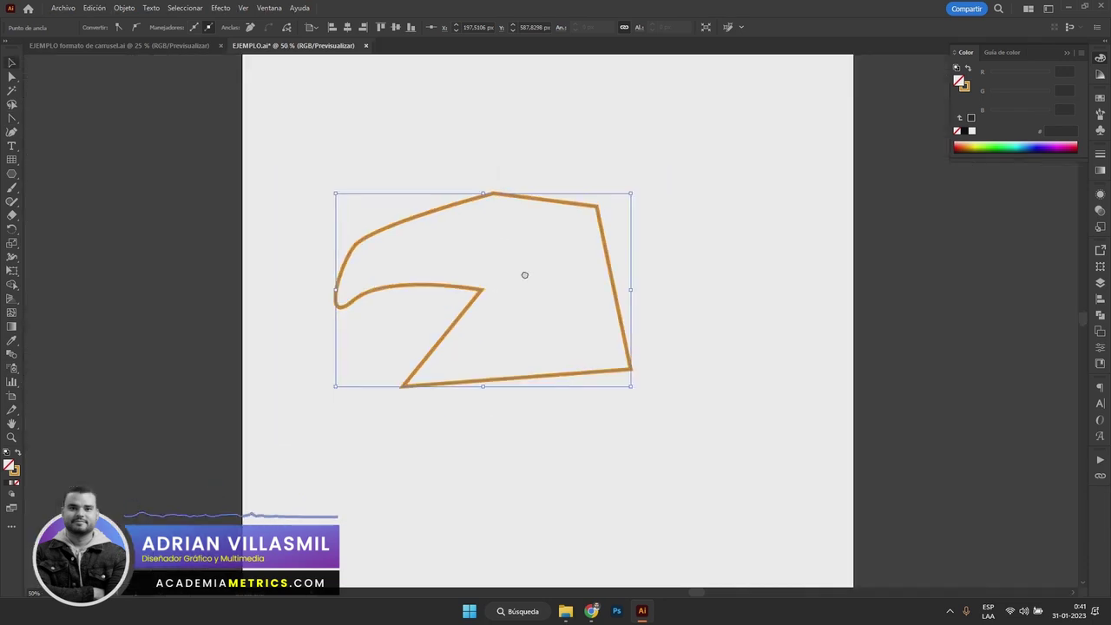
click(524, 275)
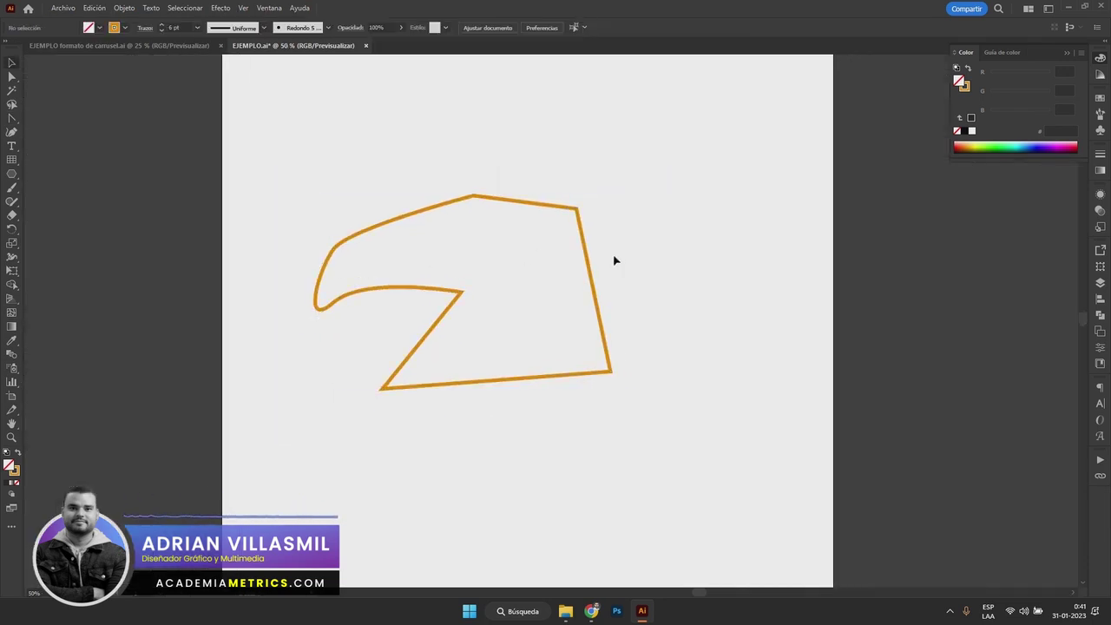
drag(583, 248, 630, 183)
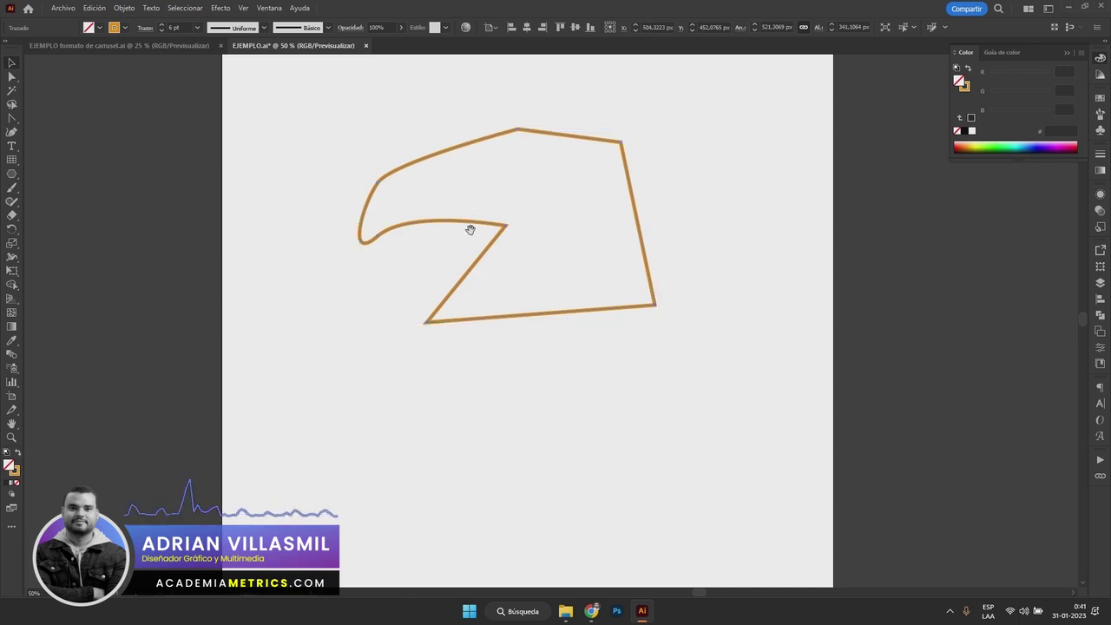
key(ctrl+1)
Draw a six-point straight zigzag path with the Pen tool.
key(a)
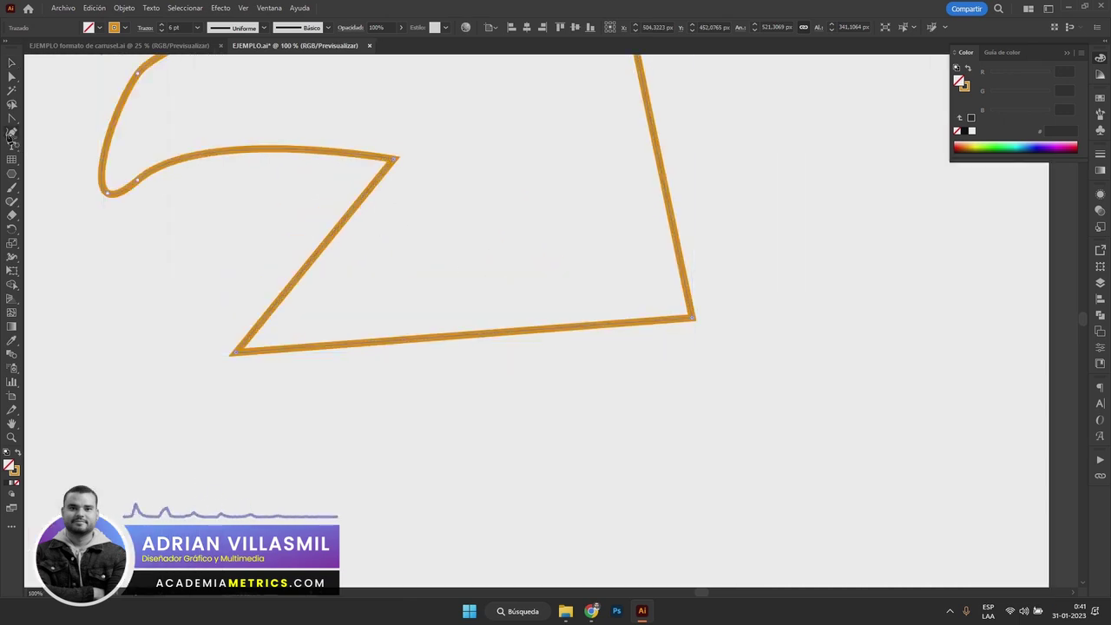
click(12, 120)
scroll(182, 395, down, 5)
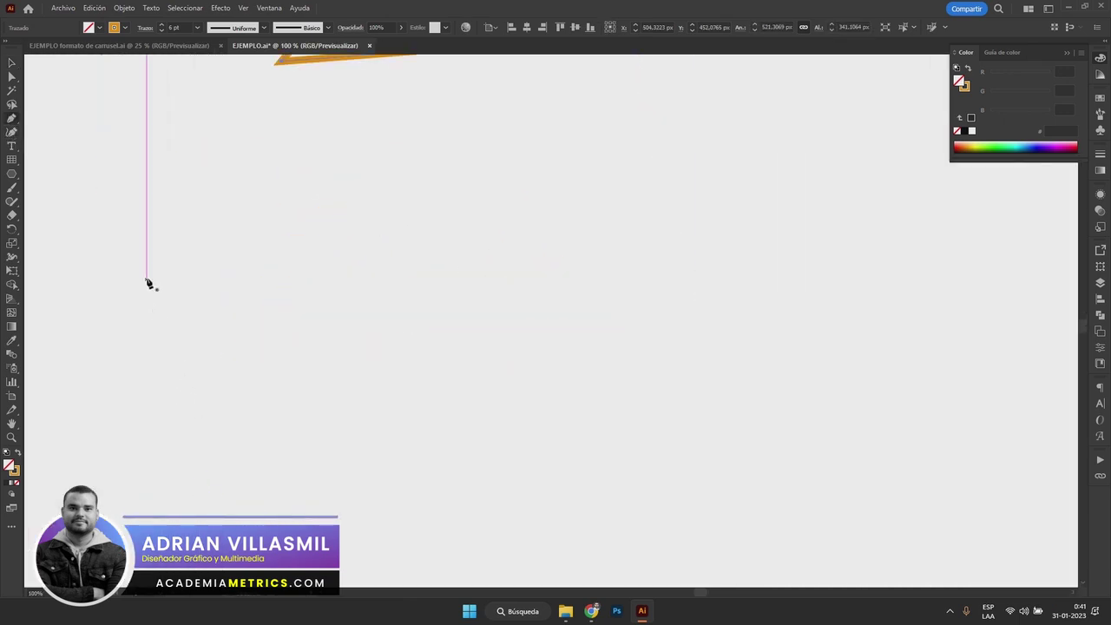
click(165, 223)
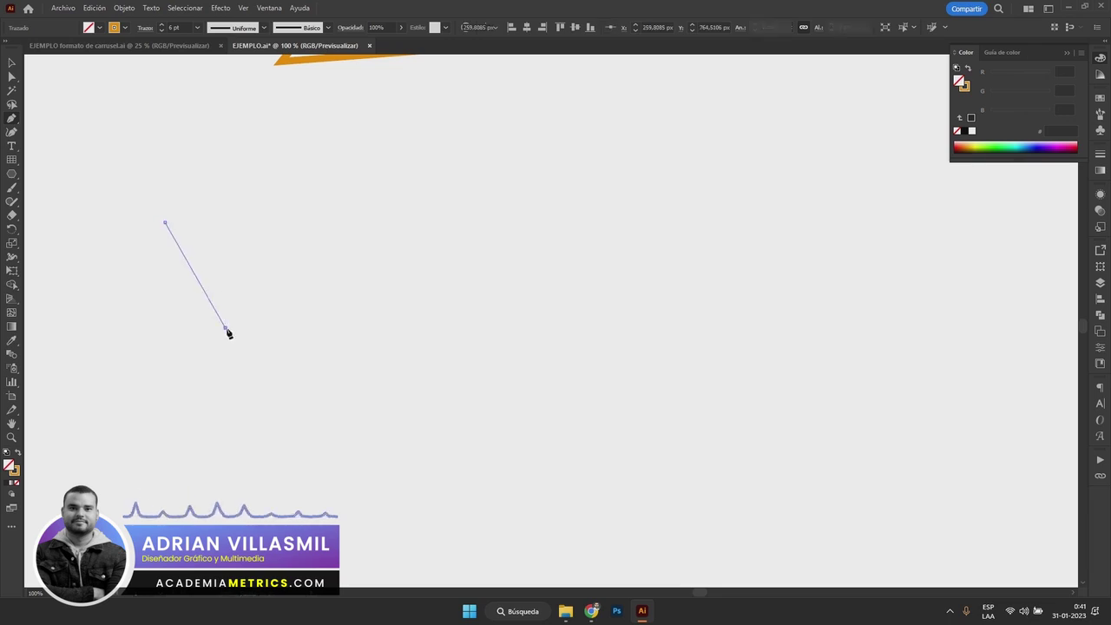
click(224, 328)
click(374, 239)
click(431, 335)
click(538, 208)
click(633, 371)
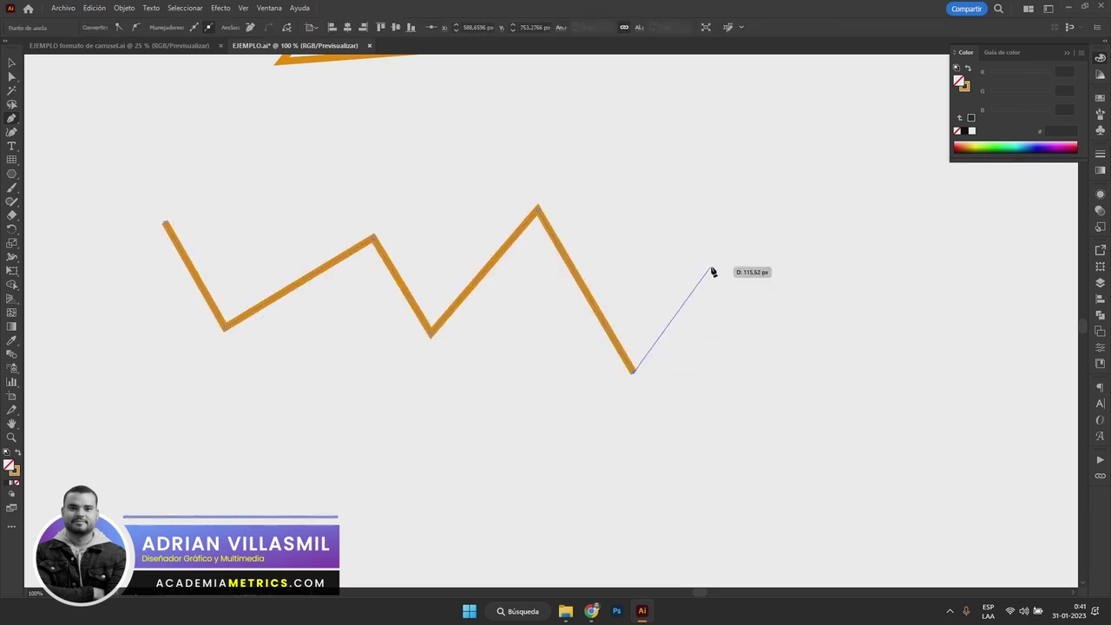
Continue the path with curved anchors looping back to the lower left, then switch to the browser.
drag(715, 256, 761, 256)
drag(860, 357, 897, 363)
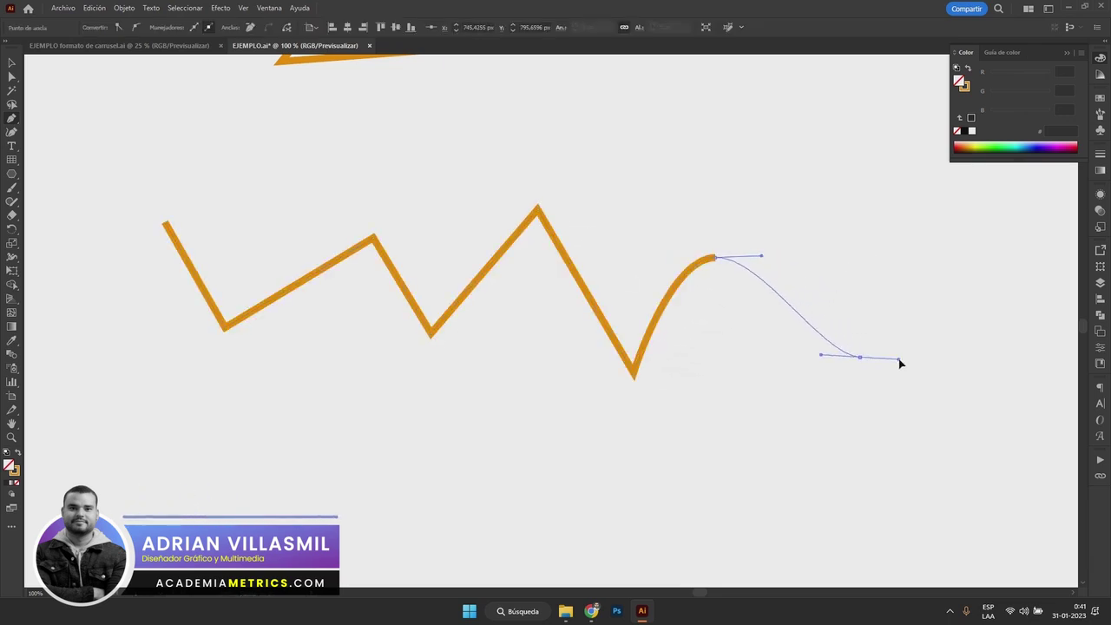
drag(953, 284, 980, 275)
drag(1012, 341, 1017, 379)
mouse_move(851, 465)
mouse_down()
mouse_move(686, 435)
mouse_move(546, 486)
mouse_up()
drag(459, 510, 379, 481)
drag(260, 407, 181, 448)
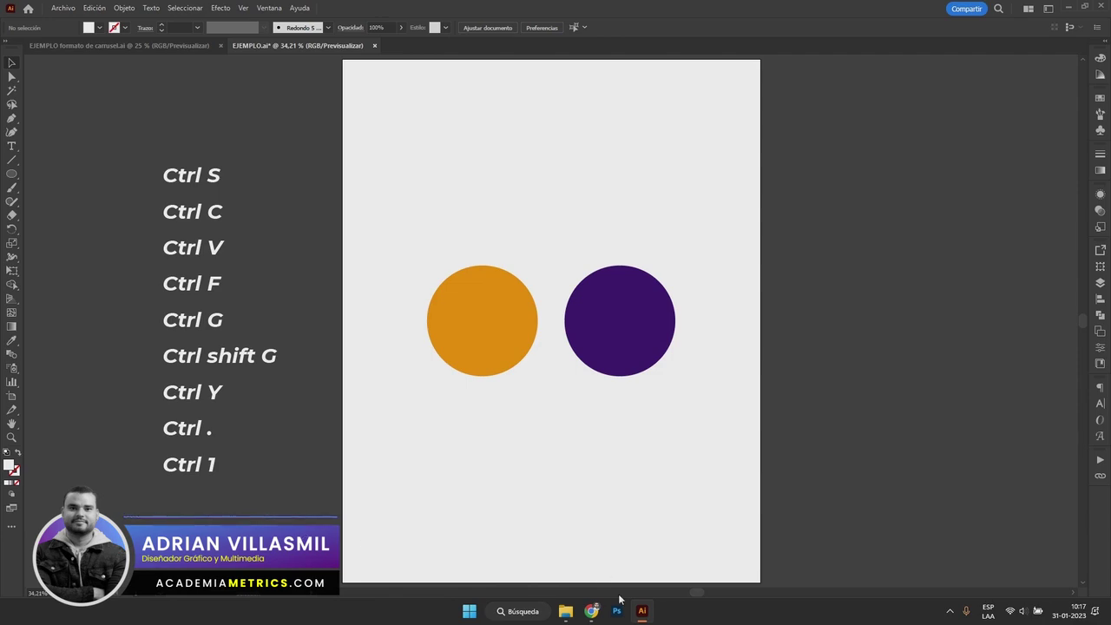
click(591, 611)
Scroll Adobe's Illustrator keyboard shortcuts help page in Chrome to the most-used shortcuts table.
click(921, 8)
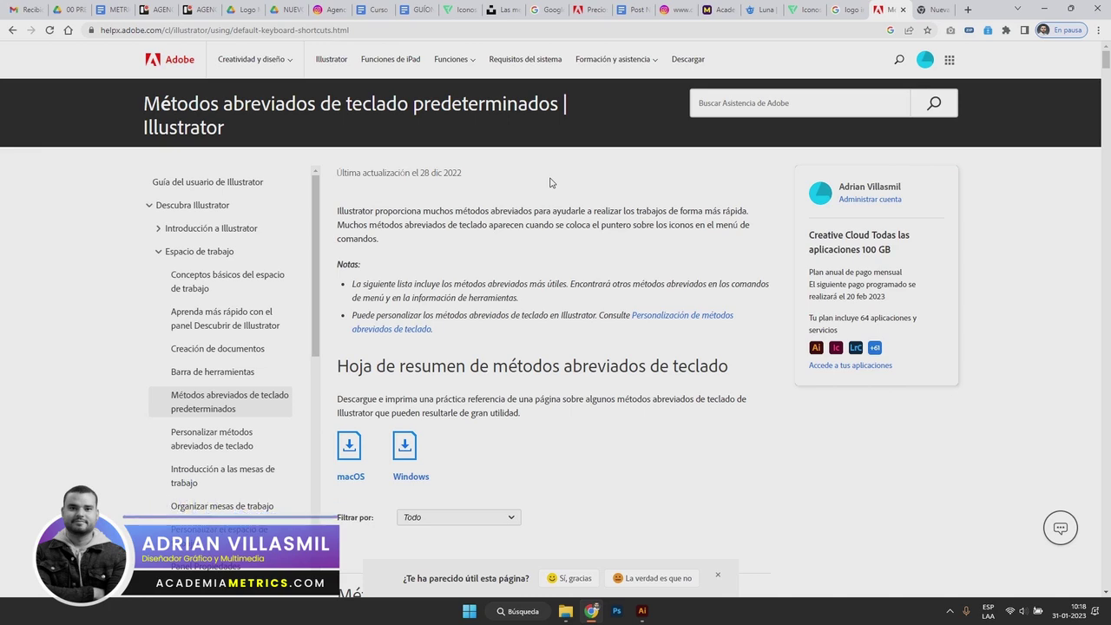
scroll(550, 182, down, 1)
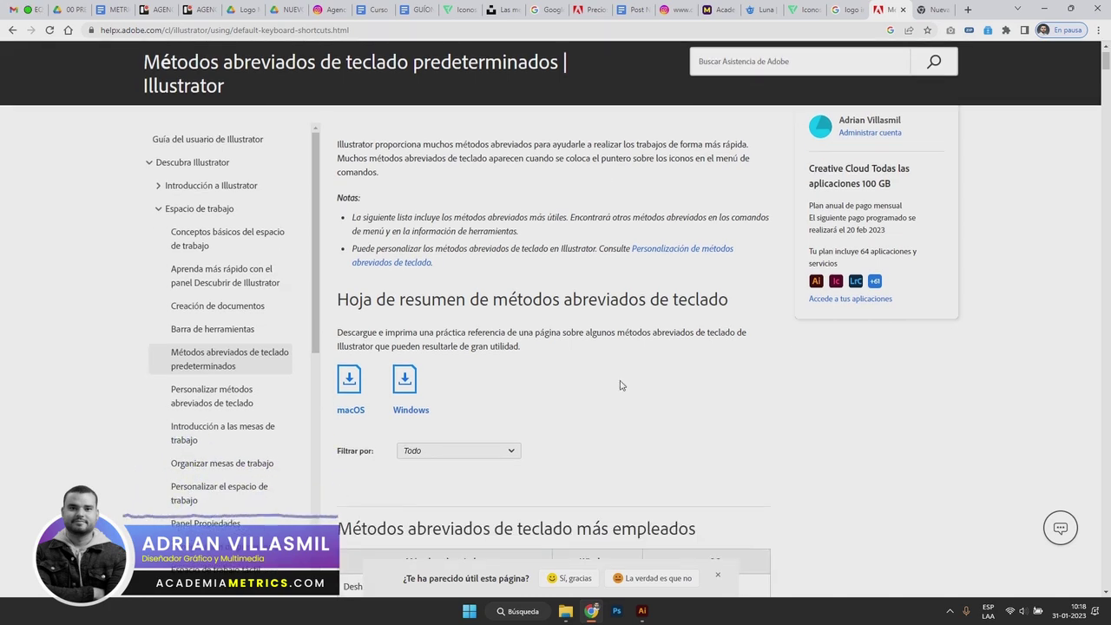
scroll(555, 360, down, 2)
scroll(564, 343, down, 3)
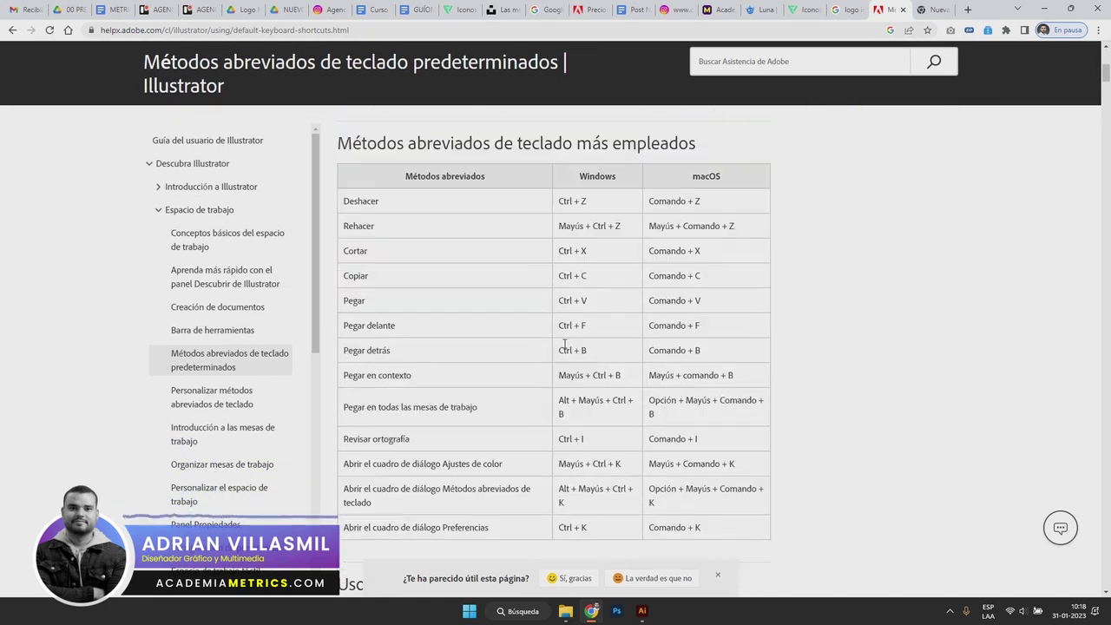
scroll(563, 314, down, 1)
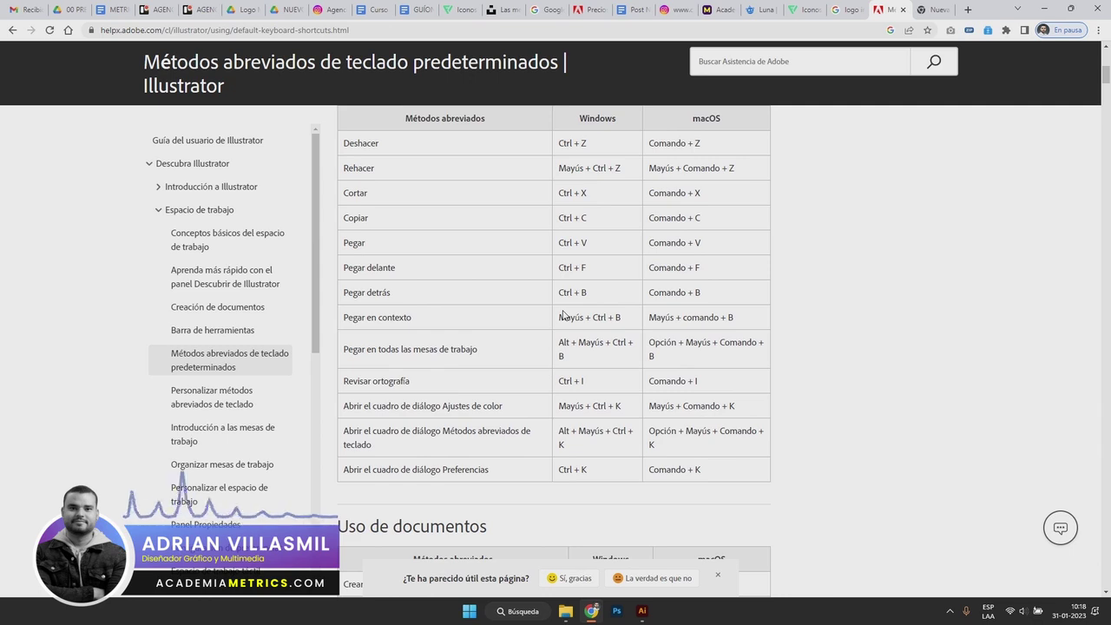
scroll(562, 314, up, 1)
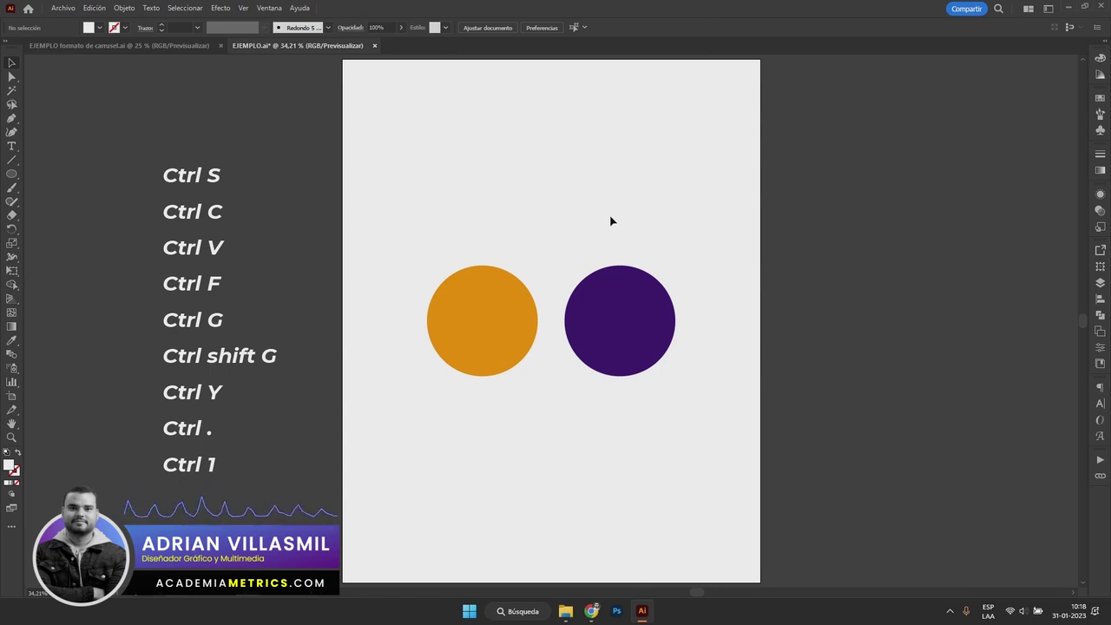
Save the circles document, browse the File menu, and raise the purple circle slightly.
key(ctrl+s)
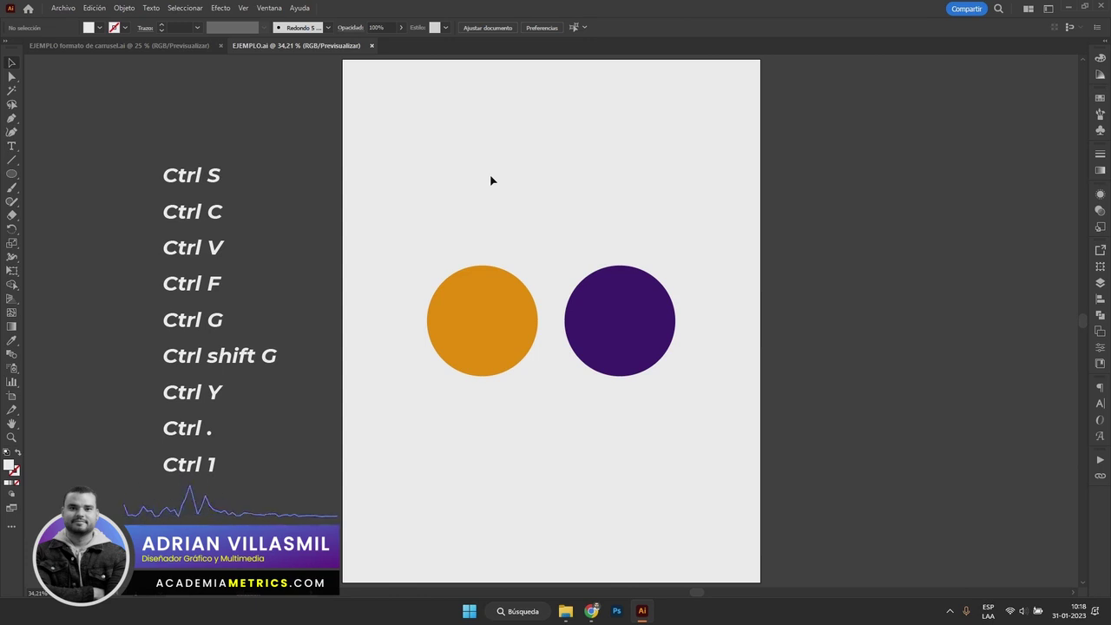
click(65, 11)
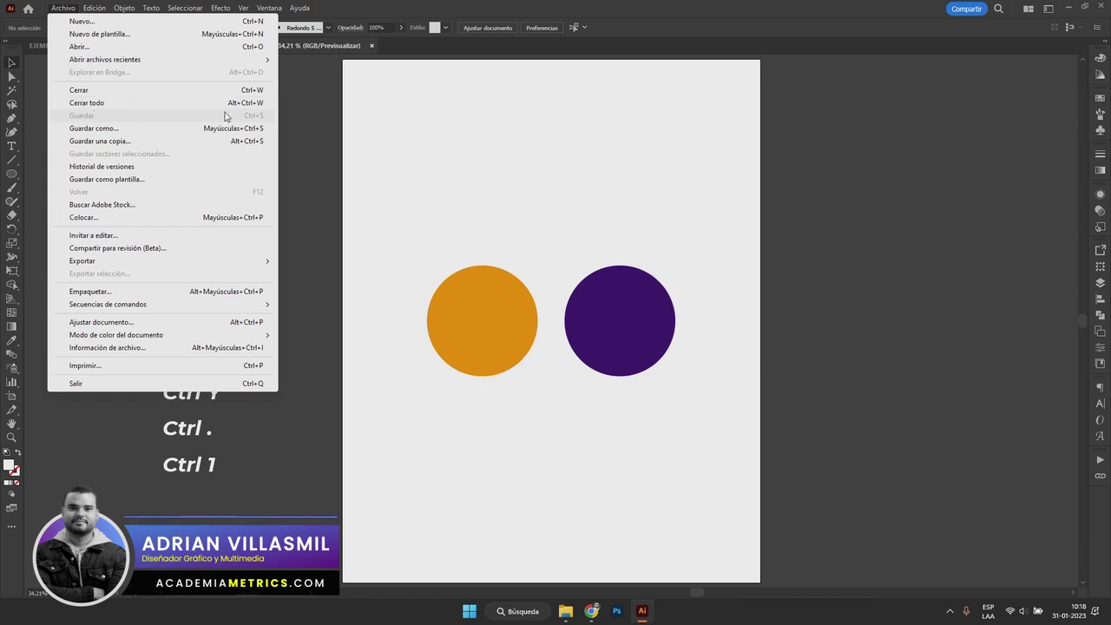
click(506, 143)
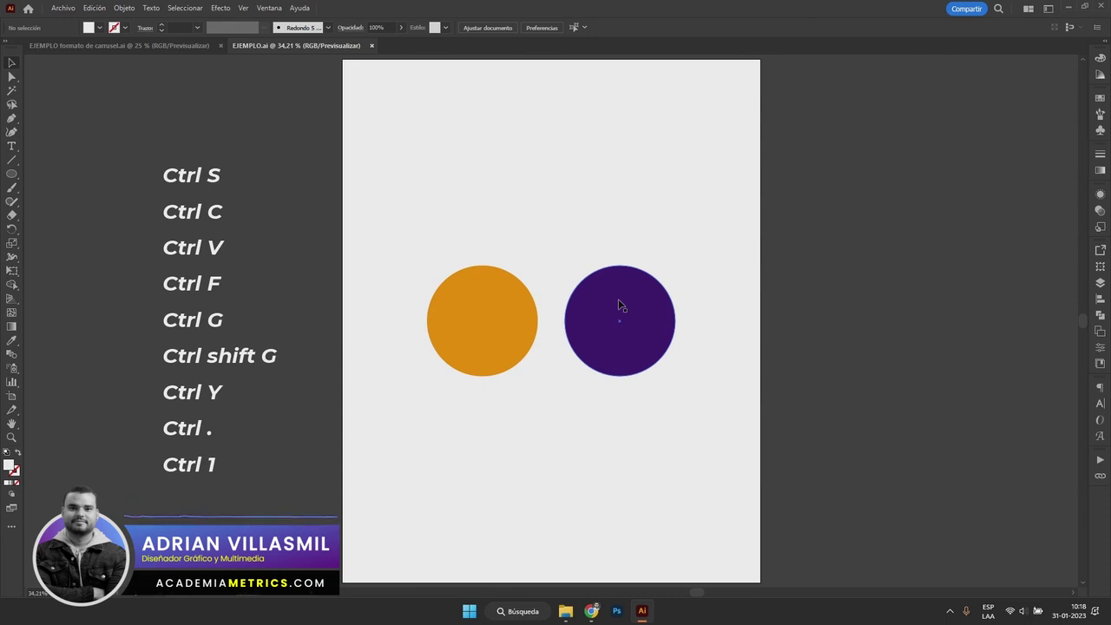
drag(619, 305, 619, 265)
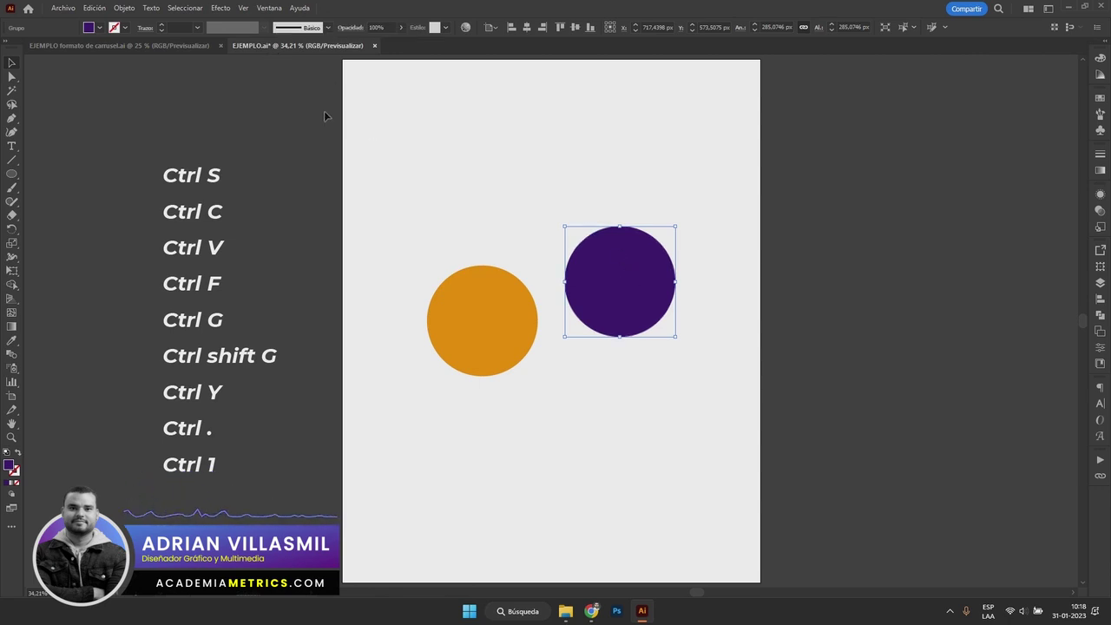
key(ctrl+shift+a)
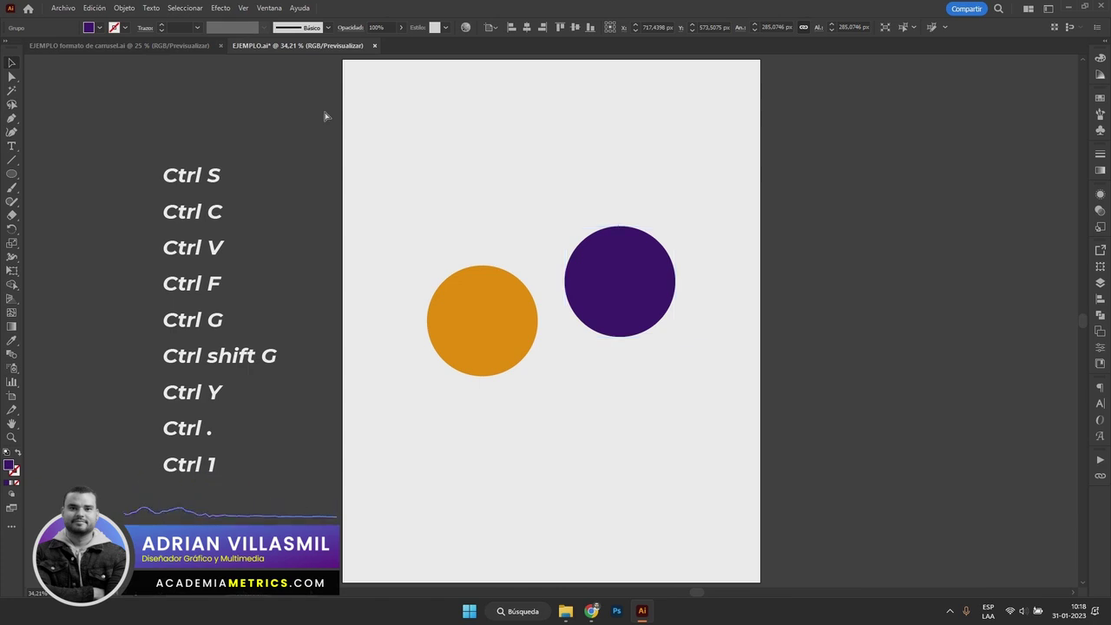
Save, undo the purple circle's move so both circles sit level, and select the orange circle.
key(ctrl+z)
key(ctrl+s)
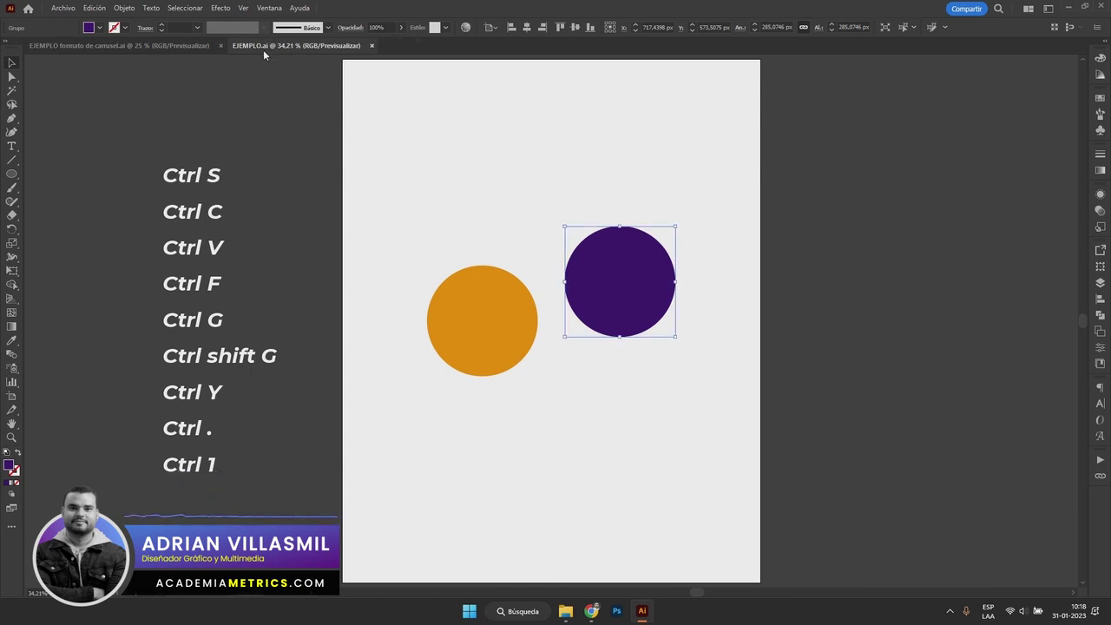
key(ctrl+z)
click(726, 227)
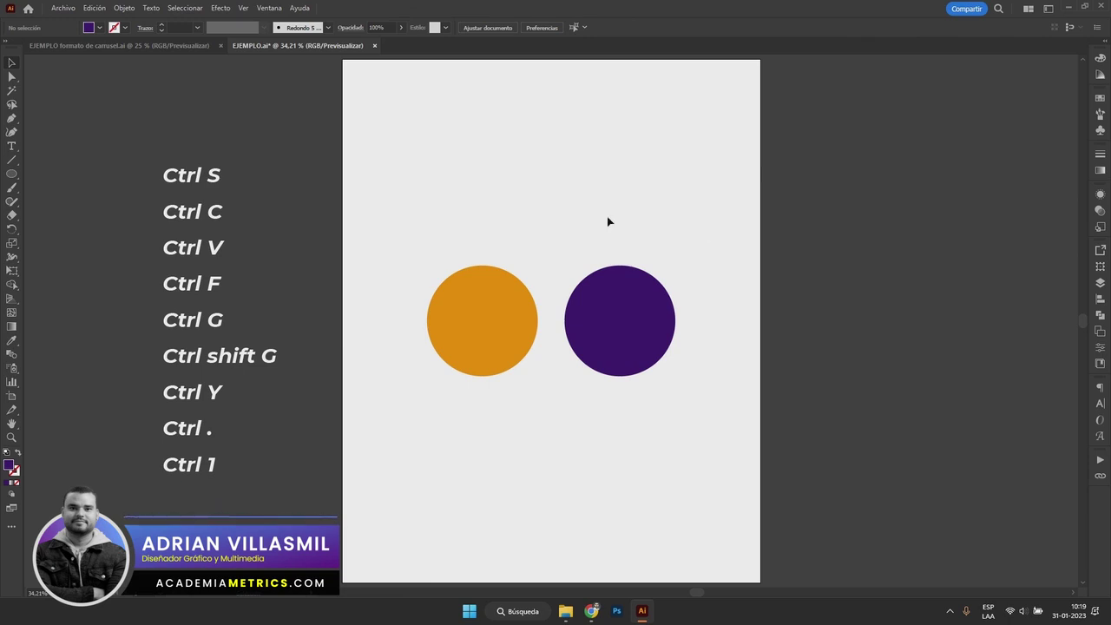
click(531, 321)
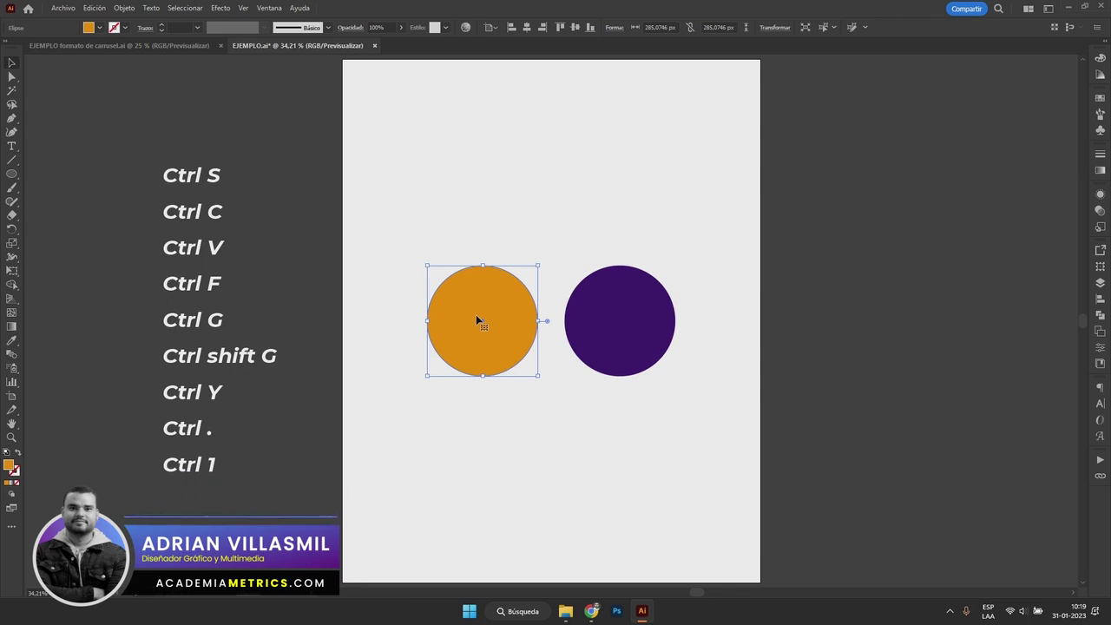
click(639, 222)
key(ctrl+z)
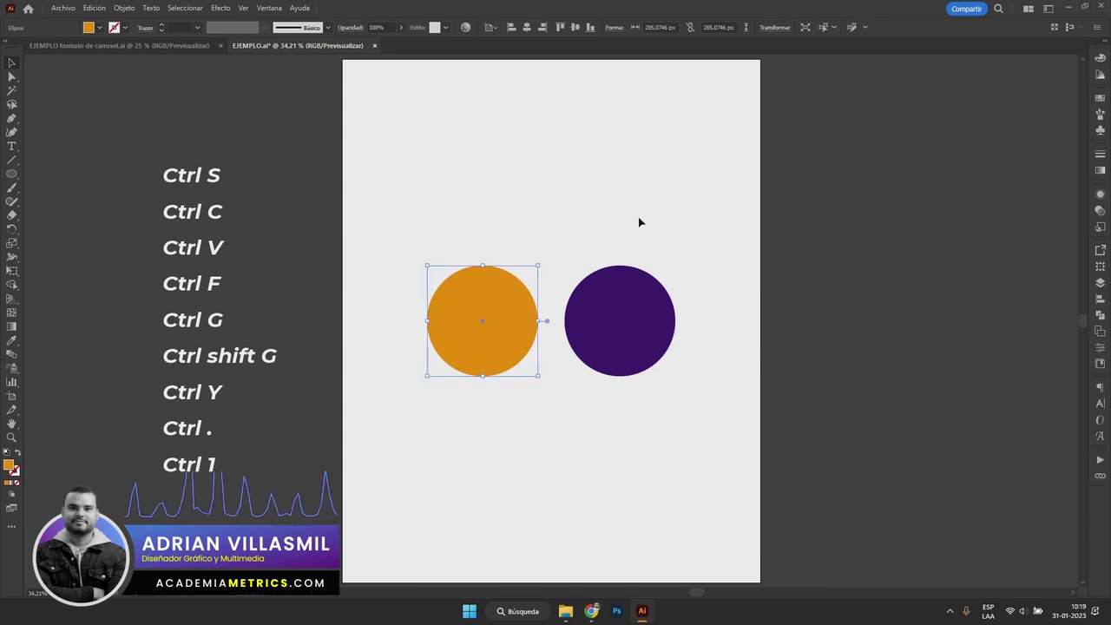
scroll(777, 266, right, 1)
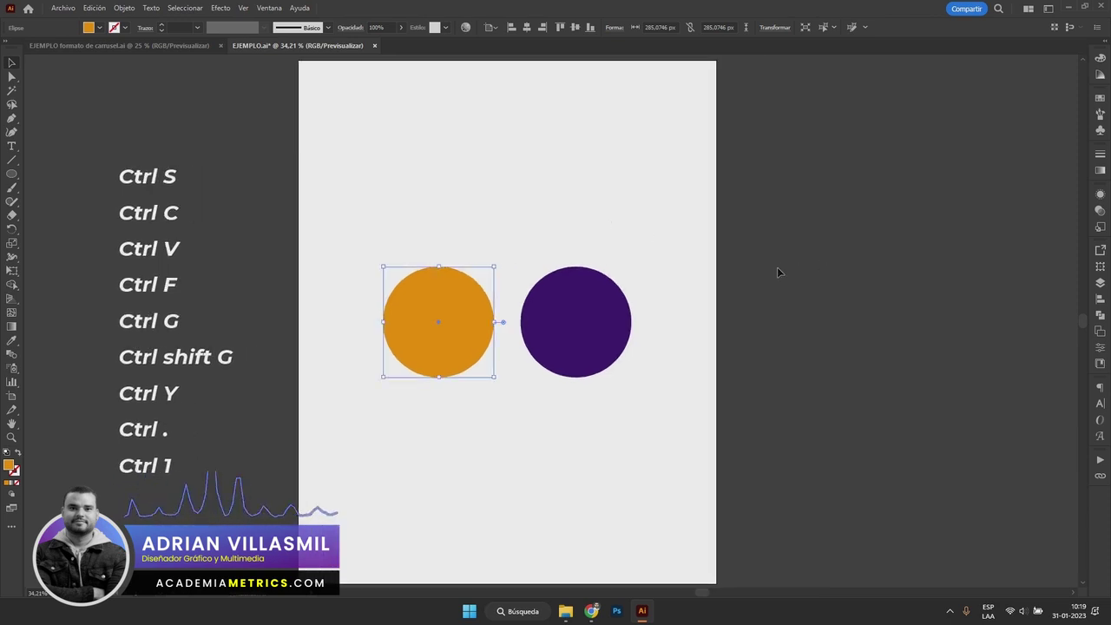
mouse_move(613, 302)
mouse_down()
mouse_move(550, 319)
mouse_move(575, 322)
mouse_up()
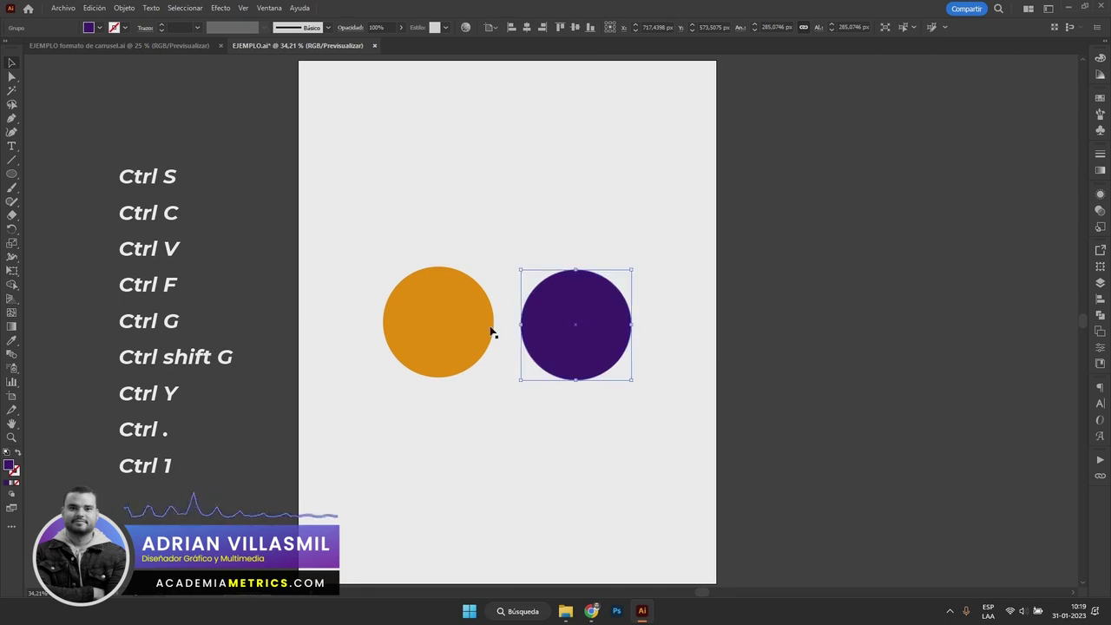
scroll(578, 325, right, 1)
click(385, 287)
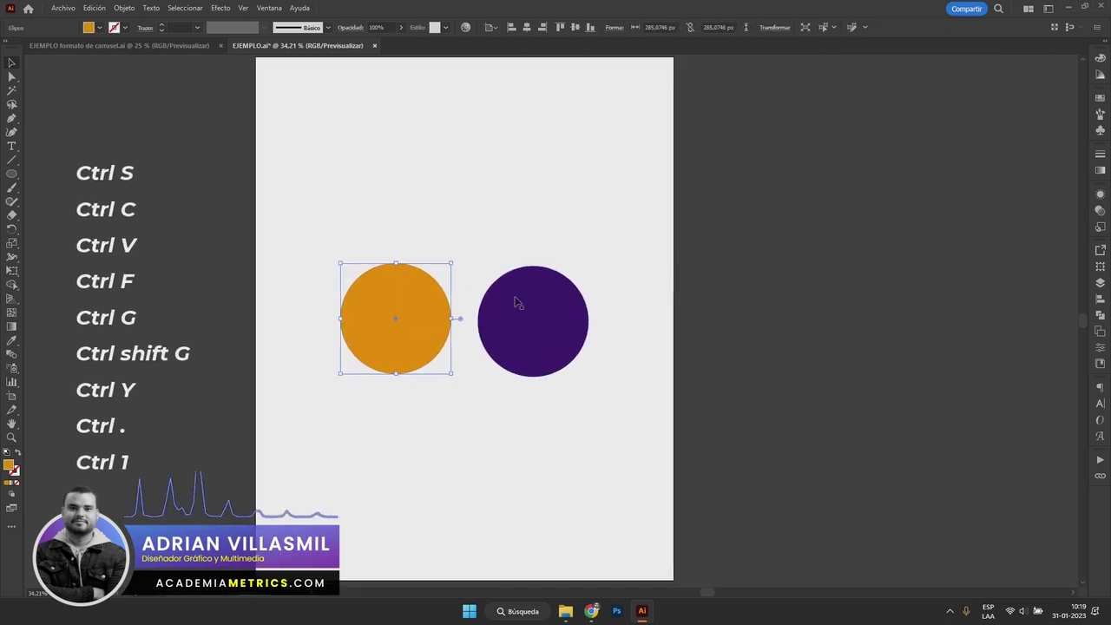
click(720, 282)
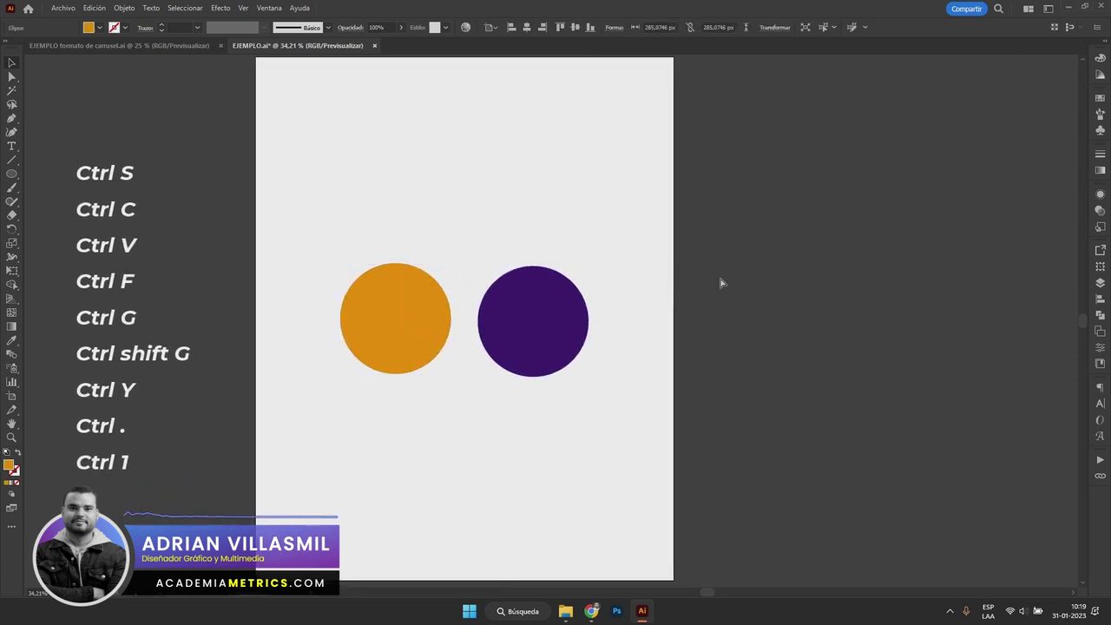
key(ctrl+v)
click(803, 299)
drag(803, 298, 665, 307)
key(ctrl+v)
scroll(694, 182, down, 4)
click(719, 197)
scroll(719, 196, left, 1)
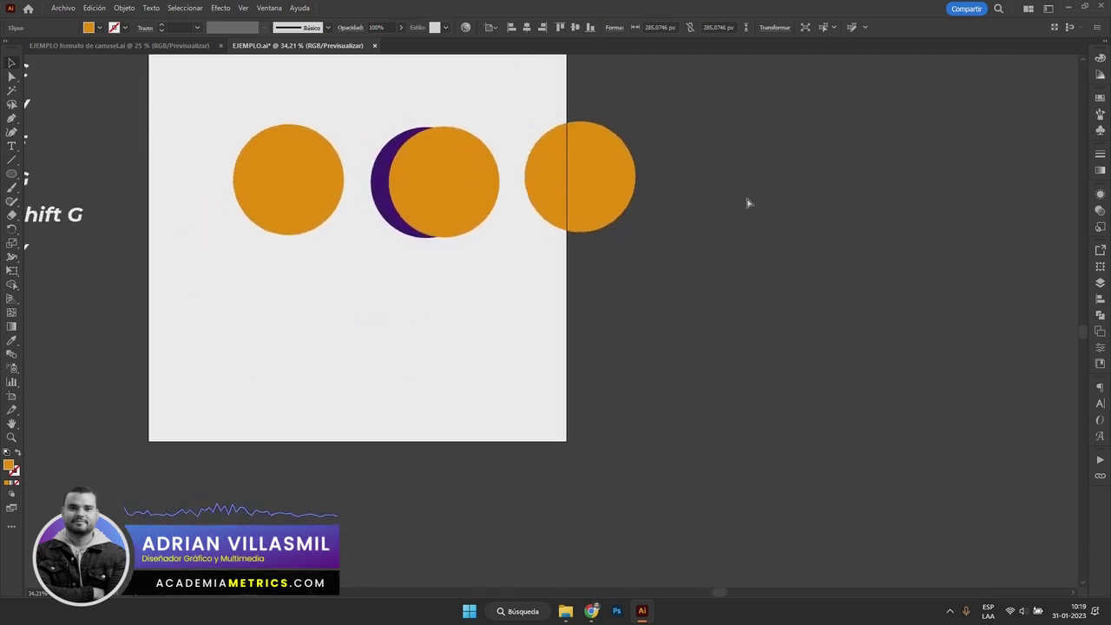
key(ctrl+v)
click(671, 271)
scroll(685, 313, down, 2)
scroll(701, 358, left, 5)
key(ctrl+v)
click(694, 278)
scroll(669, 330, up, 3)
scroll(642, 374, right, 2)
key(ctrl+z)
key(ctrl+z)
key(ctrl+z)
key(ctrl+z)
key(ctrl+z)
scroll(461, 272, up, 2)
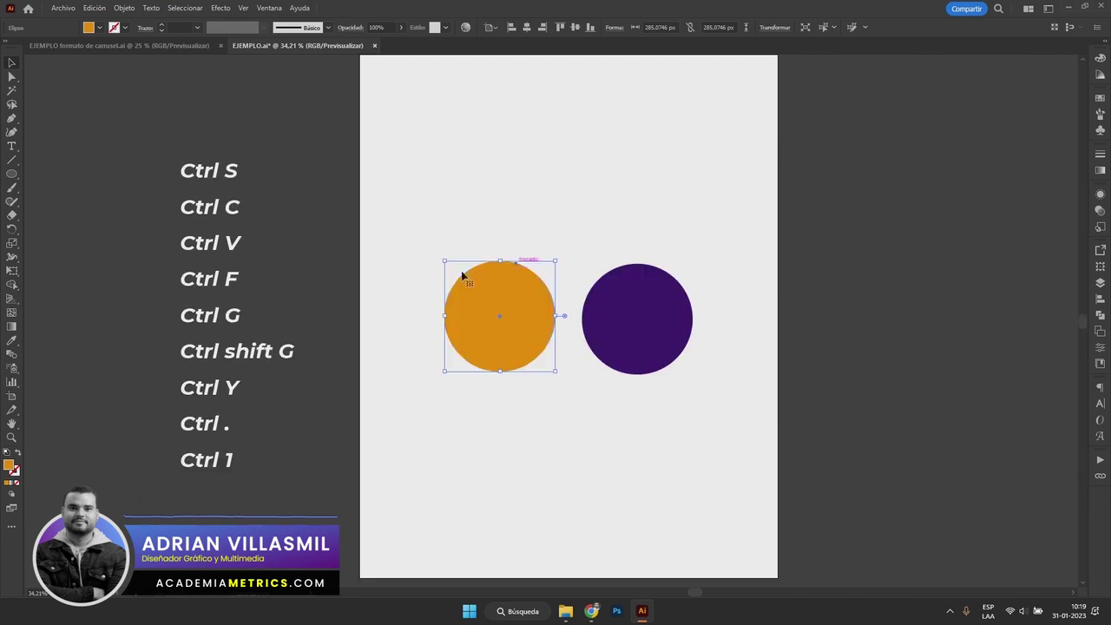
click(607, 217)
click(620, 311)
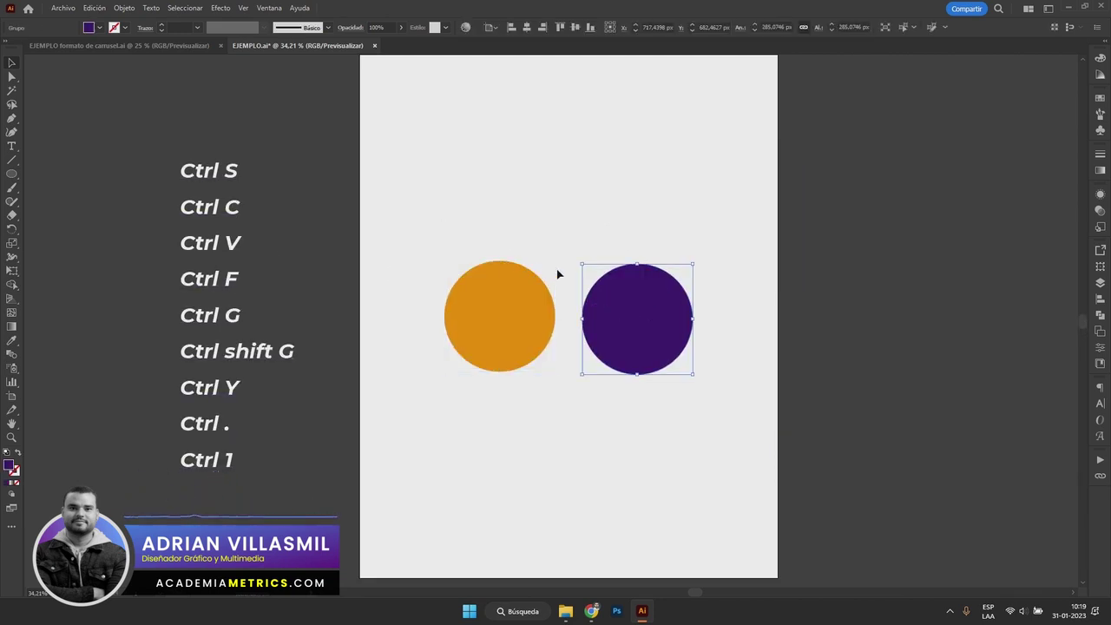
click(736, 225)
key(ctrl+z)
click(736, 226)
key(ctrl+z)
click(737, 226)
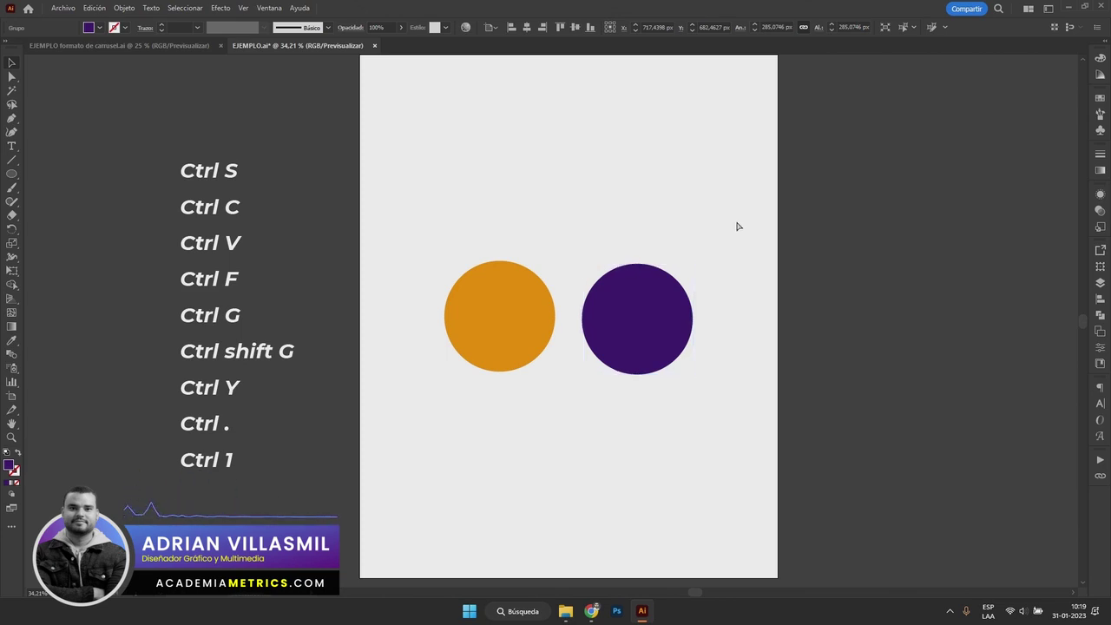
key(ctrl+z)
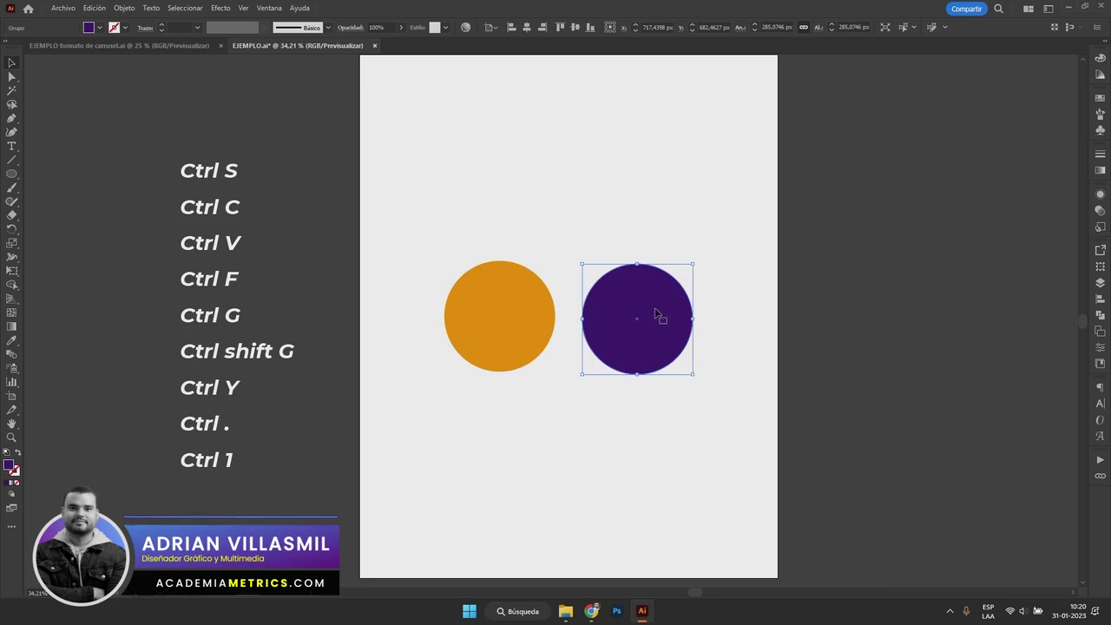
drag(617, 320, 828, 256)
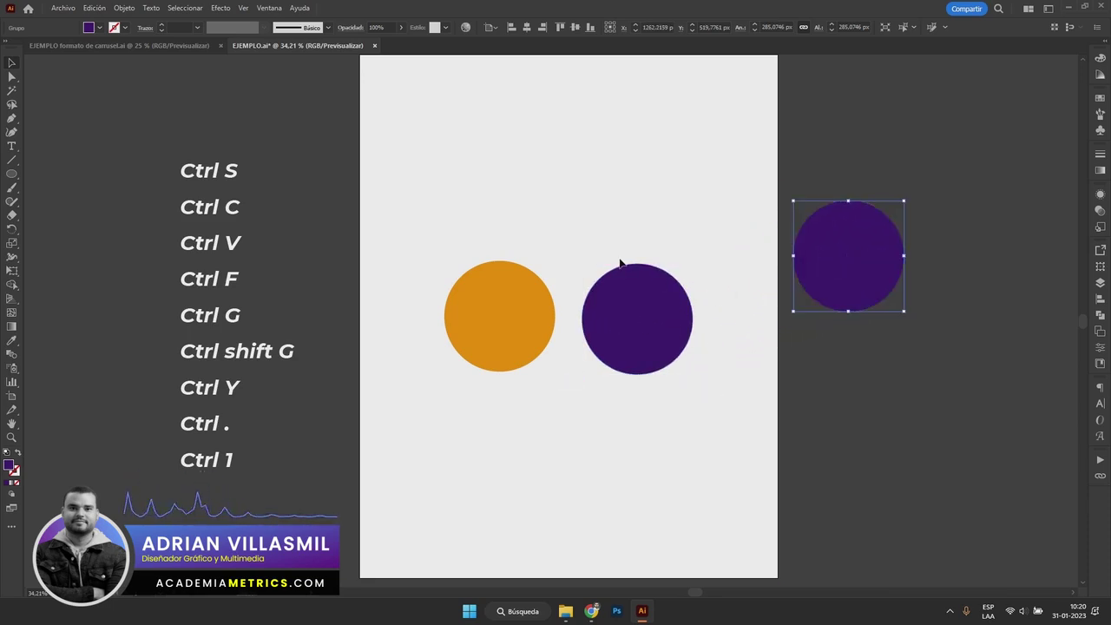
click(679, 250)
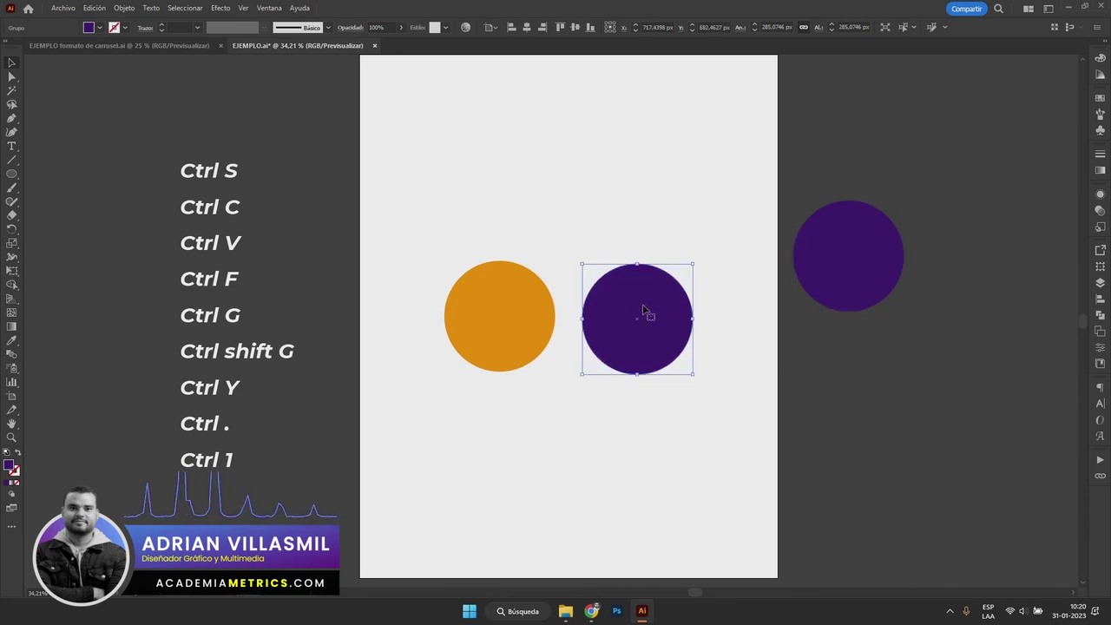
mouse_move(643, 309)
mouse_down()
mouse_move(767, 329)
mouse_move(800, 375)
mouse_up()
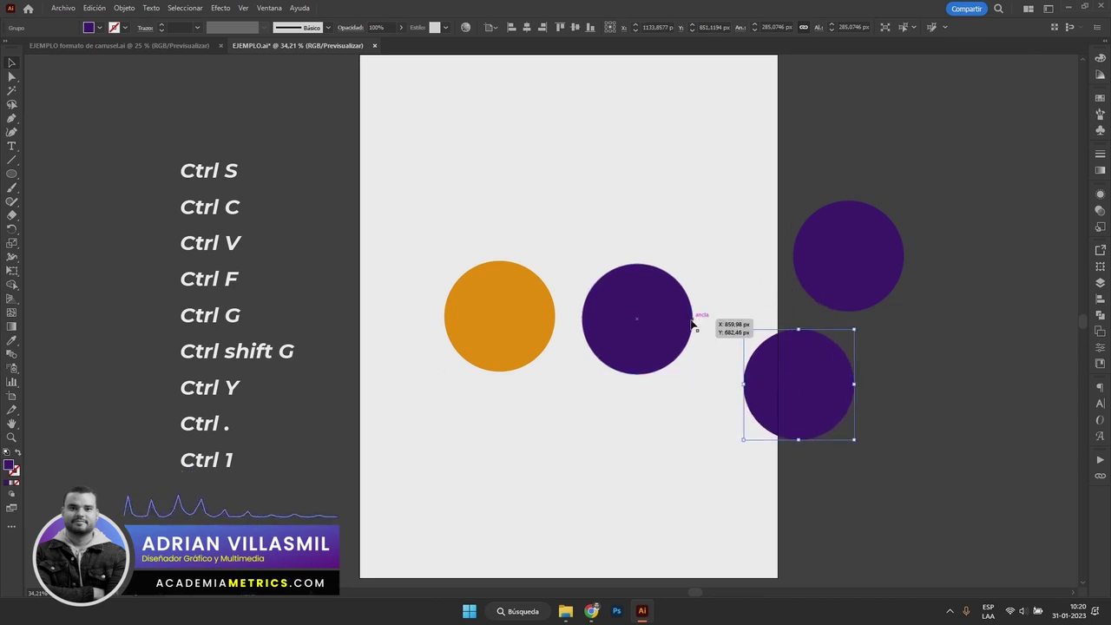
drag(783, 281, 836, 408)
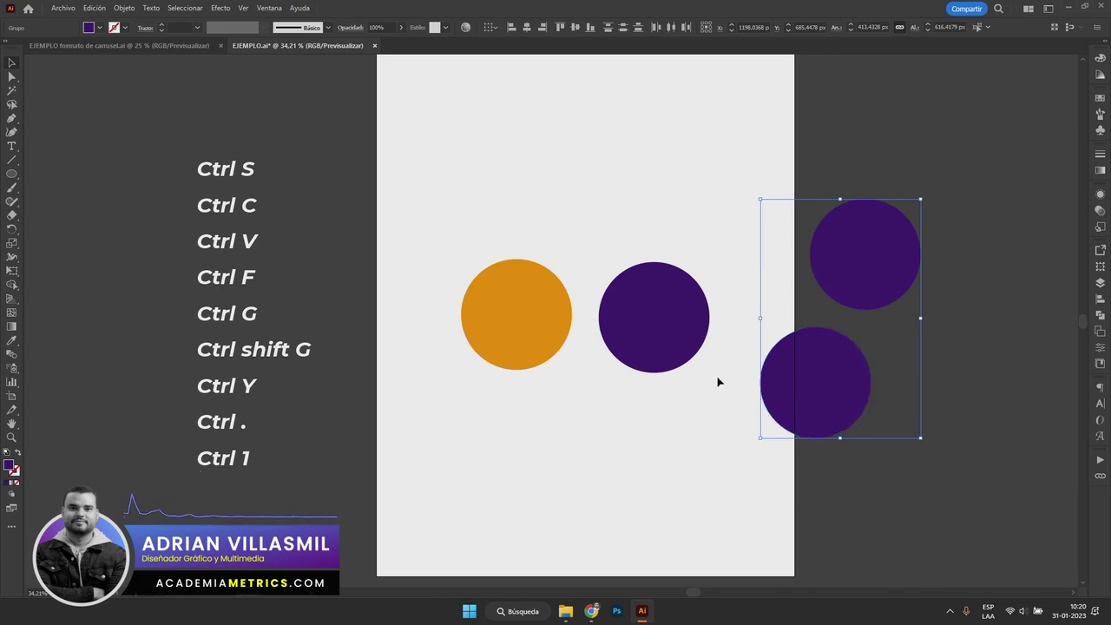
key(Delete)
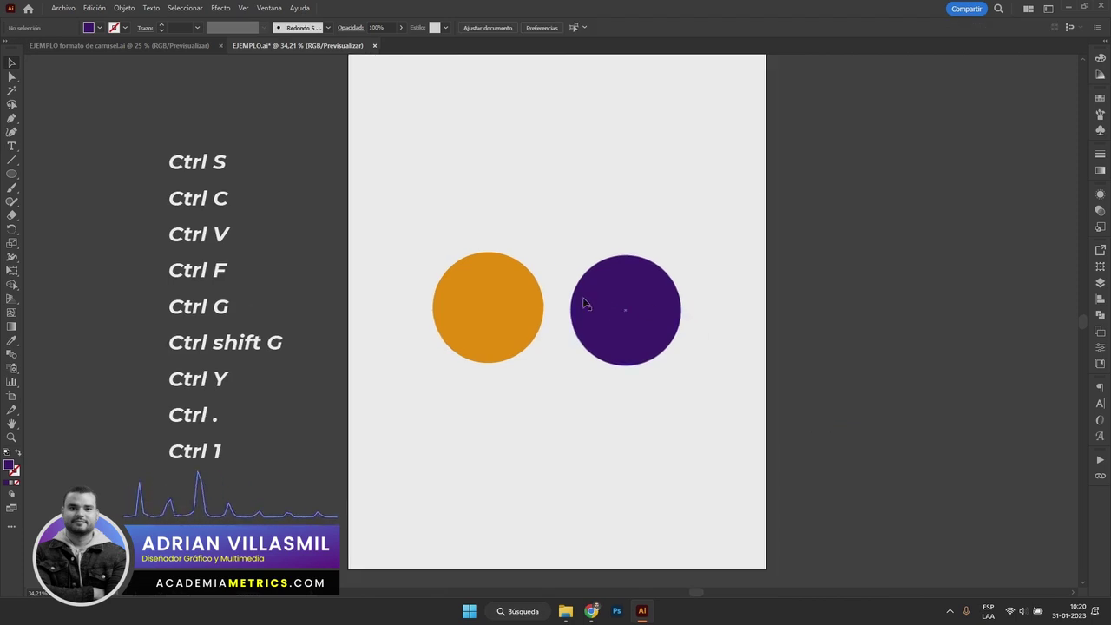
click(583, 299)
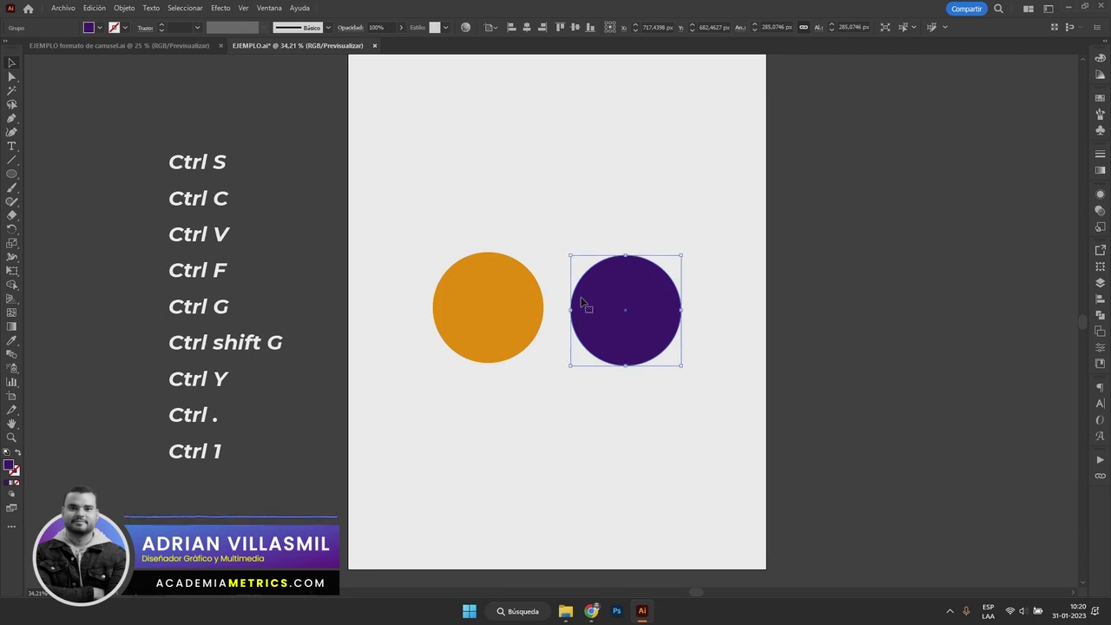
Enlarge the purple circle to about 363 px and send it to the back.
key(ctrl+h)
key(ctrl+h)
key(ctrl+h)
key(ctrl+h)
drag(682, 257, 696, 240)
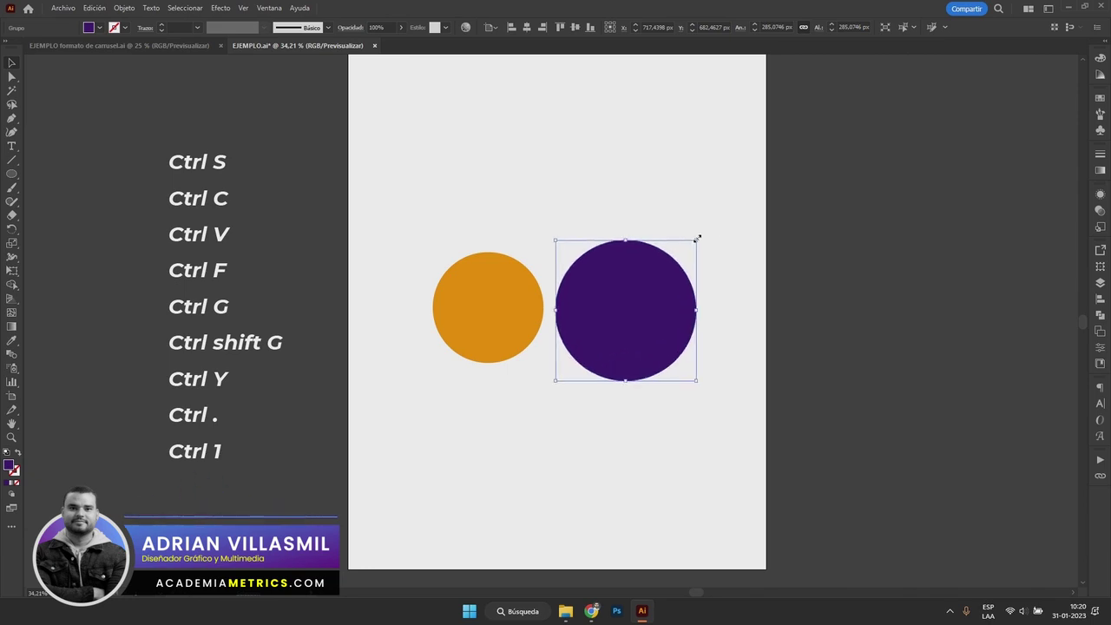
right_click(622, 287)
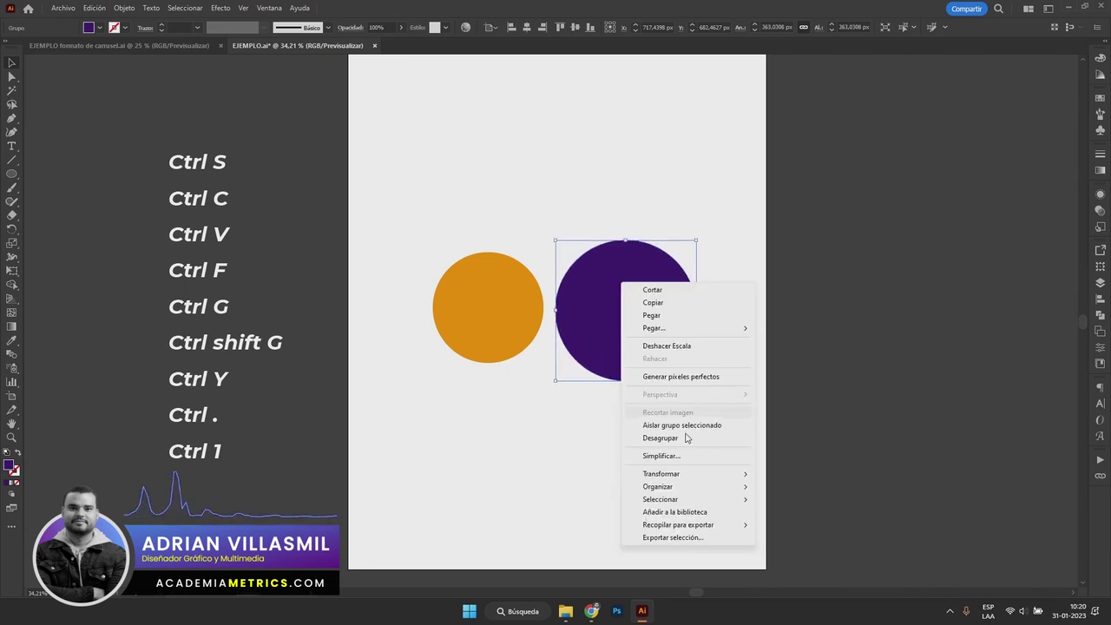
mouse_move(658, 486)
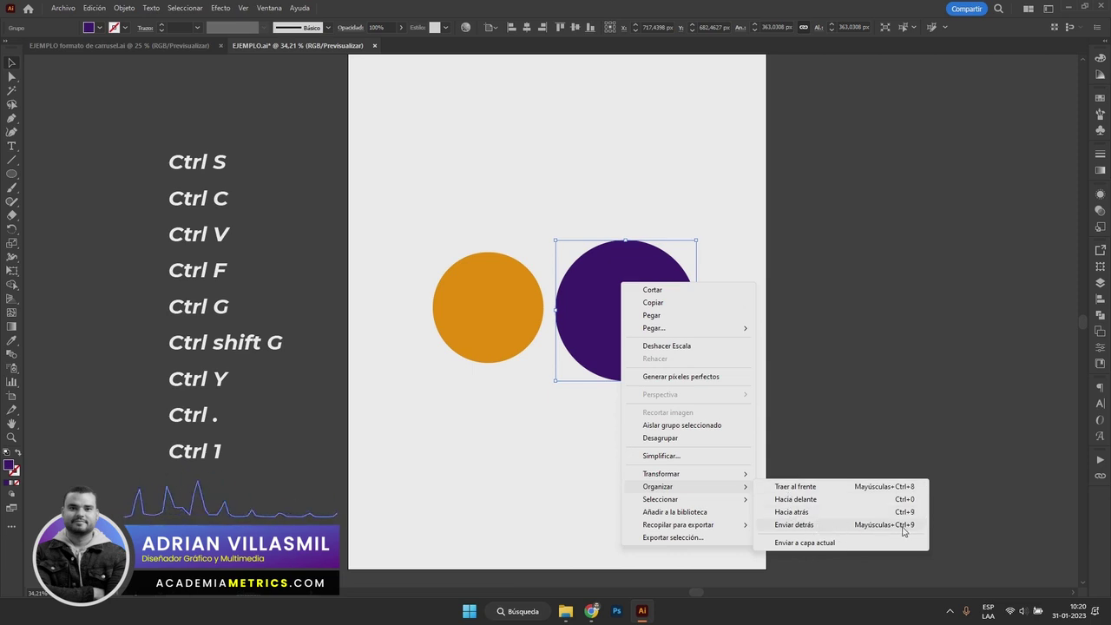
click(909, 530)
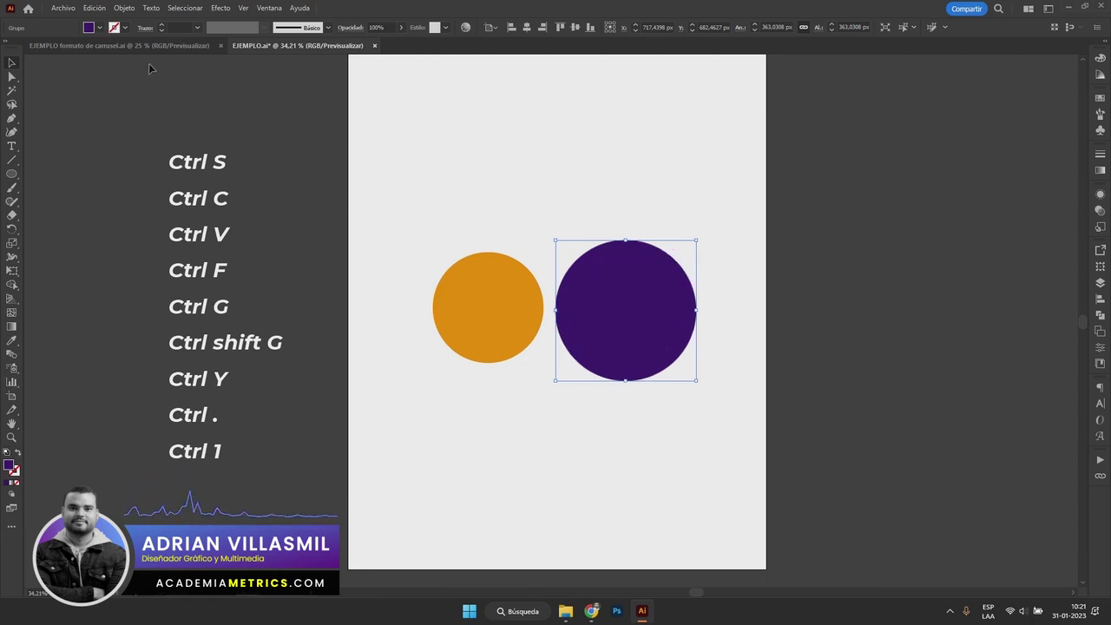
Copy the orange circle's appearance onto the purple circle with the Eyedropper.
click(11, 341)
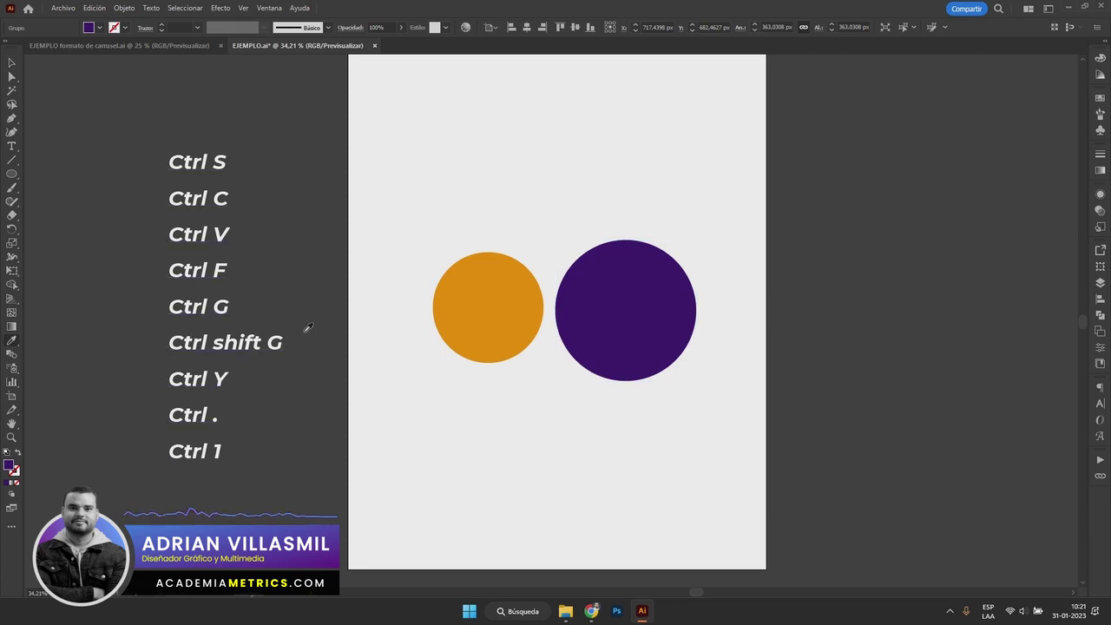
click(469, 281)
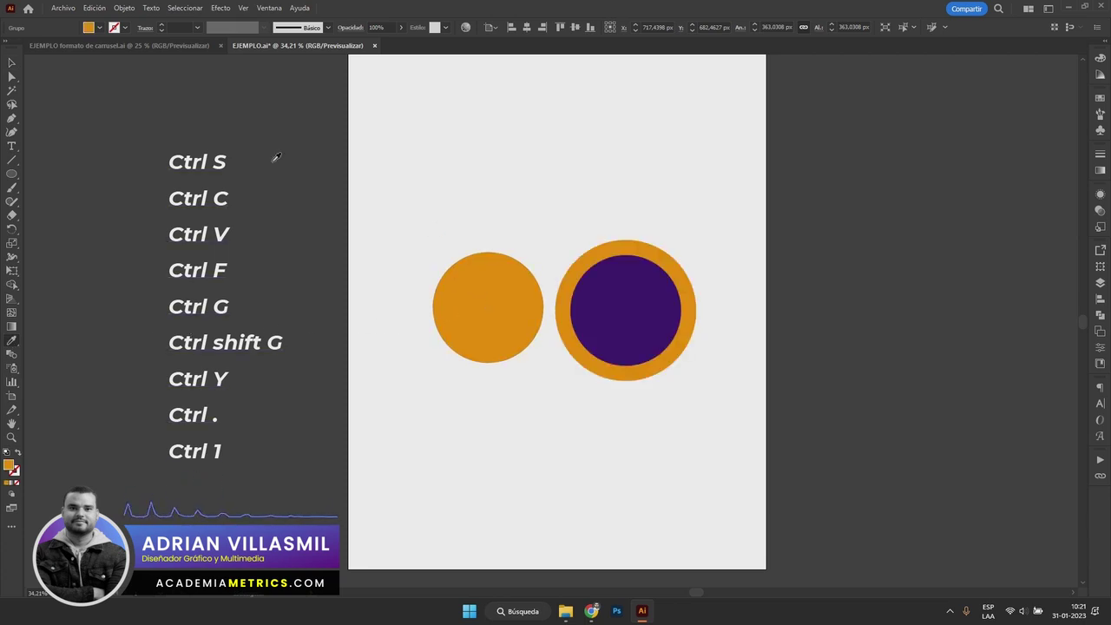
key(v)
click(492, 165)
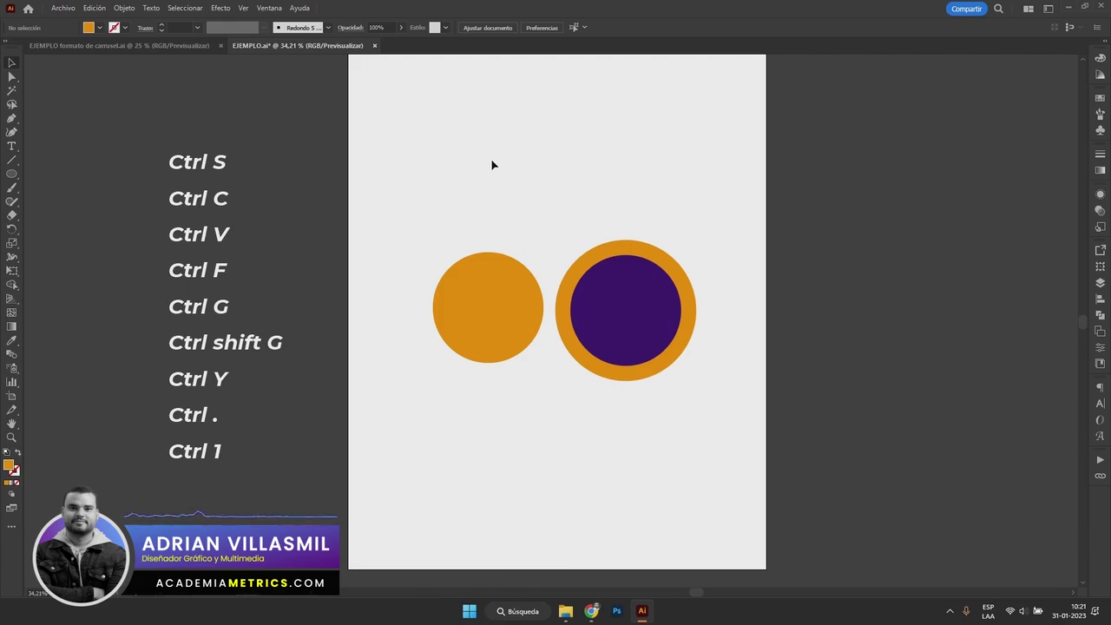
Delete the orange ring surrounding the purple circle.
drag(736, 177, 599, 347)
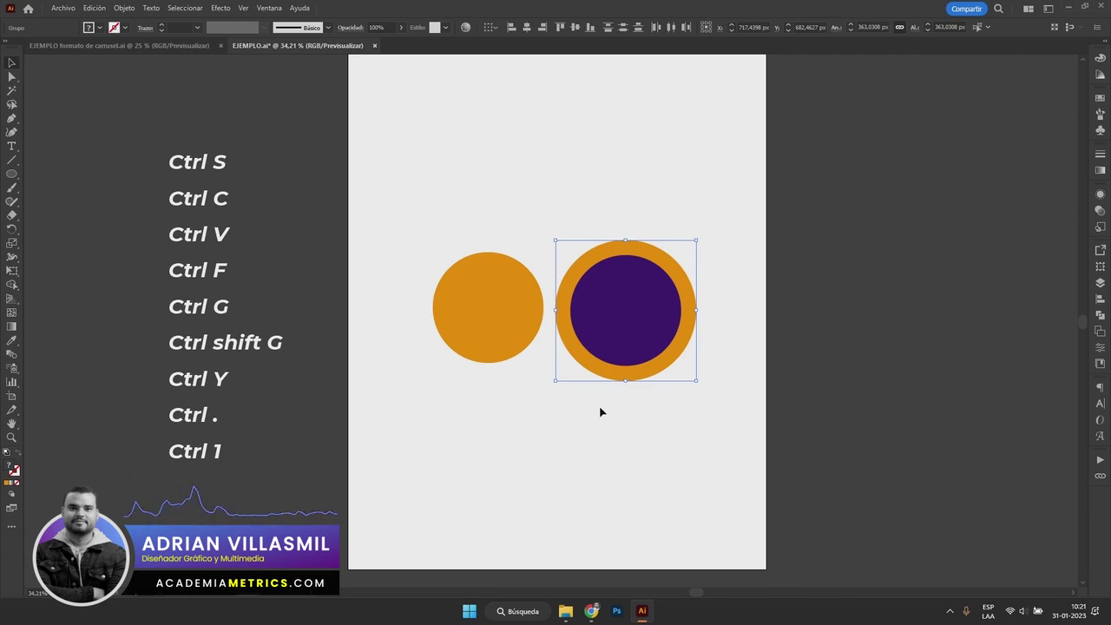
click(518, 186)
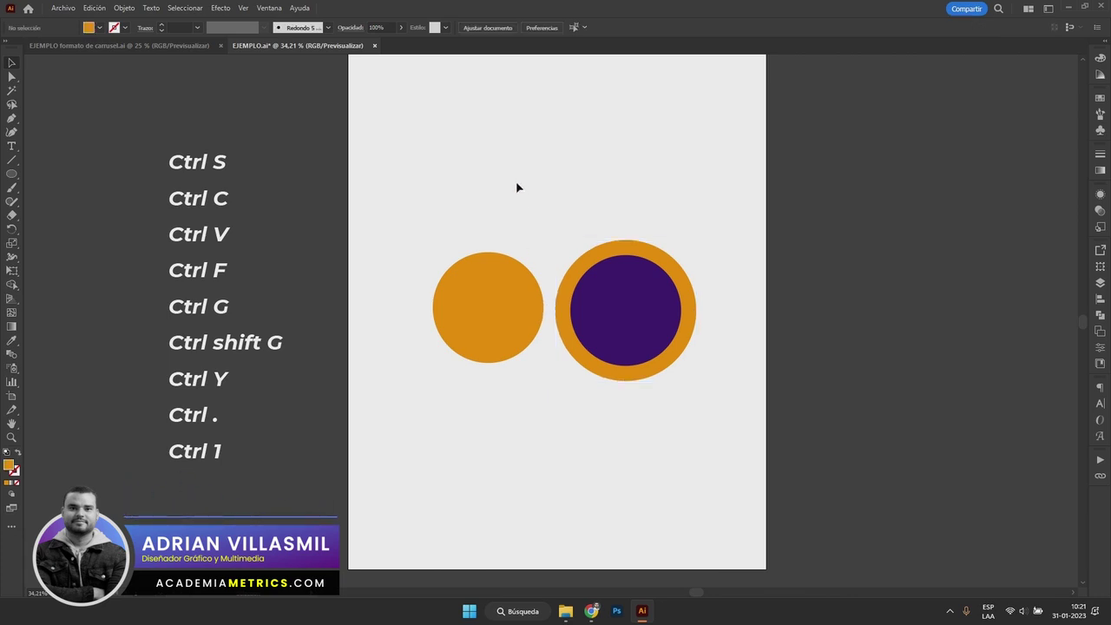
click(675, 264)
key(Delete)
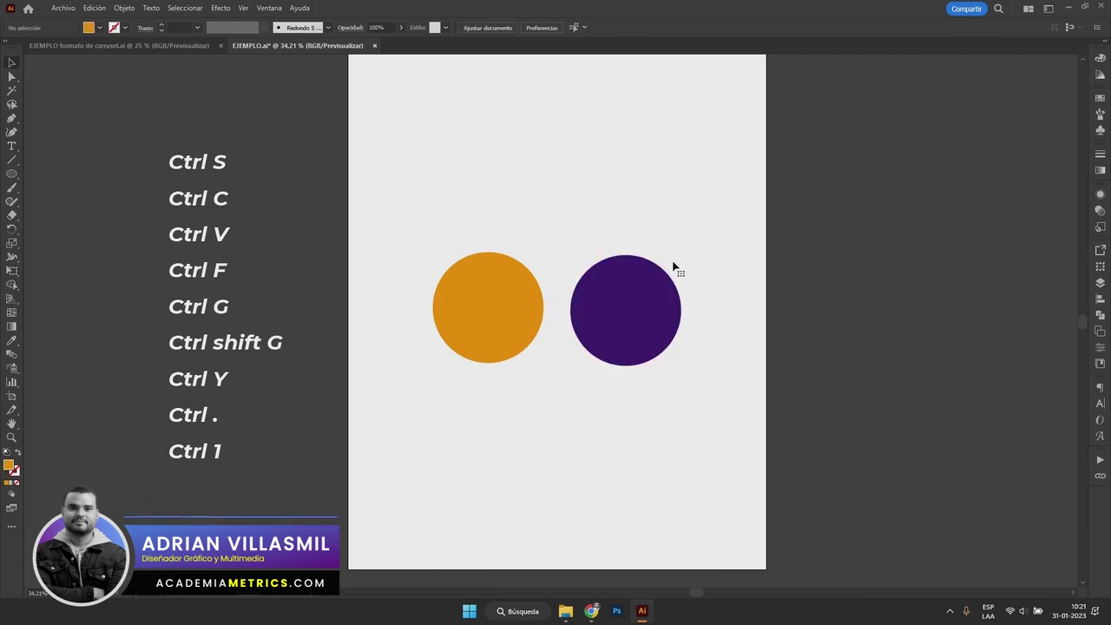
Select the purple and orange circles individually and together to check how they are grouped.
drag(704, 200, 424, 404)
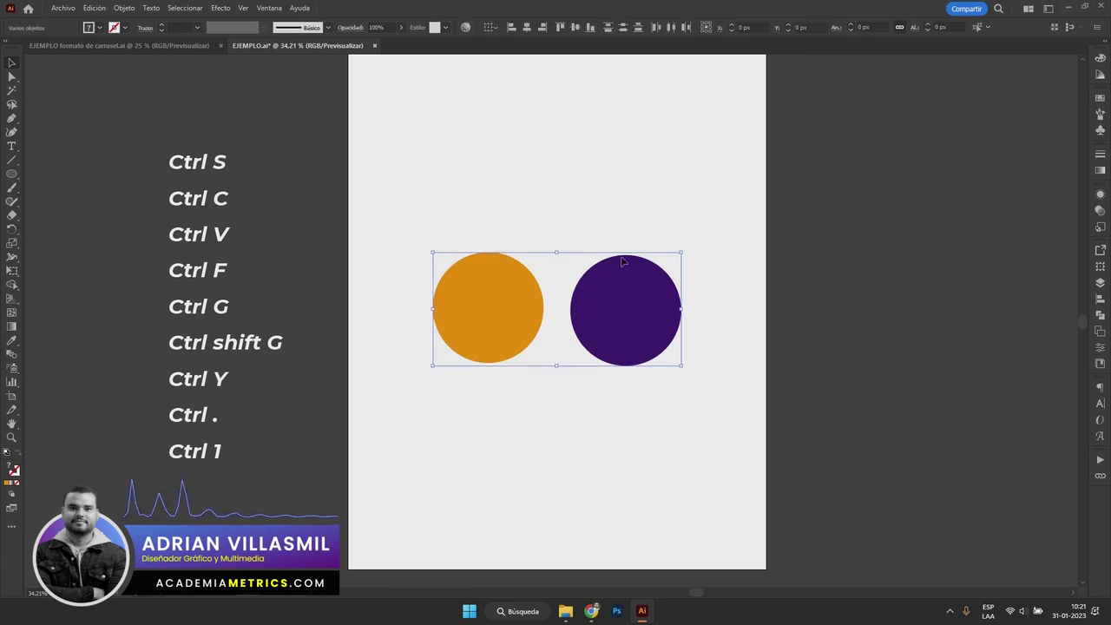
click(622, 302)
click(510, 287)
click(633, 290)
click(477, 268)
click(622, 282)
drag(642, 176, 441, 360)
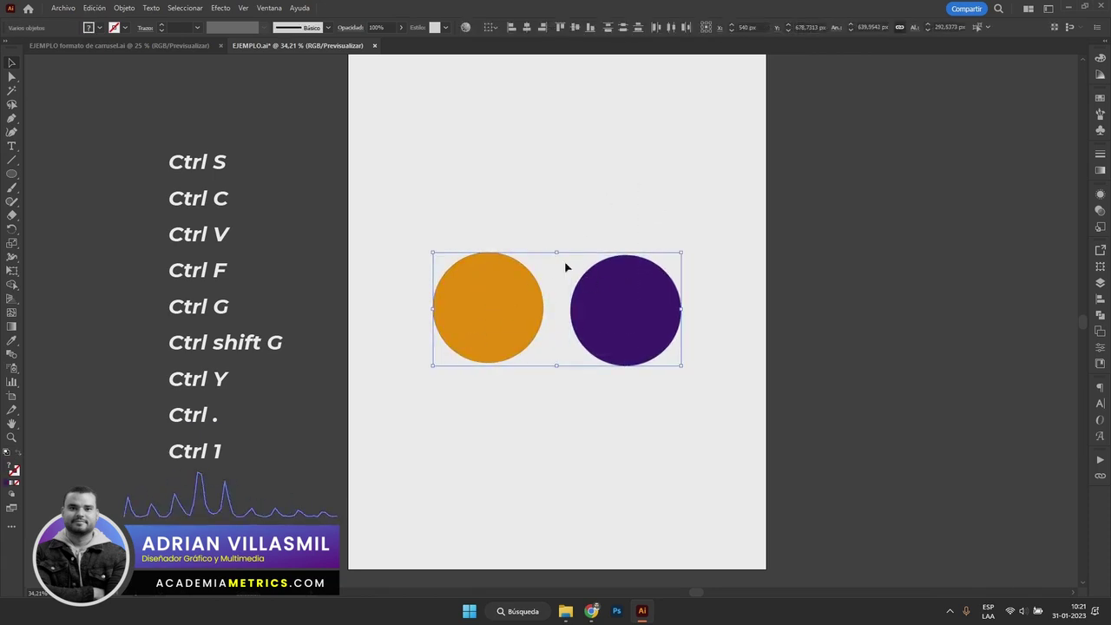
click(617, 164)
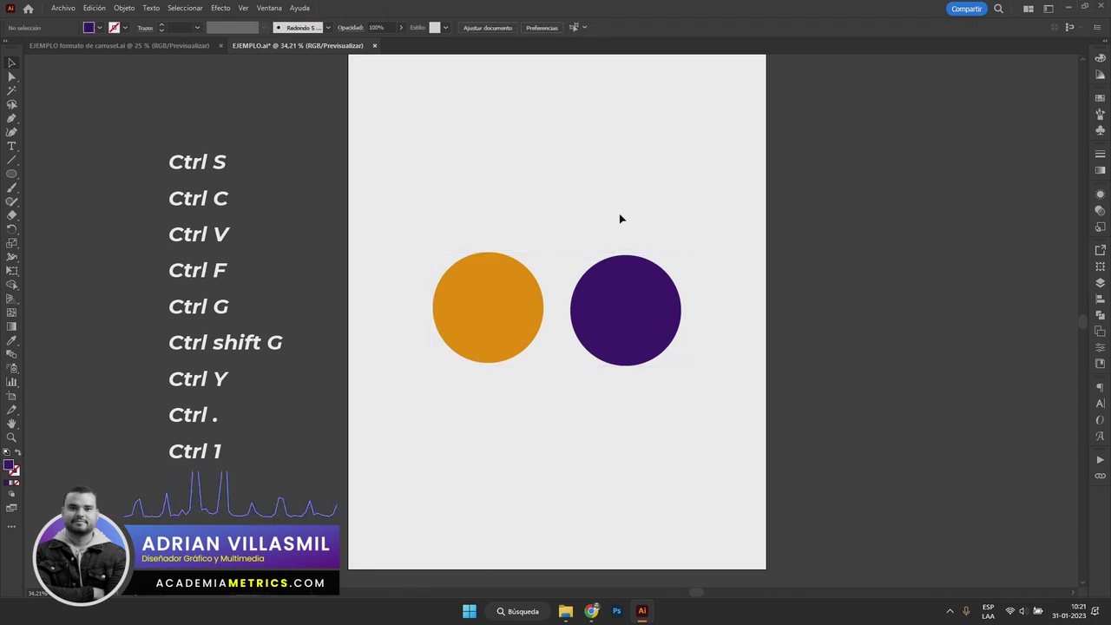
Try moving the purple circle and the two-circle group, undoing the unwanted moves.
click(473, 326)
click(657, 304)
drag(652, 303, 657, 229)
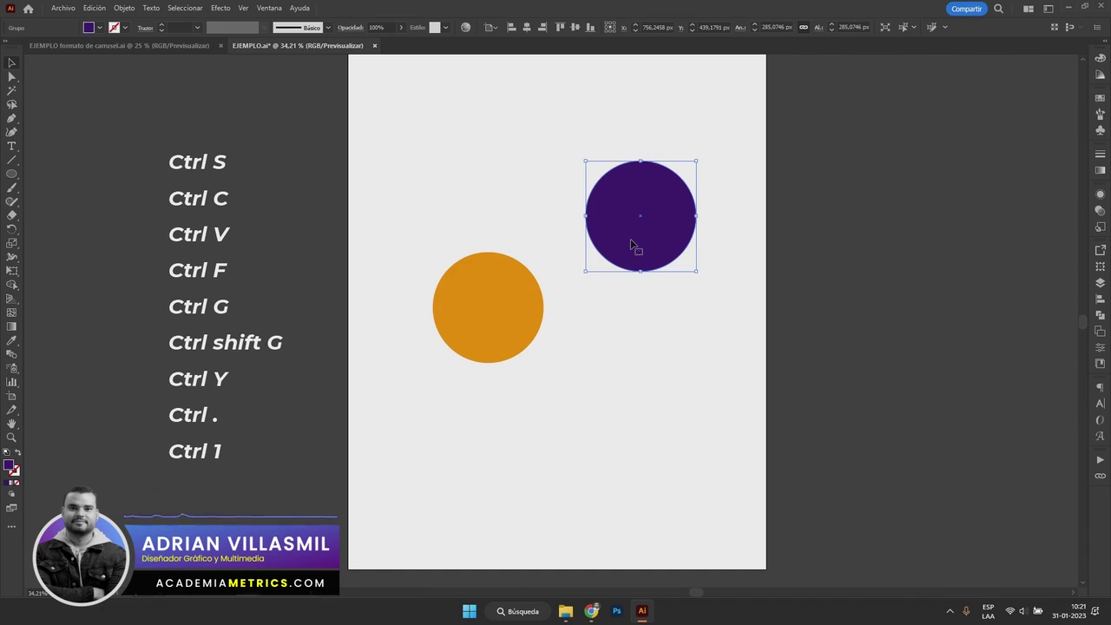
key(ctrl+z)
drag(646, 221, 465, 375)
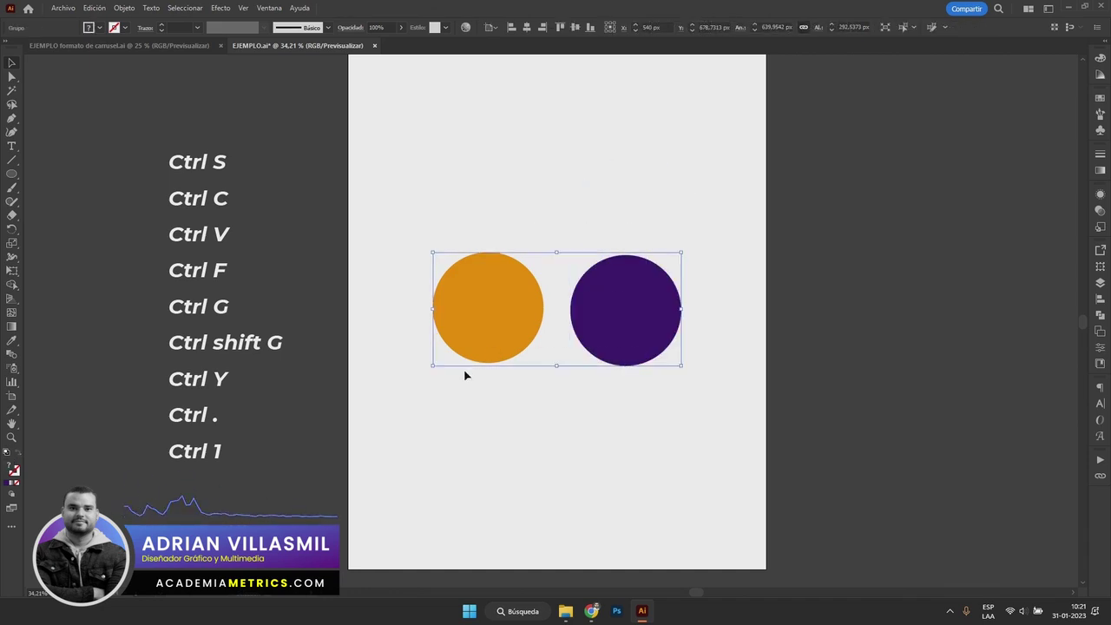
click(744, 310)
mouse_move(655, 324)
mouse_down()
mouse_move(669, 250)
mouse_move(578, 411)
mouse_move(670, 422)
mouse_move(664, 257)
mouse_move(626, 338)
mouse_up()
click(747, 248)
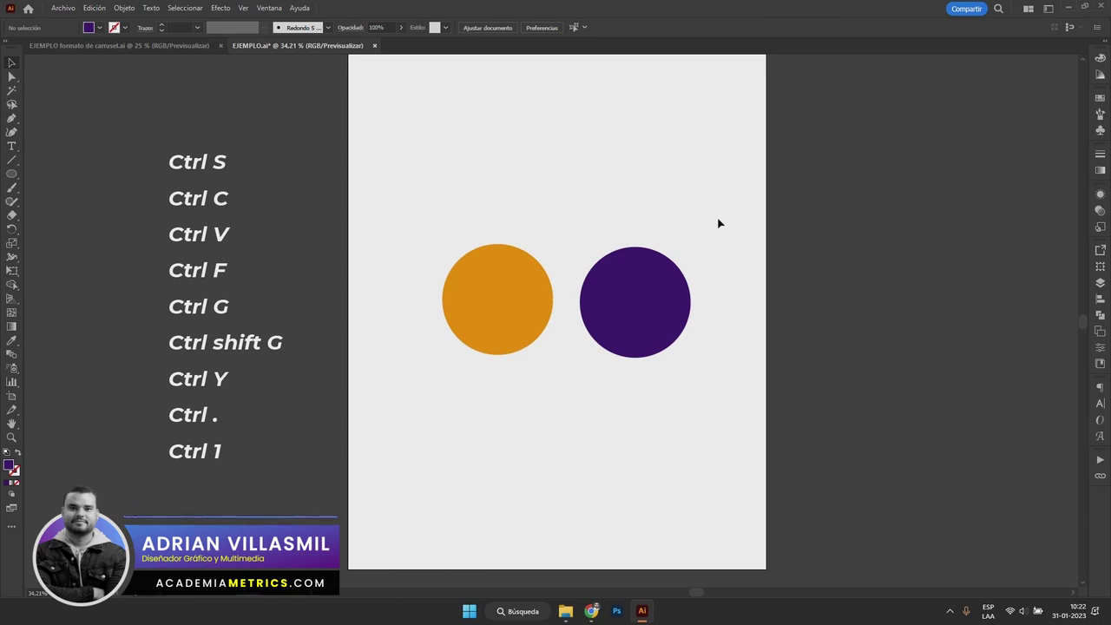
drag(645, 286, 636, 285)
key(ctrl+shift+b)
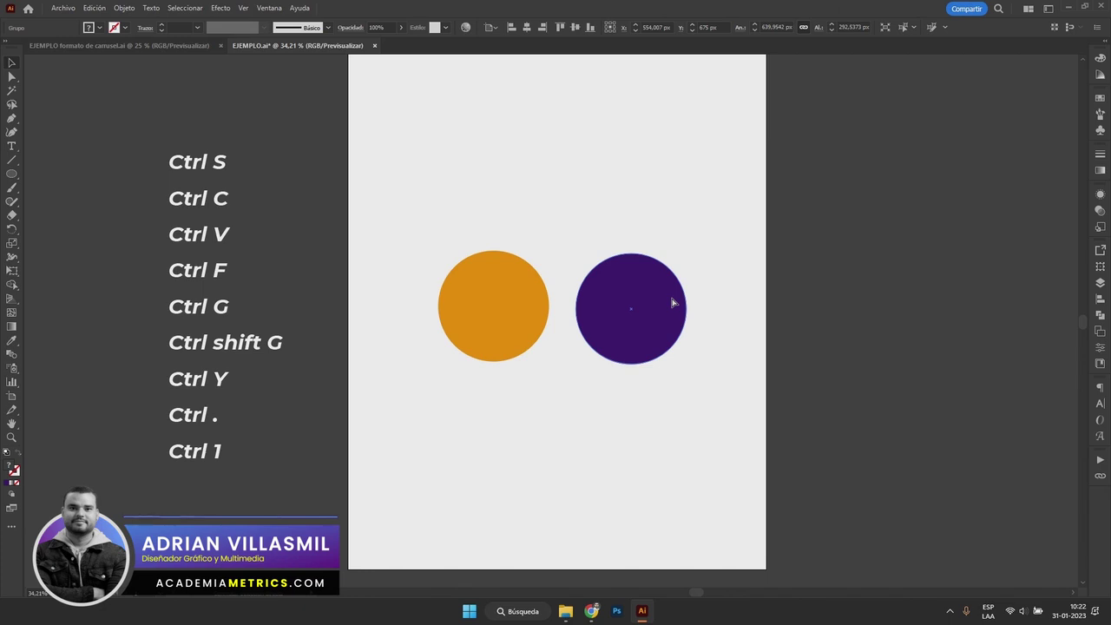
Ungroup the circles and raise the orange circle about 71 px above the purple one.
key(ctrl+shift+g)
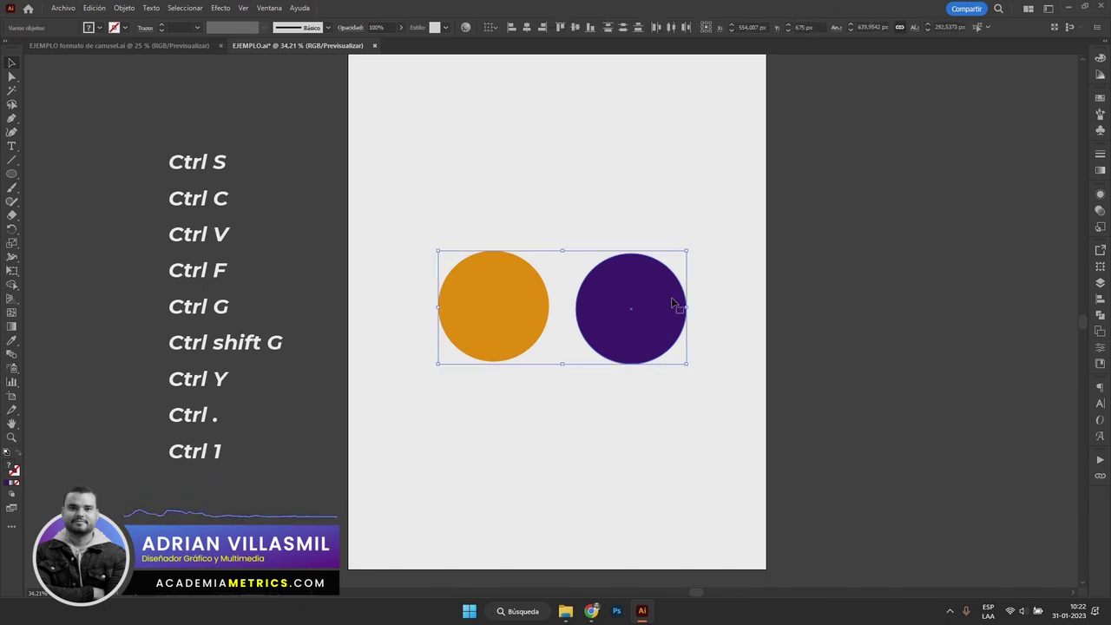
click(677, 227)
click(643, 317)
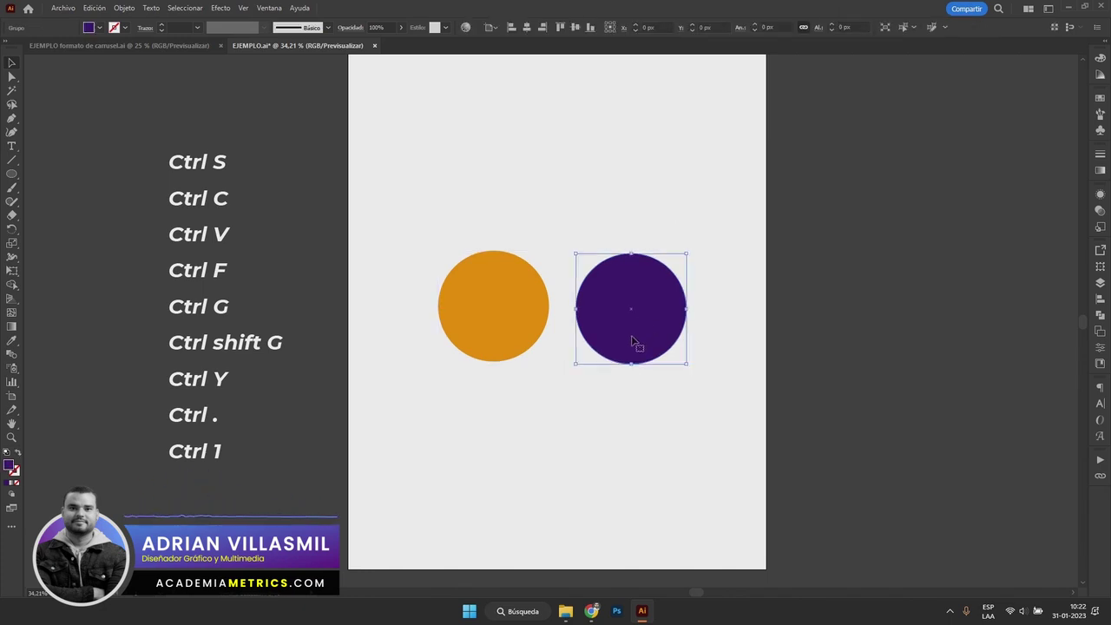
drag(638, 341, 636, 265)
key(ctrl+z)
drag(512, 320, 511, 259)
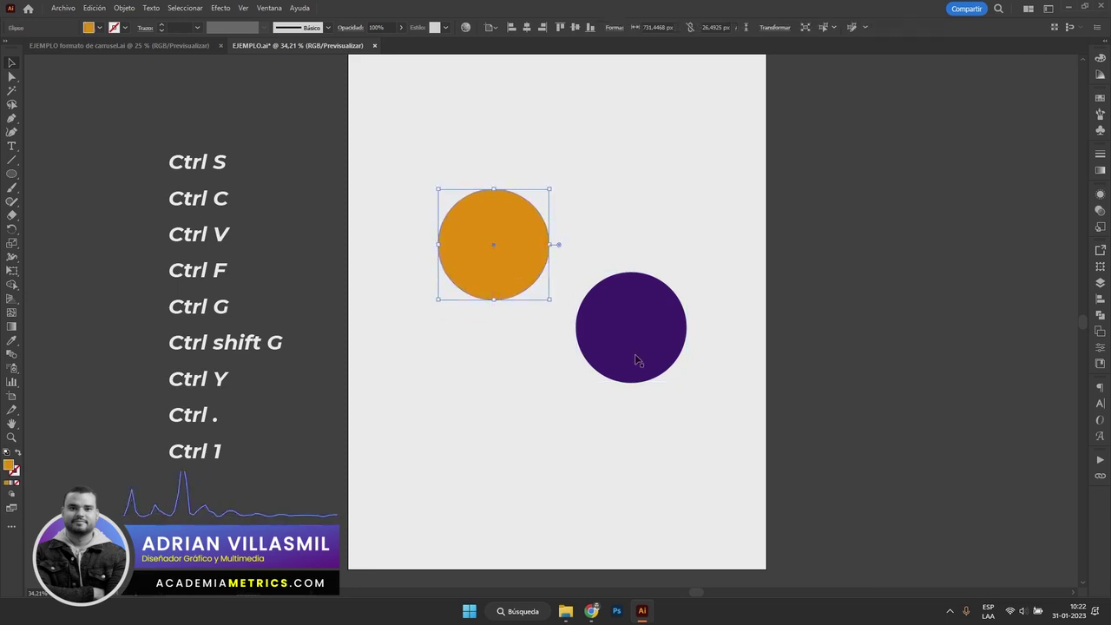
click(635, 243)
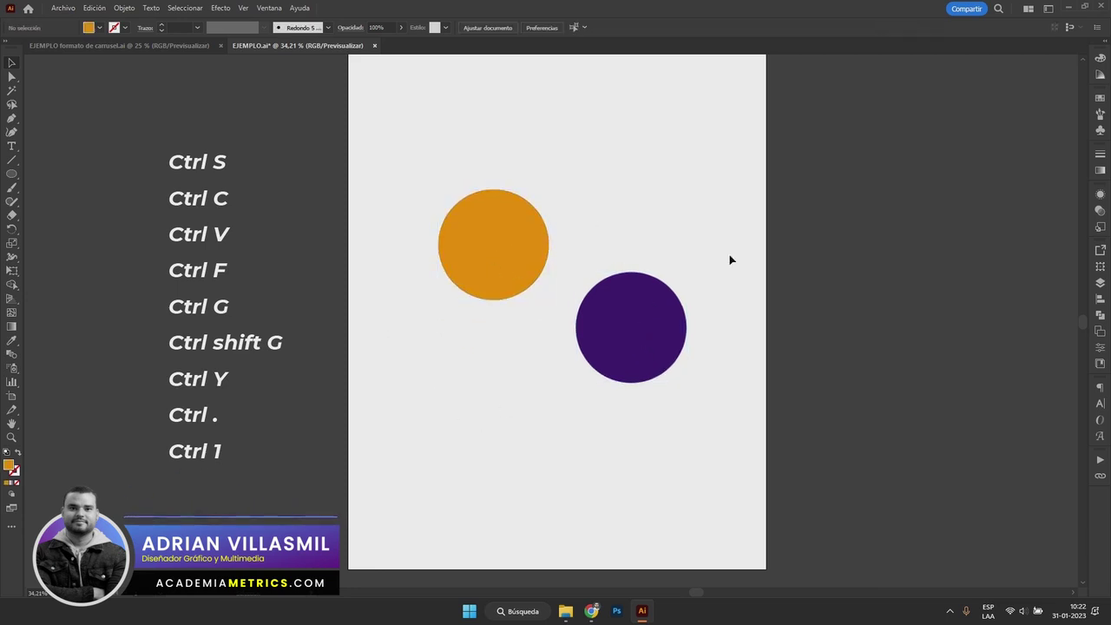
drag(729, 260, 738, 272)
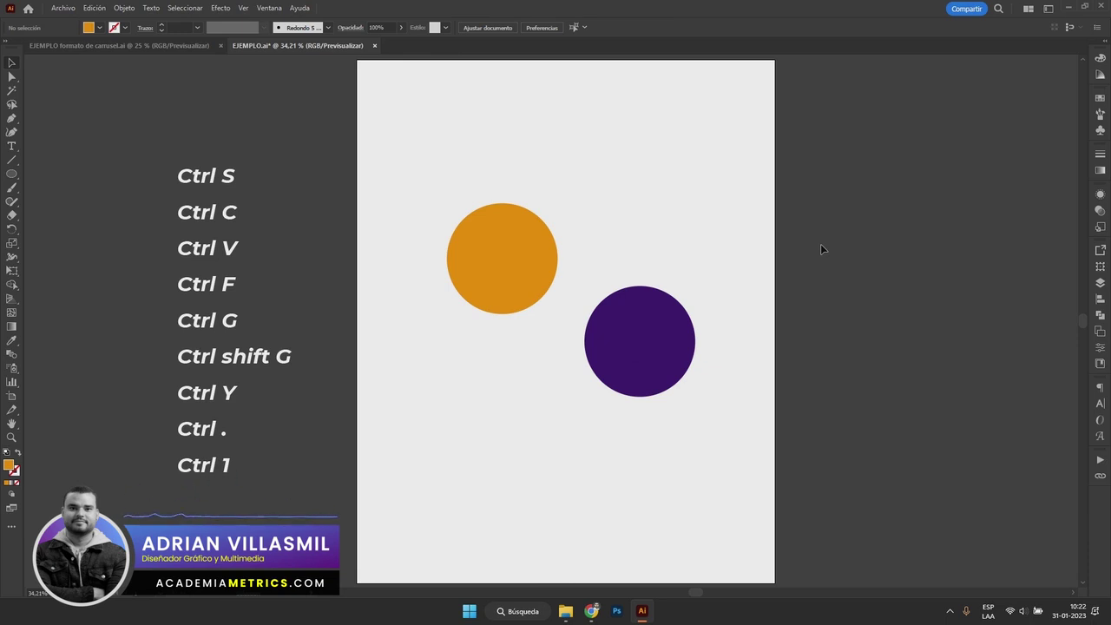
key(ctrl+y)
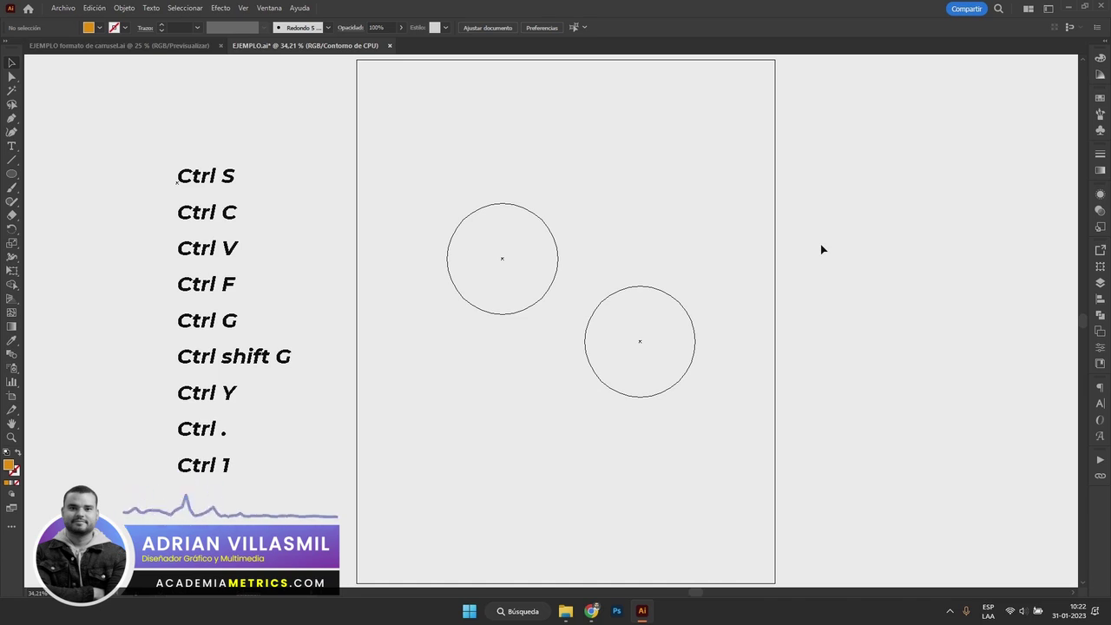
key(ctrl+y)
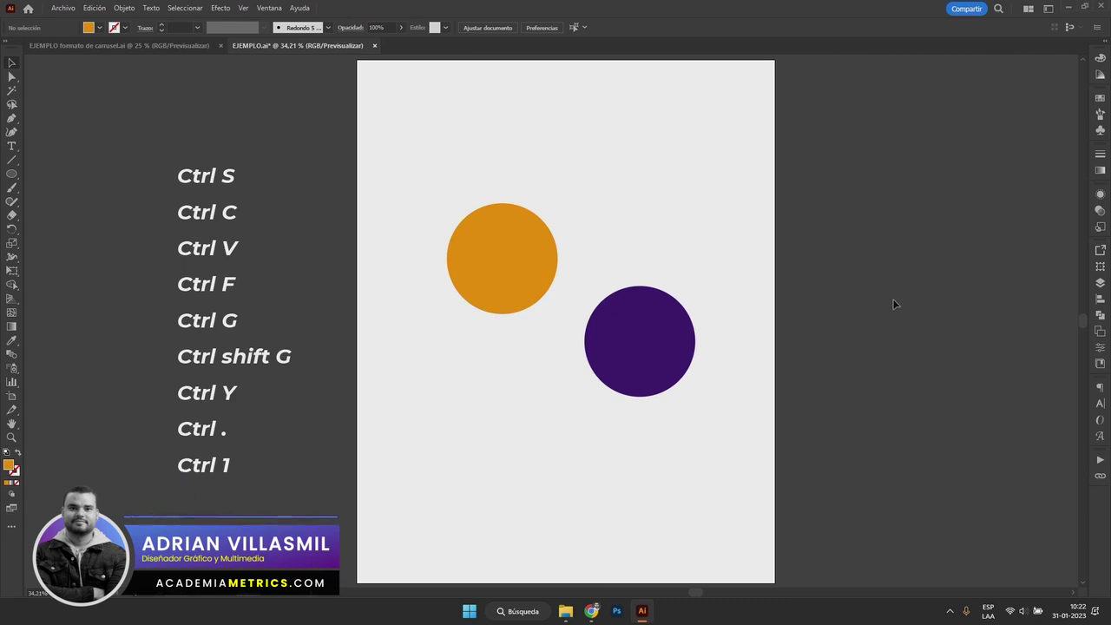
scroll(723, 414, down, 10)
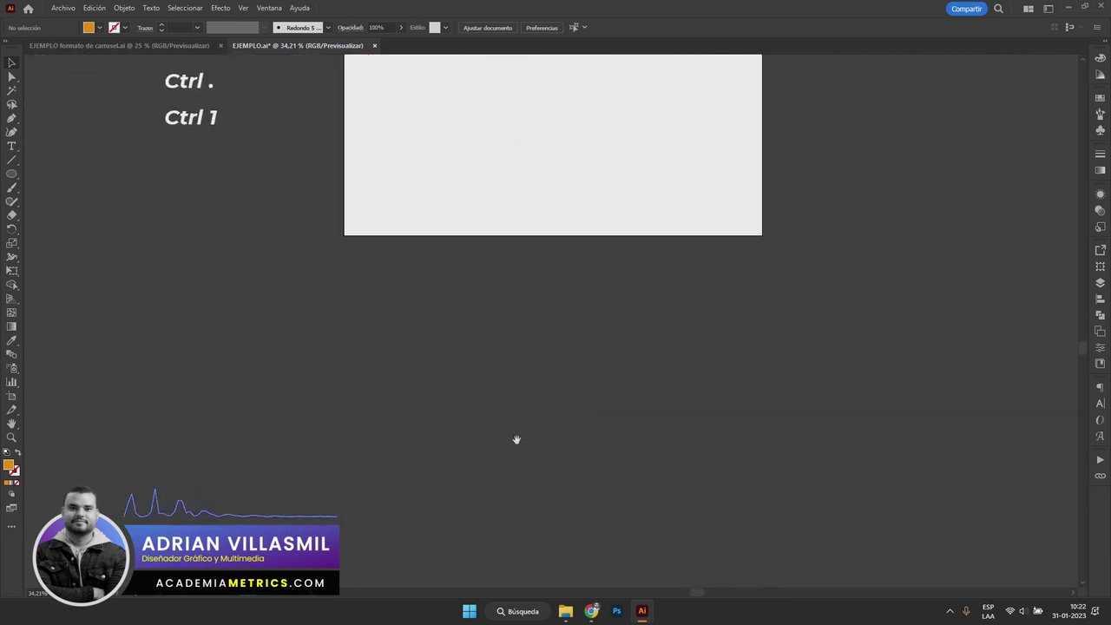
scroll(529, 399, left, 3)
scroll(451, 387, up, 2)
scroll(513, 297, up, 2)
scroll(513, 298, left, 3)
scroll(587, 378, up, 2)
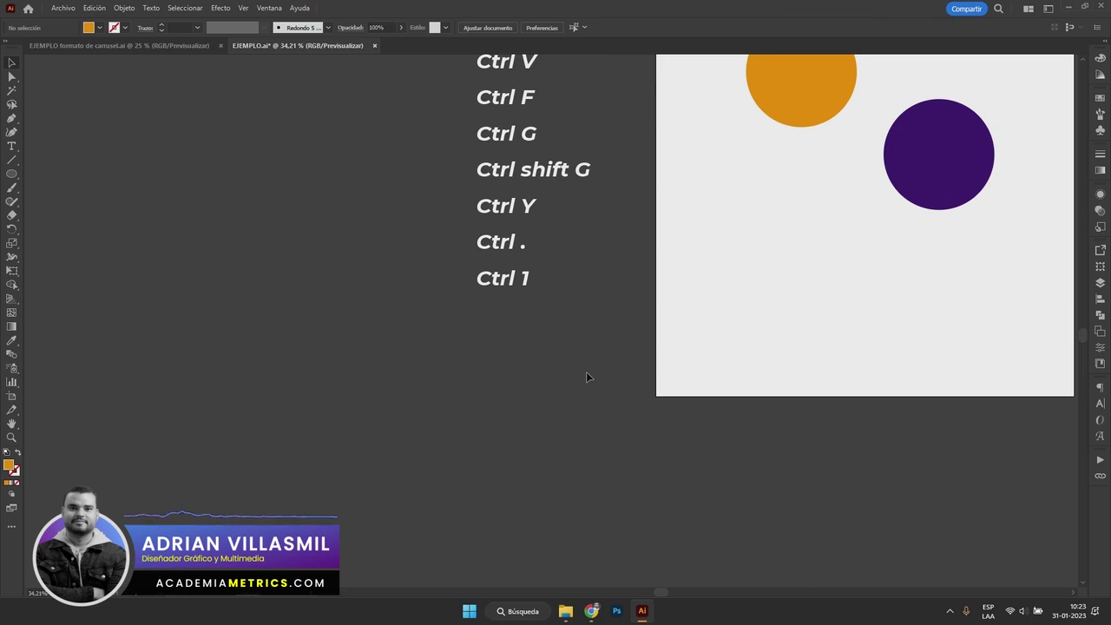
key(ctrl+0)
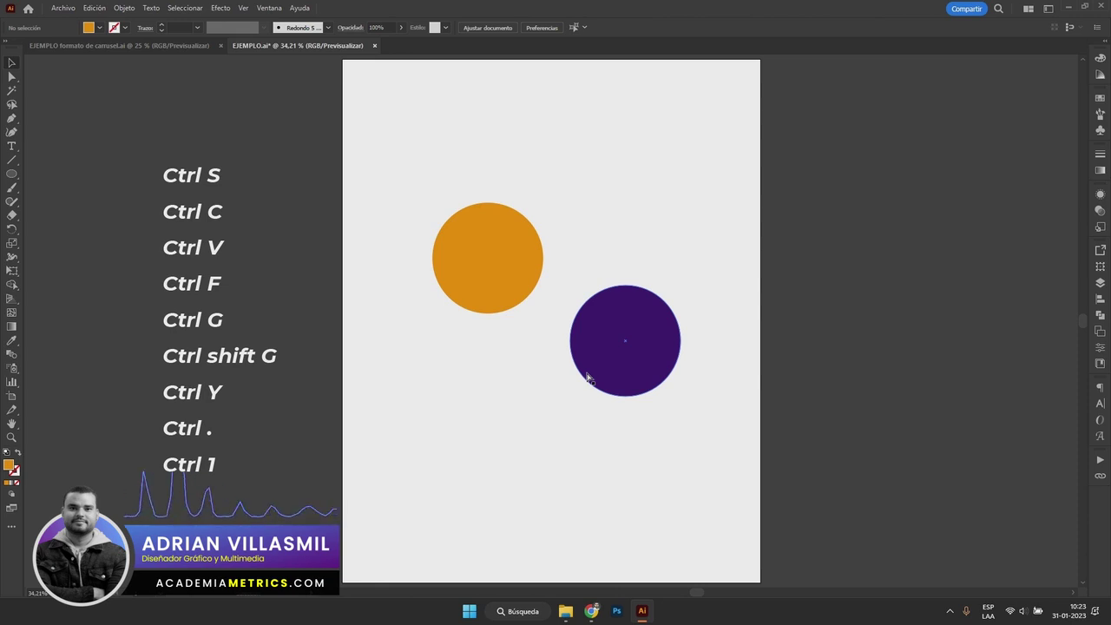
key(ctrl+1)
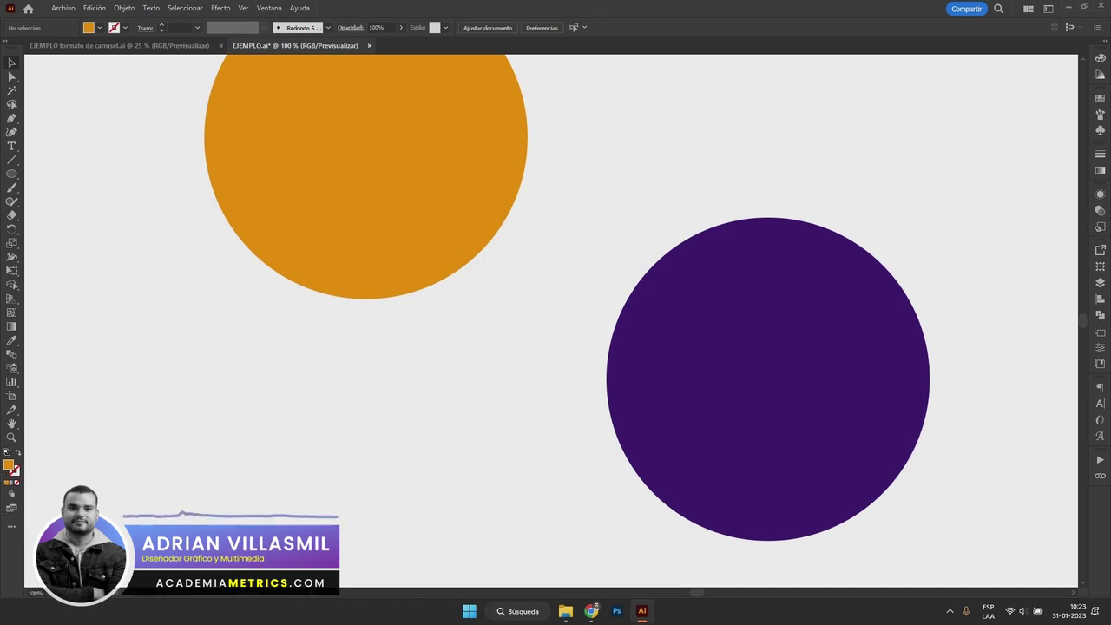
key(ctrl+0)
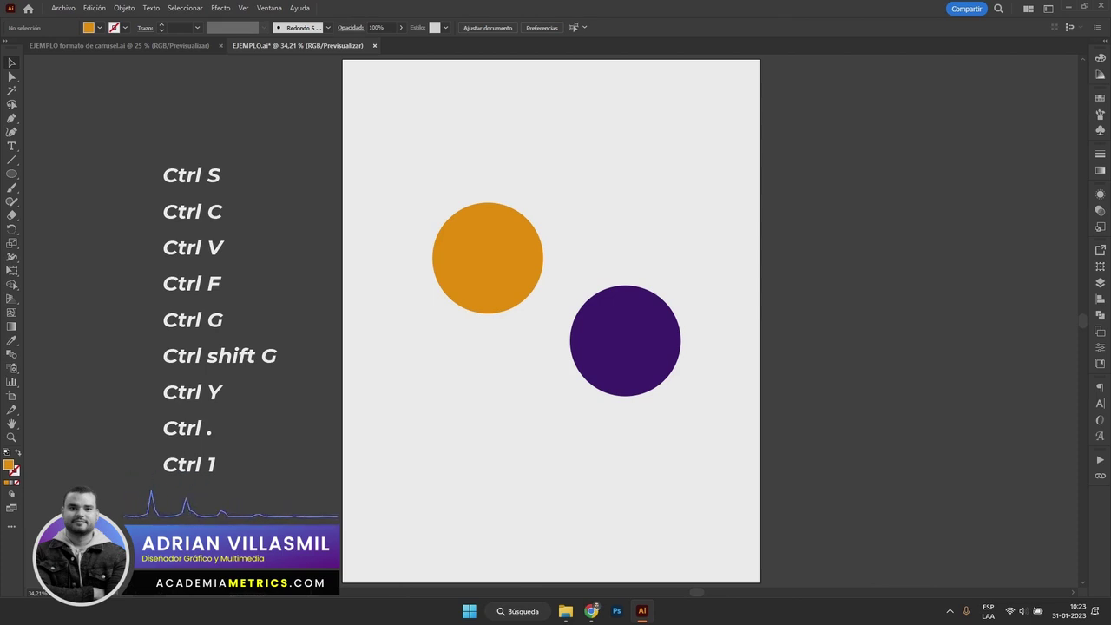
click(46, 594)
click(843, 319)
key(ctrl+1)
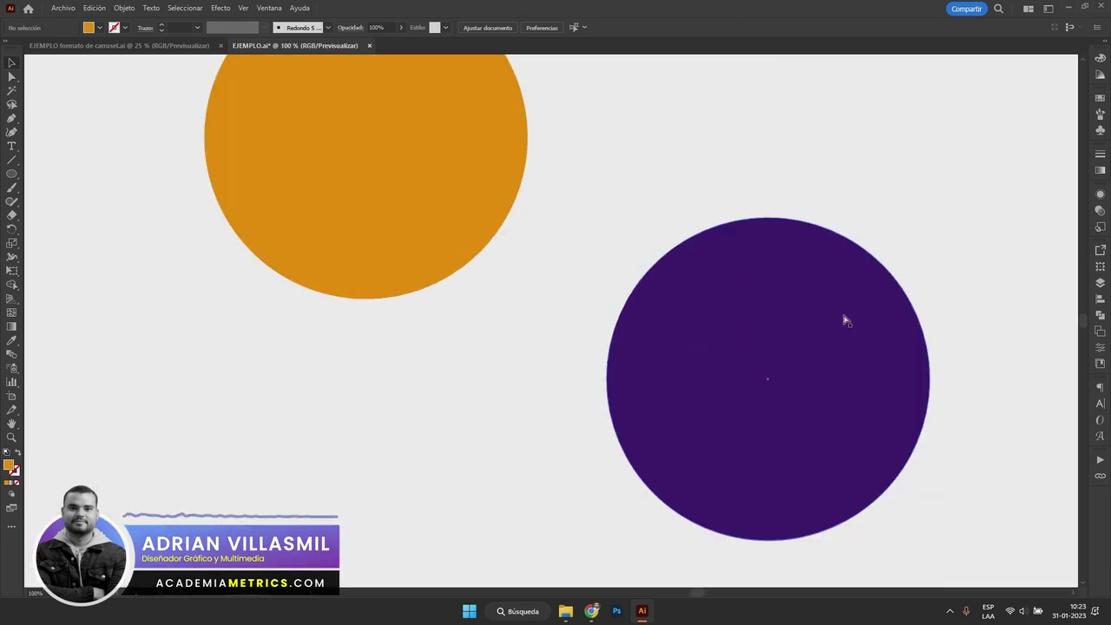
key(space)
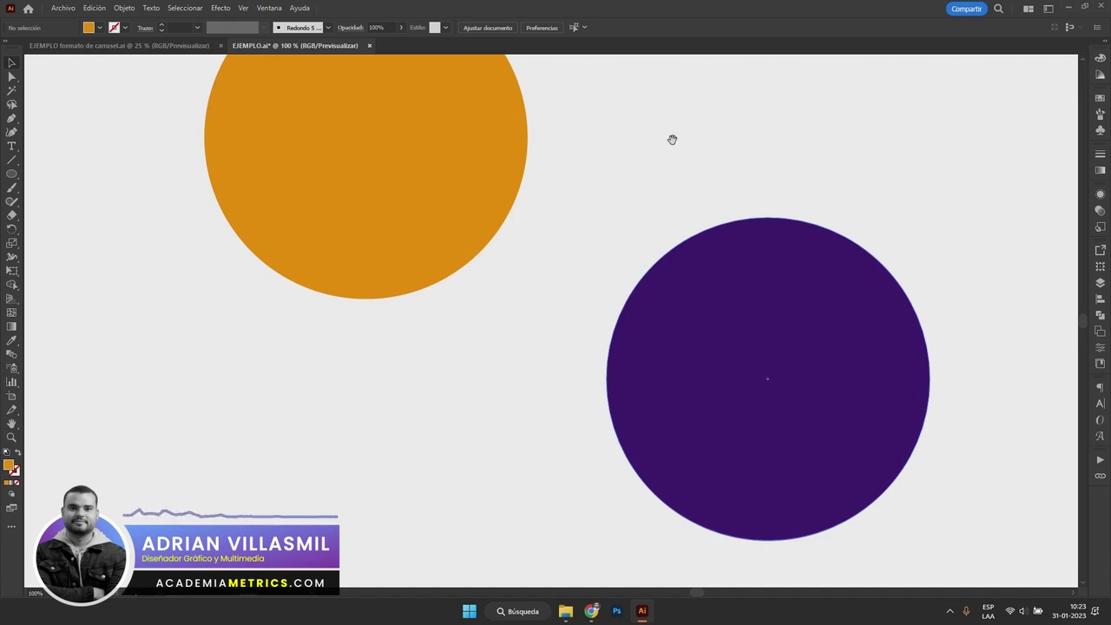
drag(672, 139, 756, 320)
drag(672, 159, 781, 347)
drag(730, 82, 726, 283)
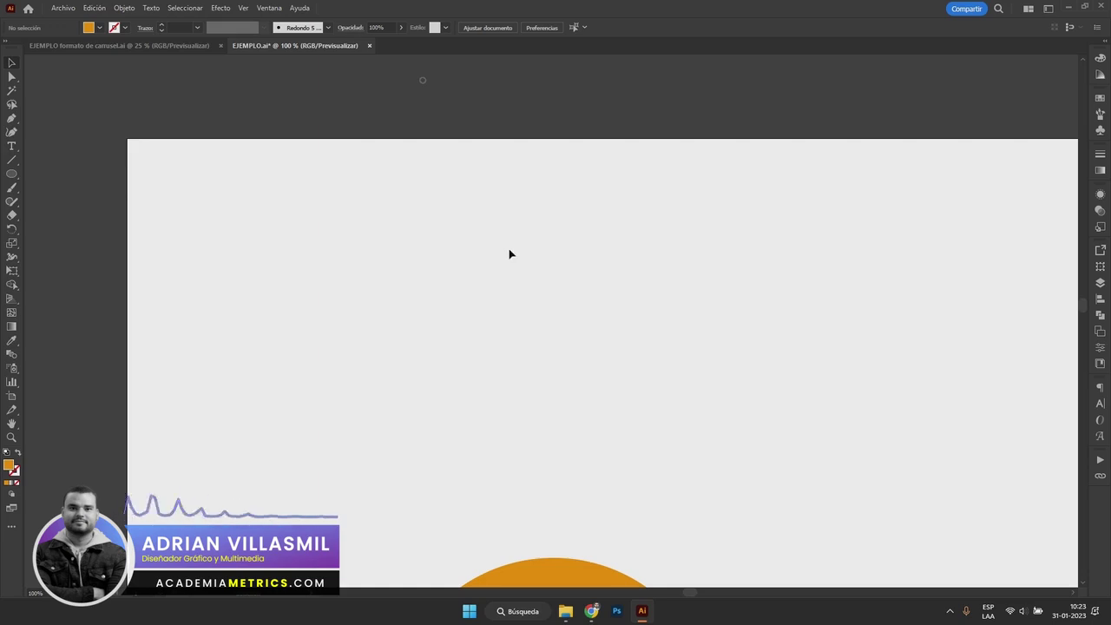
scroll(505, 347, down, 3)
scroll(387, 347, down, 5)
scroll(426, 162, down, 5)
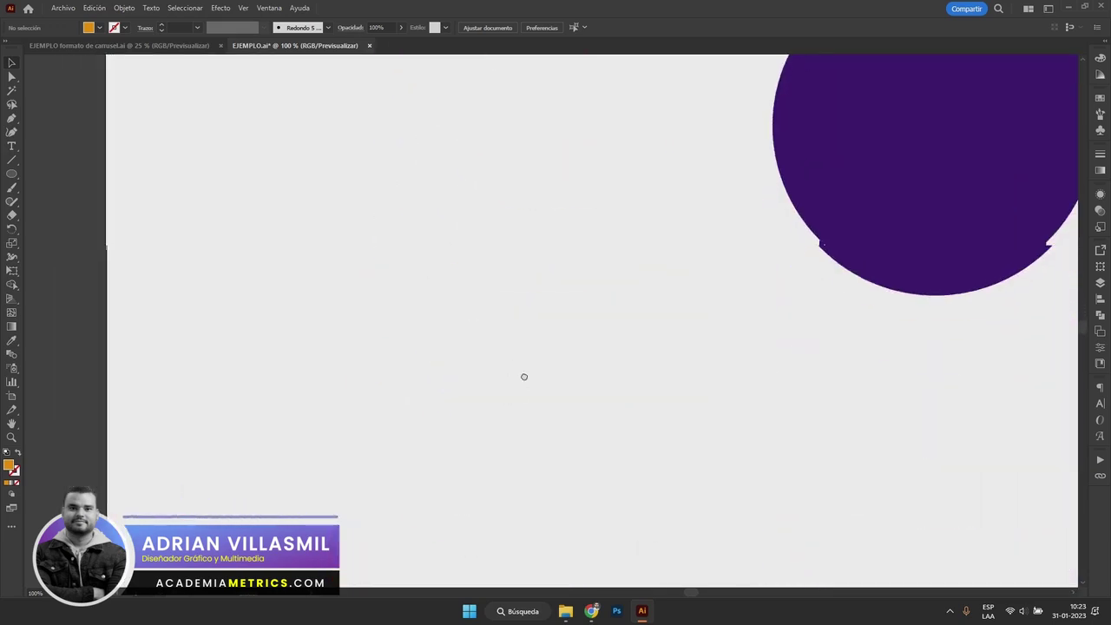
scroll(523, 376, down, 4)
scroll(537, 224, down, 1)
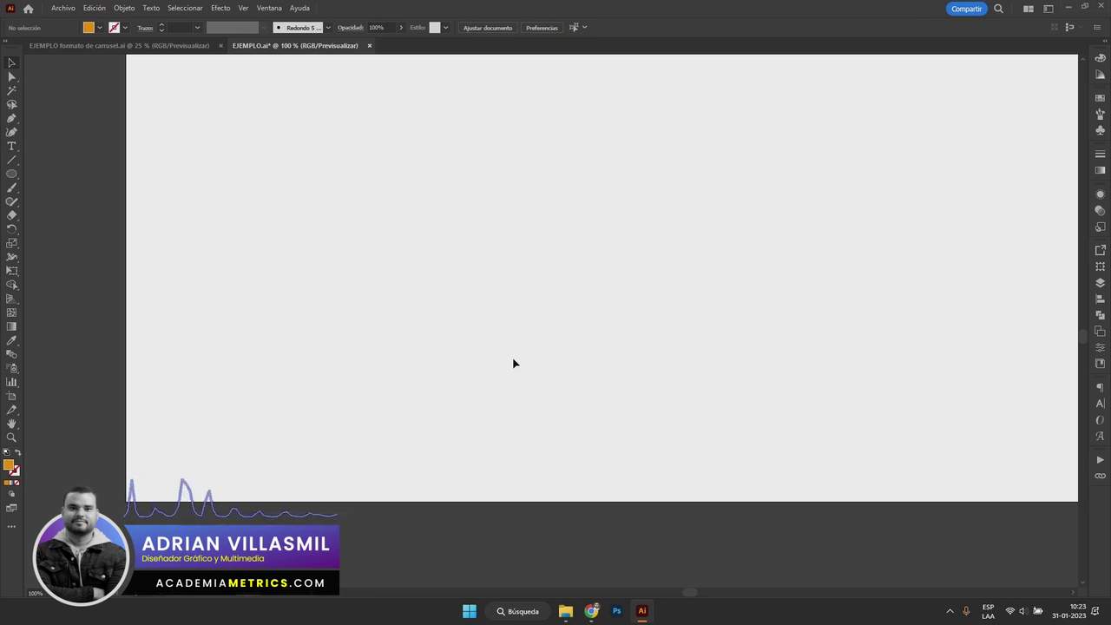
key(ctrl+0)
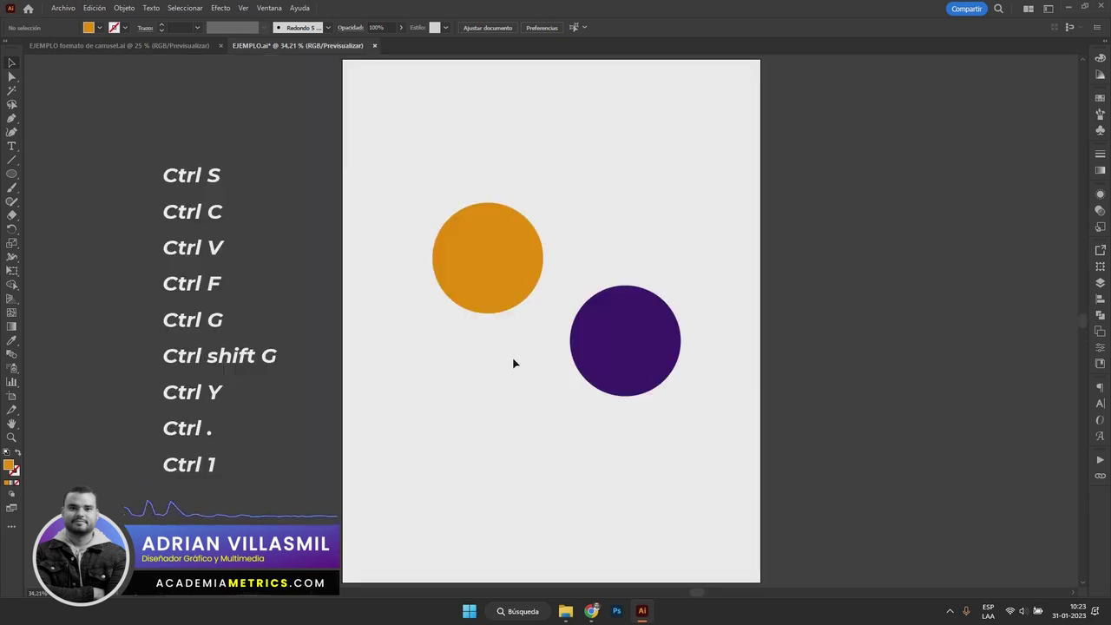
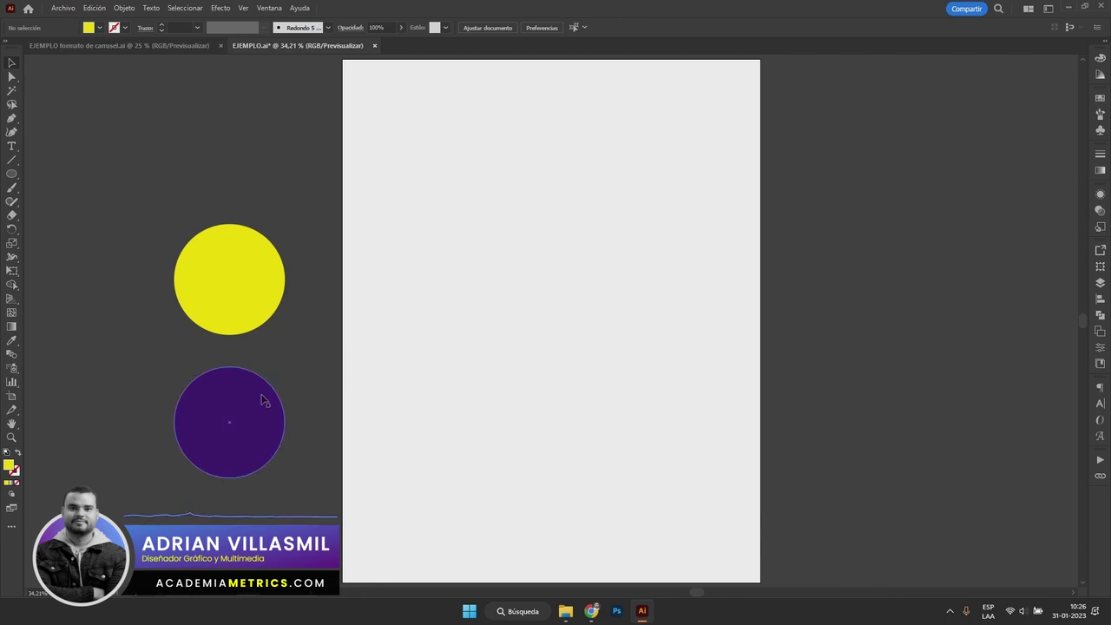
Move the grouped yellow and purple circles onto the artboard and ungroup them.
drag(309, 270, 248, 379)
mouse_move(250, 308)
mouse_down()
mouse_move(439, 303)
mouse_move(536, 272)
mouse_up()
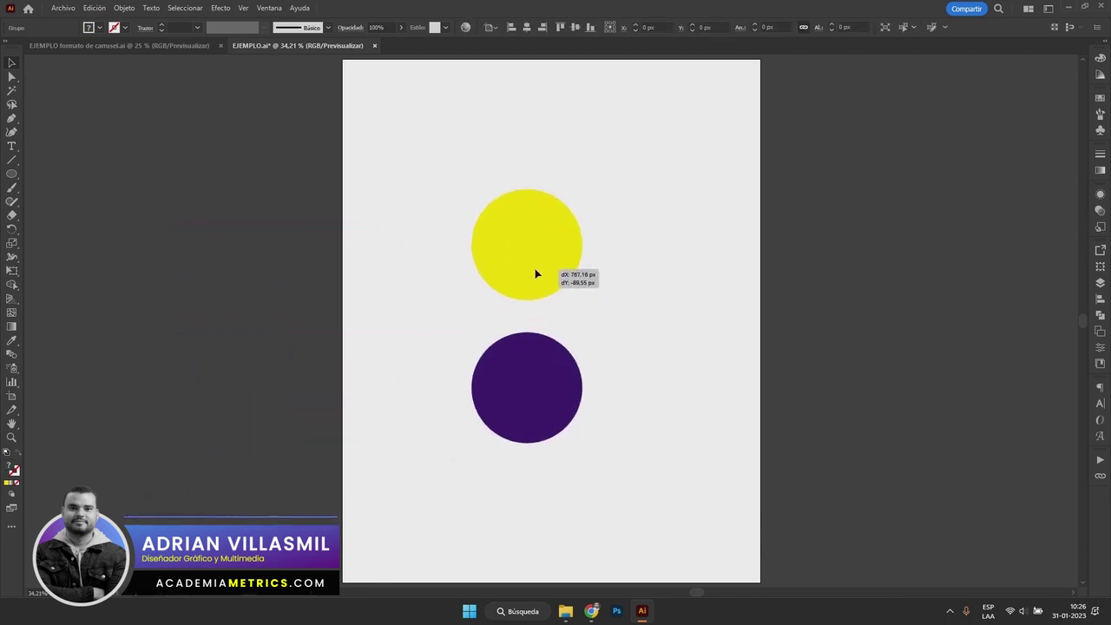
scroll(613, 287, right, 2)
click(702, 282)
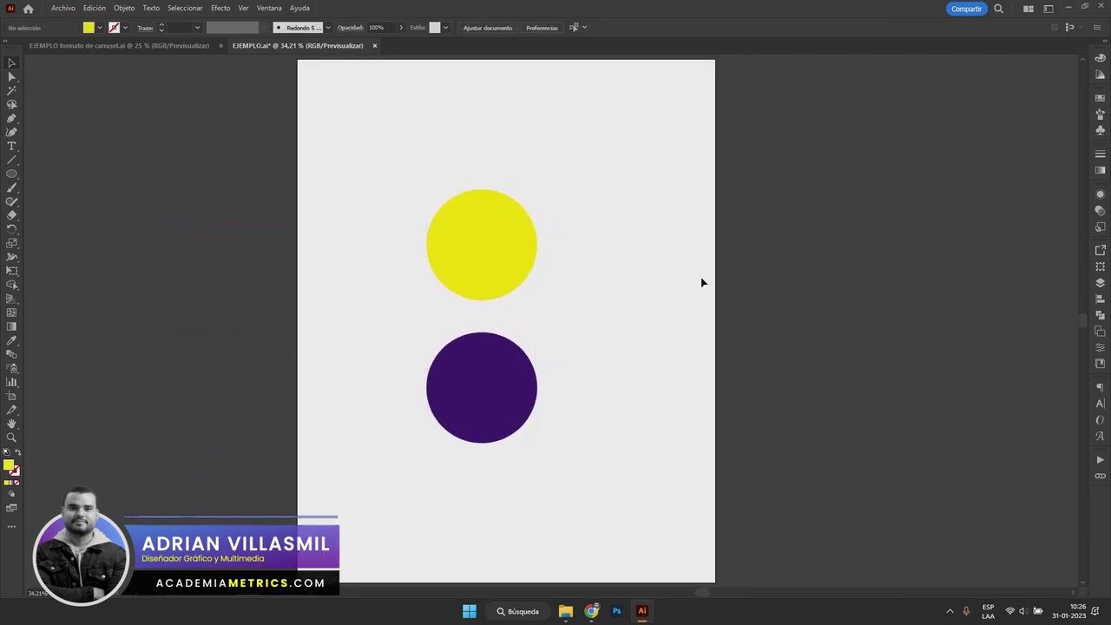
drag(475, 261, 494, 218)
right_click(495, 236)
click(553, 392)
Stagger the circles, with the purple one below-right of the yellow one.
click(605, 335)
drag(526, 226, 478, 237)
drag(528, 357, 566, 347)
drag(481, 236, 480, 275)
click(624, 215)
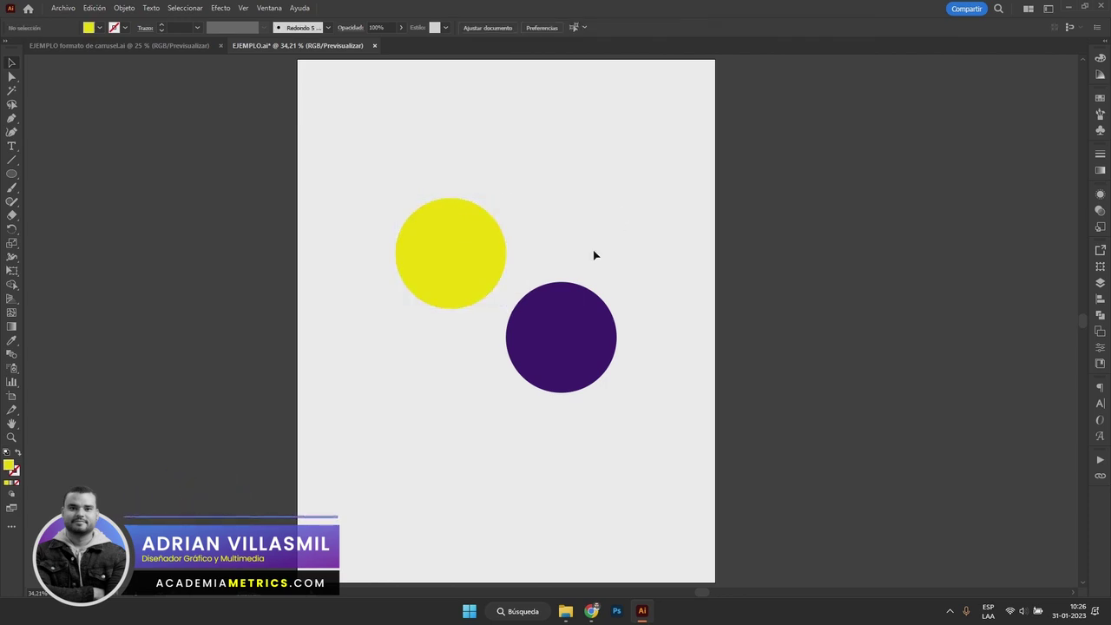
drag(596, 322, 592, 341)
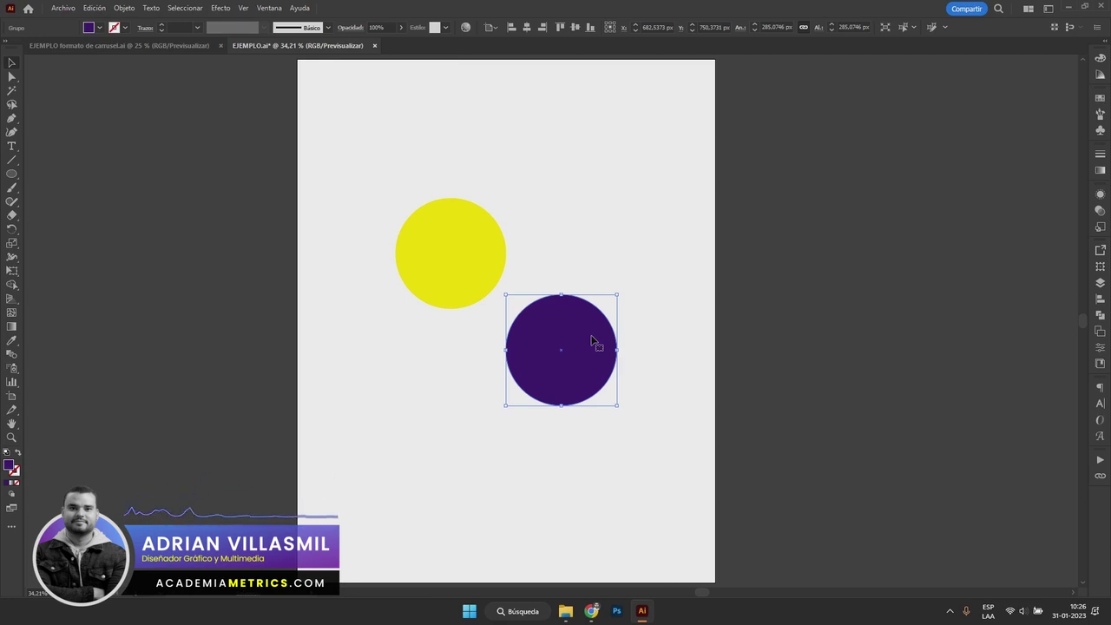
drag(591, 339, 522, 274)
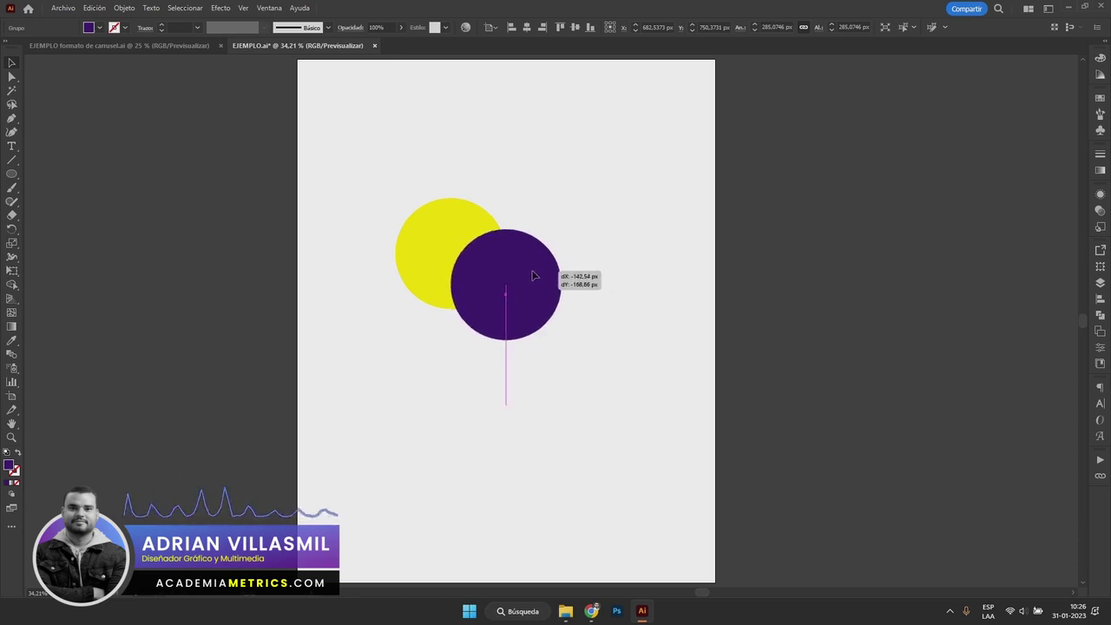
Reorder the purple circle, sending it backward and then bringing it to the front.
right_click(500, 260)
mouse_move(535, 463)
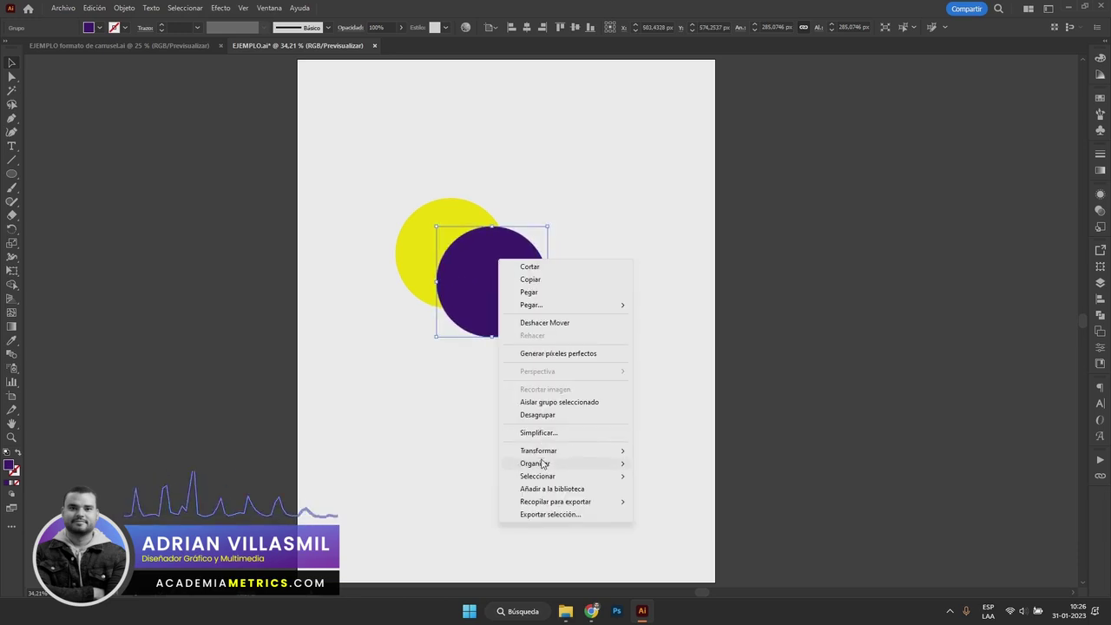
click(668, 489)
click(658, 277)
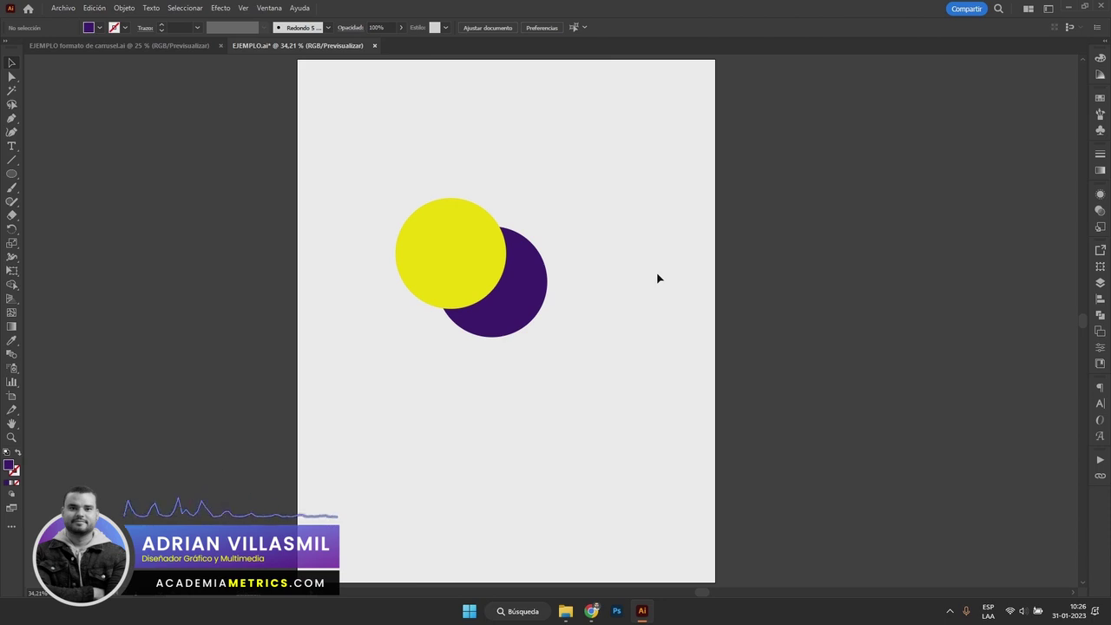
click(534, 276)
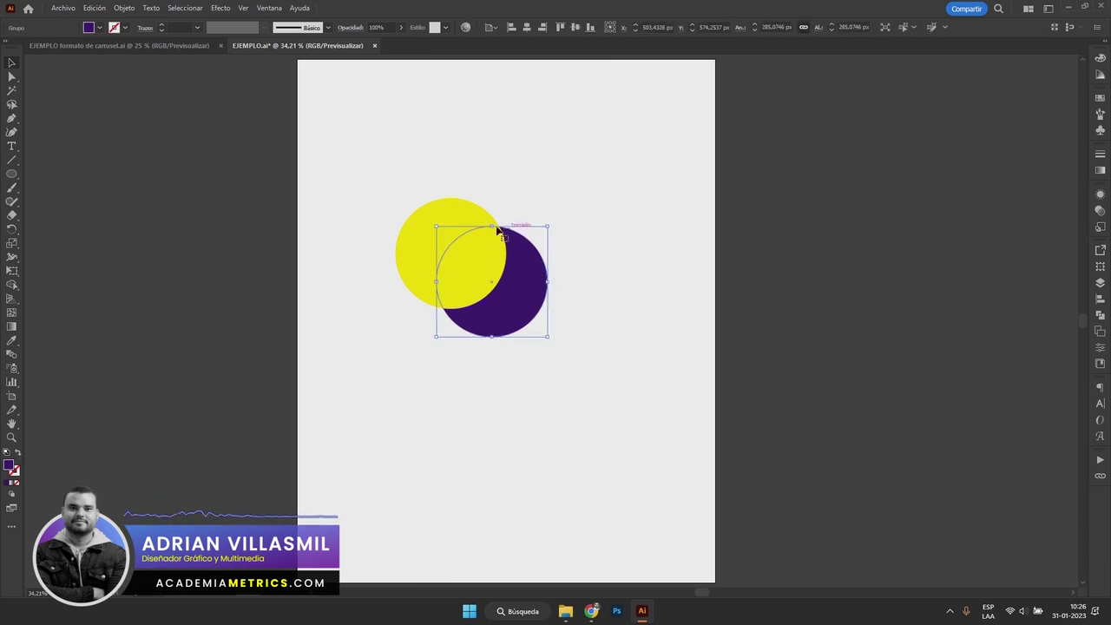
right_click(534, 276)
mouse_move(570, 476)
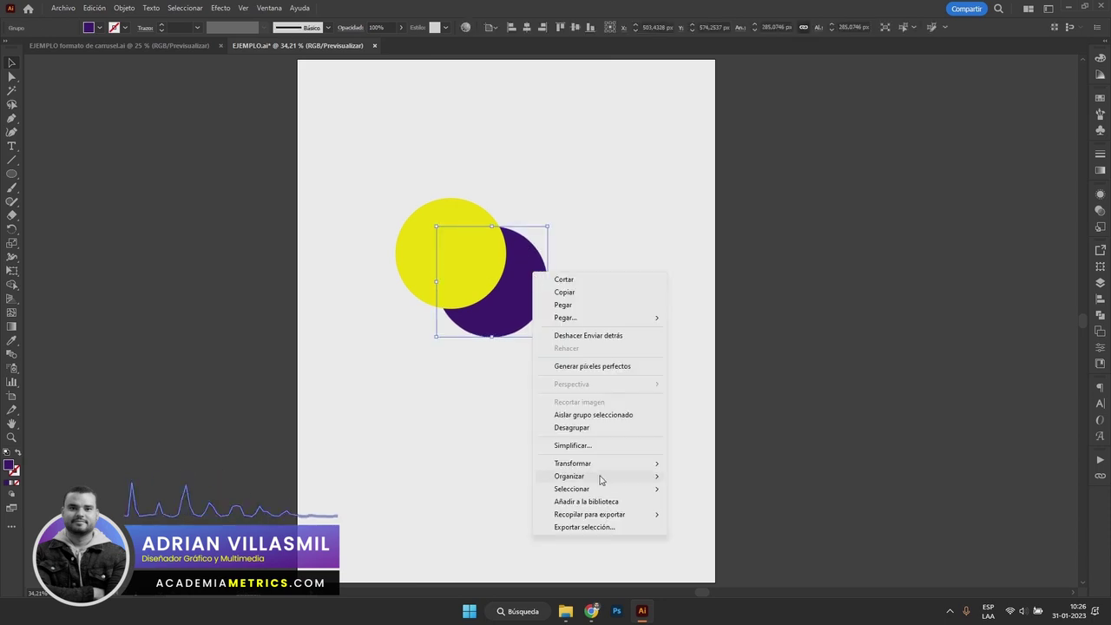
click(694, 482)
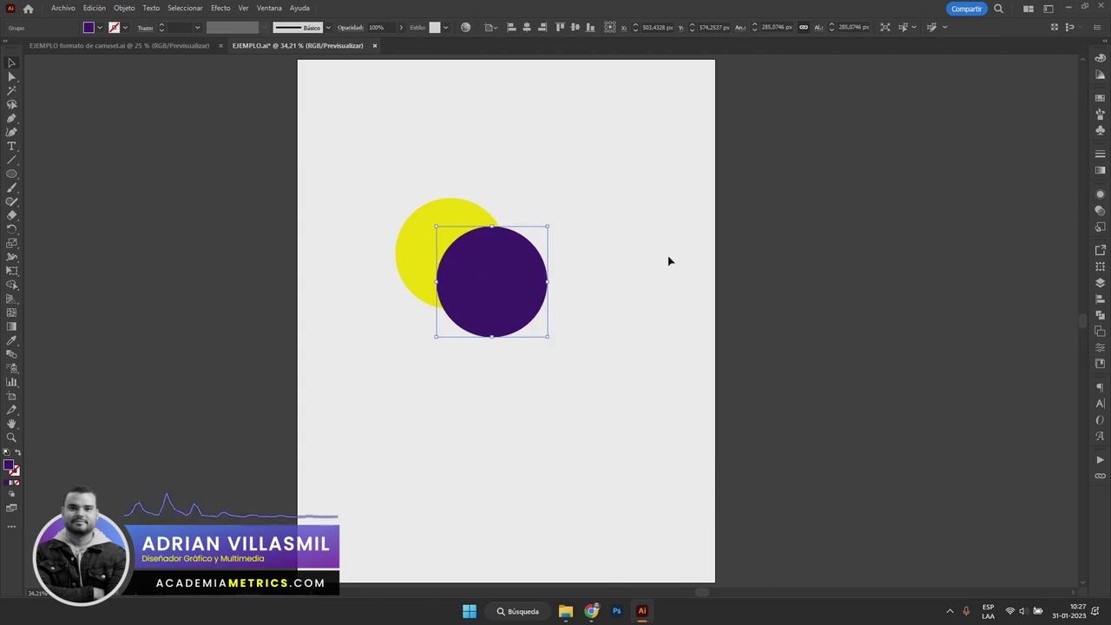
click(585, 162)
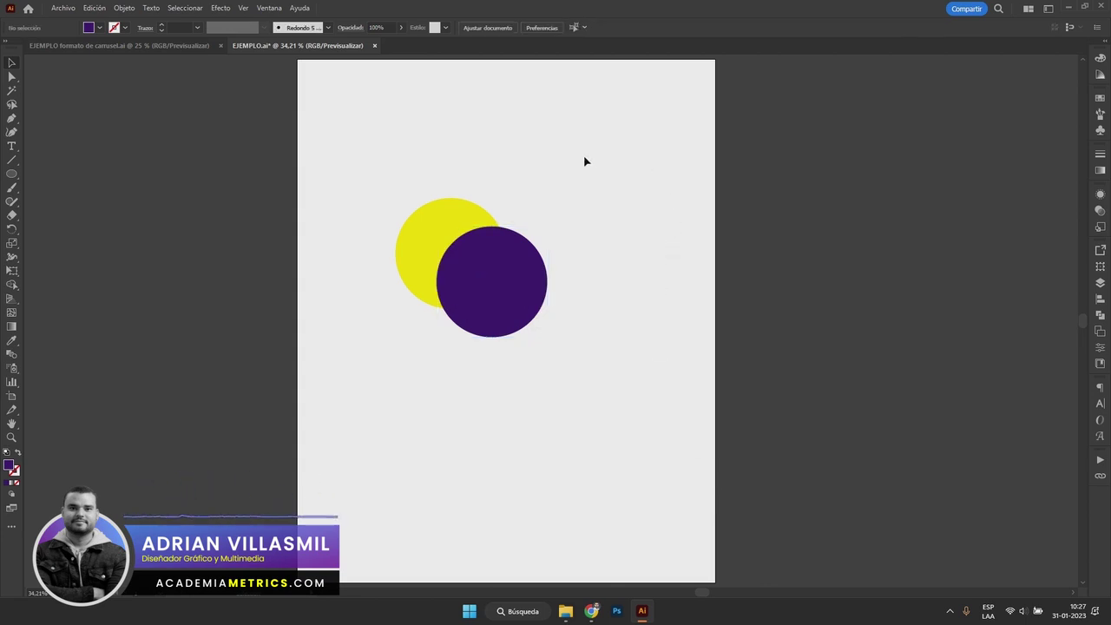
Marquee-select both overlapping circles together.
drag(585, 162, 397, 276)
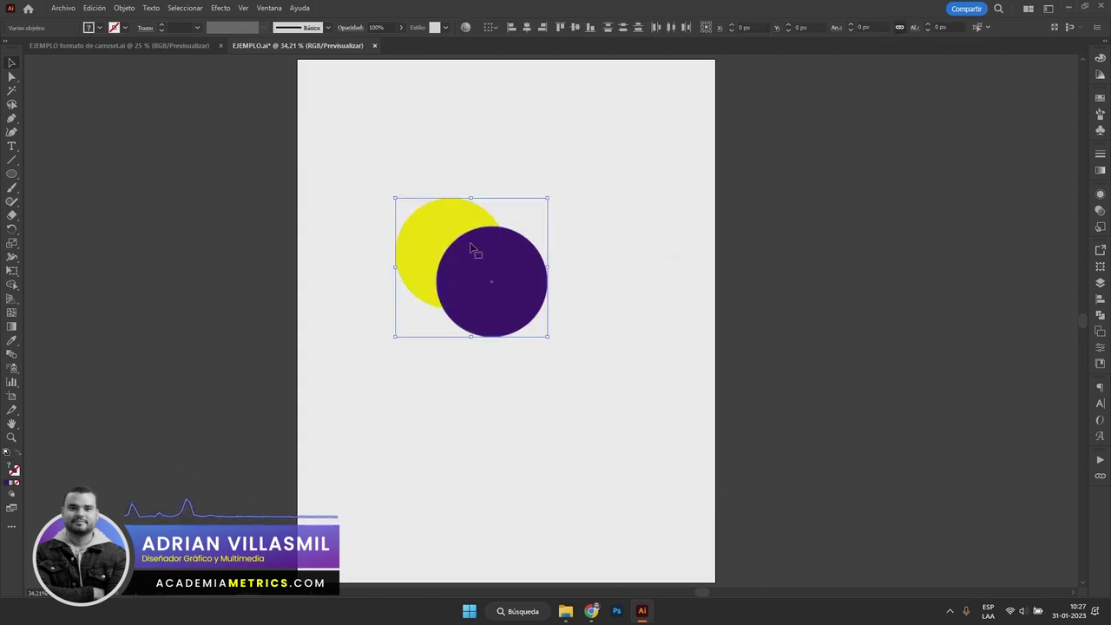
drag(596, 163, 407, 311)
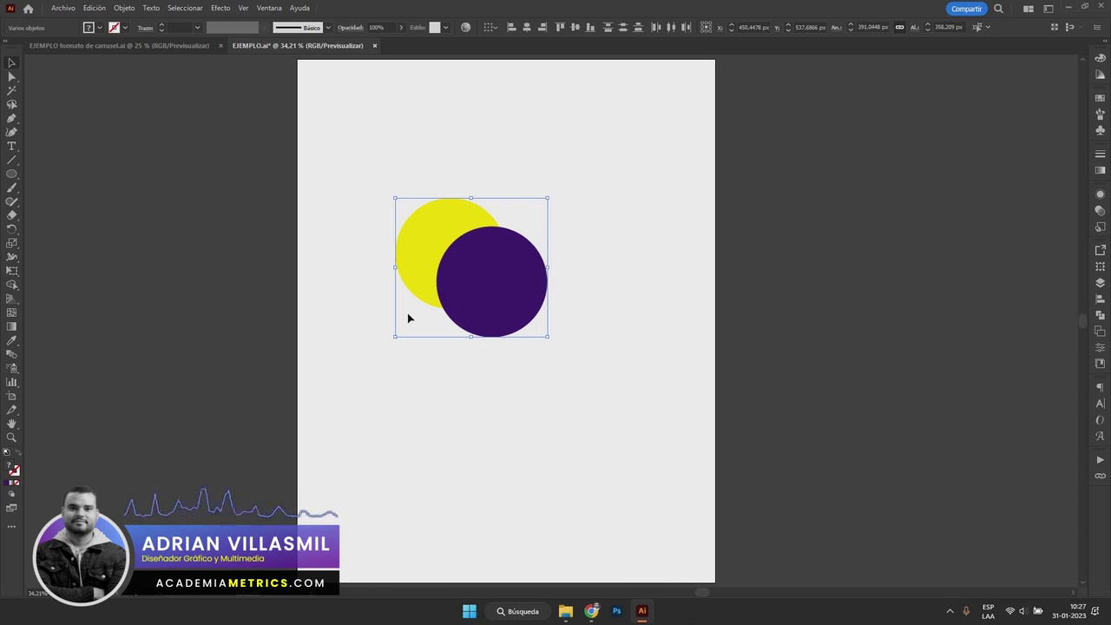
drag(607, 157, 400, 336)
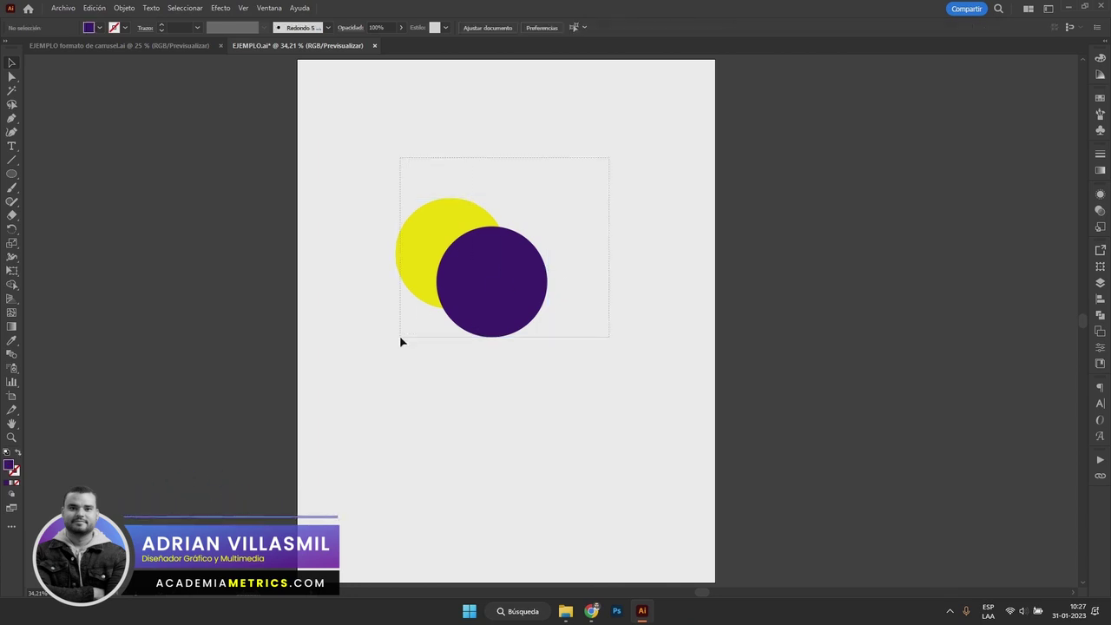
right_click(463, 268)
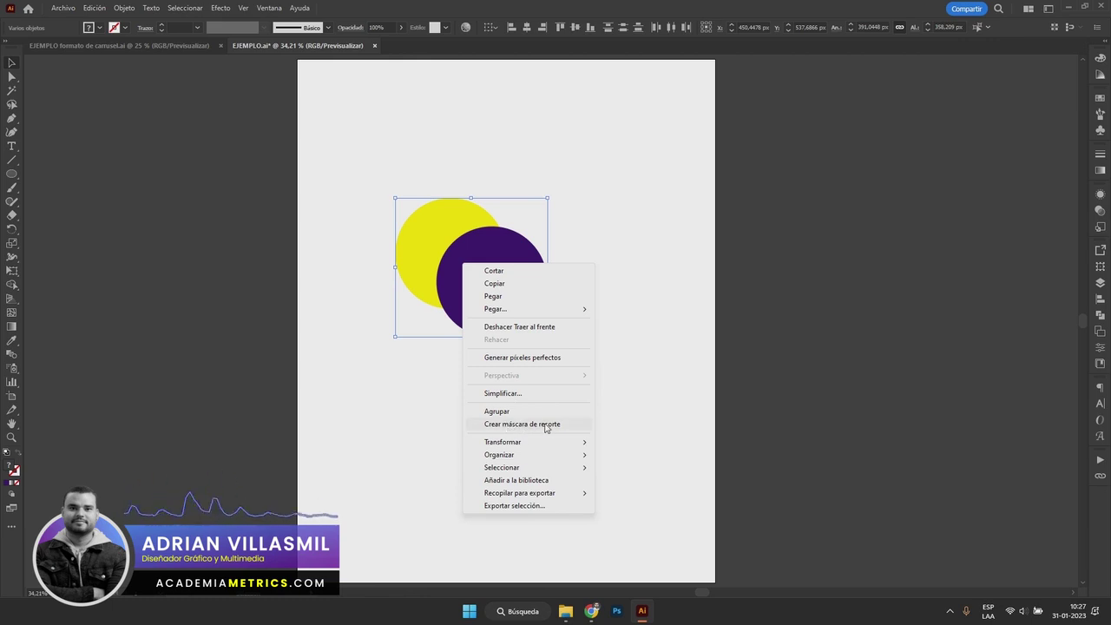
Make a clipping mask from the two circles, leaving a yellow lens-shaped overlap.
click(547, 425)
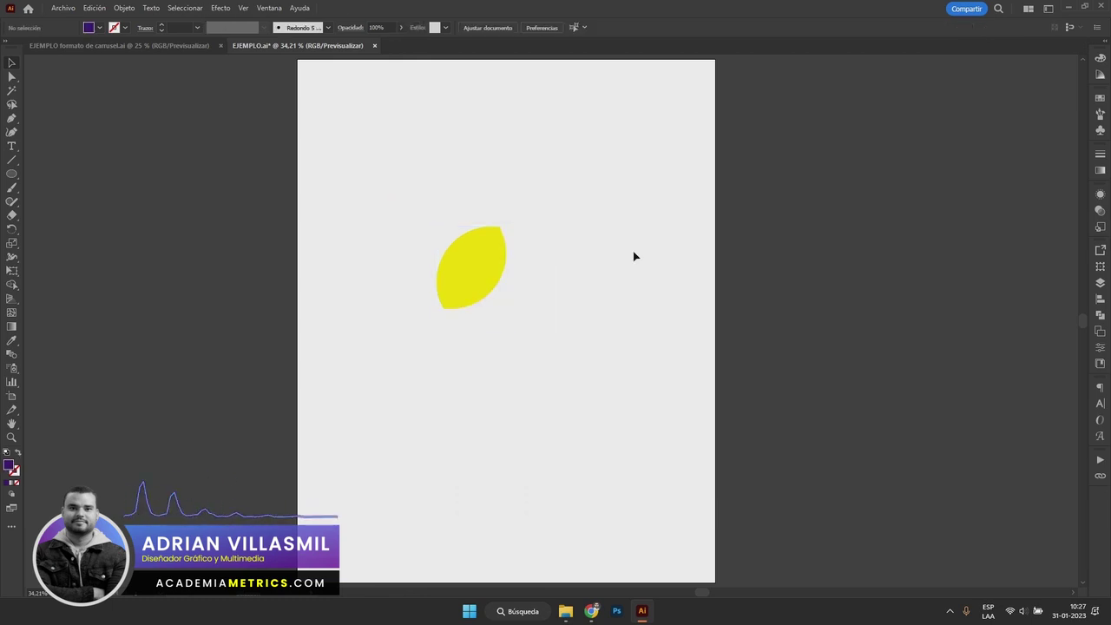
click(493, 230)
click(502, 237)
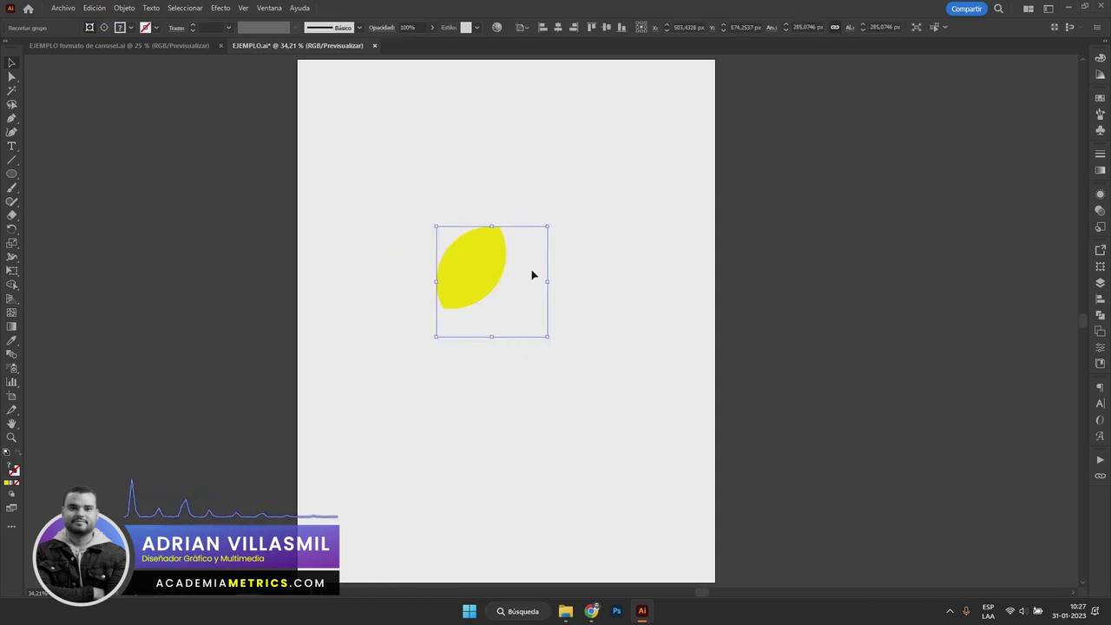
Move the lens shape onto the pasteboard and draw a rectangle from the artboard's top-left corner.
click(627, 290)
drag(471, 276, 544, 257)
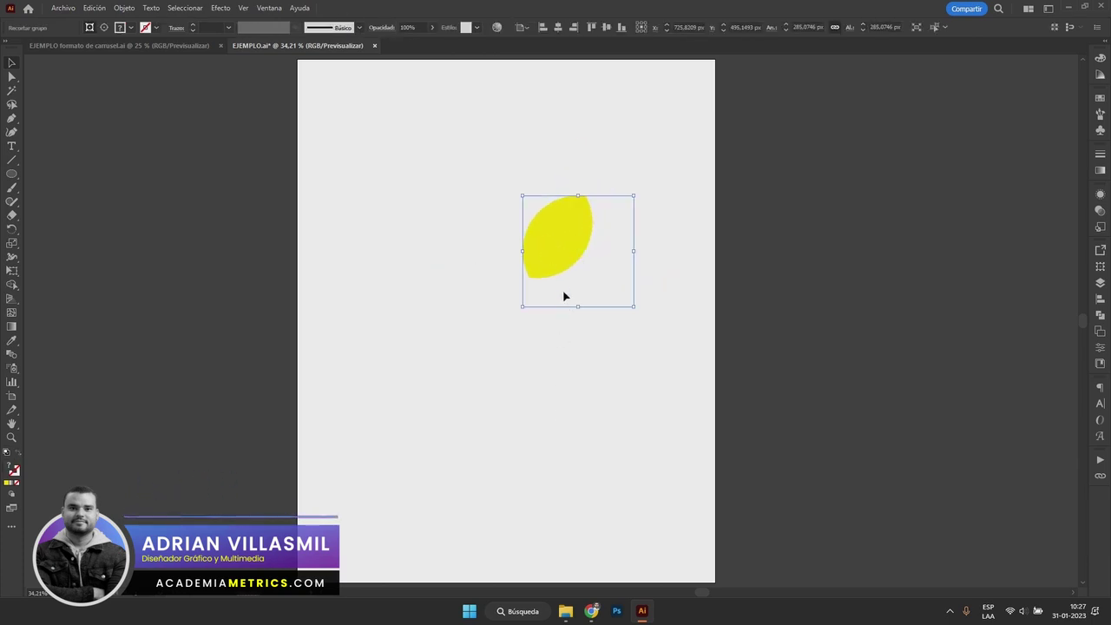
drag(564, 297, 903, 305)
drag(11, 173, 39, 175)
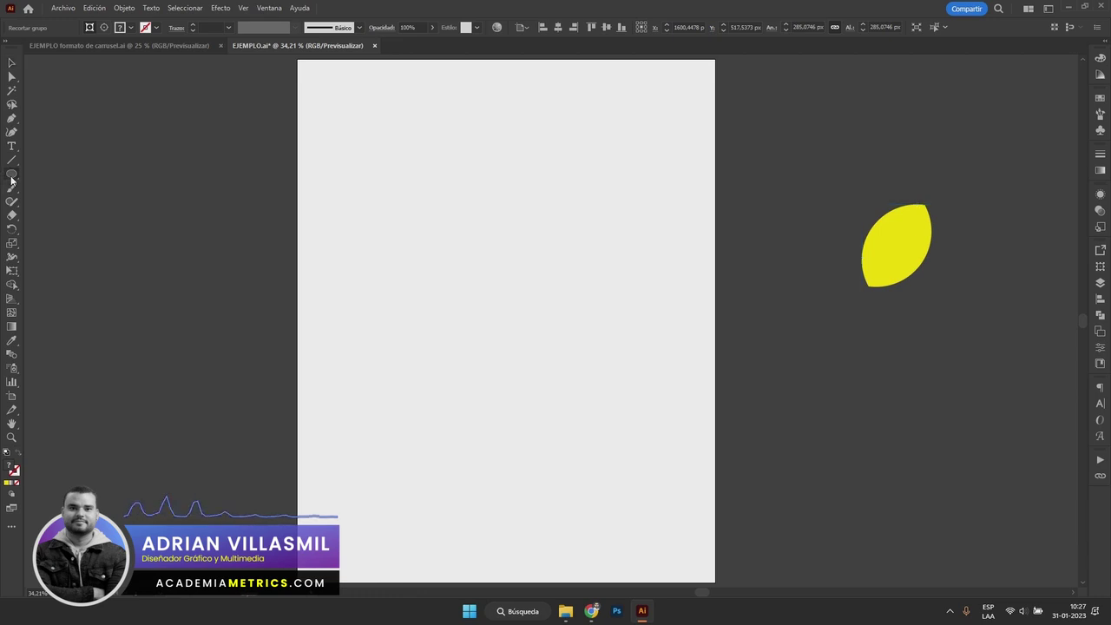
drag(298, 59, 514, 580)
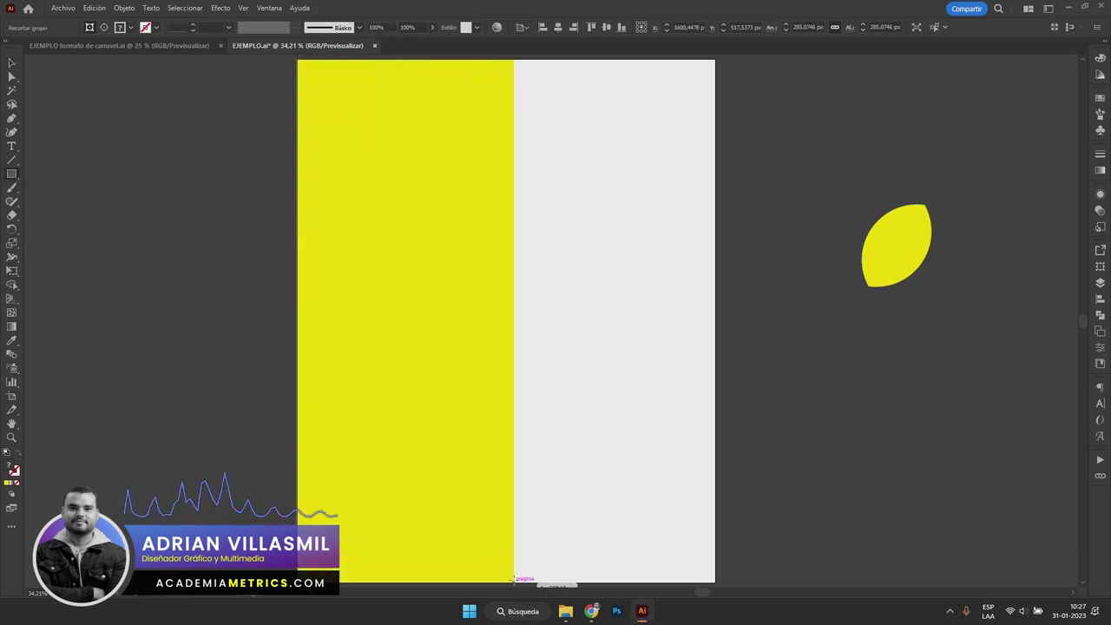
Place the starry night-sky photo from the module resources folder into the document.
click(12, 62)
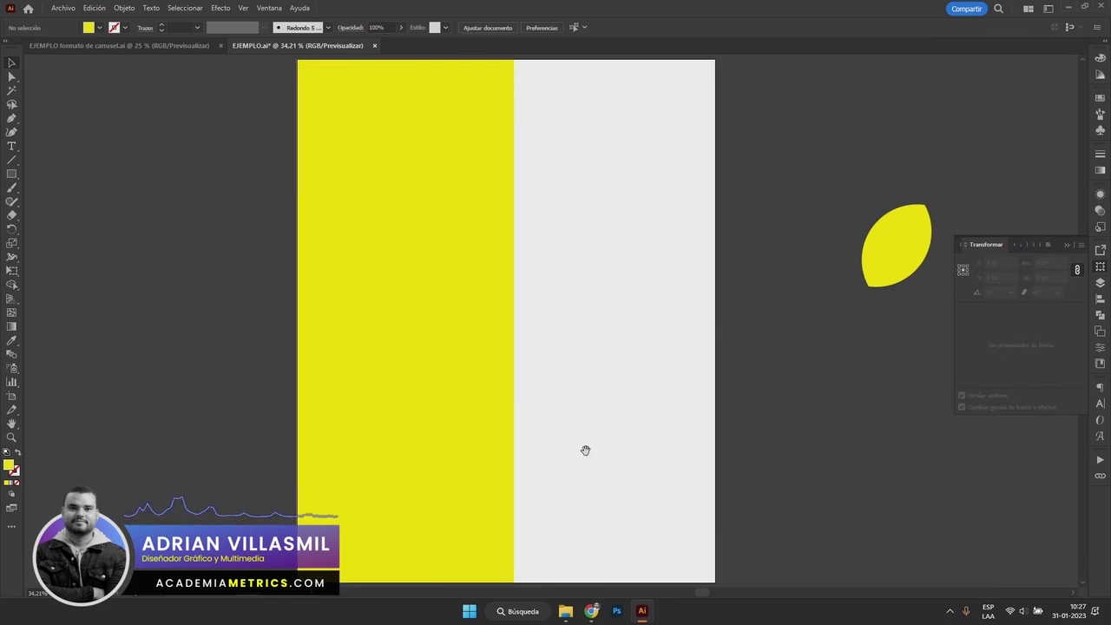
click(566, 611)
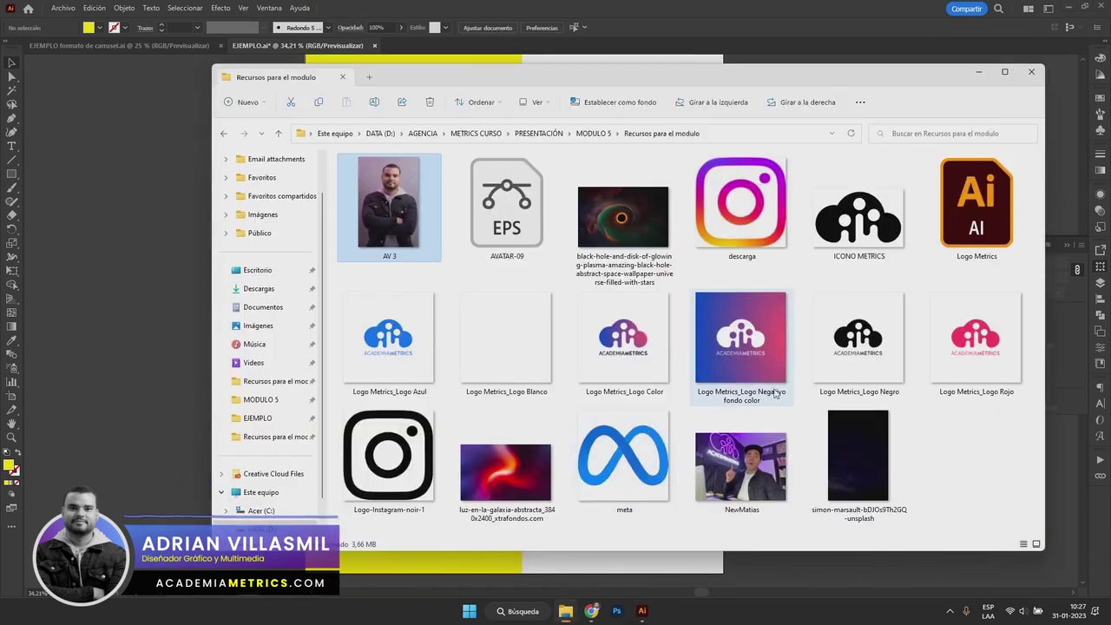
mouse_move(868, 455)
mouse_down()
mouse_move(151, 287)
mouse_move(532, 205)
mouse_up()
key(ctrl+minus)
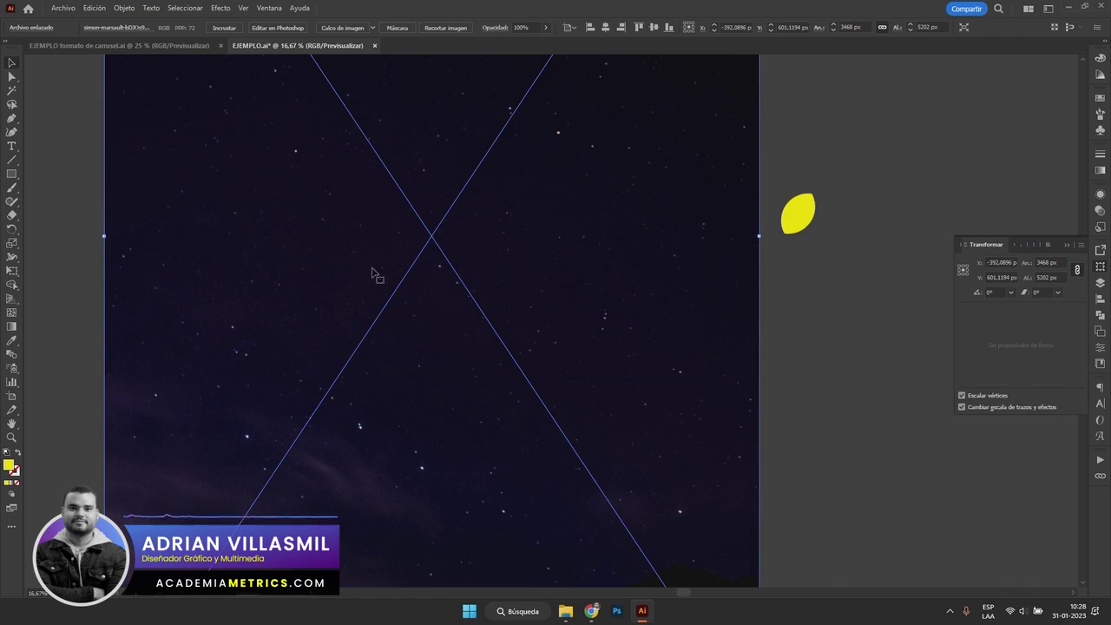
Scale the sky photo down to 740×1110 px and move it onto the artboard's right side.
drag(355, 261, 452, 260)
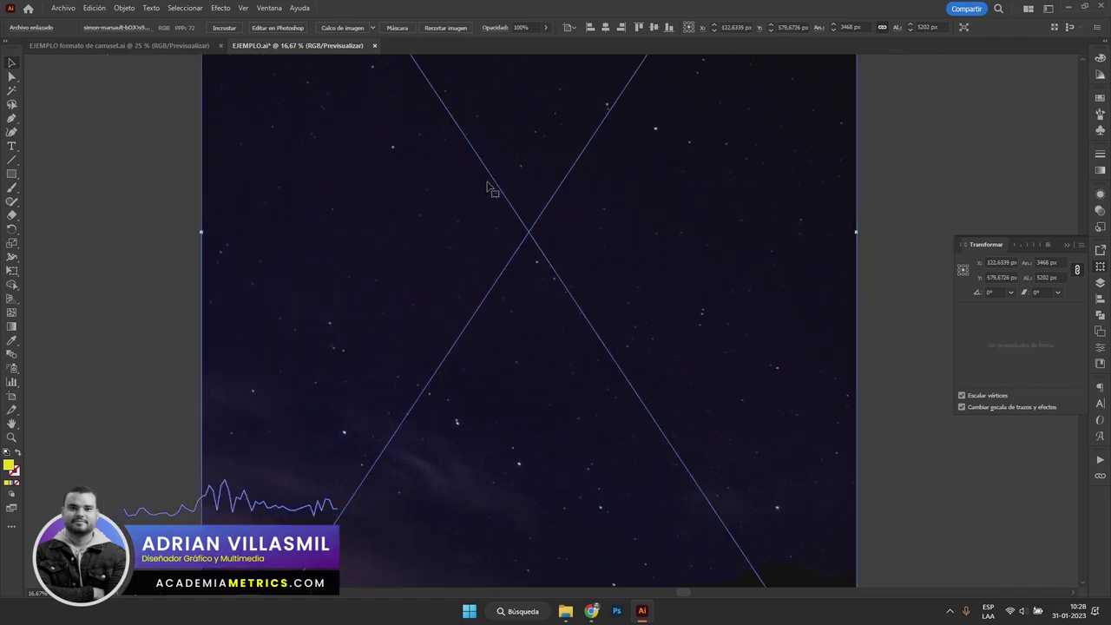
drag(857, 233, 749, 257)
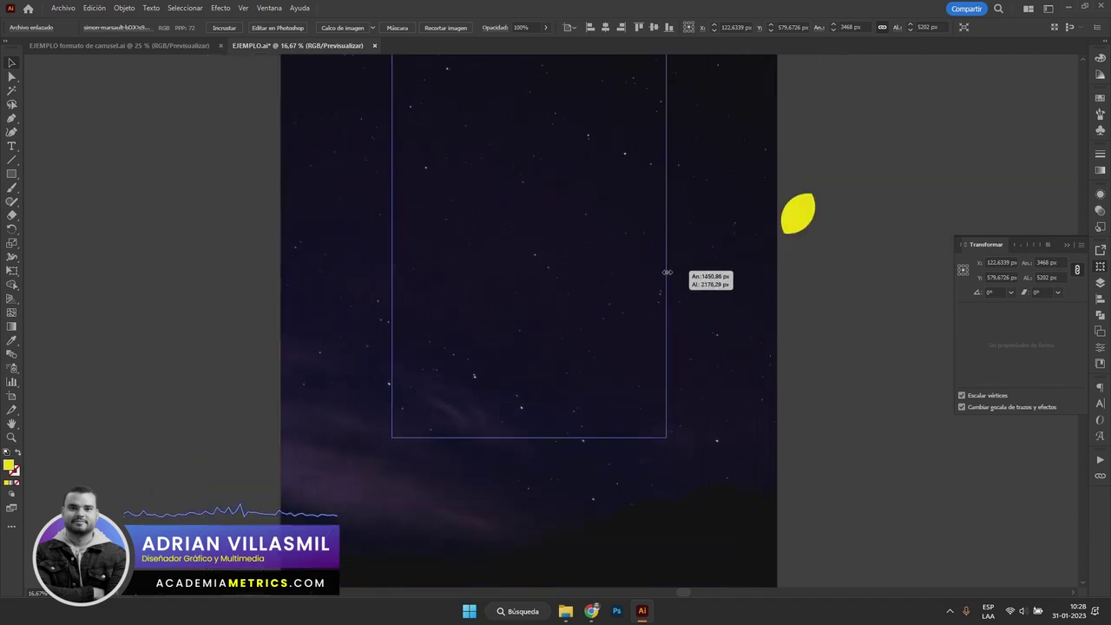
drag(749, 257, 666, 269)
drag(675, 230, 599, 245)
scroll(622, 208, up, 1)
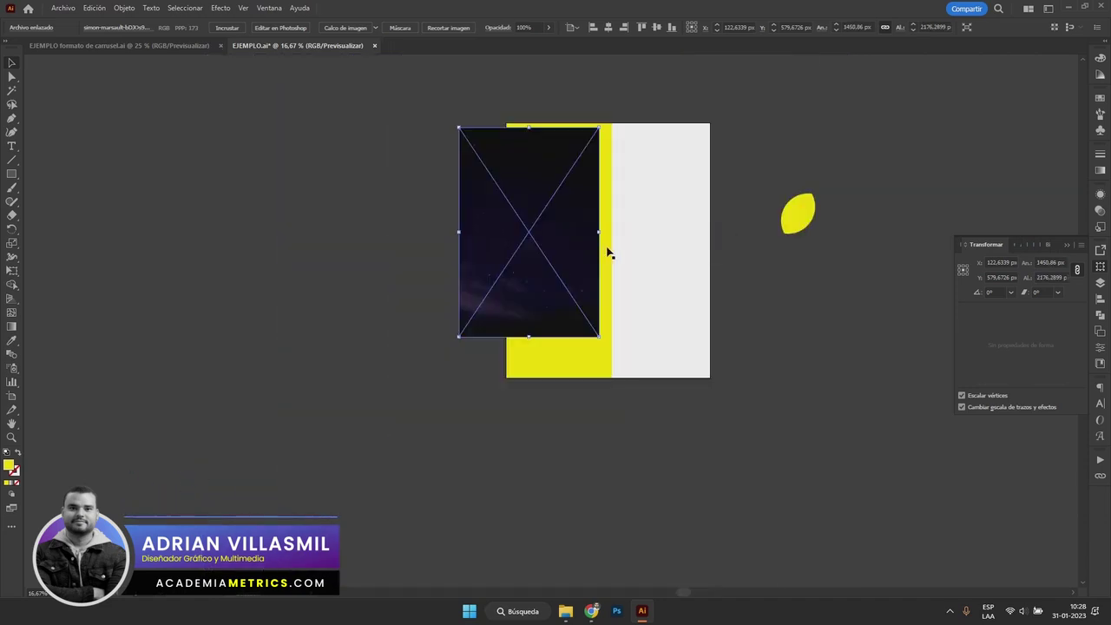
scroll(620, 218, right, 3)
drag(265, 193, 414, 229)
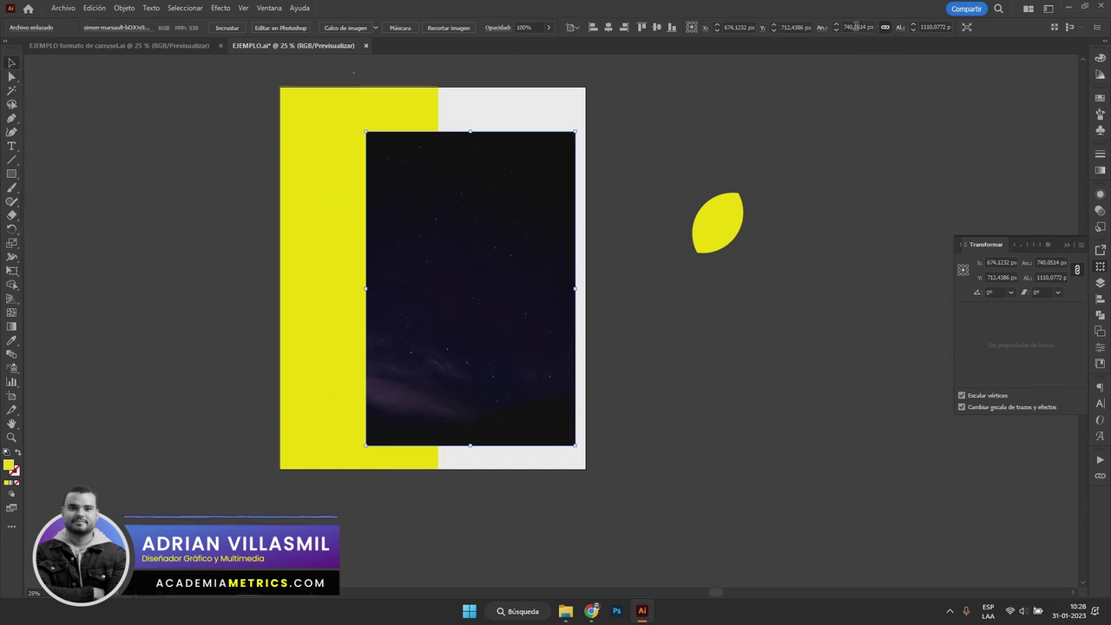
Resize the night-sky photo to 900×1350 px using the proportion lock and width handle.
click(914, 27)
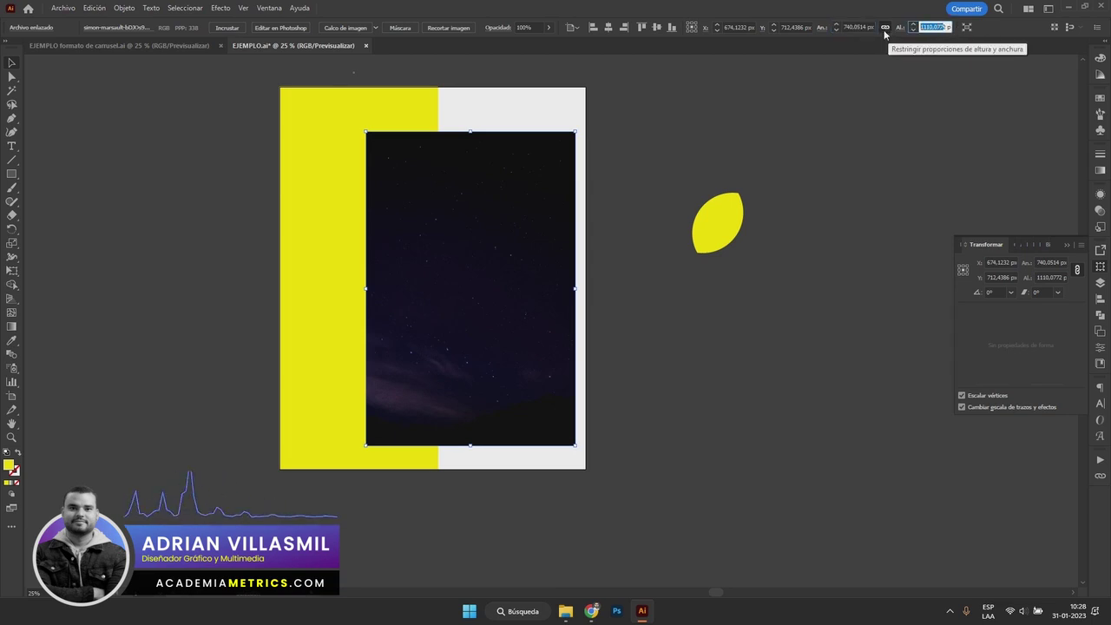
click(883, 28)
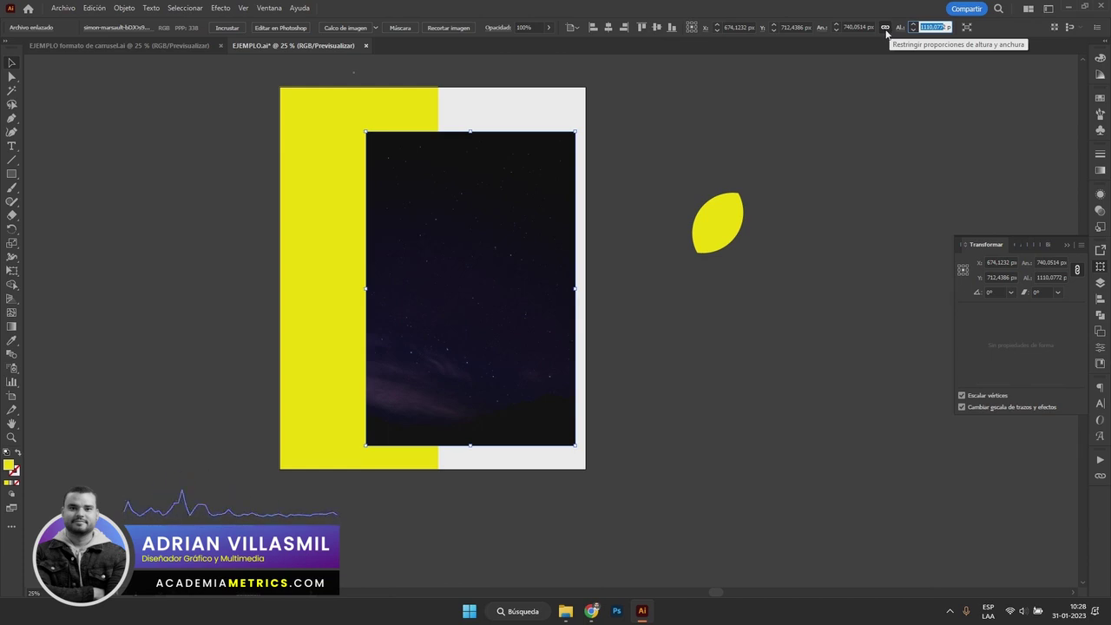
click(886, 29)
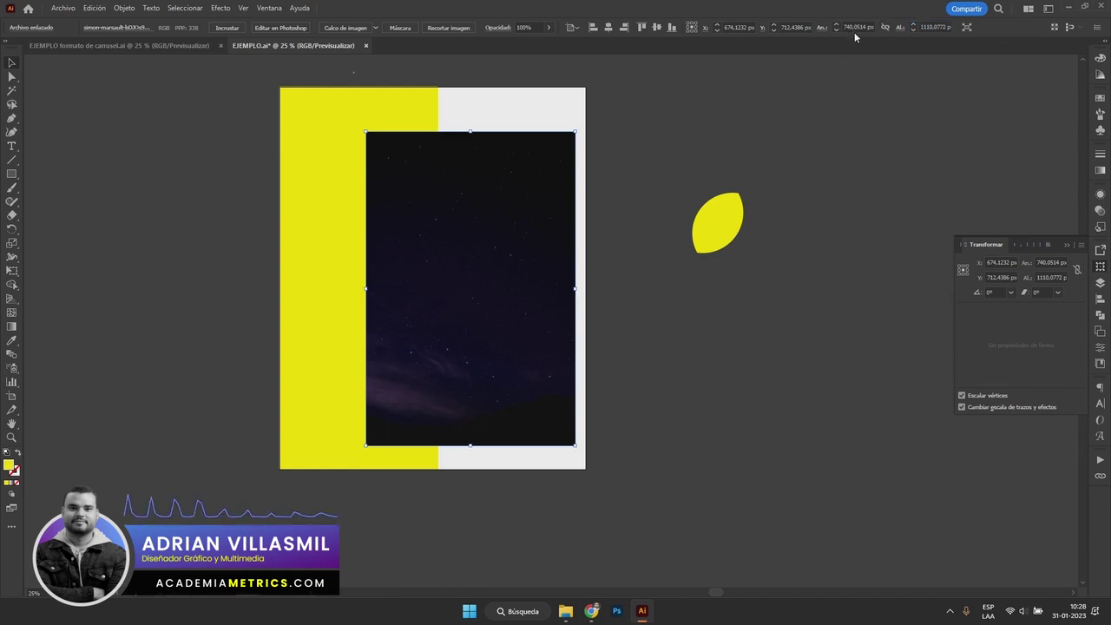
drag(575, 289, 540, 291)
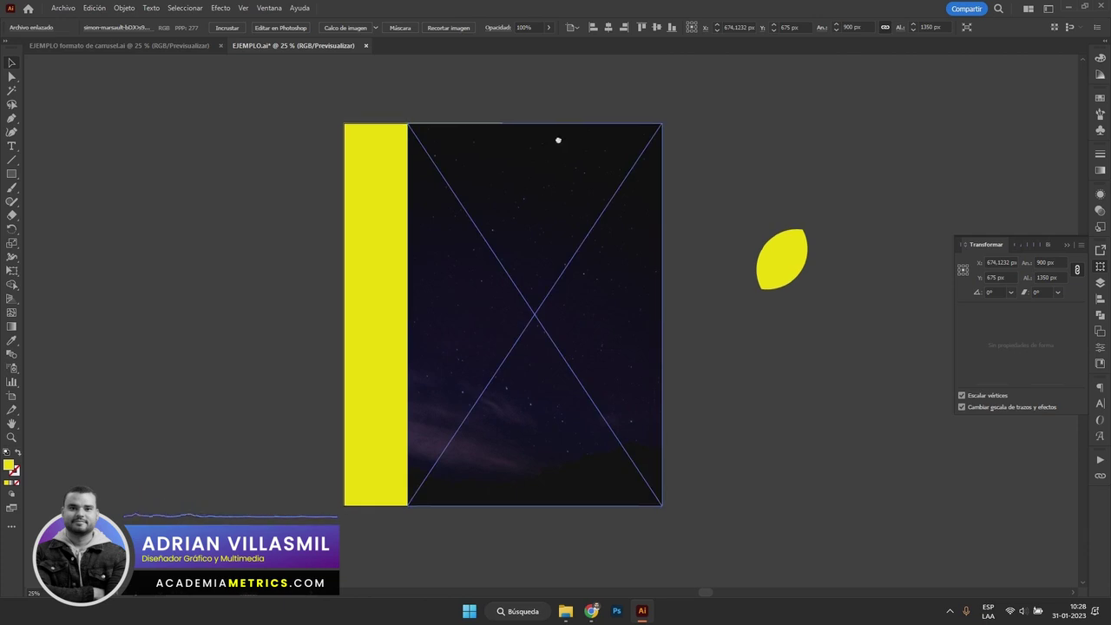
Move the night-sky photo left over the yellow strip and deselect it.
click(556, 174)
drag(556, 212, 448, 212)
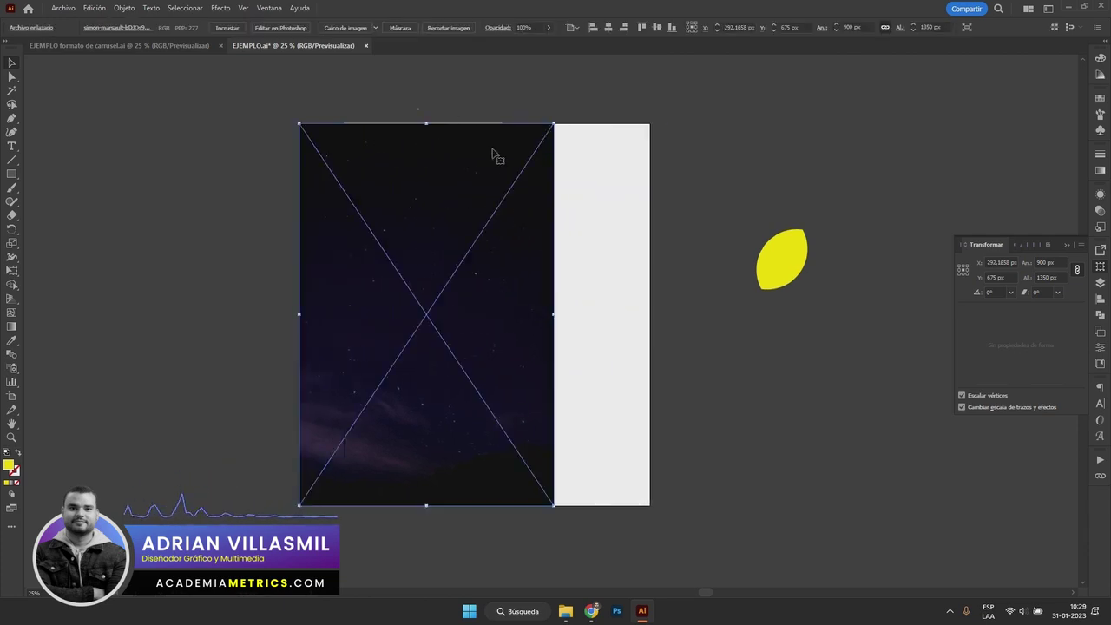
scroll(468, 161, up, 1)
drag(454, 250, 422, 208)
key(ctrl+shift+a)
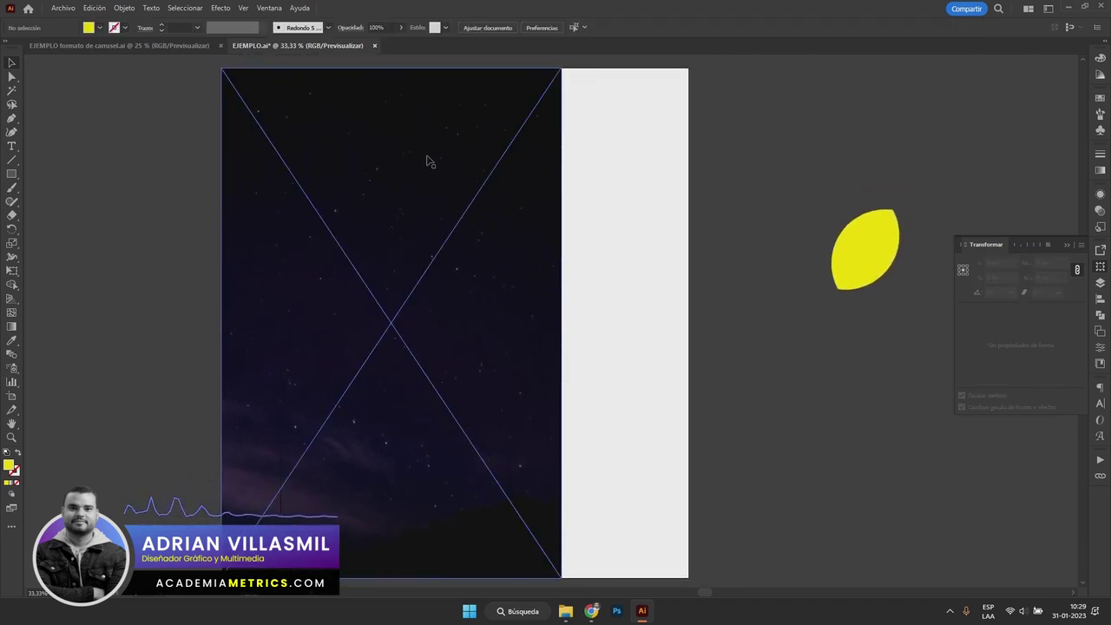
Send the sky photo behind the yellow rectangle and clip it to that rectangle.
click(428, 161)
right_click(429, 160)
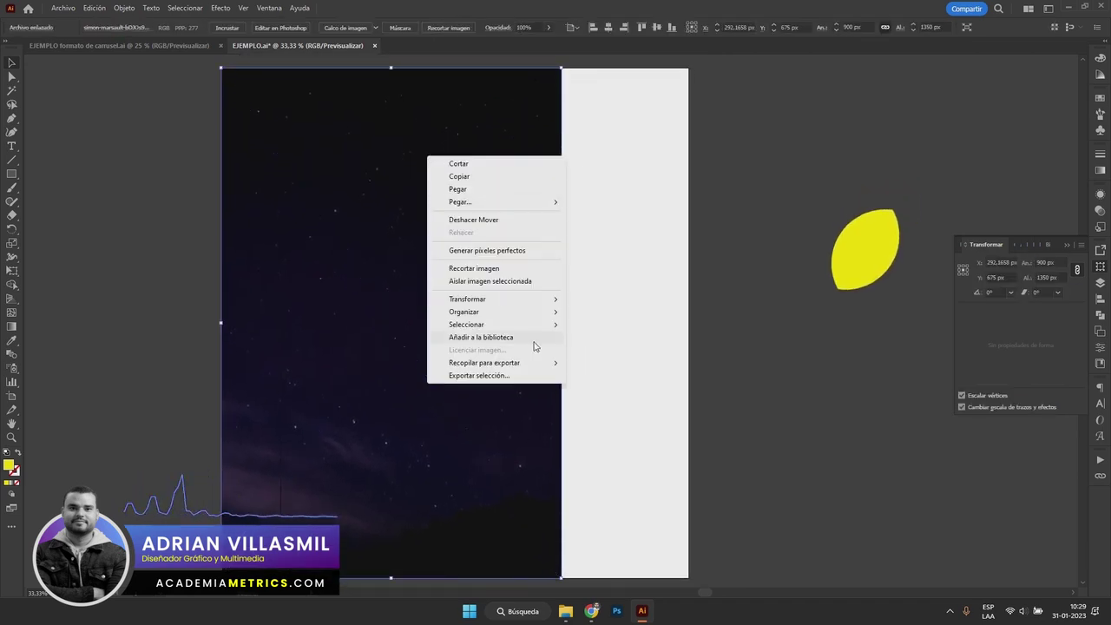
mouse_move(464, 312)
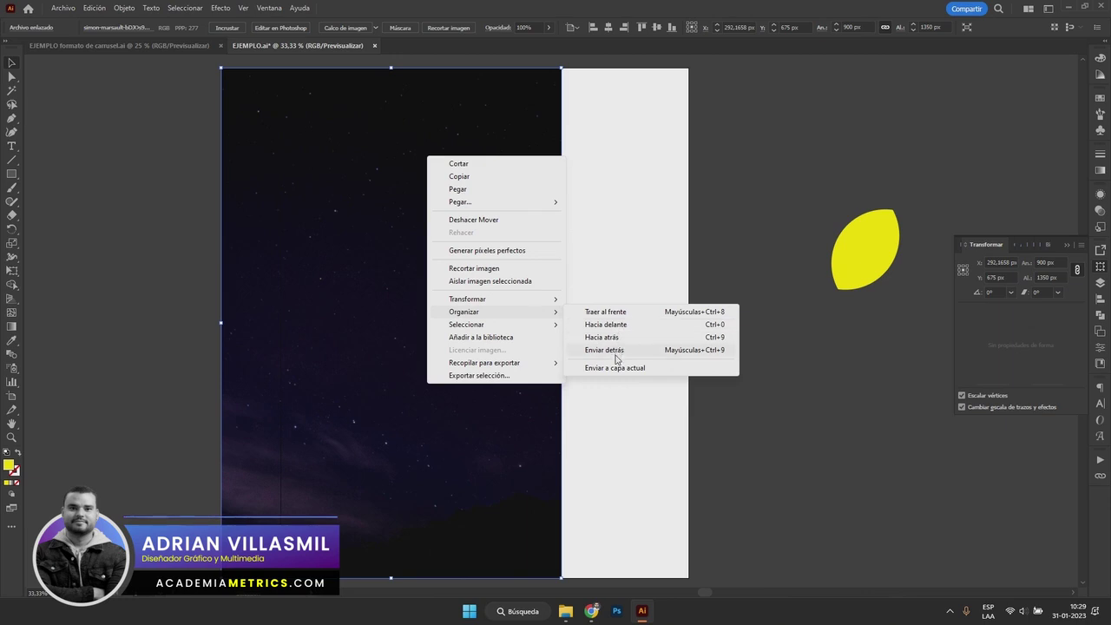
click(616, 359)
drag(634, 184, 429, 286)
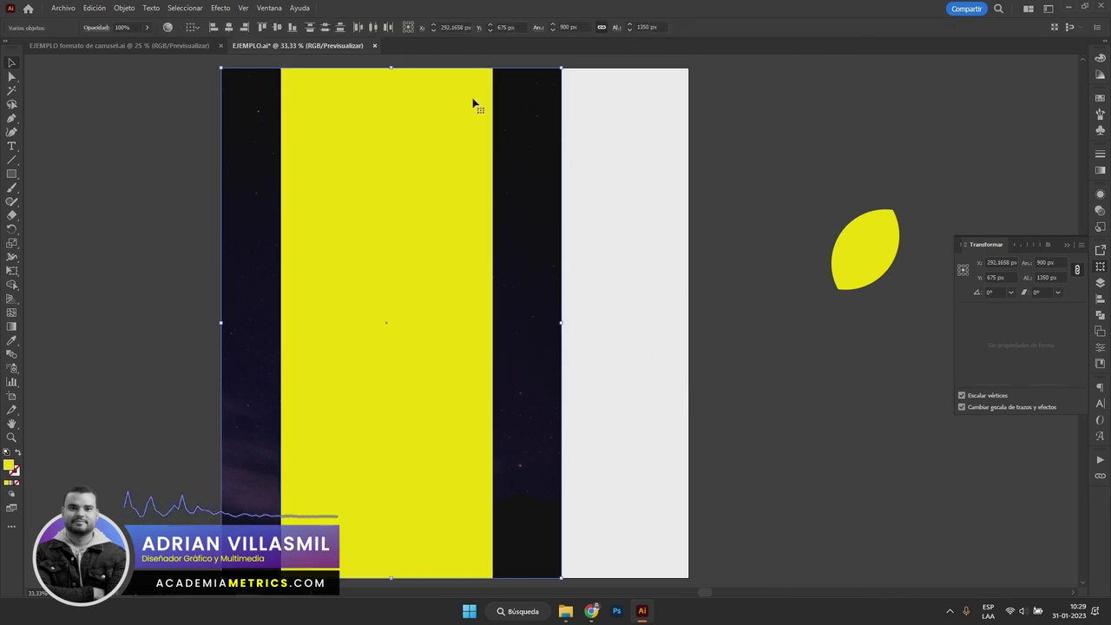
right_click(433, 184)
click(486, 339)
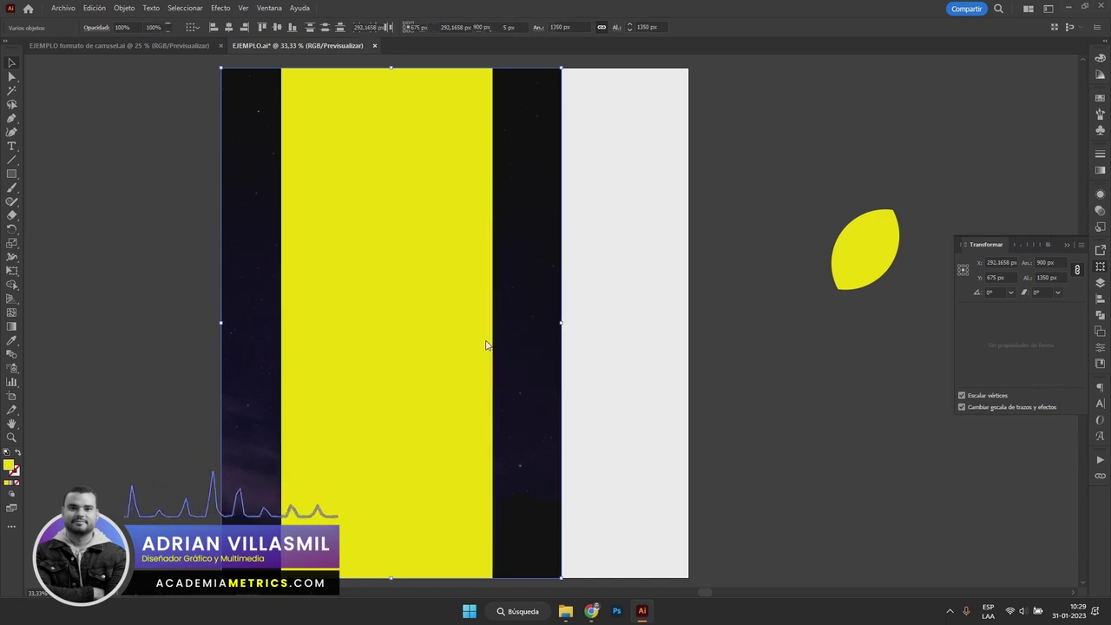
click(553, 324)
Select the yellow leaf shape and undo its accidental move.
scroll(608, 362, left, 2)
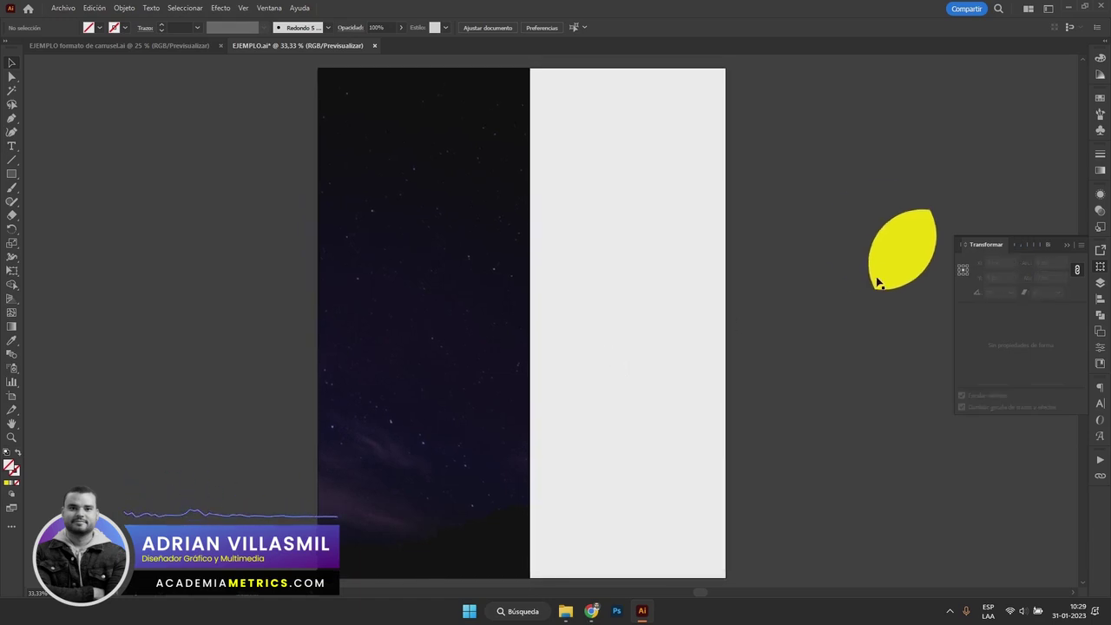
drag(898, 256, 701, 268)
key(ctrl+z)
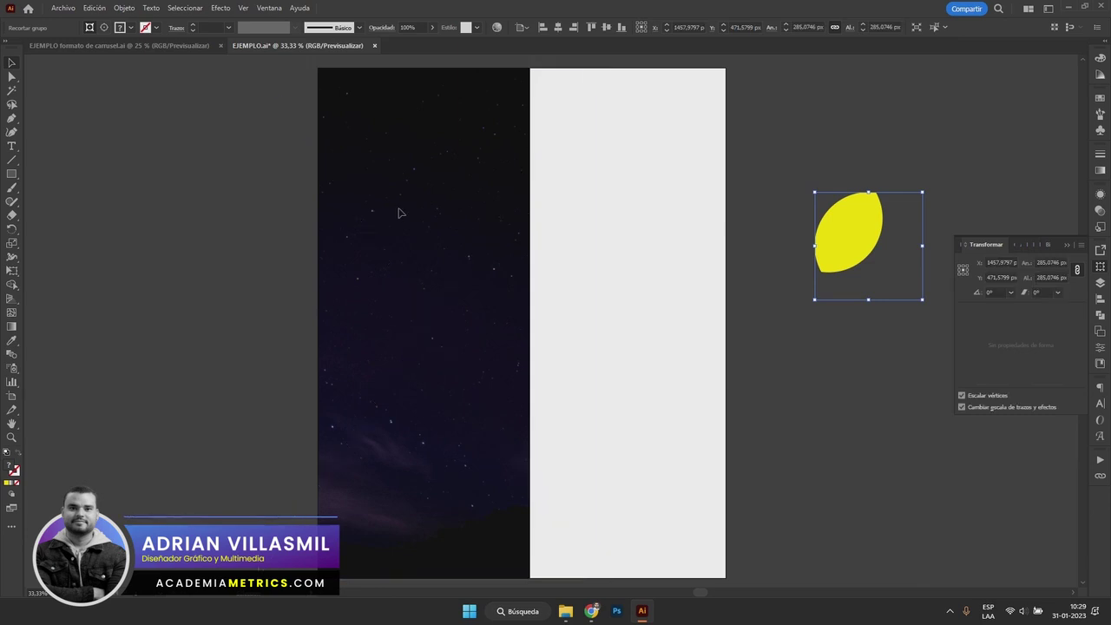
Select the photo inside the clipping mask and try shifting it right within the mask.
click(399, 213)
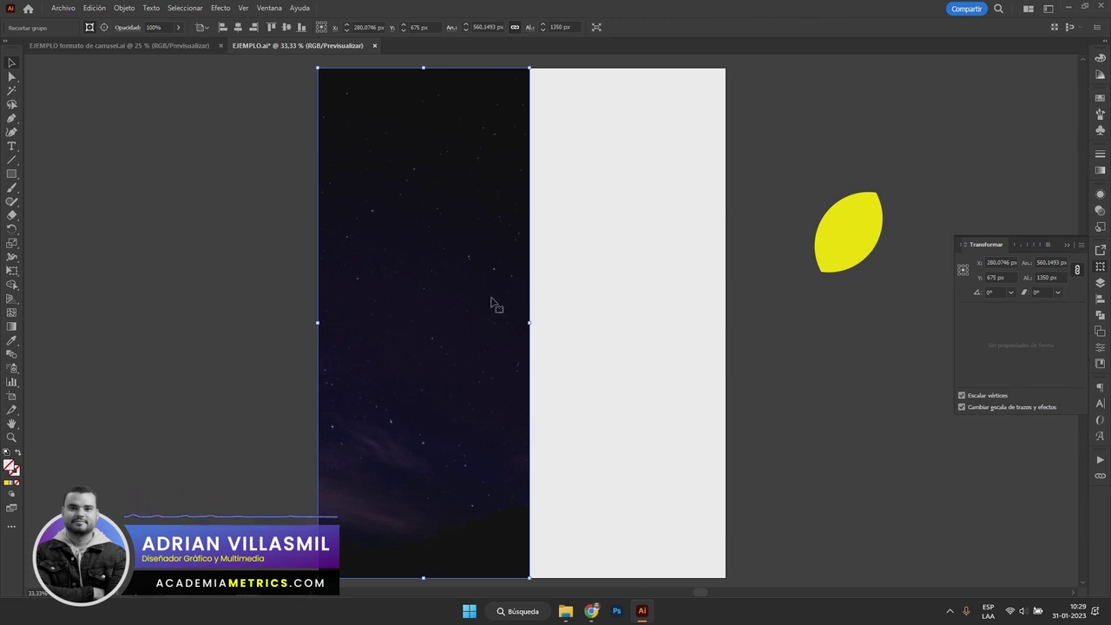
click(103, 27)
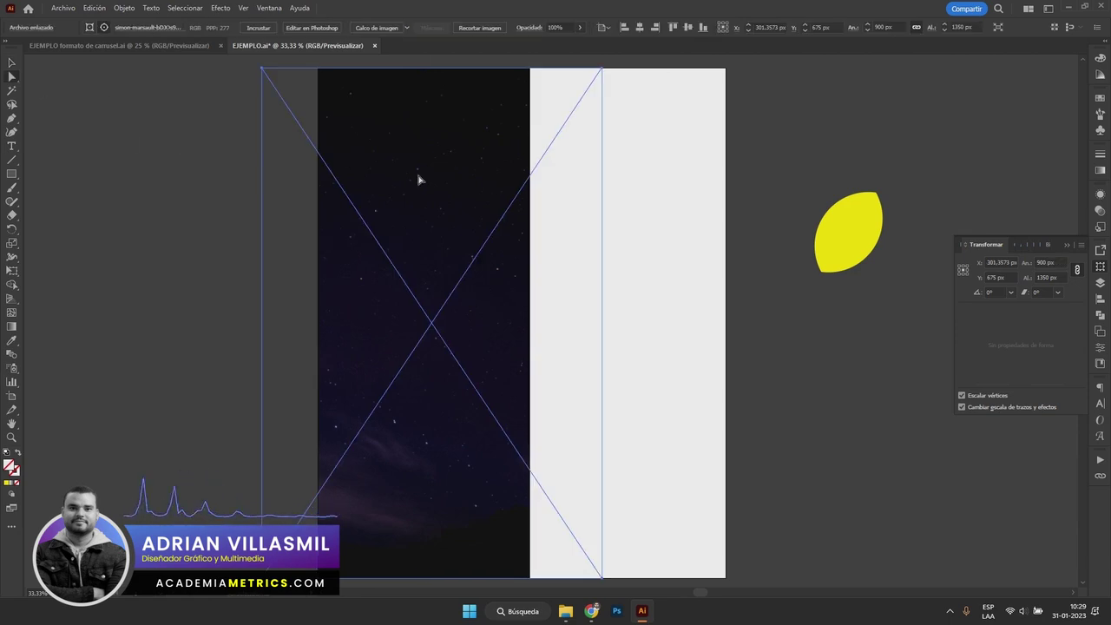
mouse_move(419, 179)
mouse_down()
mouse_move(453, 180)
mouse_move(466, 228)
mouse_move(285, 307)
mouse_move(491, 222)
mouse_up()
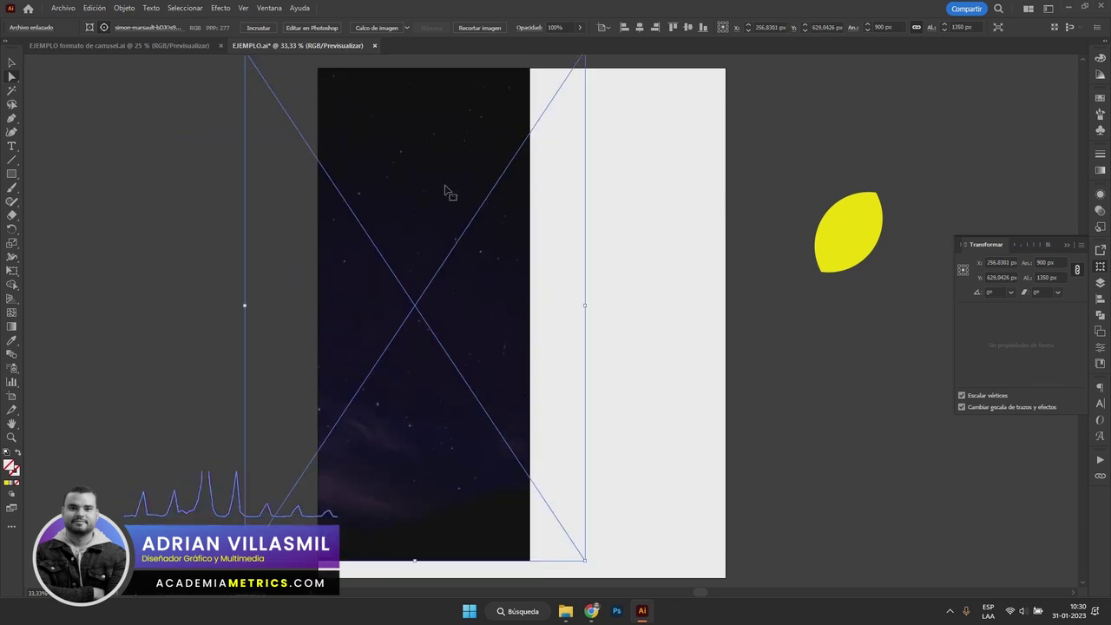
key(ctrl+z)
key(ctrl+shift+z)
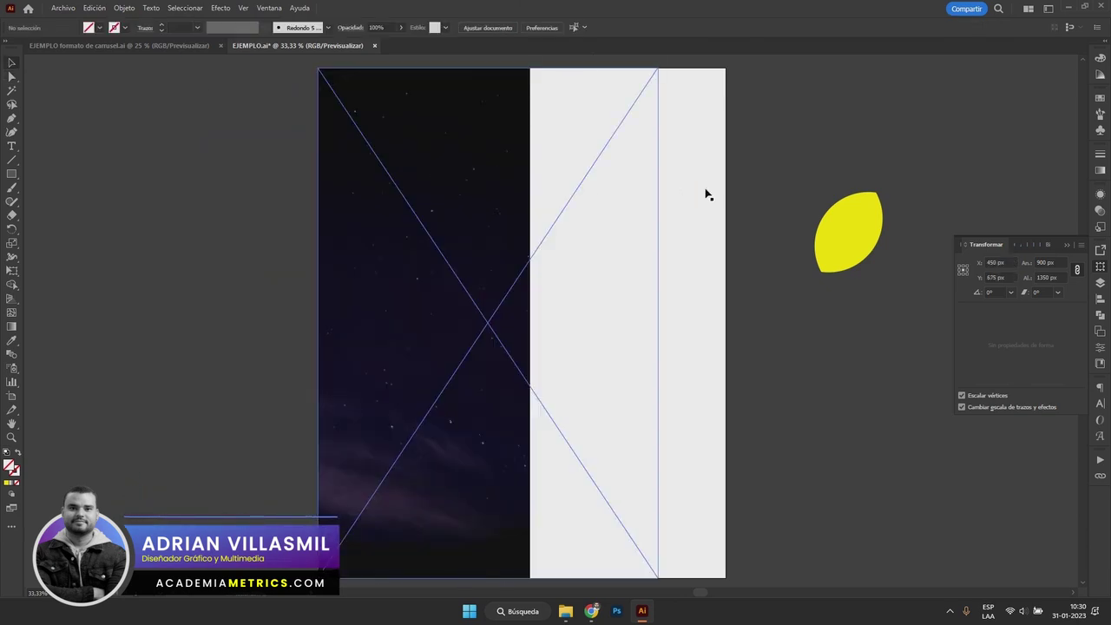
Check the dark starry clipped group by selecting and deselecting it.
click(681, 178)
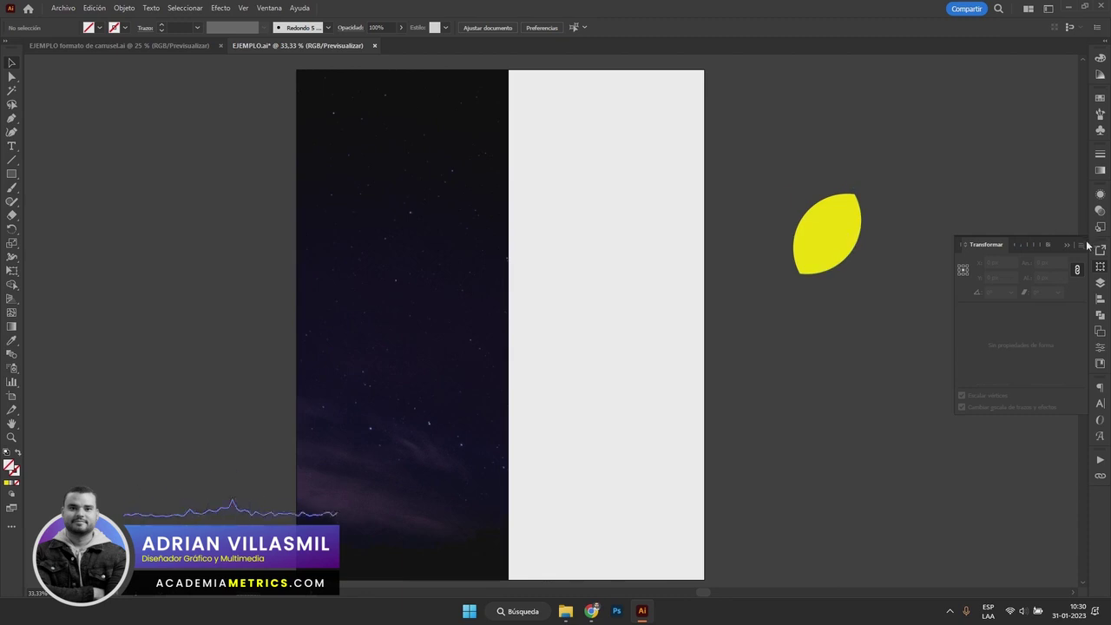
click(524, 161)
click(435, 211)
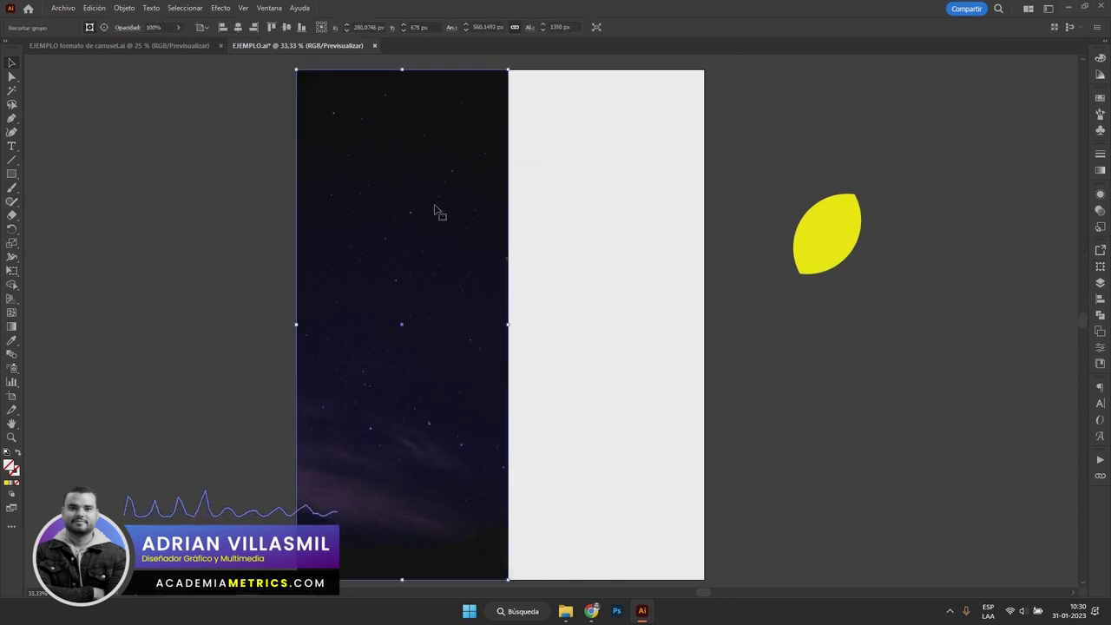
click(564, 220)
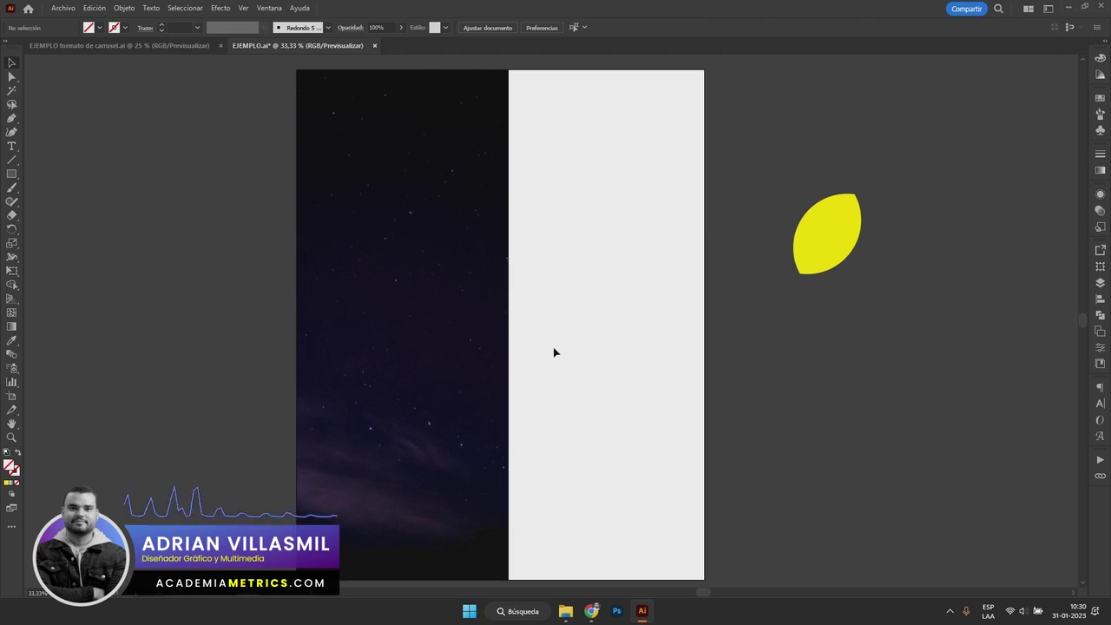
click(439, 265)
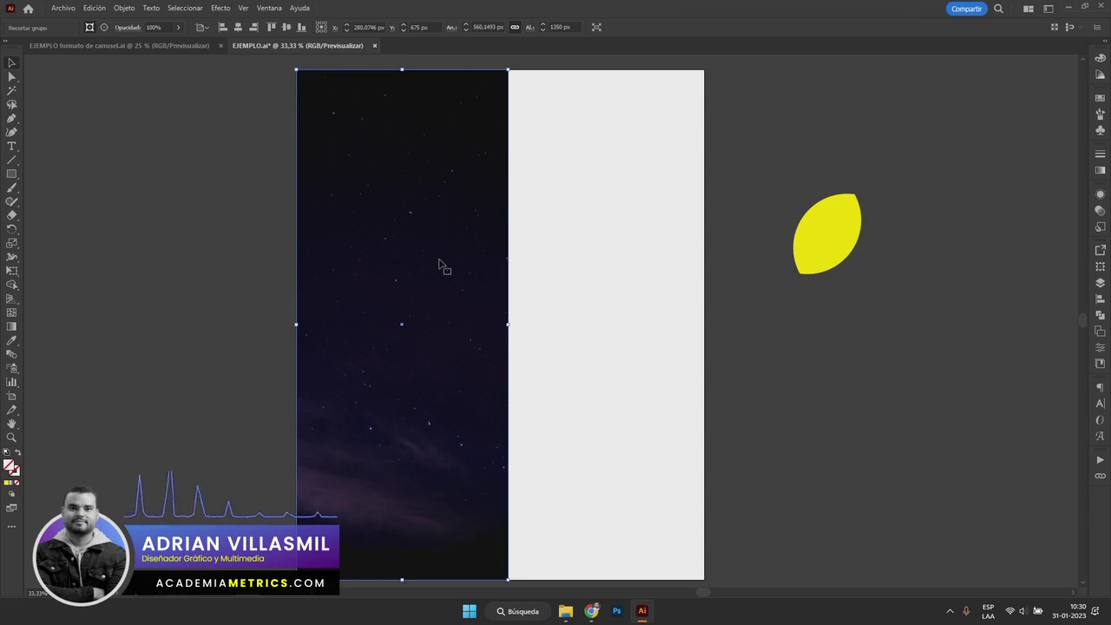
click(568, 285)
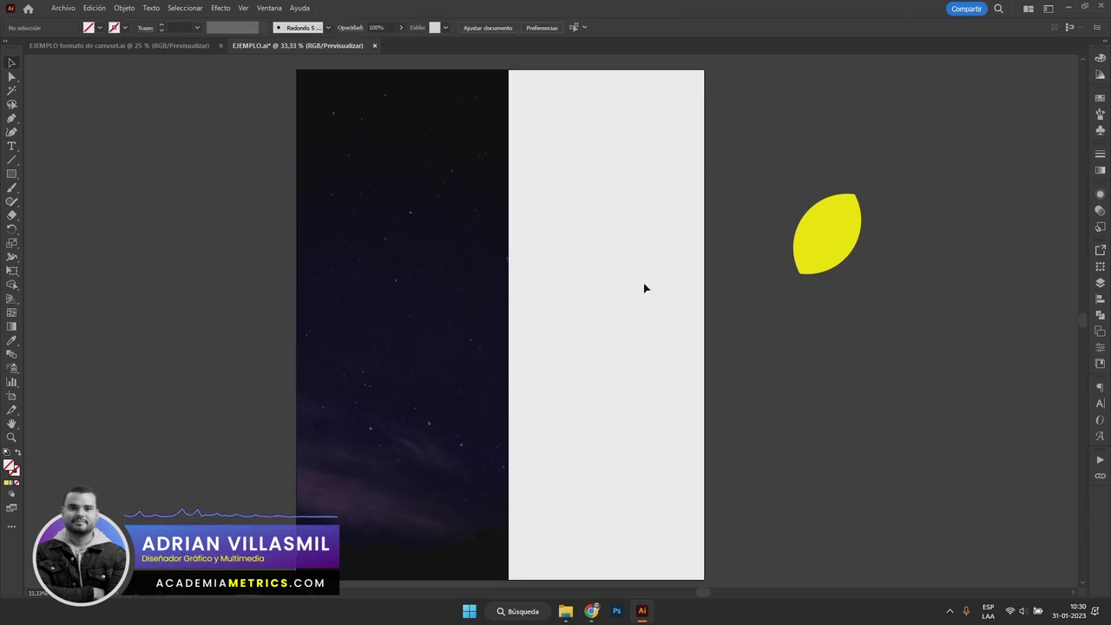
click(500, 252)
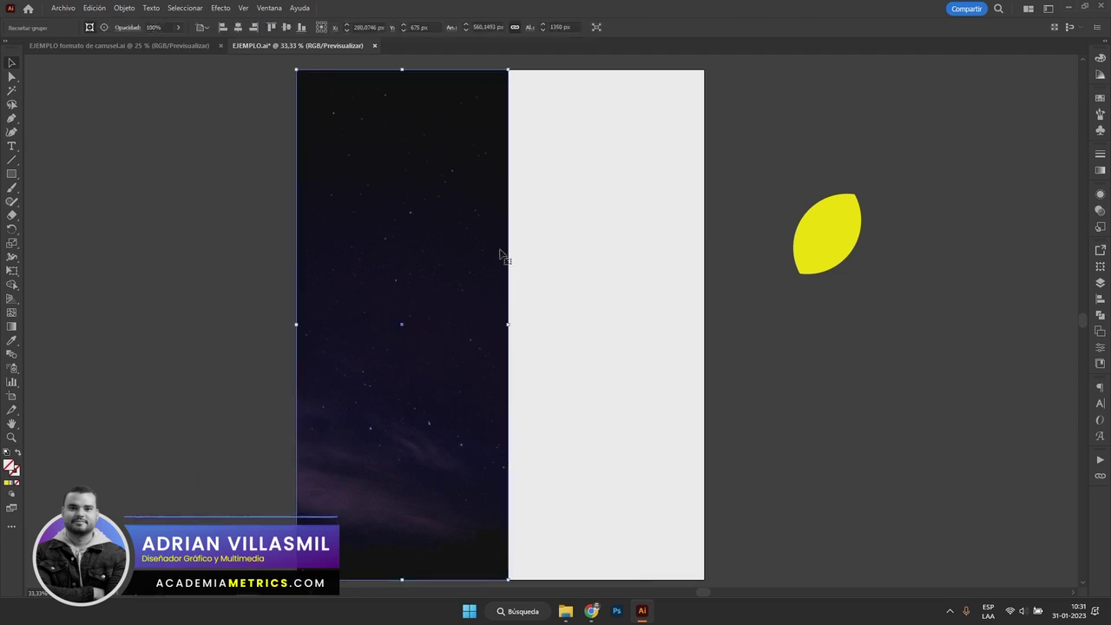
click(574, 236)
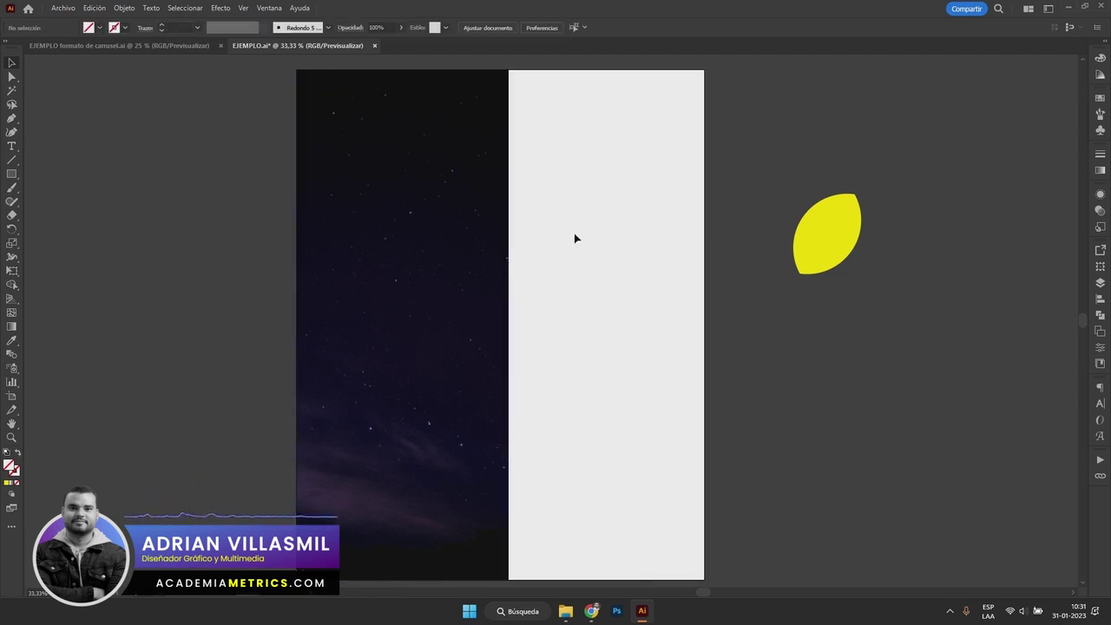
Drag astronauta.png from the module resources folder onto the canvas.
click(565, 610)
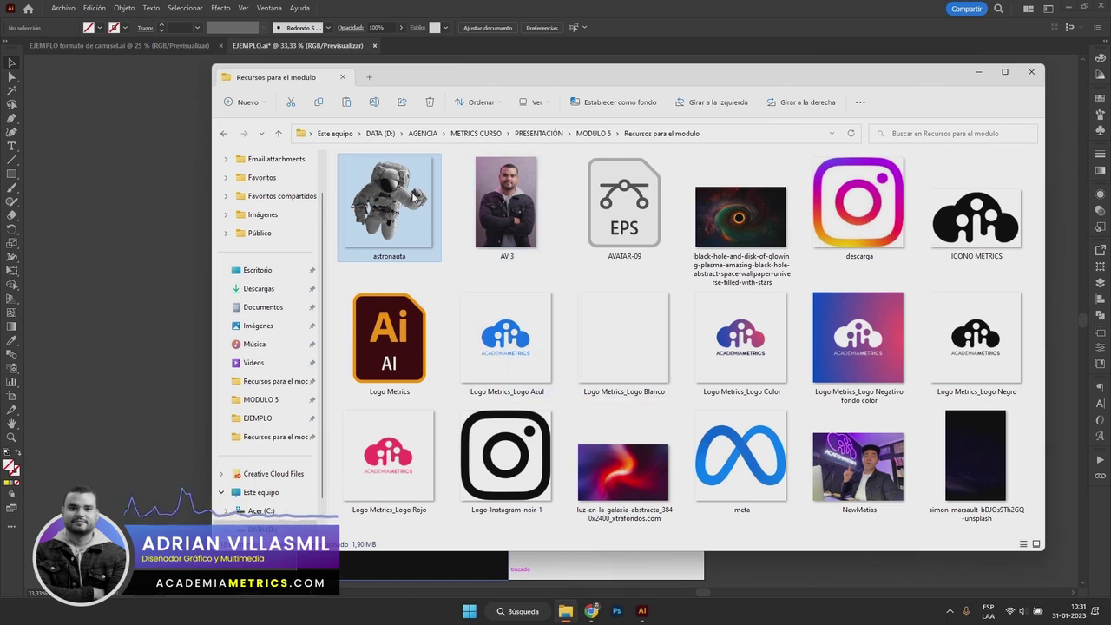
drag(395, 198, 176, 211)
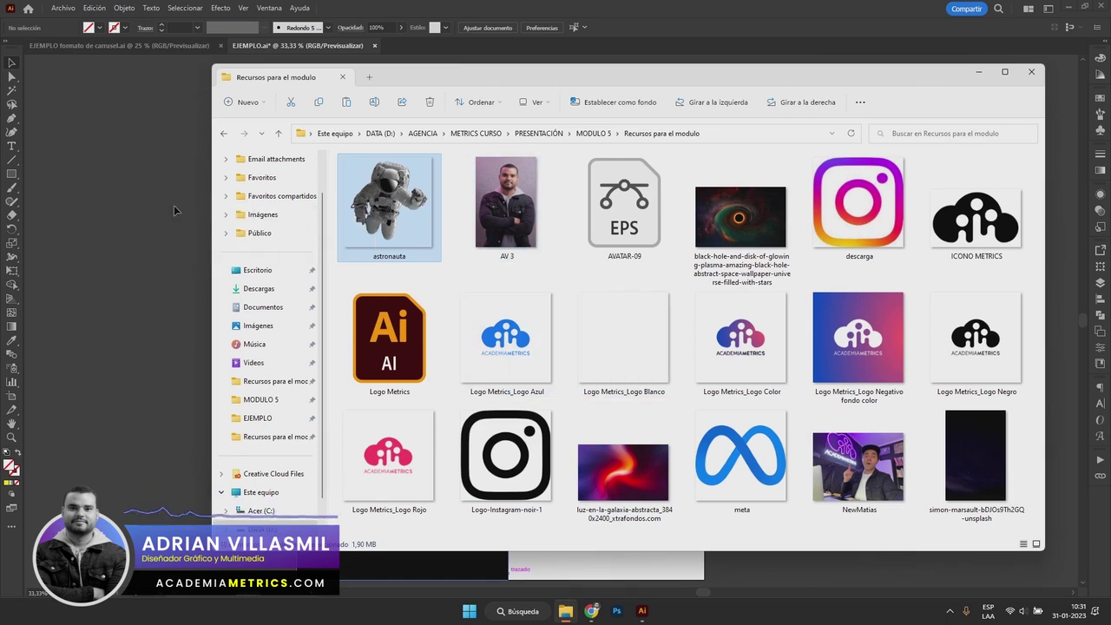
drag(177, 212, 176, 211)
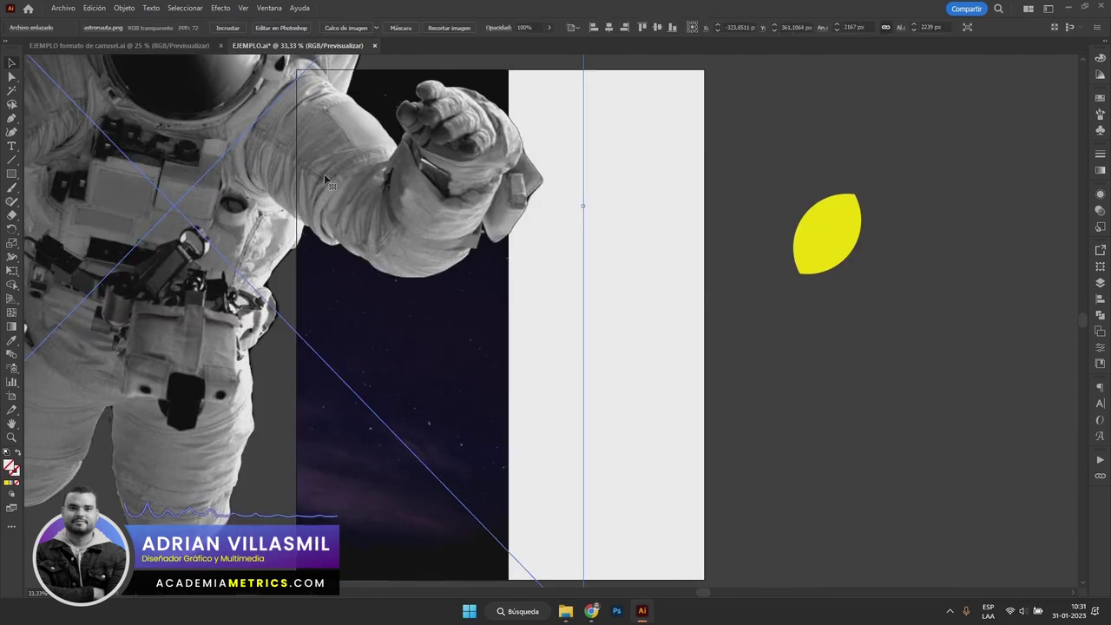
Scale the astronaut down and centre it over the divide between starry and white halves.
drag(581, 208, 310, 248)
mouse_move(290, 216)
mouse_down()
mouse_move(460, 257)
mouse_move(500, 302)
mouse_move(454, 295)
mouse_up()
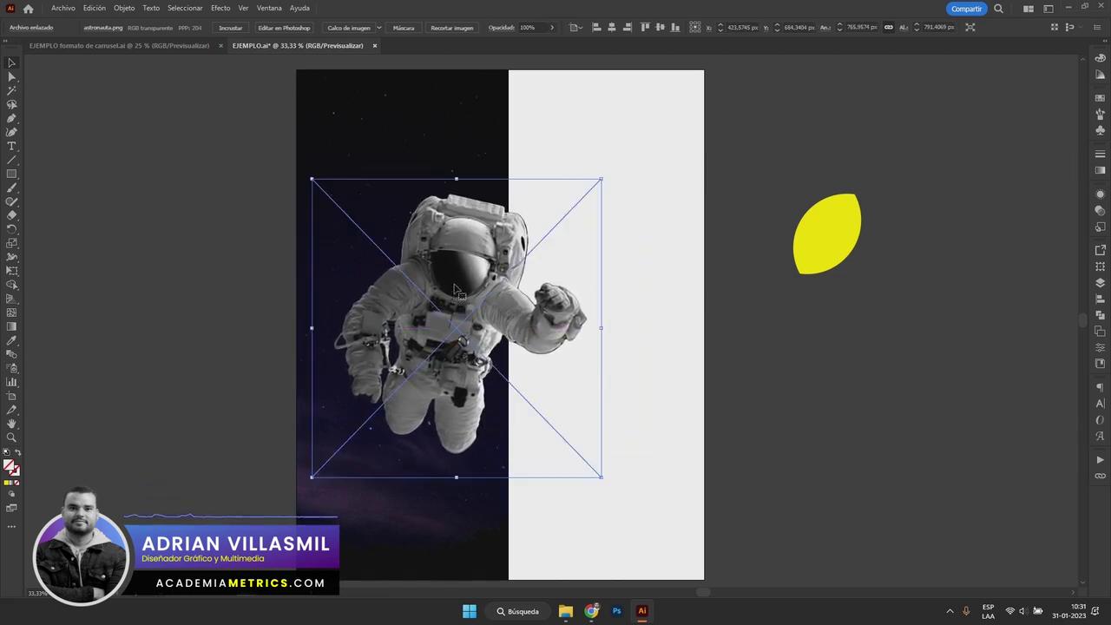
click(550, 159)
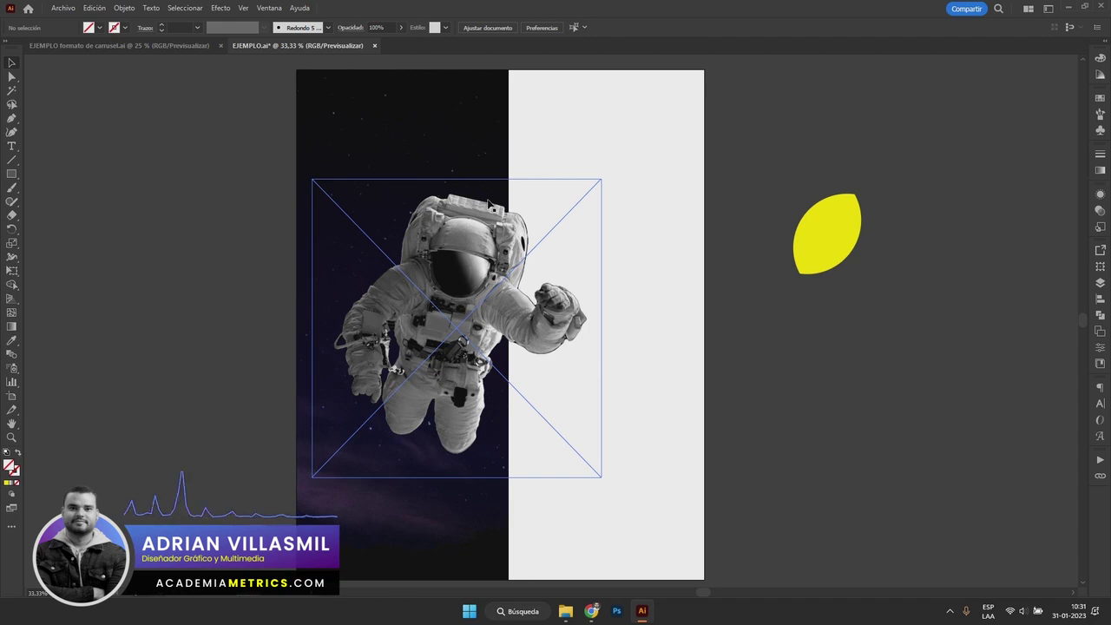
click(512, 282)
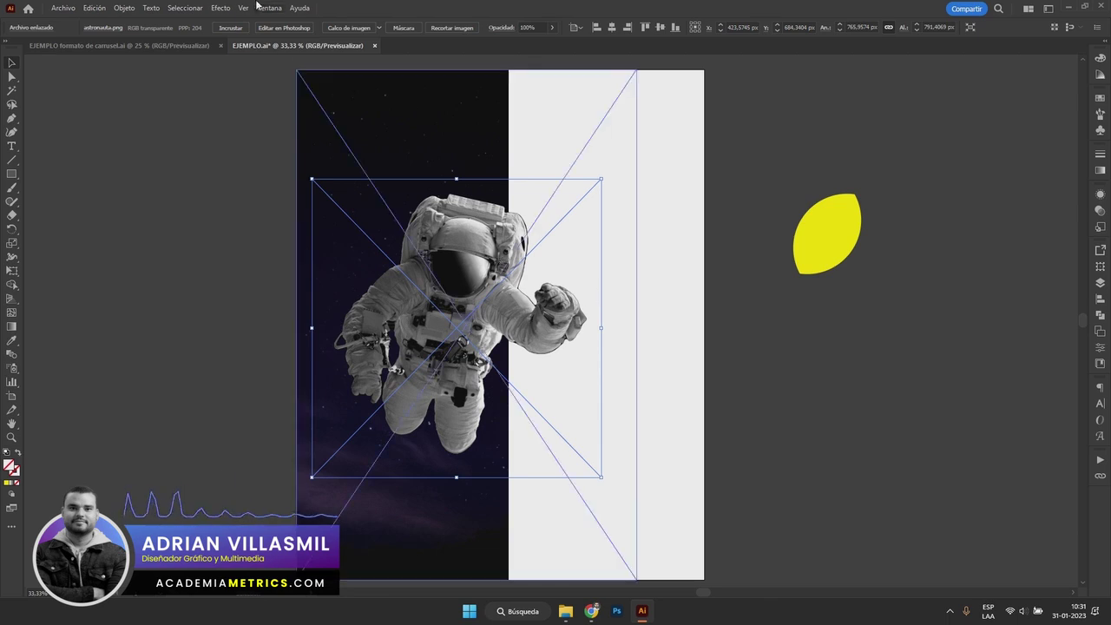
click(224, 10)
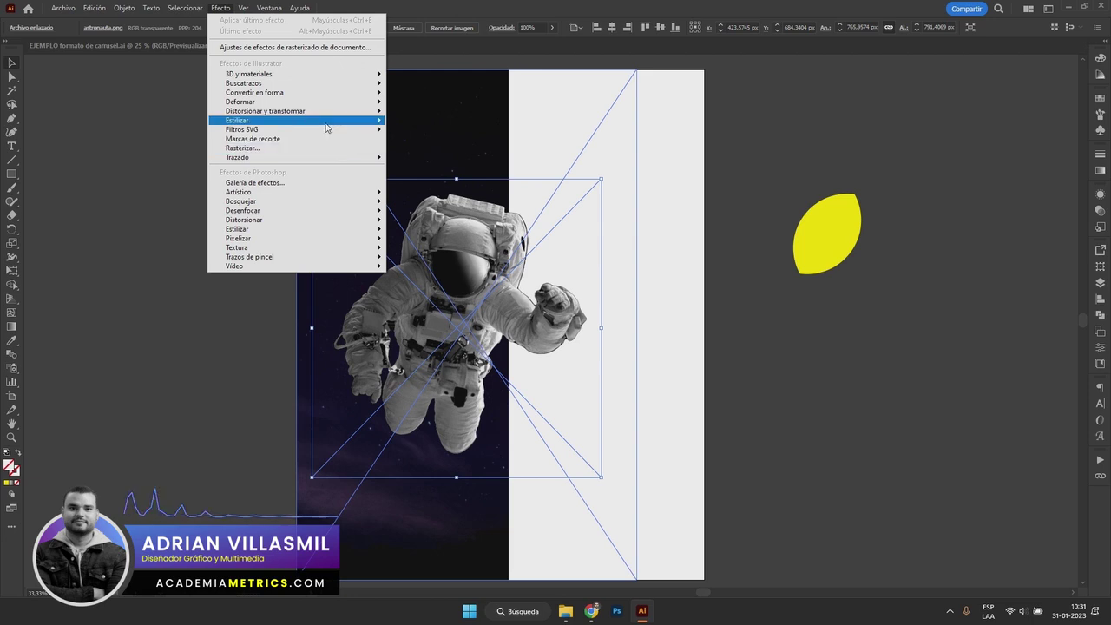
mouse_move(237, 120)
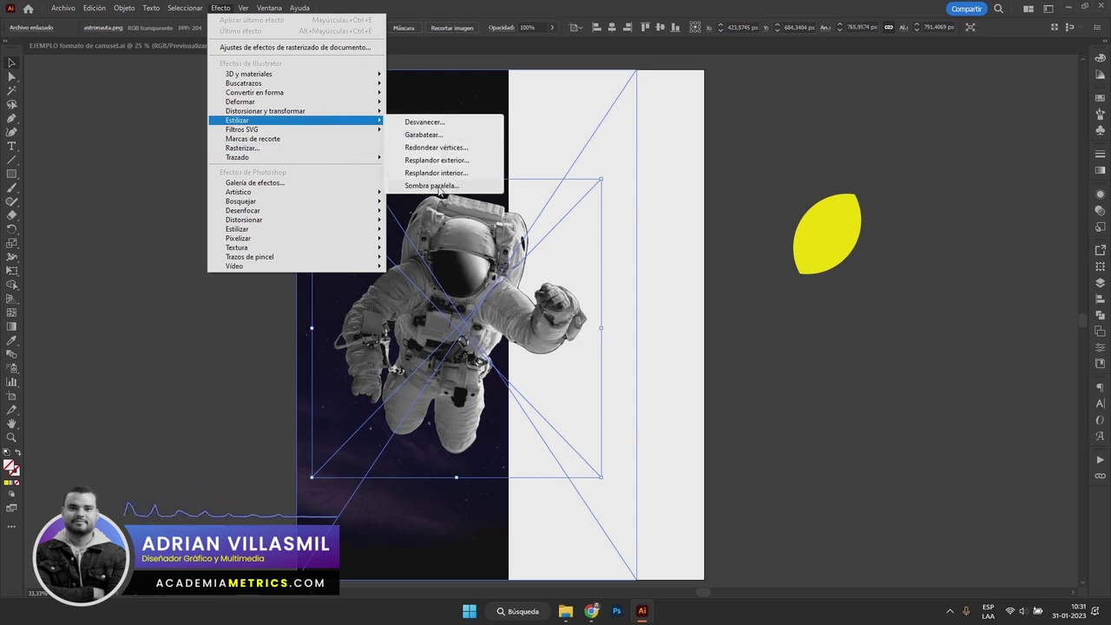
Add a Multiply drop shadow to the astronaut: X 30 px, Y 50 px, blur 15 px.
click(441, 189)
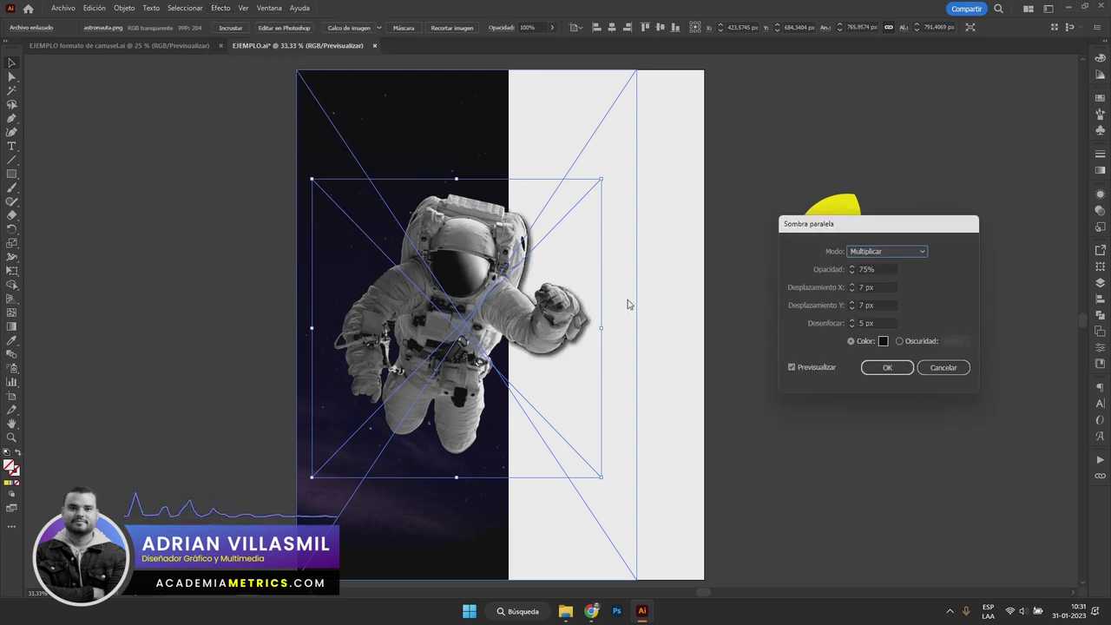
drag(824, 228, 720, 204)
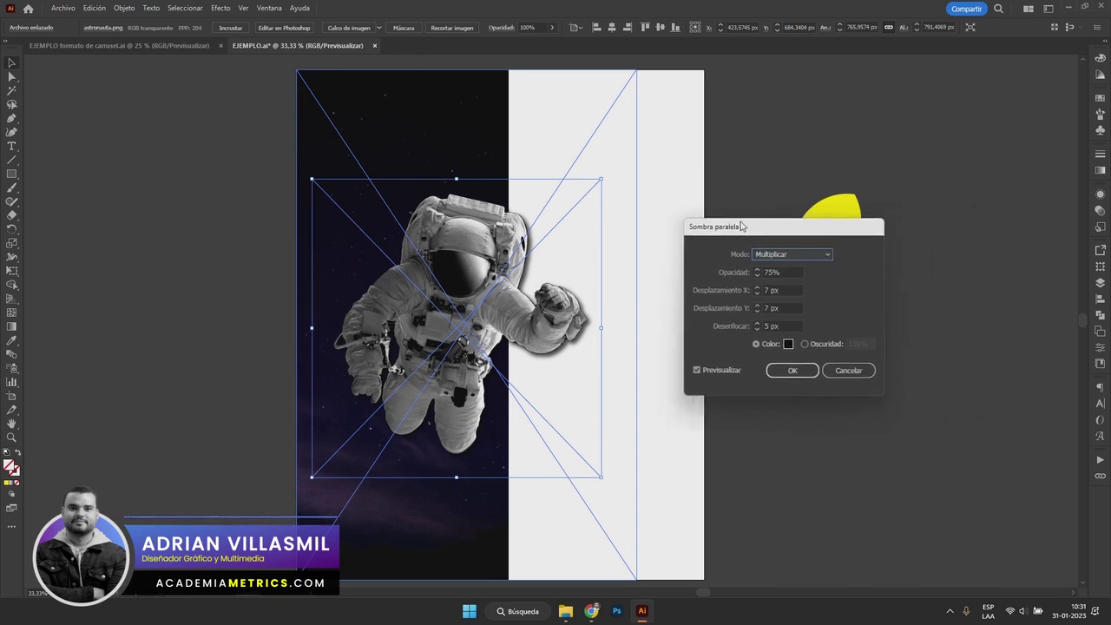
click(708, 265)
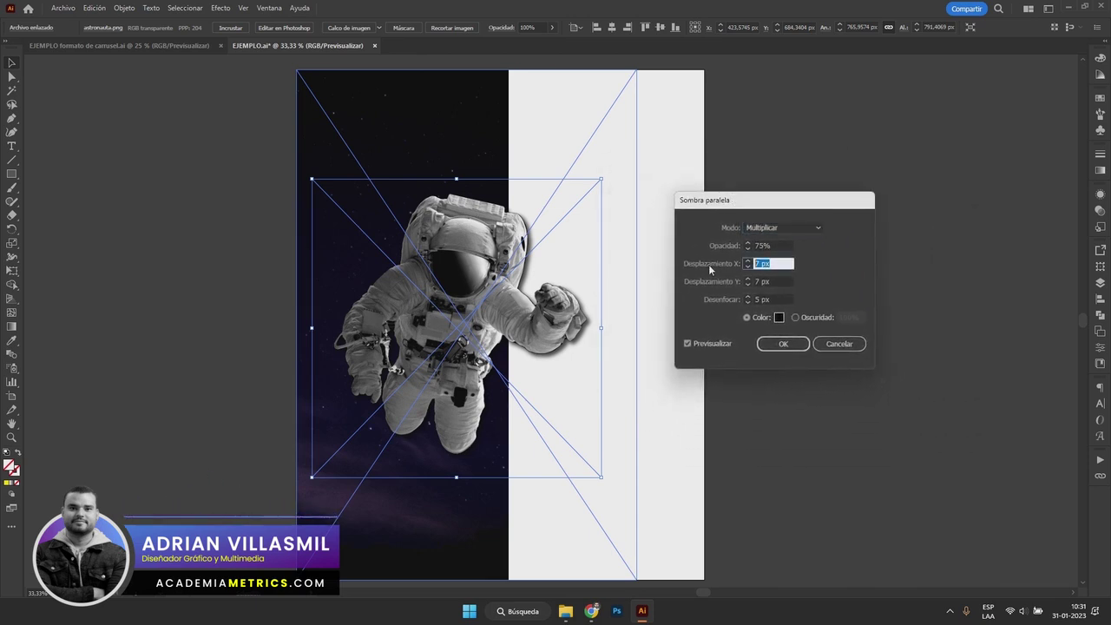
text(30)
click(727, 282)
text(30)
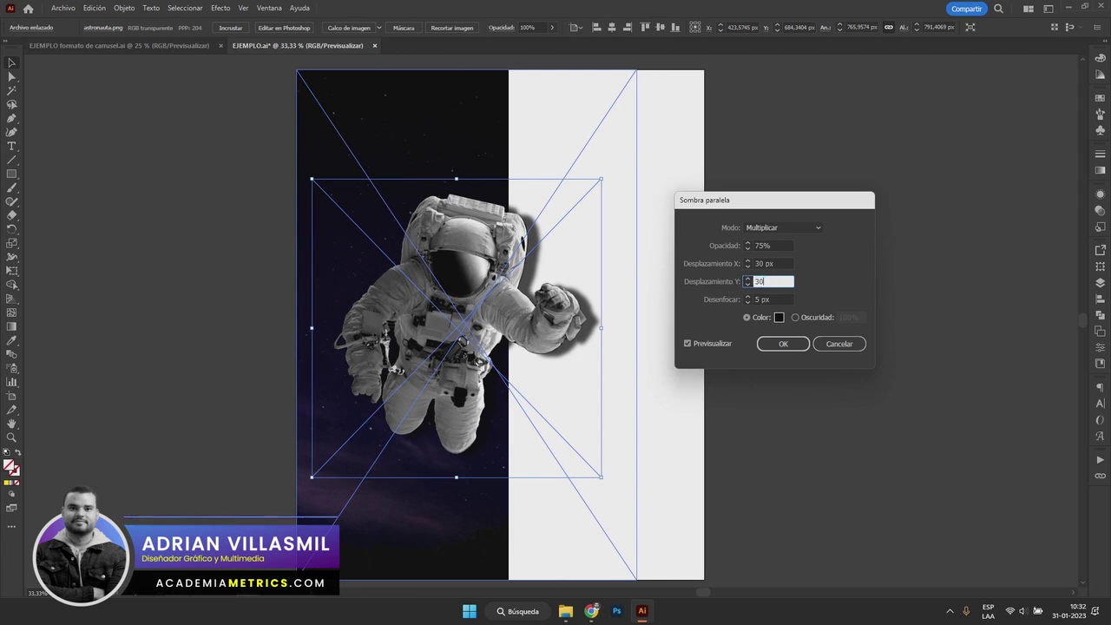
key(Tab)
text(15)
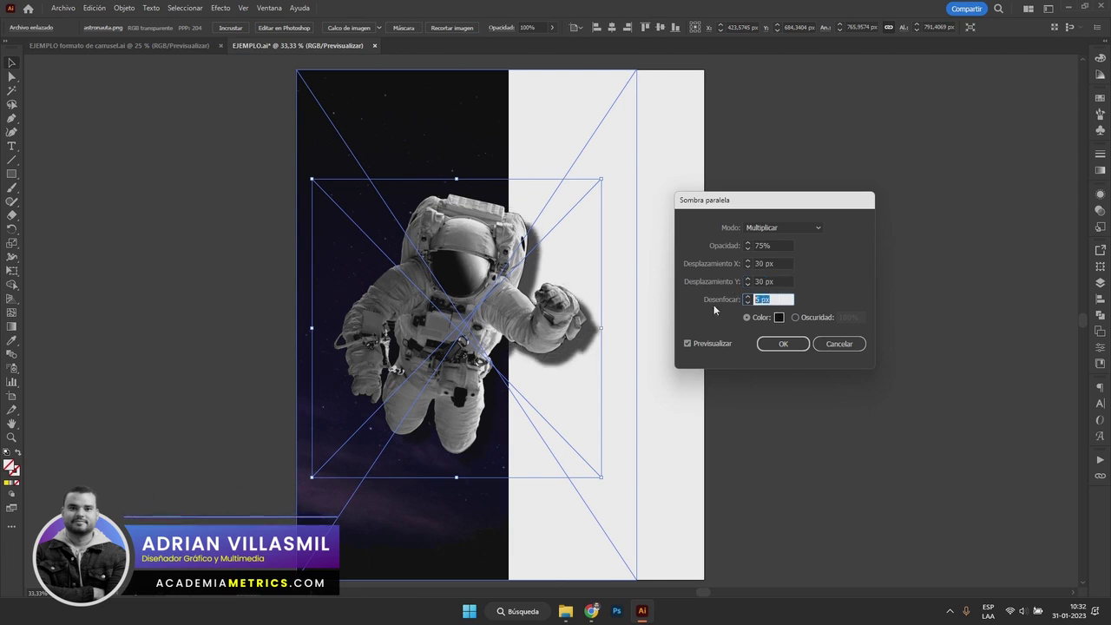
key(Tab)
key(shift+Tab)
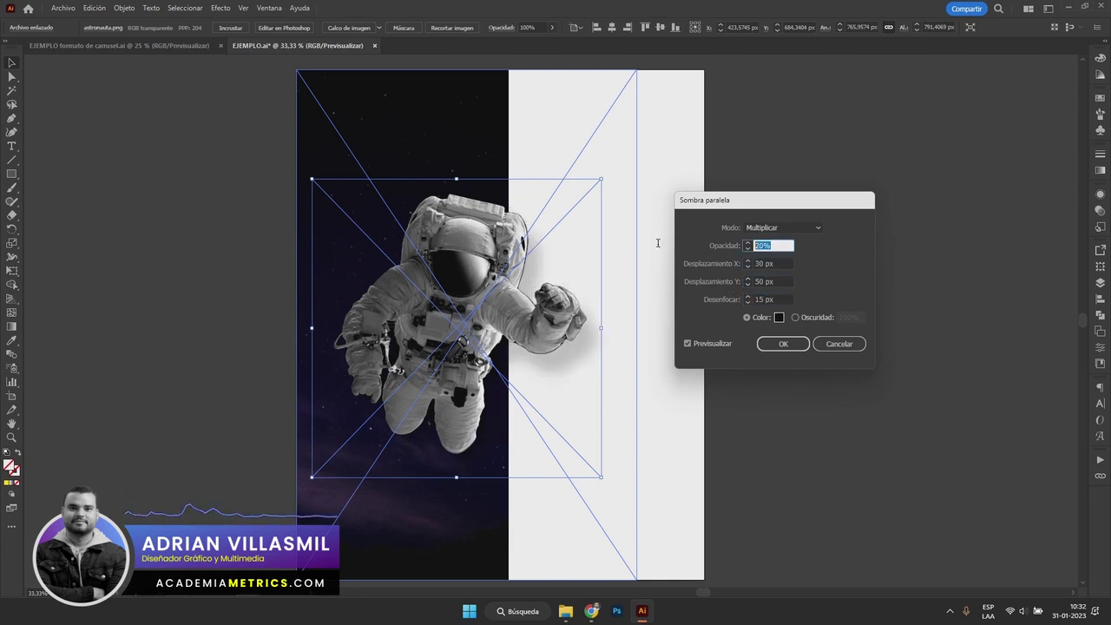
click(780, 344)
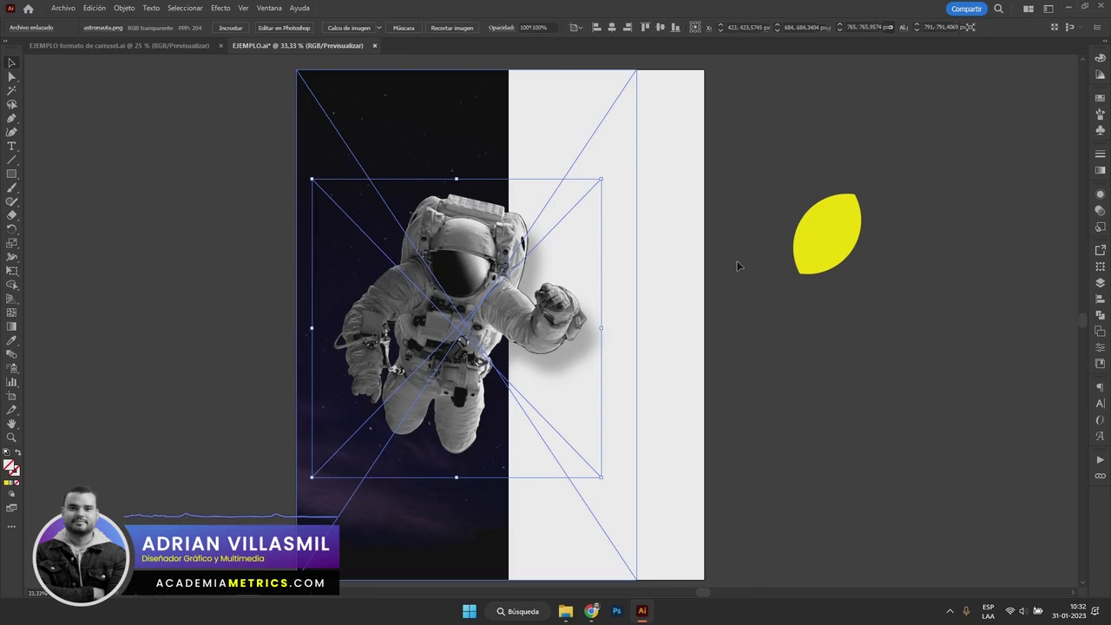
click(848, 344)
scroll(891, 373, right, 2)
Drag the shadowed astronaut off the artboard onto the pasteboard at the right.
click(464, 281)
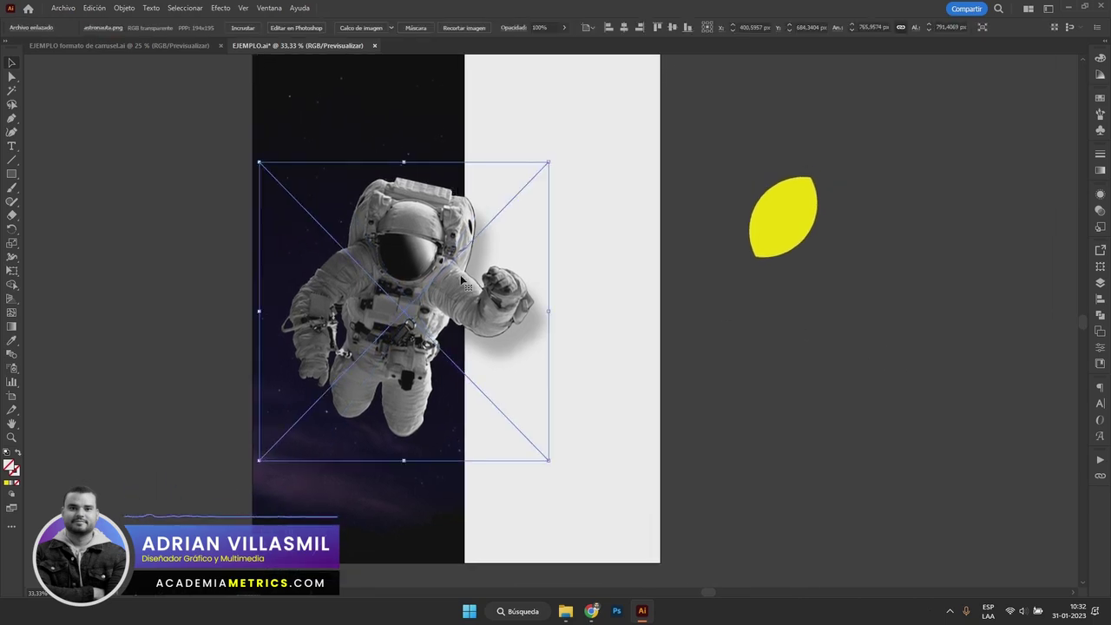
click(604, 285)
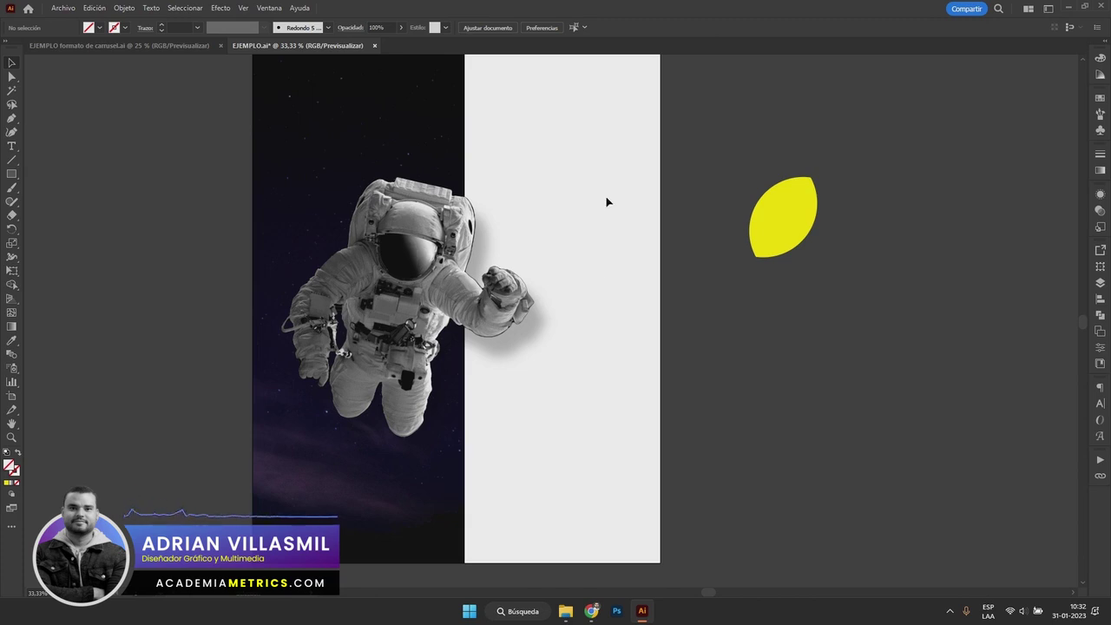
scroll(613, 200, left, 1)
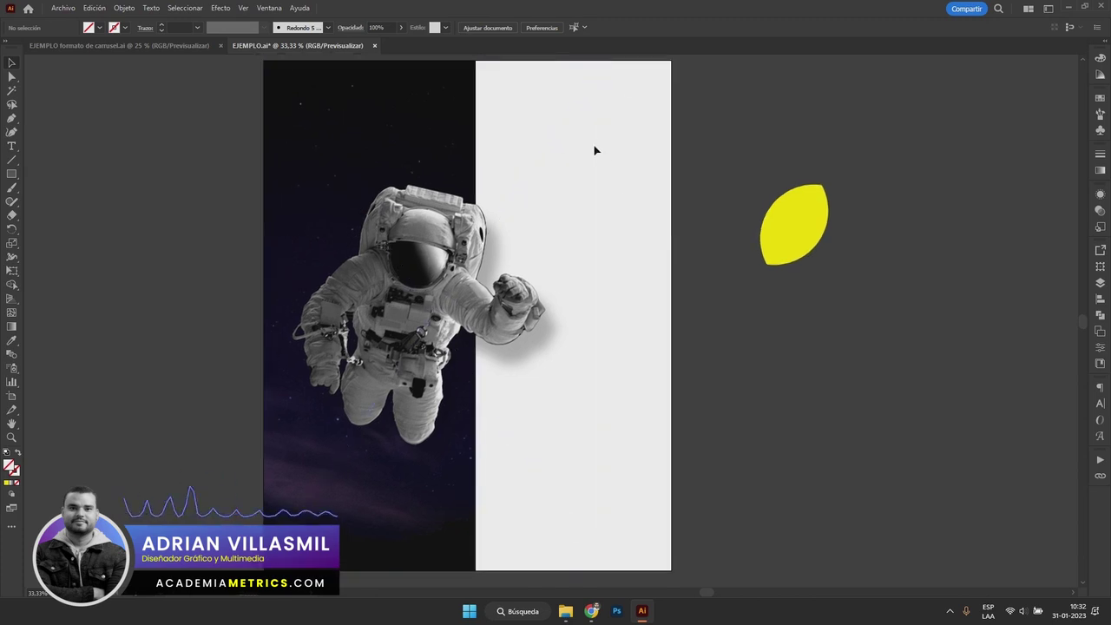
click(479, 252)
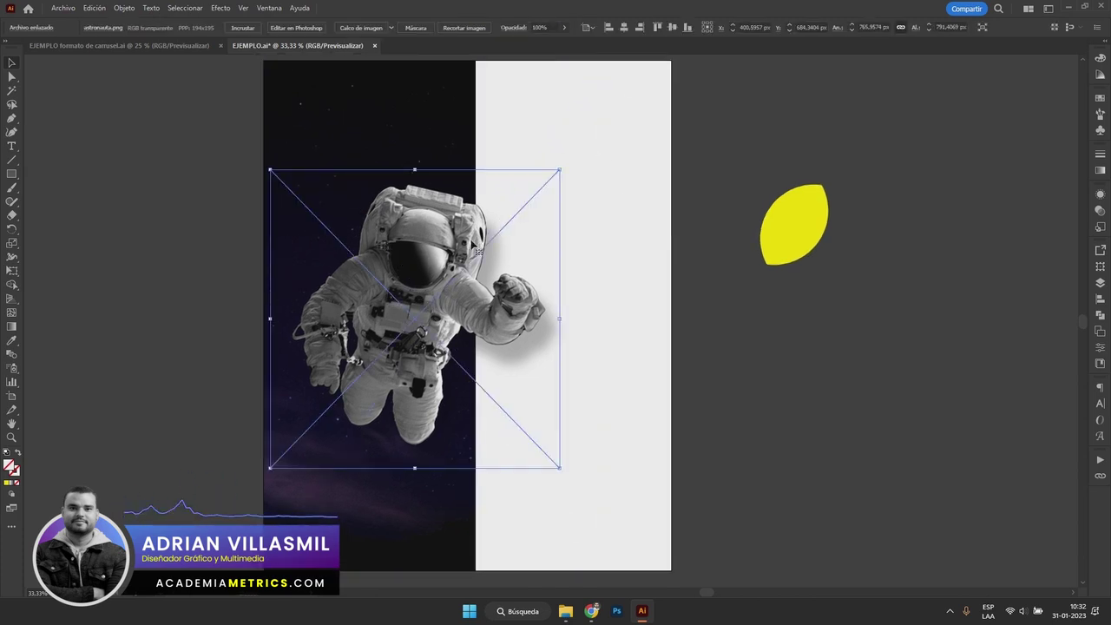
drag(418, 251, 488, 256)
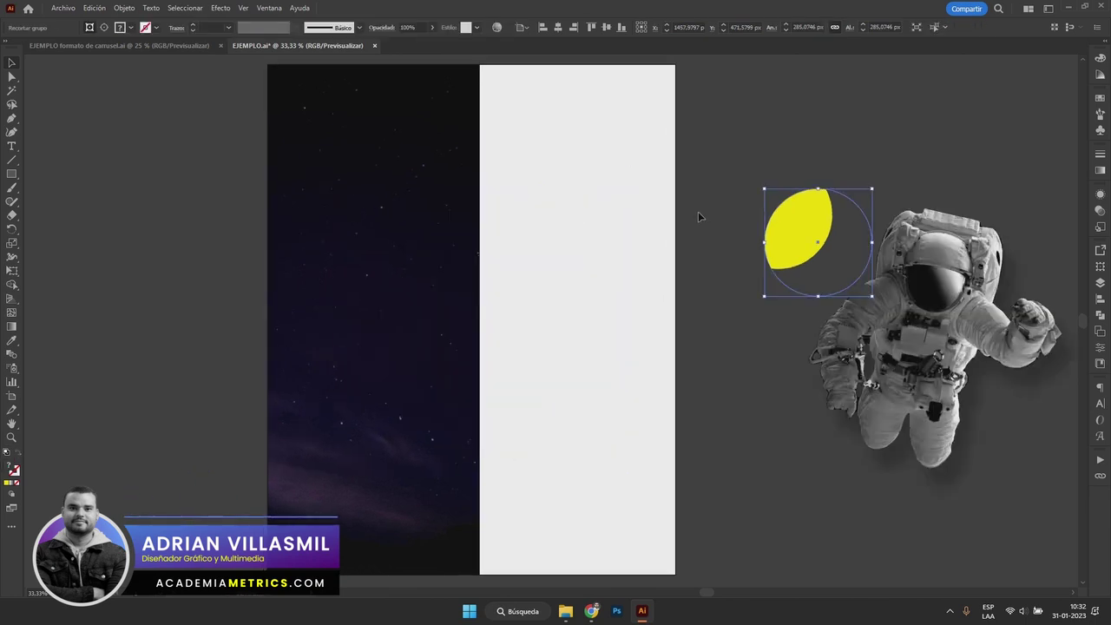
click(698, 211)
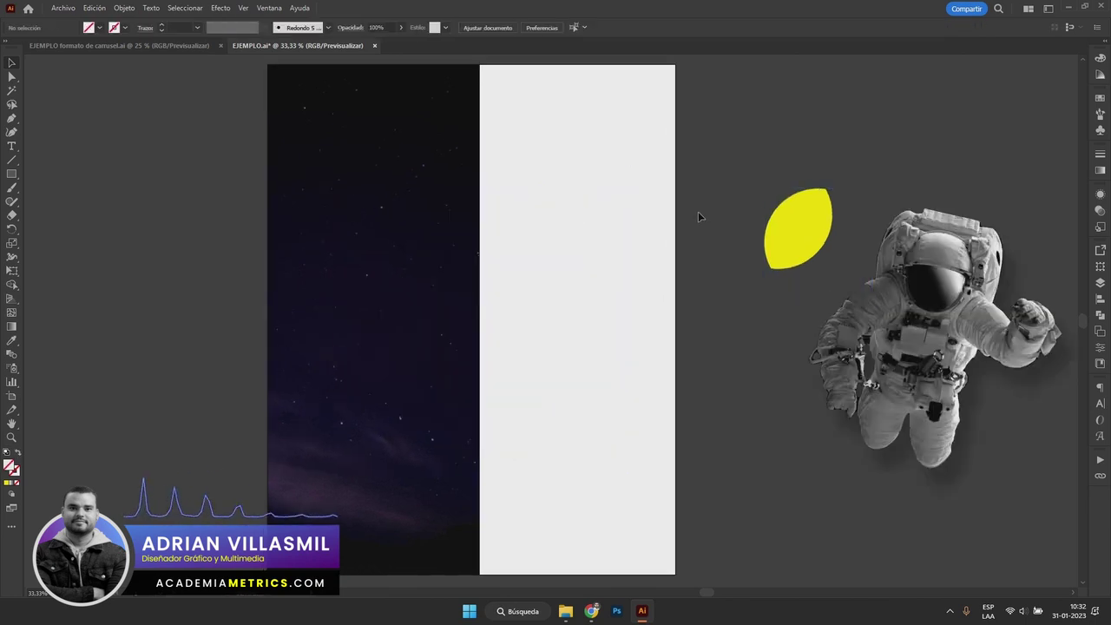
mouse_move(950, 309)
mouse_down()
mouse_move(433, 284)
mouse_move(477, 293)
mouse_up()
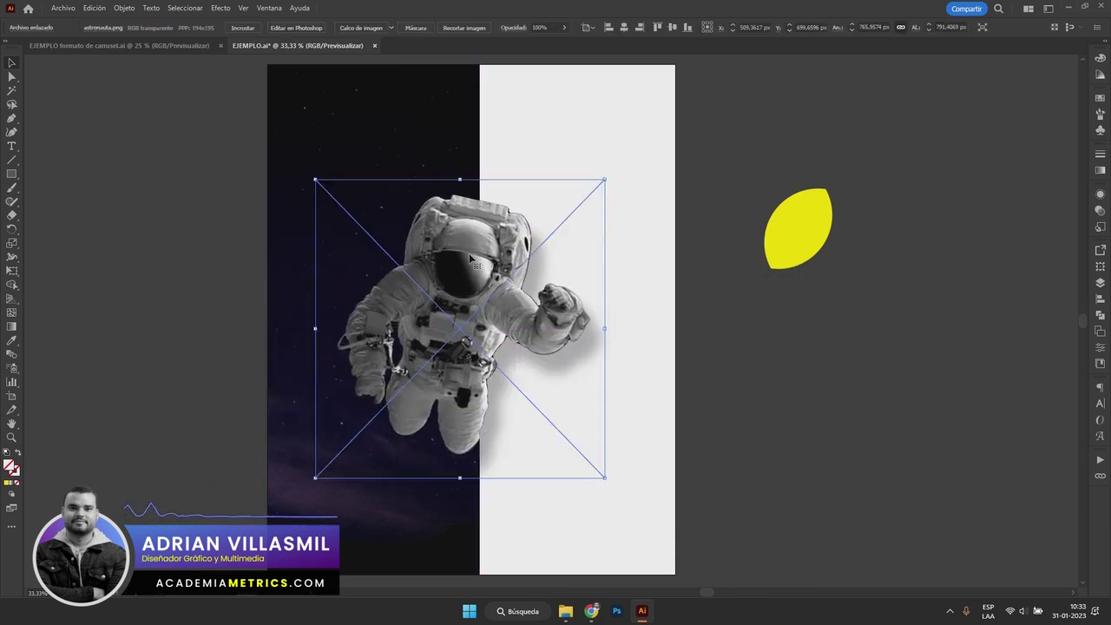
drag(543, 258, 892, 250)
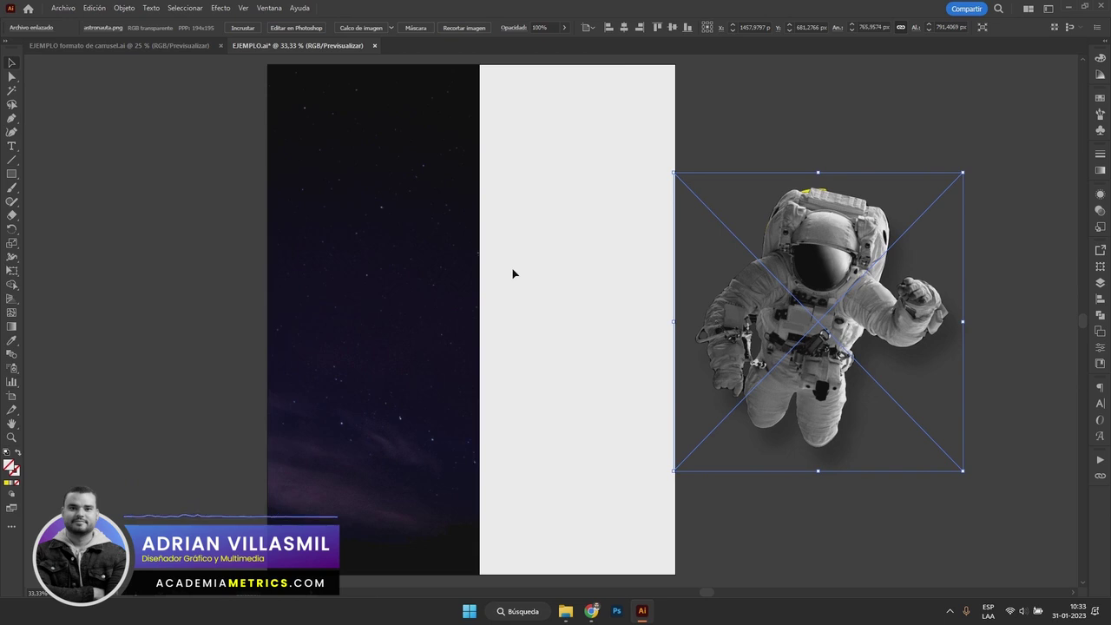
click(391, 229)
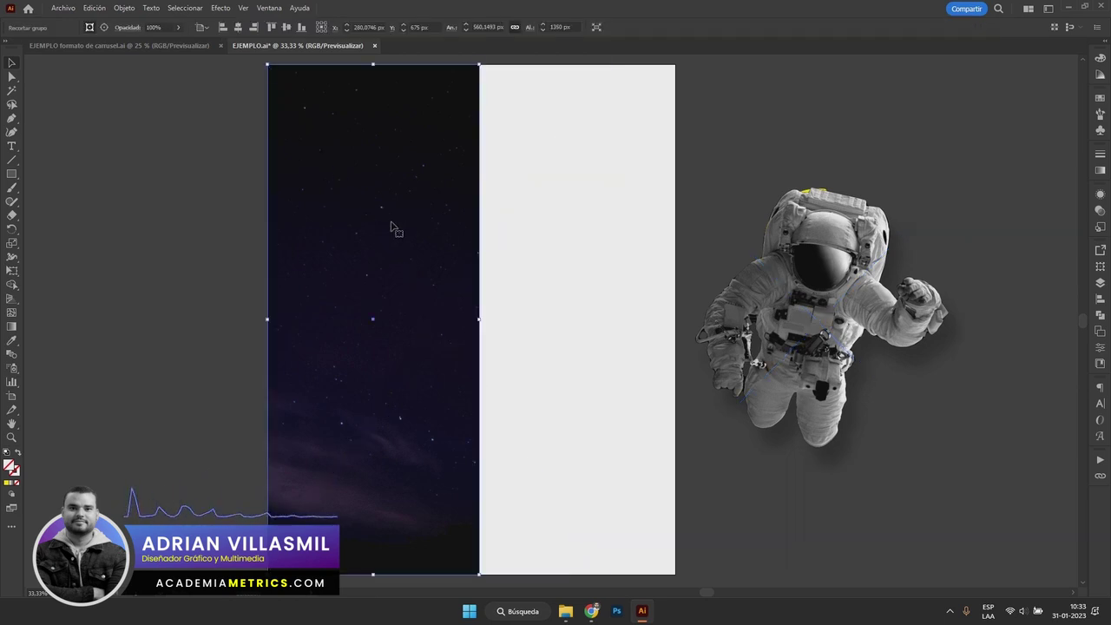
right_click(392, 226)
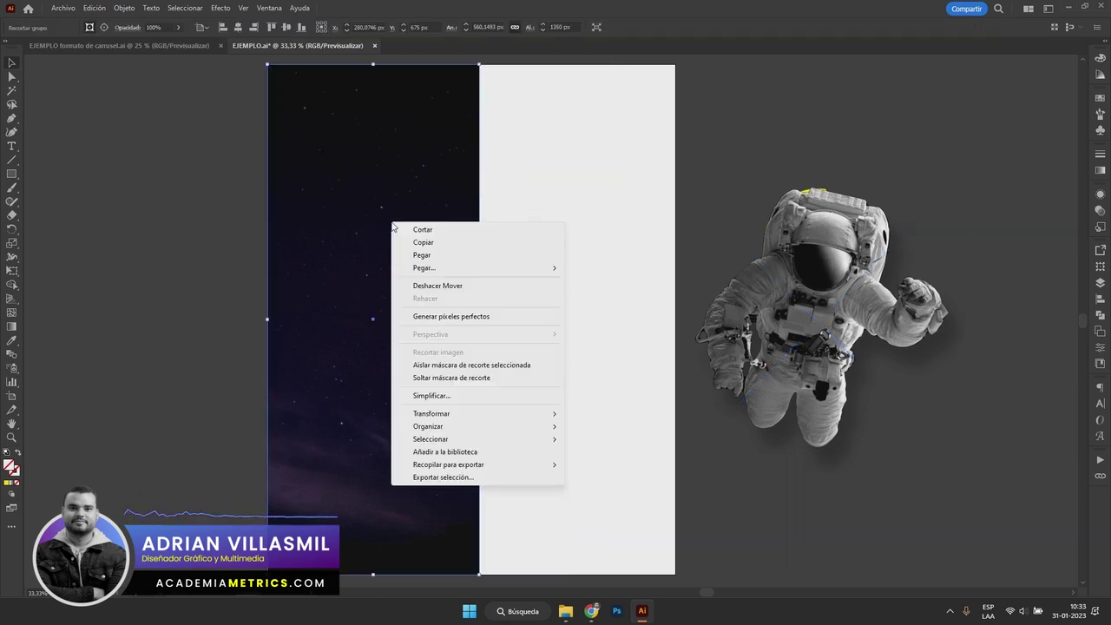
click(451, 379)
click(738, 286)
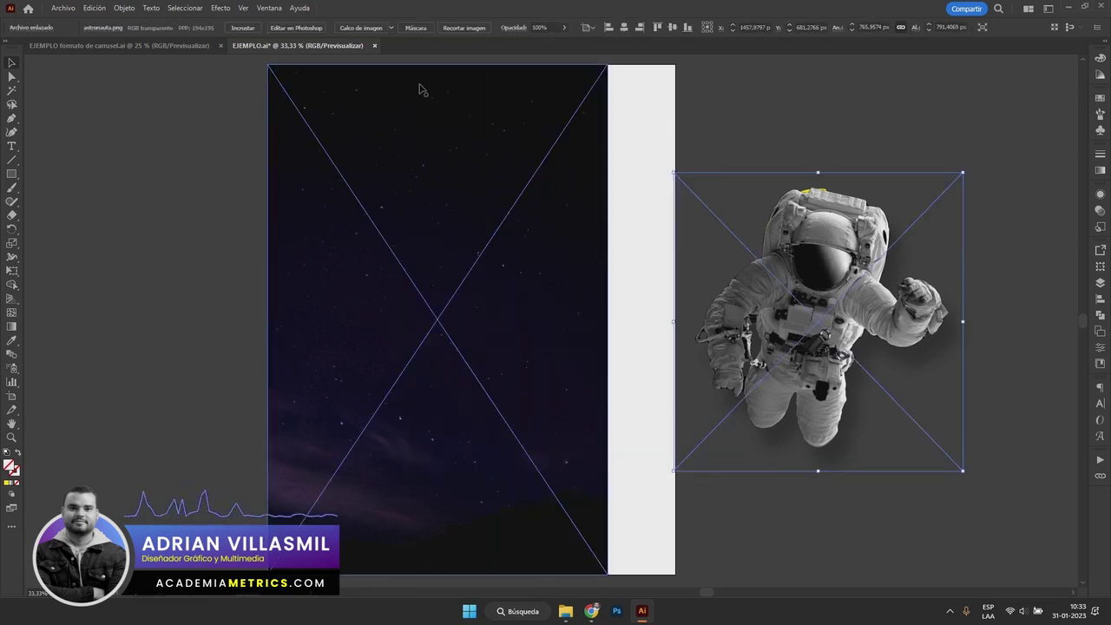
click(483, 114)
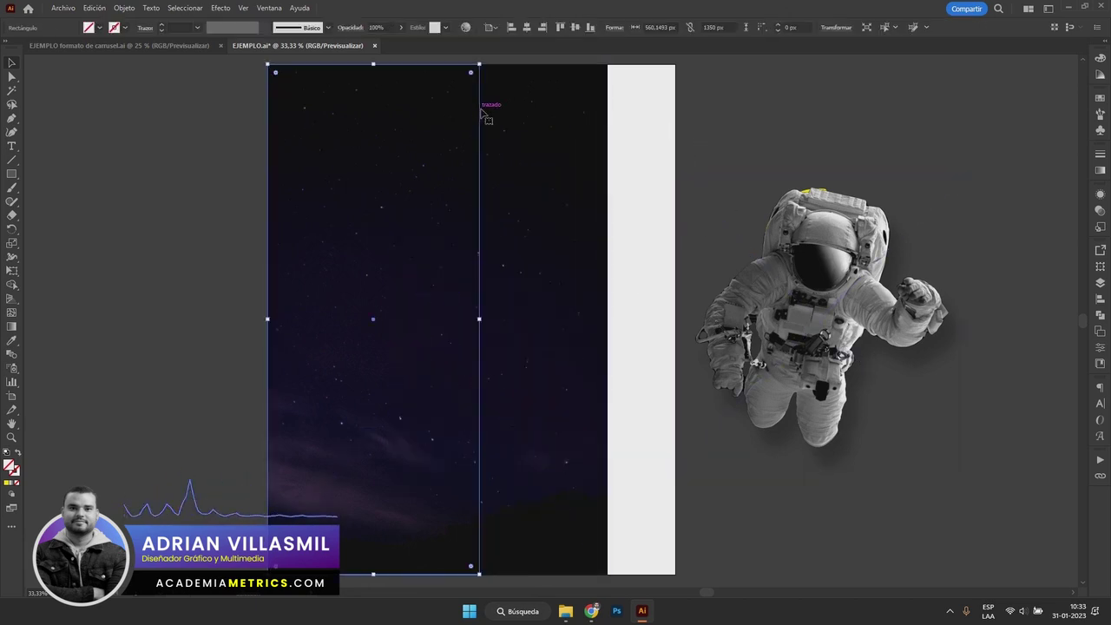
click(564, 164)
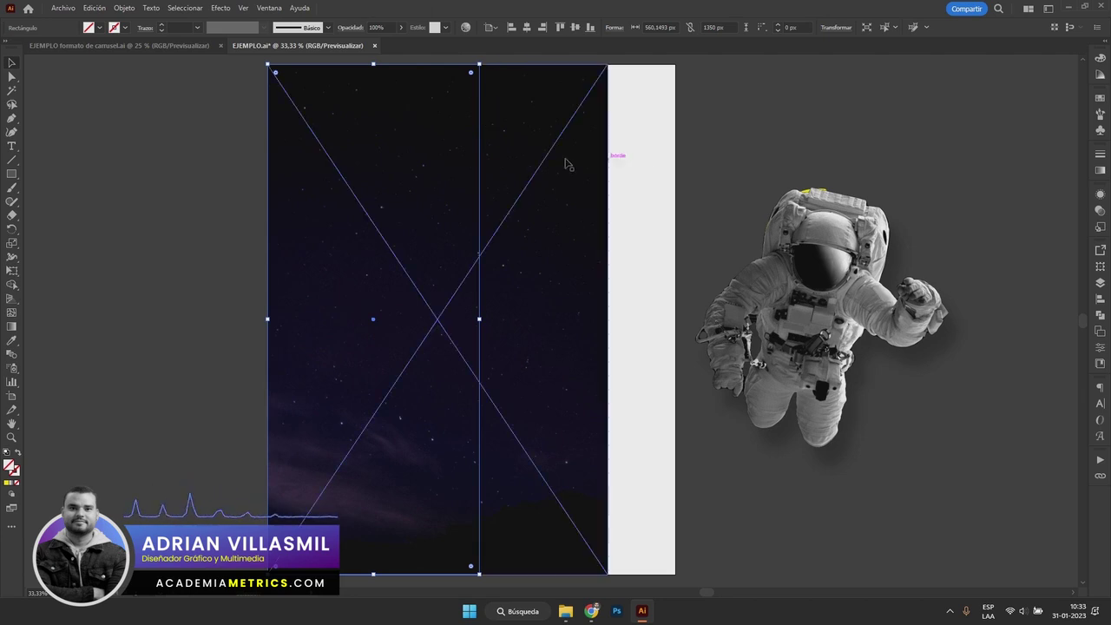
click(116, 176)
drag(124, 176, 533, 318)
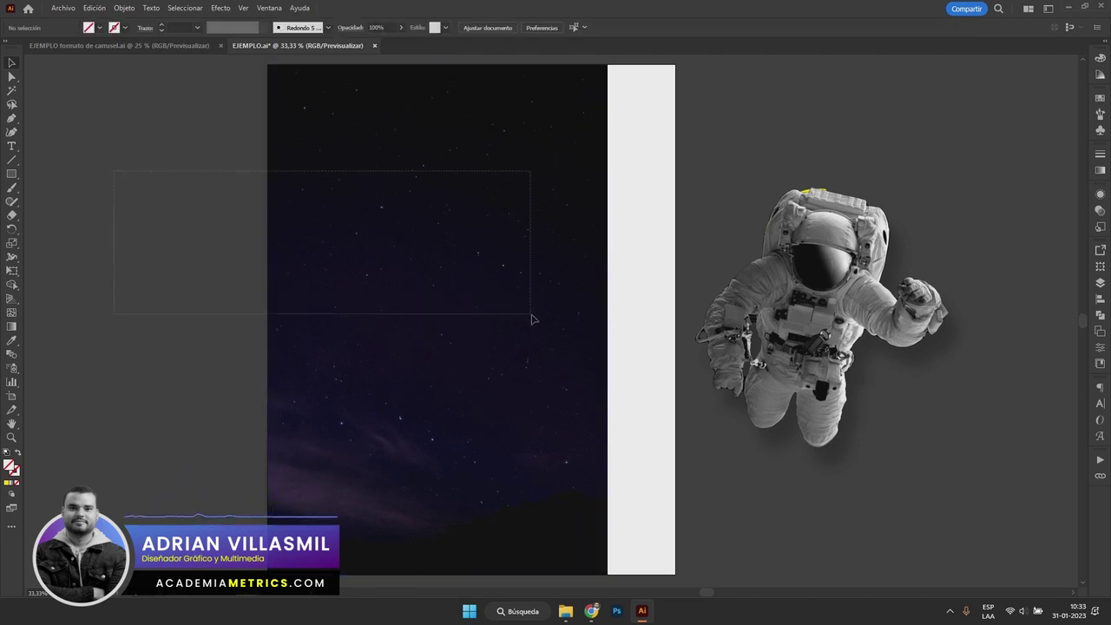
right_click(466, 219)
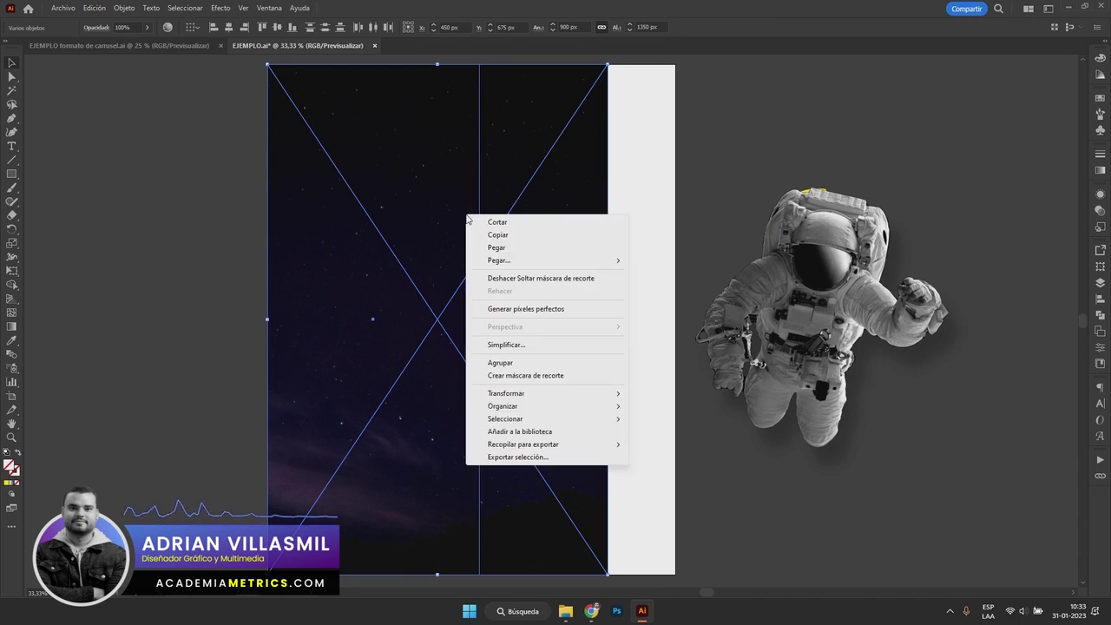
click(558, 375)
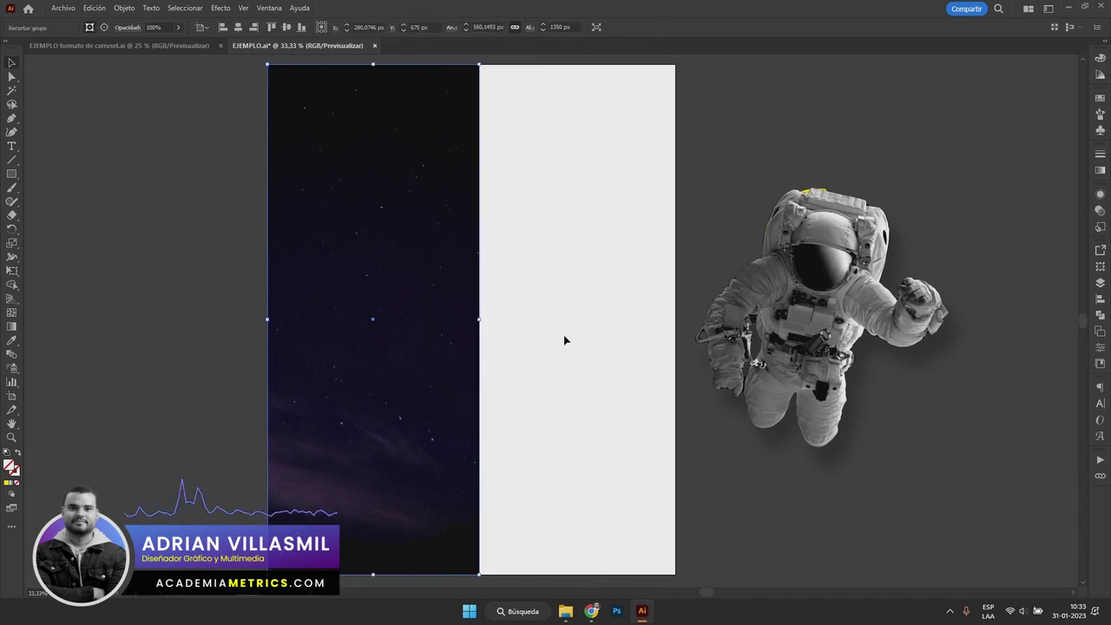
click(551, 262)
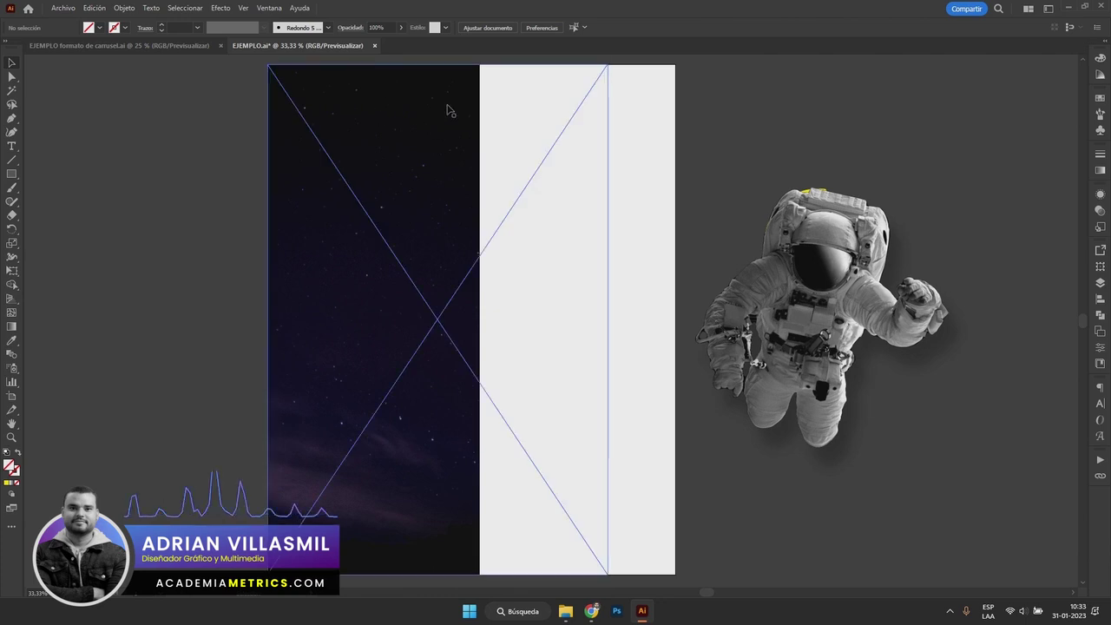
click(447, 132)
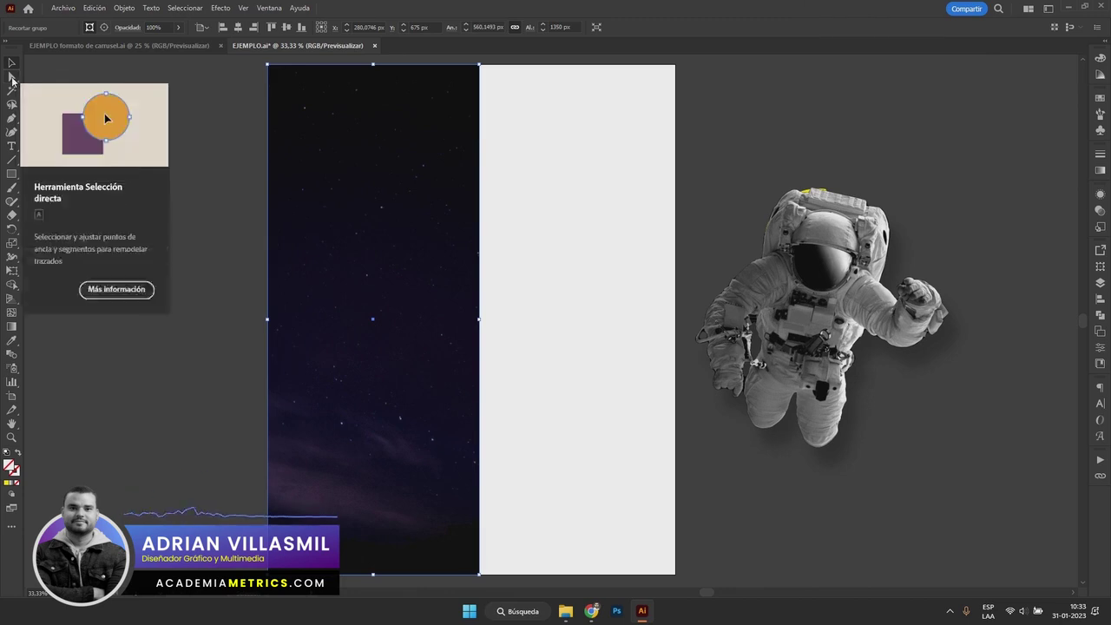
Move the panel's top-right anchor right and its bottom-right anchor left with Direct Selection.
click(12, 77)
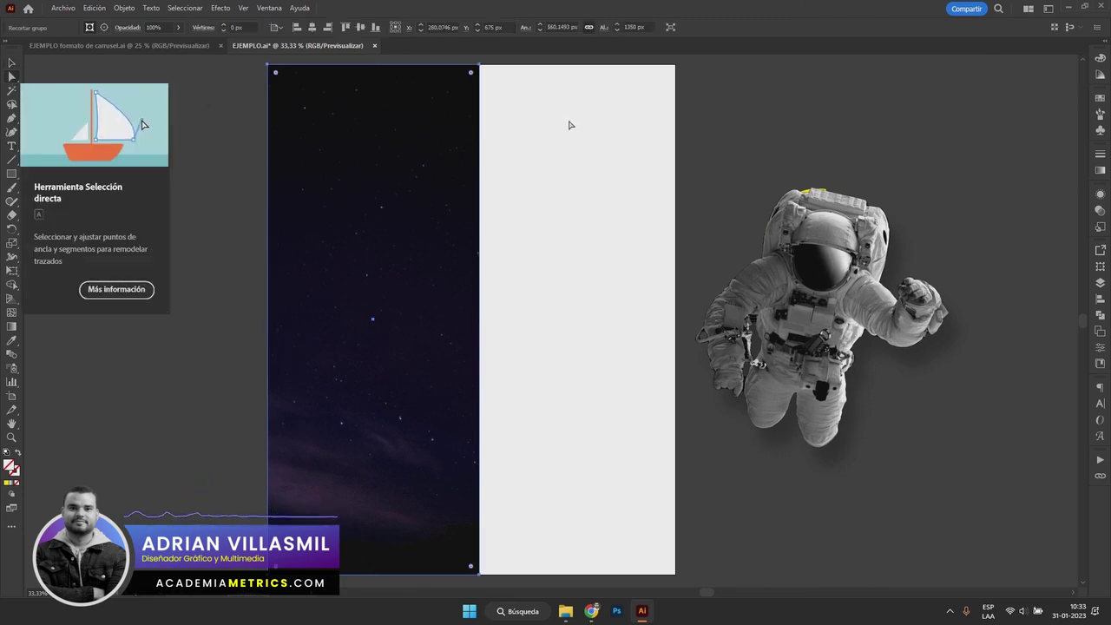
drag(479, 66, 525, 67)
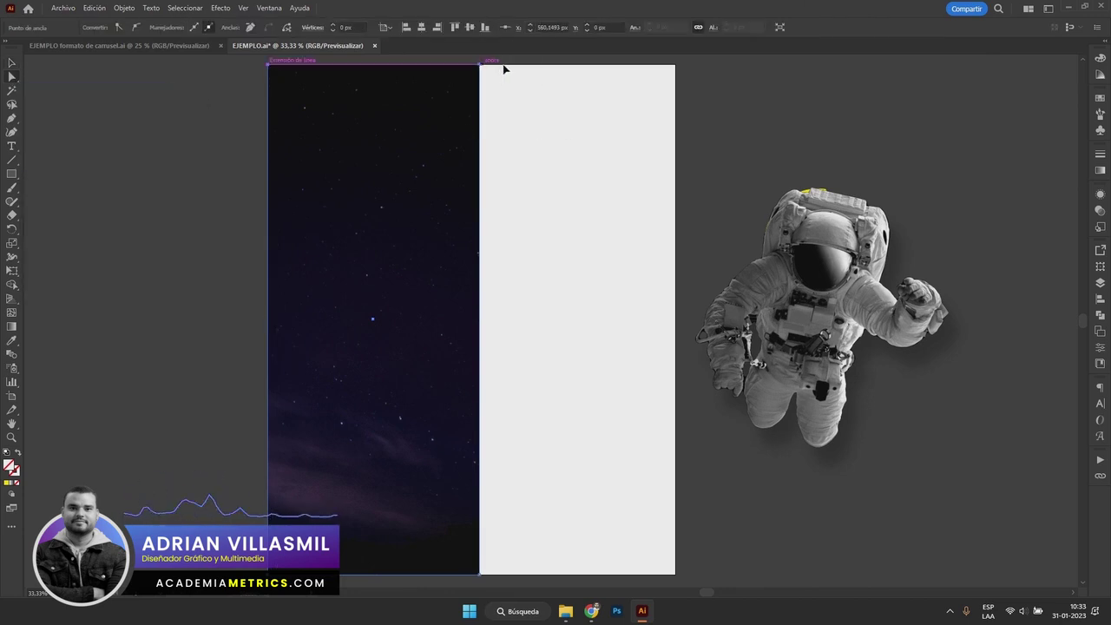
drag(479, 573, 369, 574)
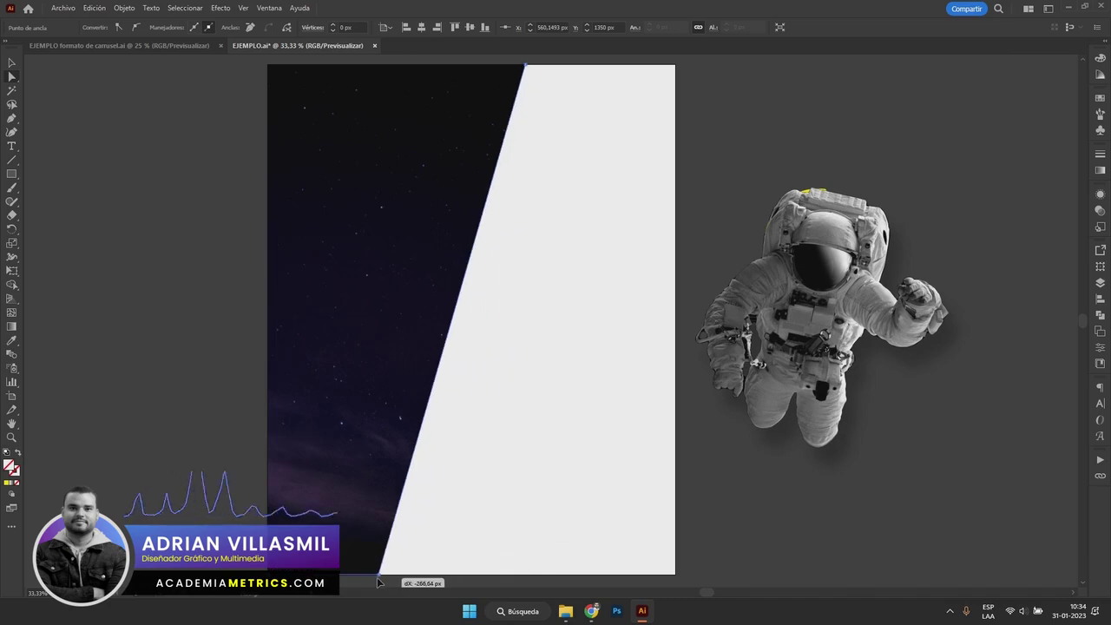
click(109, 87)
key(v)
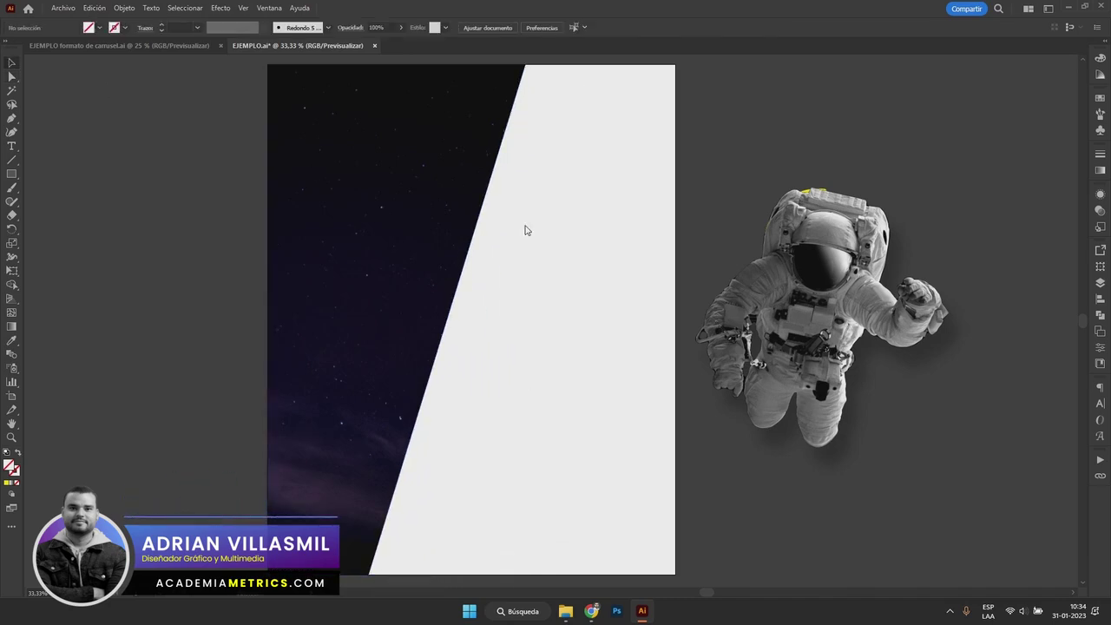
drag(901, 328, 510, 280)
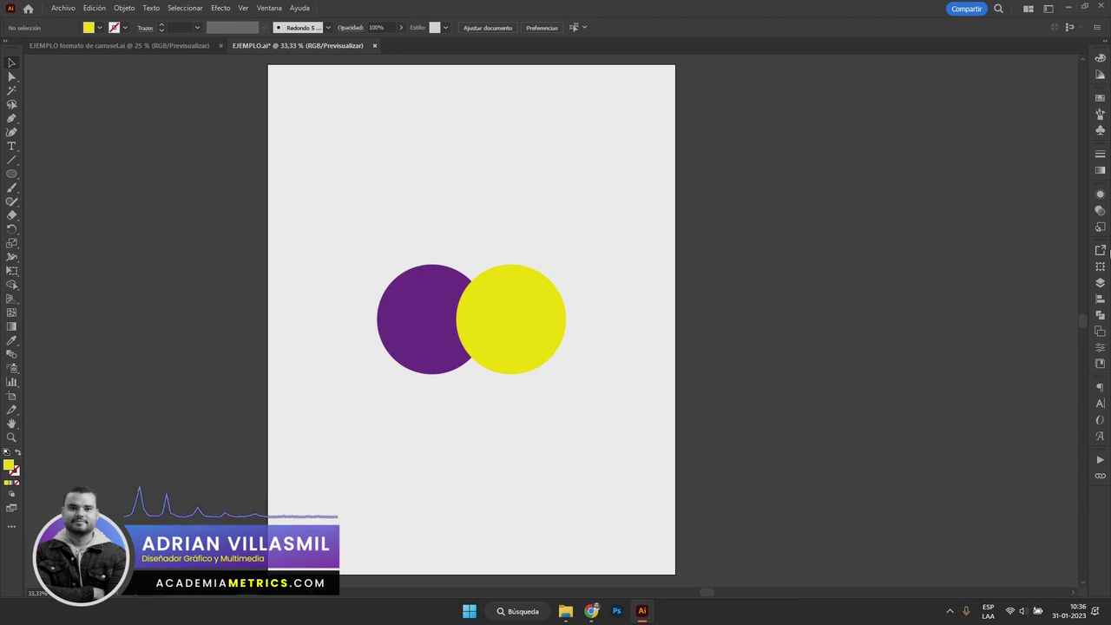
Open Pathfinder, select both circles, try uniting them, then undo.
click(1100, 318)
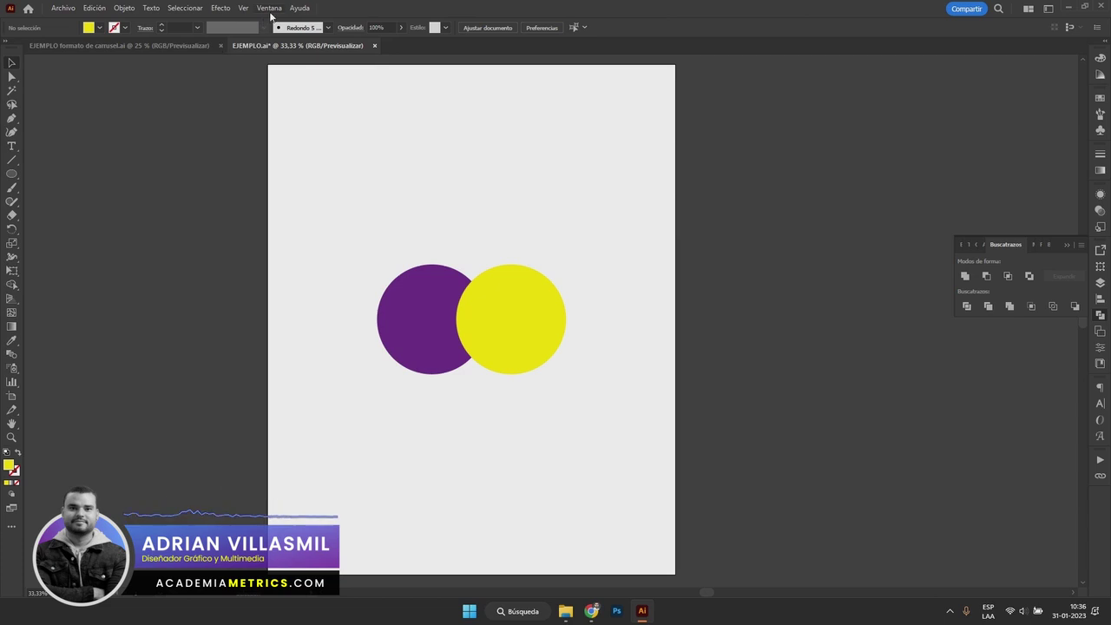
click(269, 9)
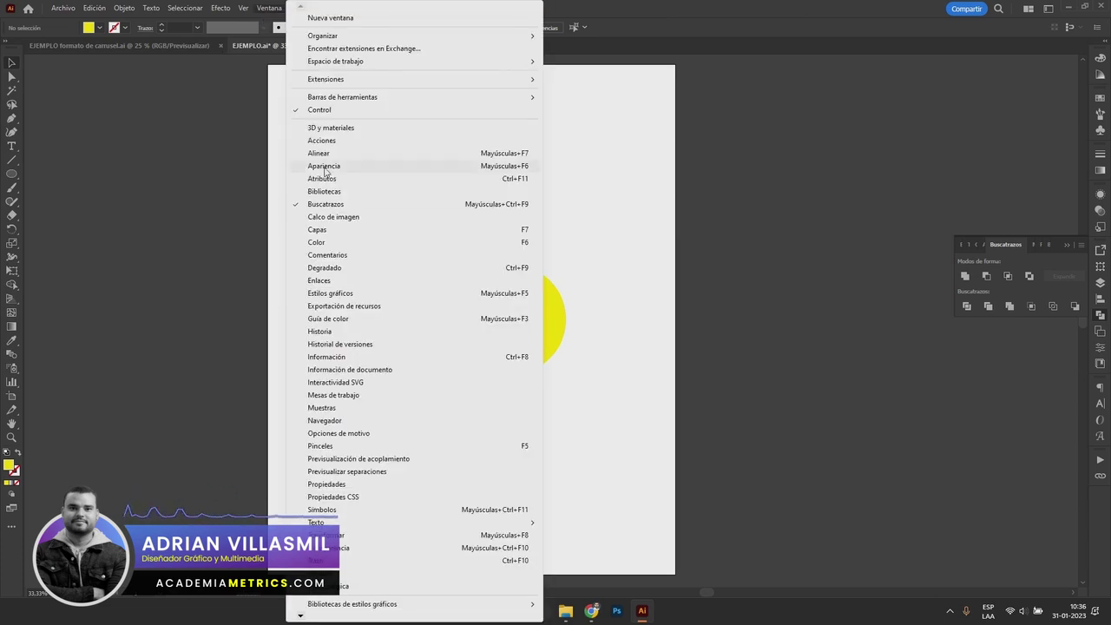
click(1058, 272)
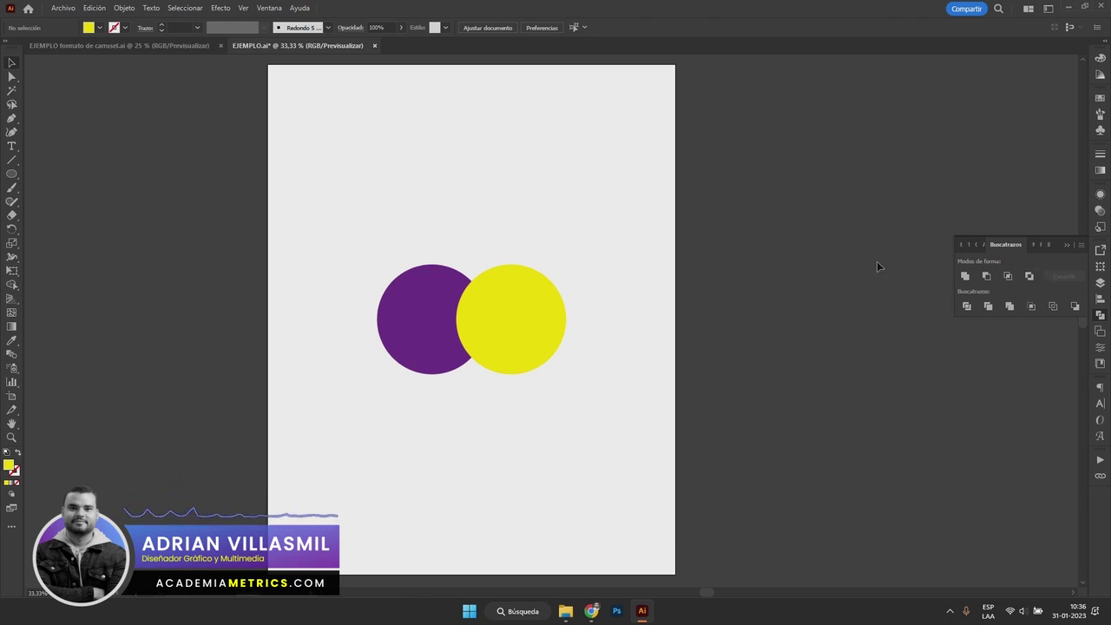
drag(593, 221, 290, 401)
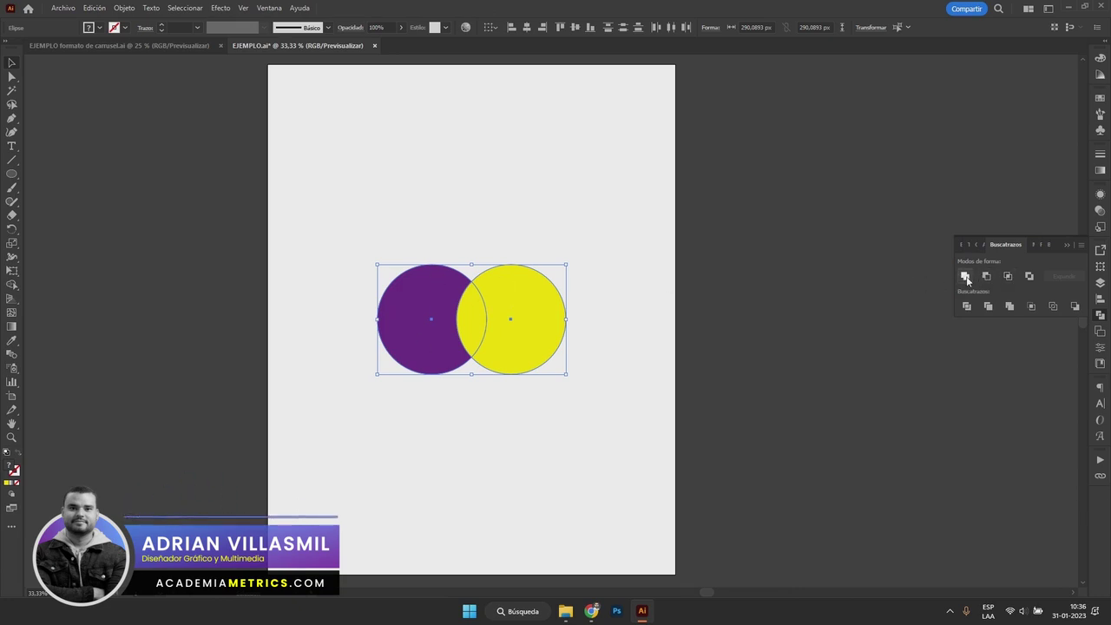
click(965, 276)
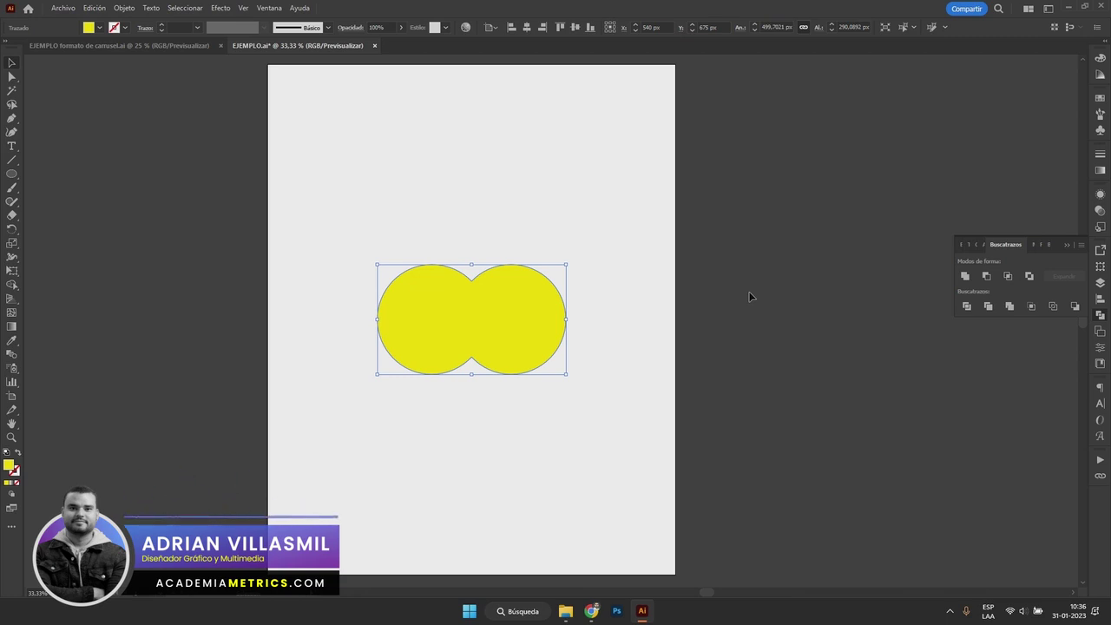
key(ctrl+z)
key(ctrl+z)
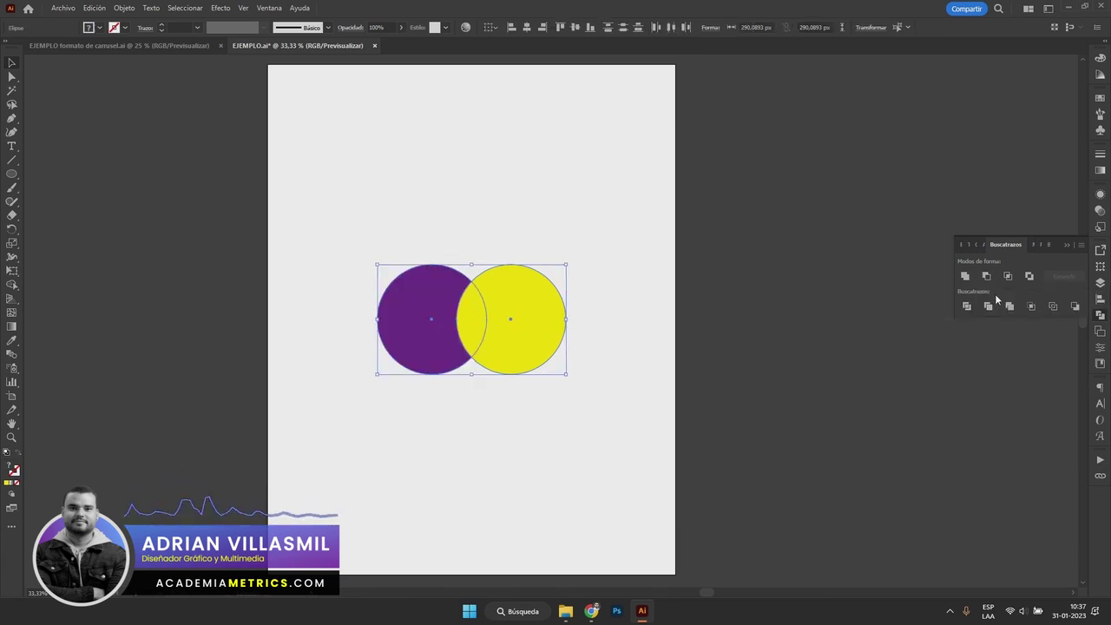
Try Minus Front and then Intersect on the circles, undoing each result.
click(987, 276)
click(489, 317)
click(426, 321)
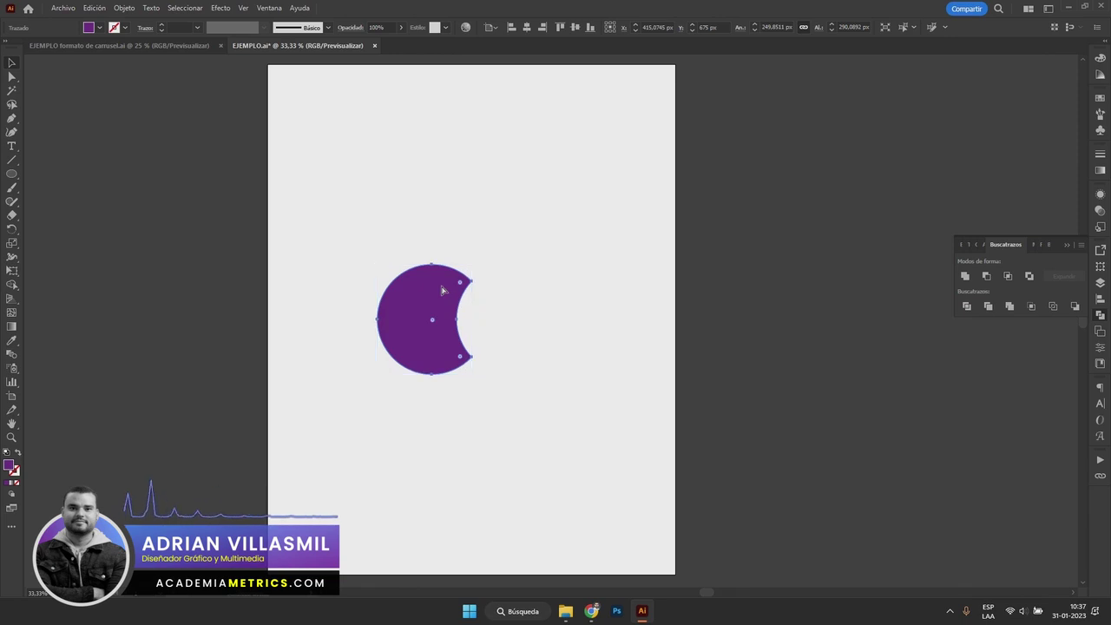
key(ctrl+z)
click(508, 214)
drag(648, 274, 388, 402)
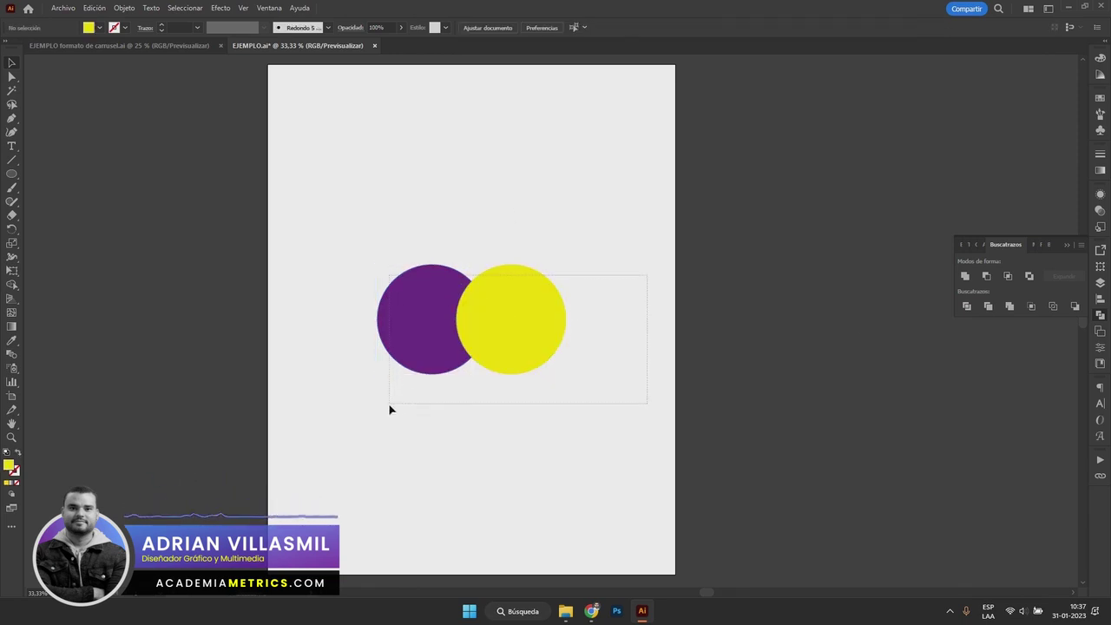
click(1009, 276)
click(583, 254)
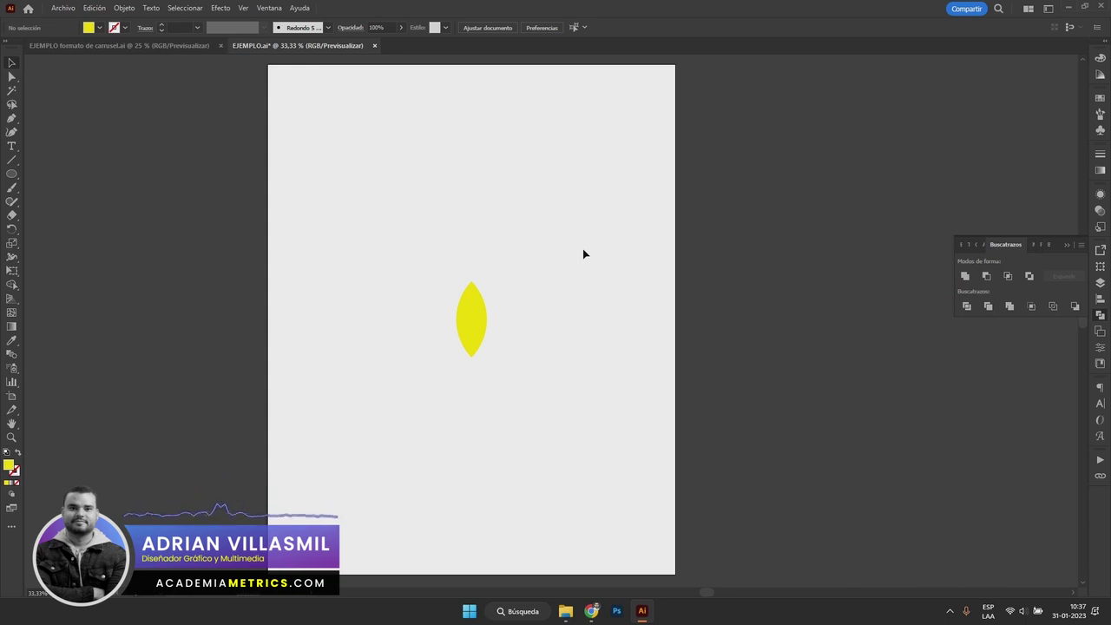
key(ctrl+z)
Apply Pathfinder Exclude to both circles and reselect the combined shape.
drag(777, 263, 340, 429)
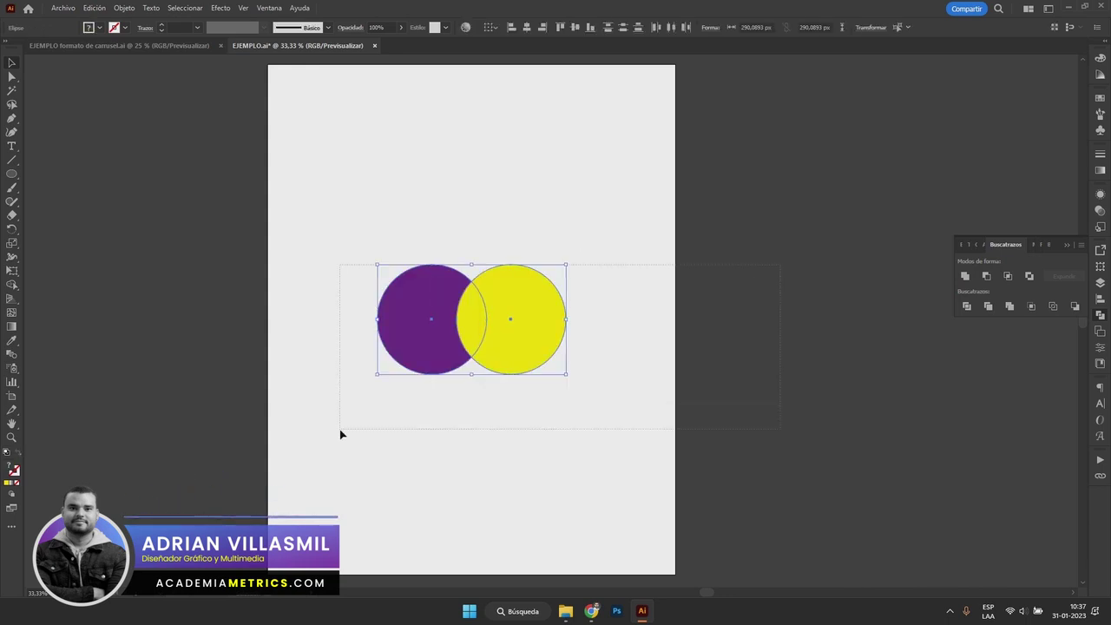
click(1029, 276)
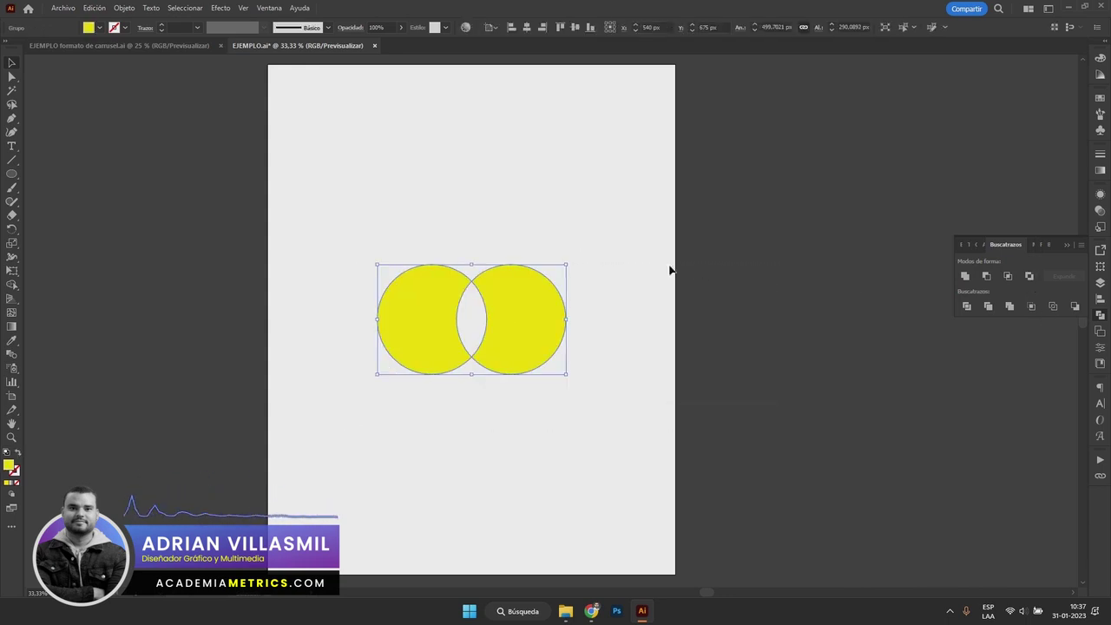
click(540, 231)
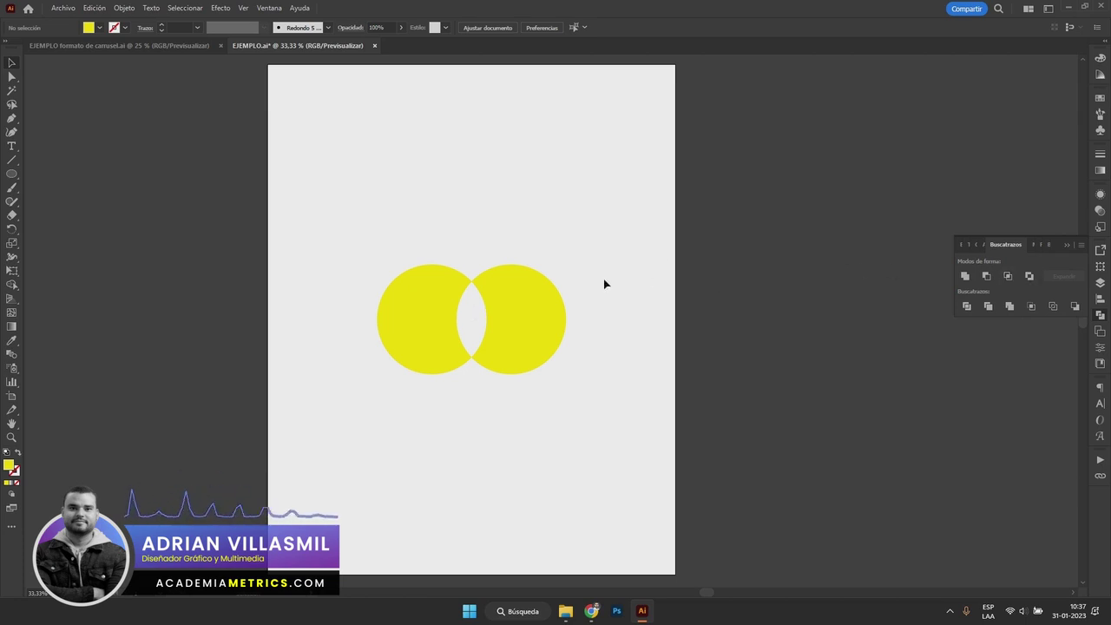
click(509, 307)
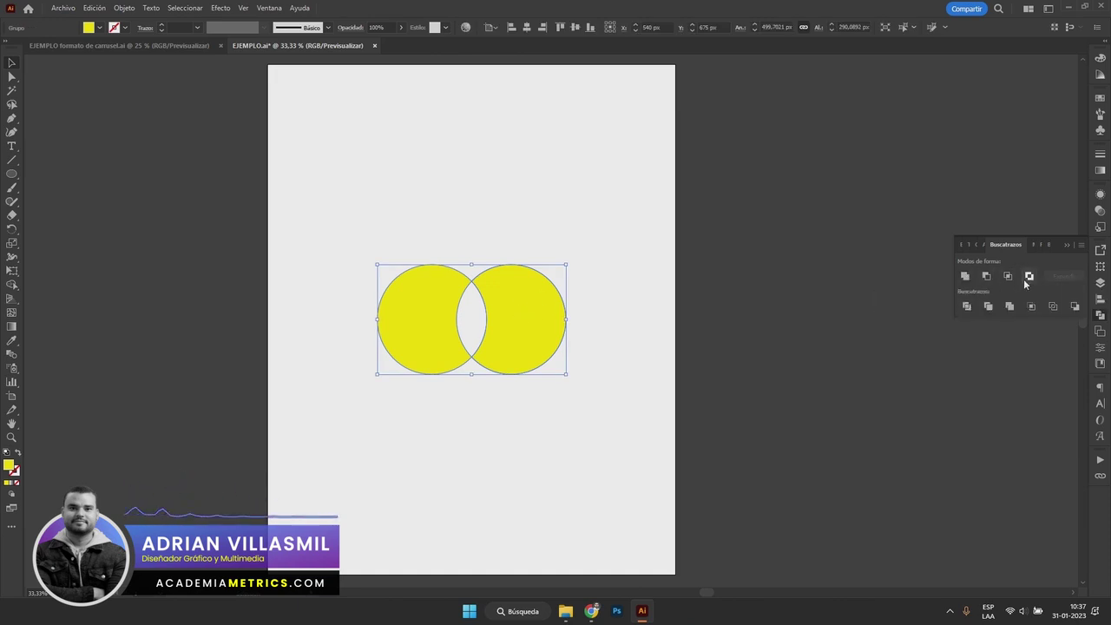
click(597, 256)
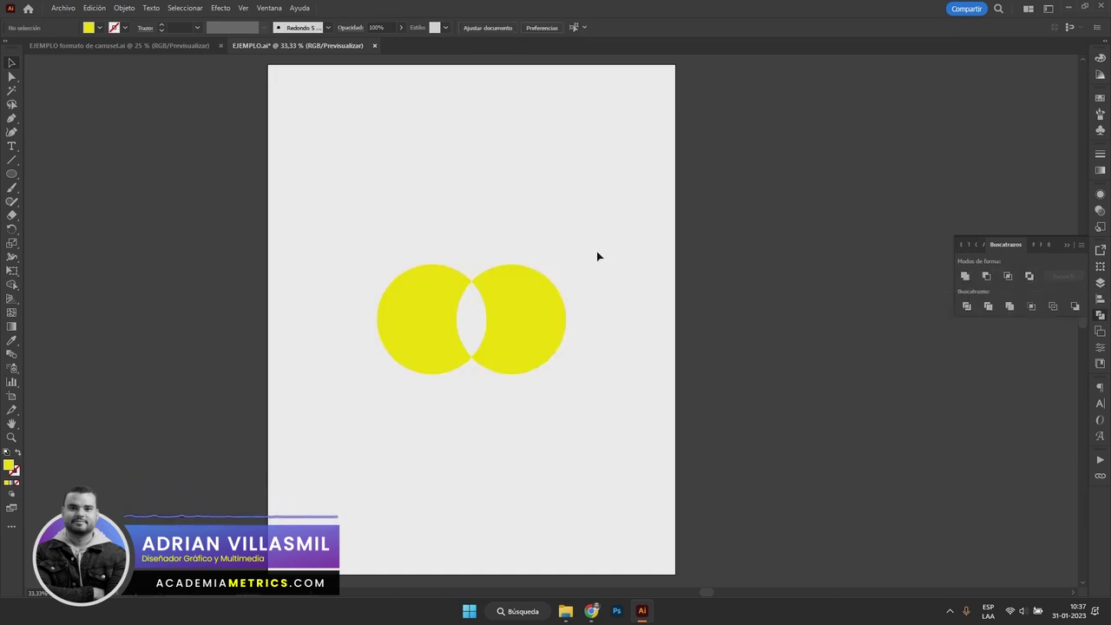
click(541, 287)
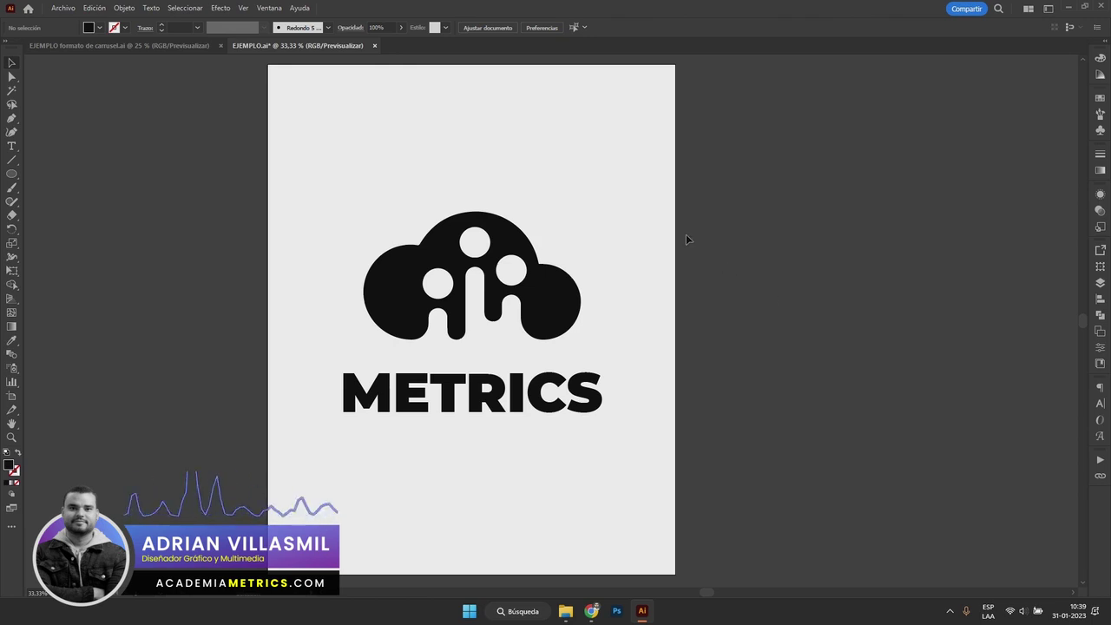
Select the whole METRICS text object after briefly highlighting RIC in edit mode.
click(490, 409)
double_click(498, 400)
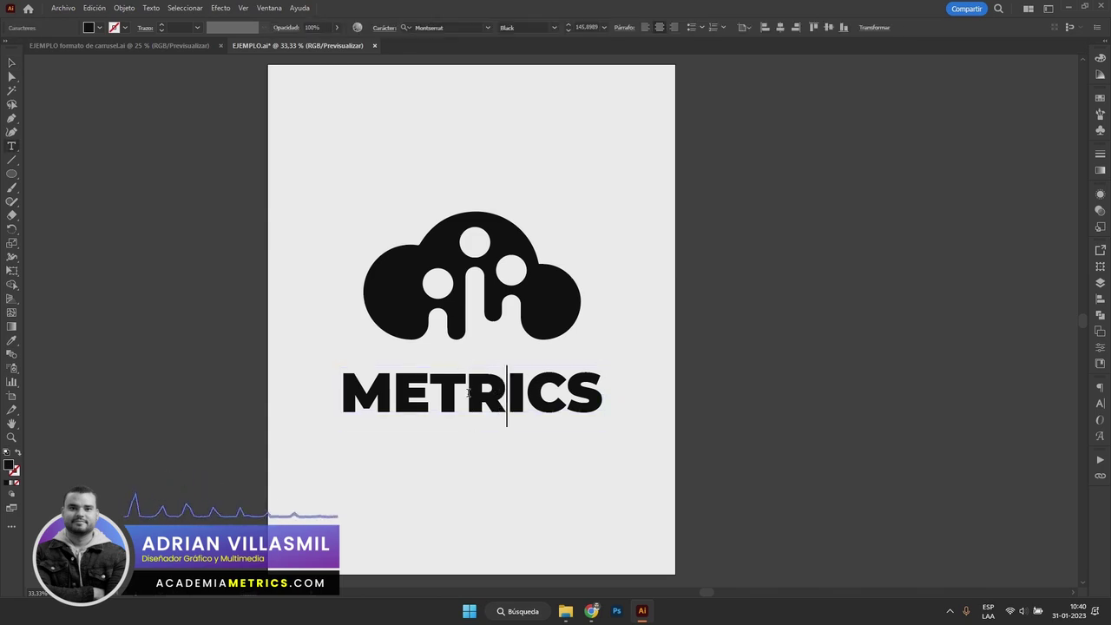
drag(467, 392, 565, 391)
key(Escape)
click(173, 106)
click(427, 396)
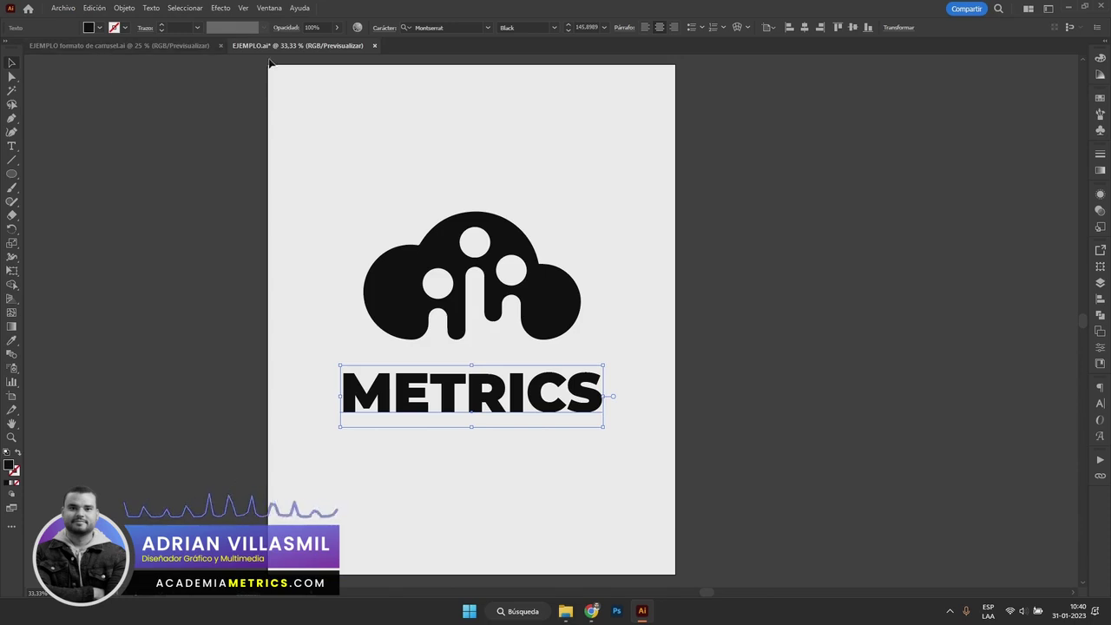
Try green, dark purple, red and orange-gradient fills on METRICS, then undo back to black.
click(99, 28)
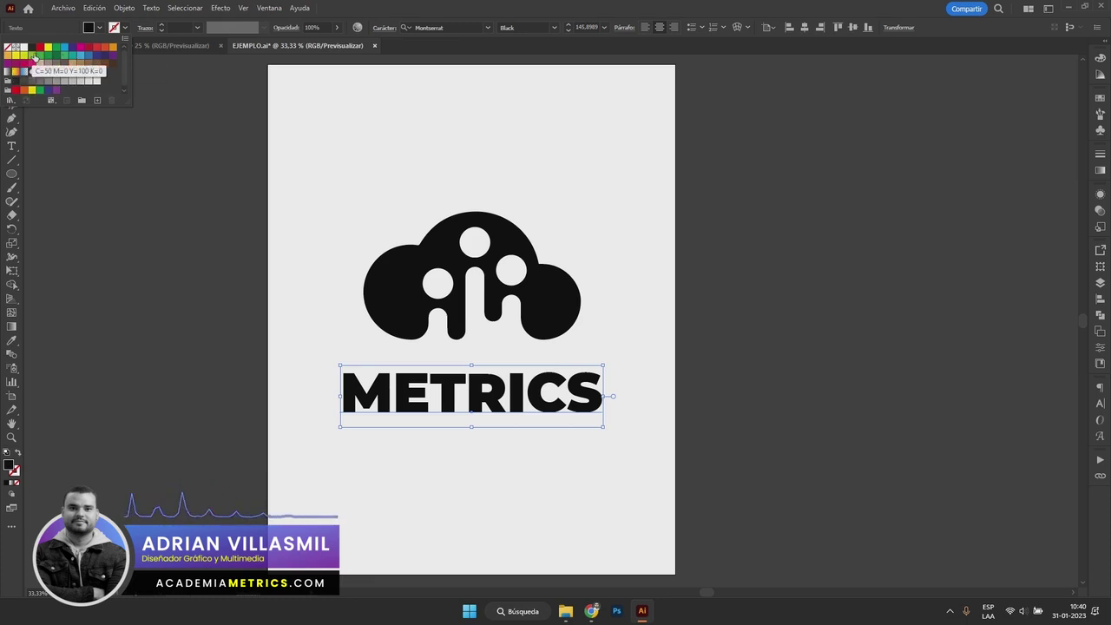
click(51, 55)
click(80, 48)
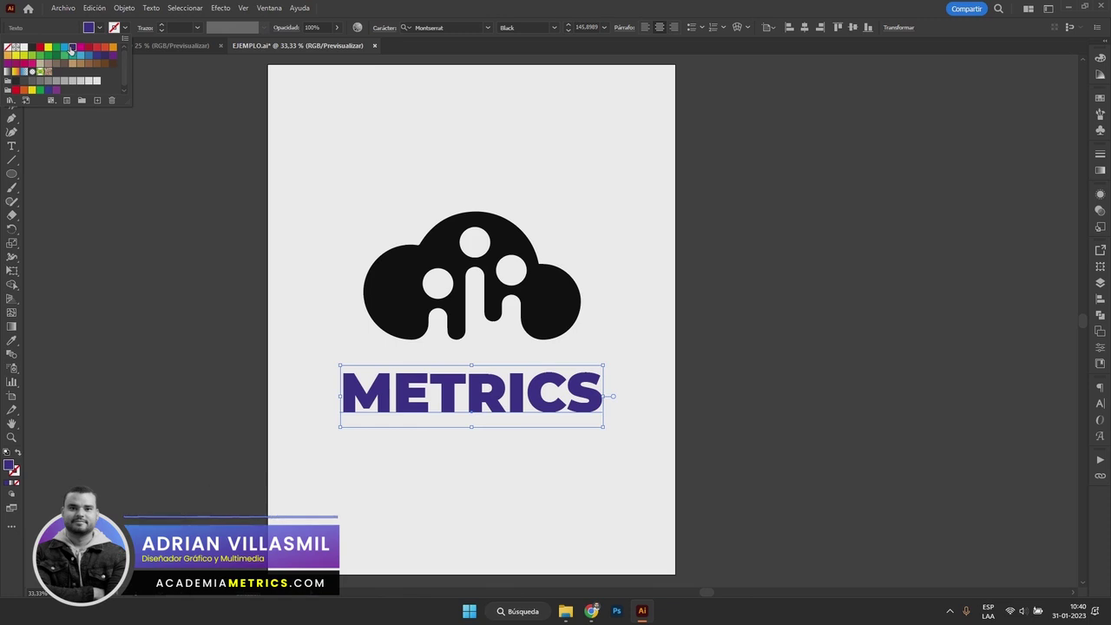
click(96, 47)
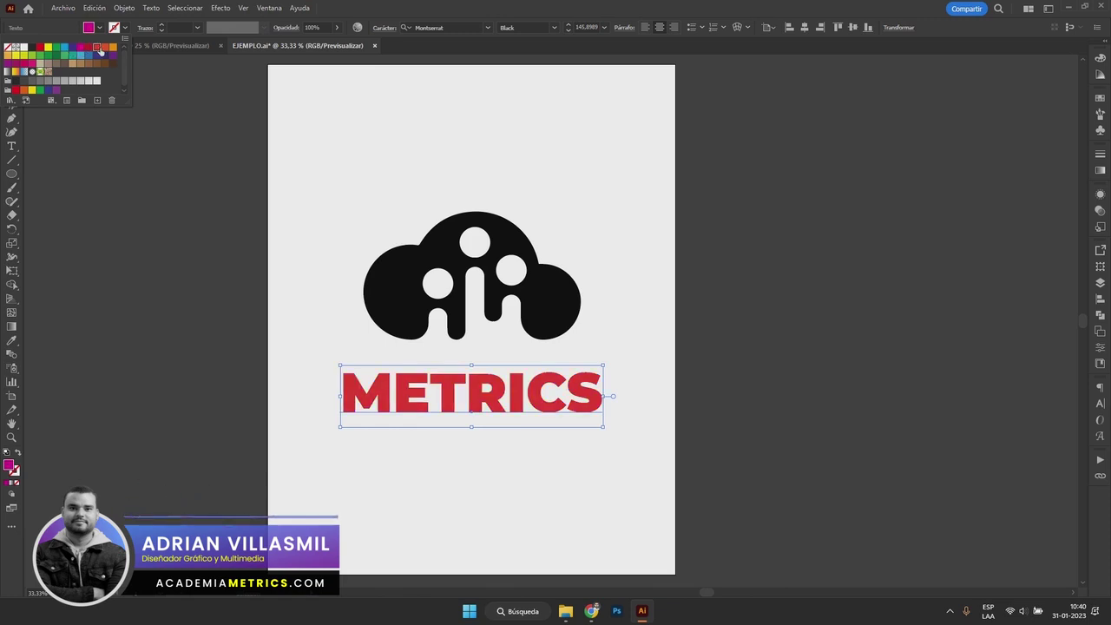
click(15, 73)
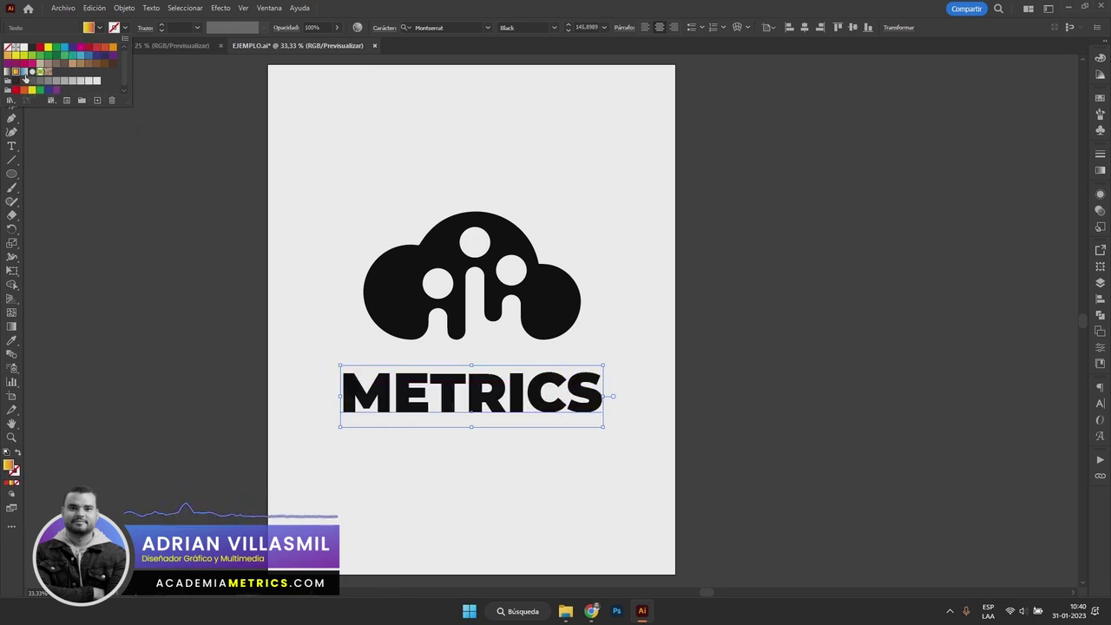
click(8, 73)
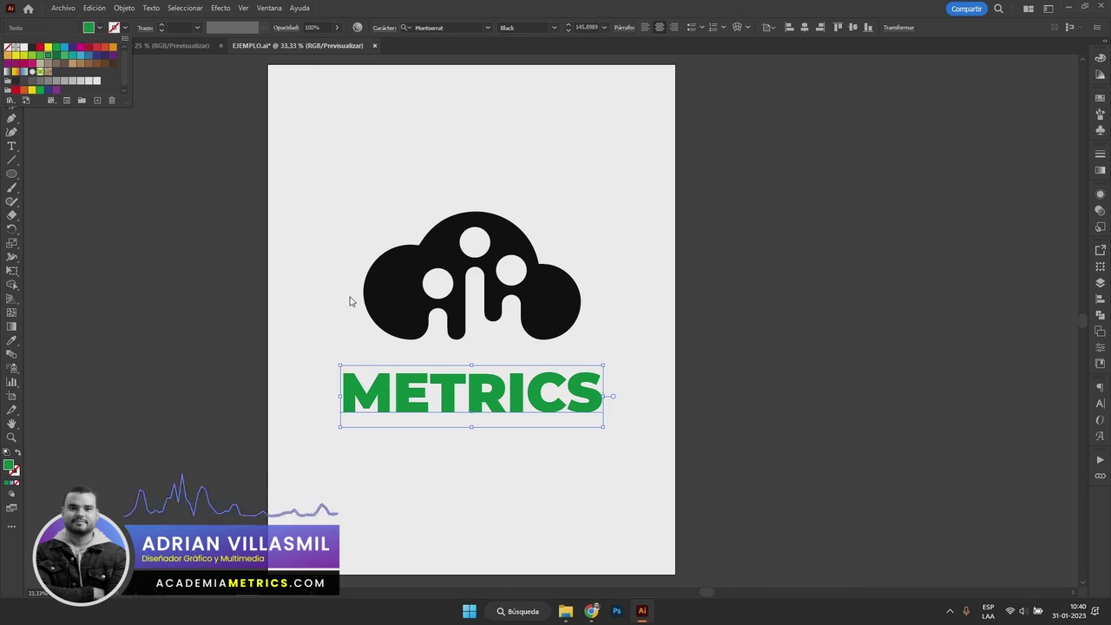
click(420, 401)
key(ctrl+z)
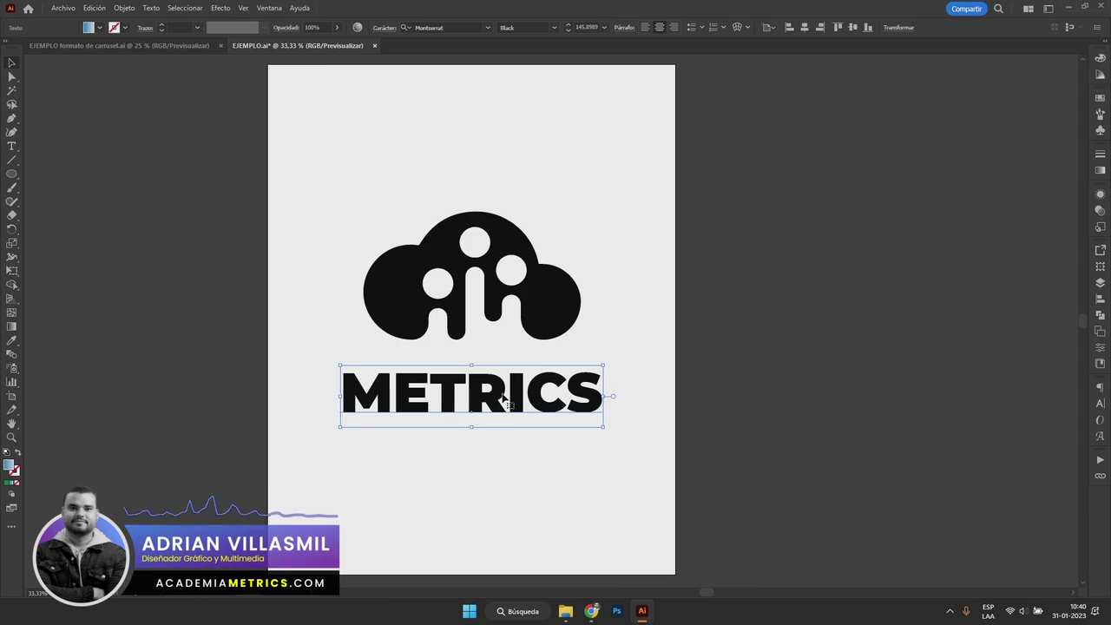
Create outlines from METRICS and fill the letters with the yellow-red gradient swatch.
right_click(504, 397)
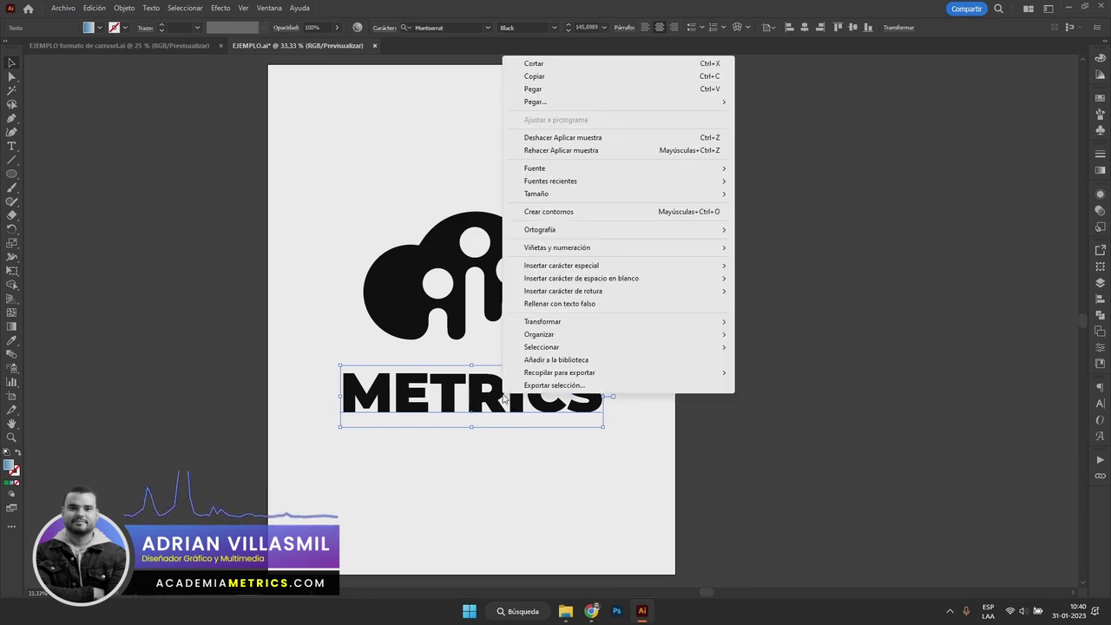
click(576, 212)
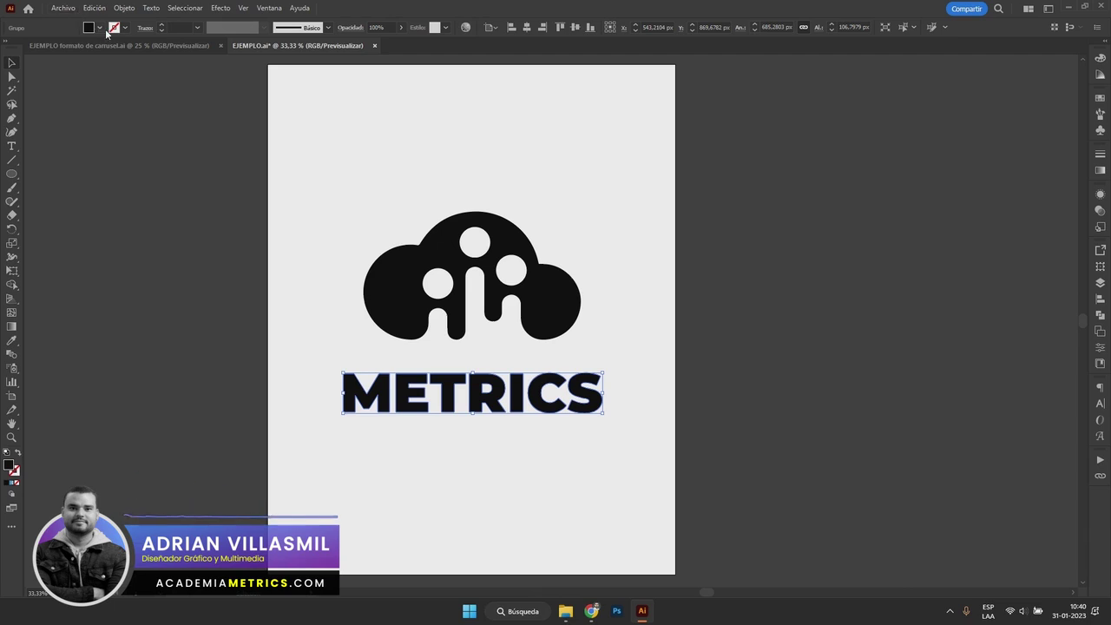
click(100, 28)
click(15, 71)
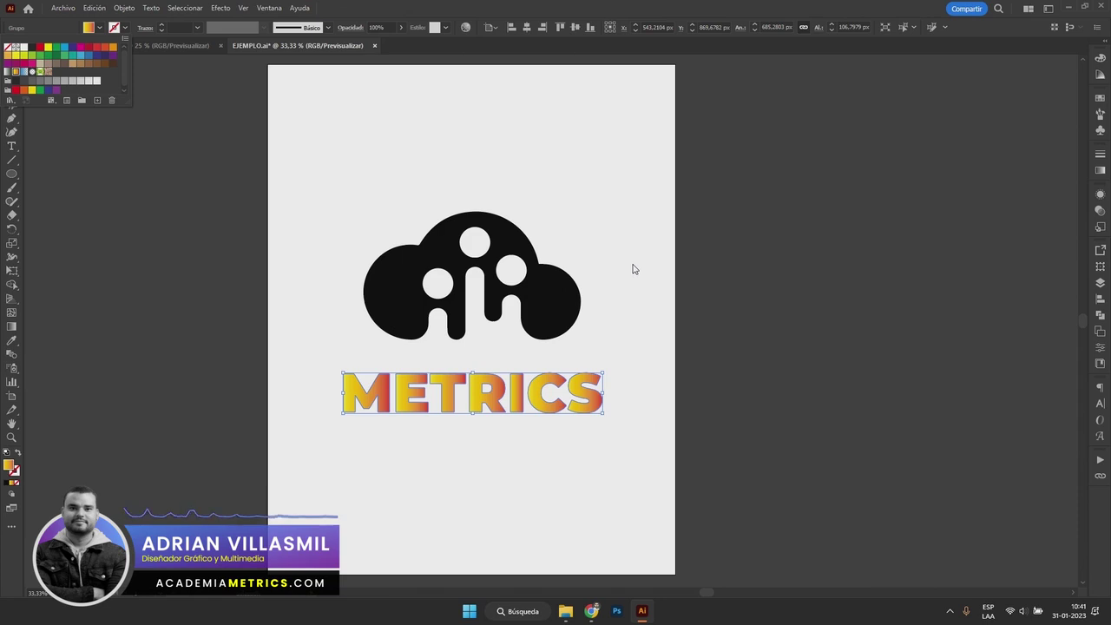
Zoom in on the gradient lettering and reselect the METRICS letters.
key(Escape)
scroll(414, 431, up, 1)
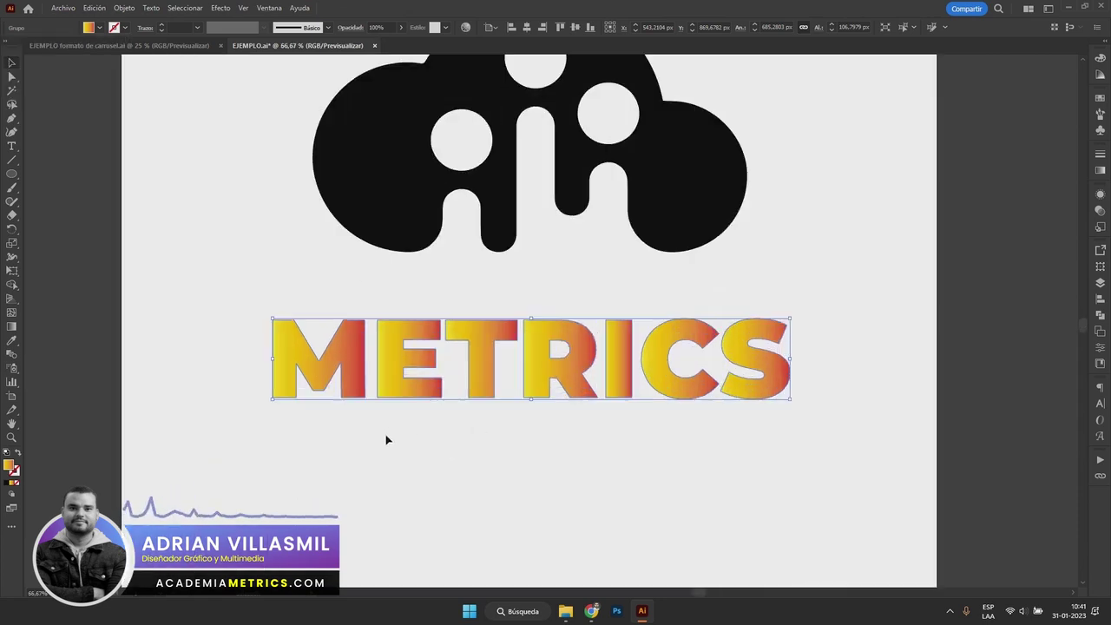
scroll(385, 437, up, 1)
scroll(409, 443, up, 1)
key(ctrl+shift+a)
click(272, 275)
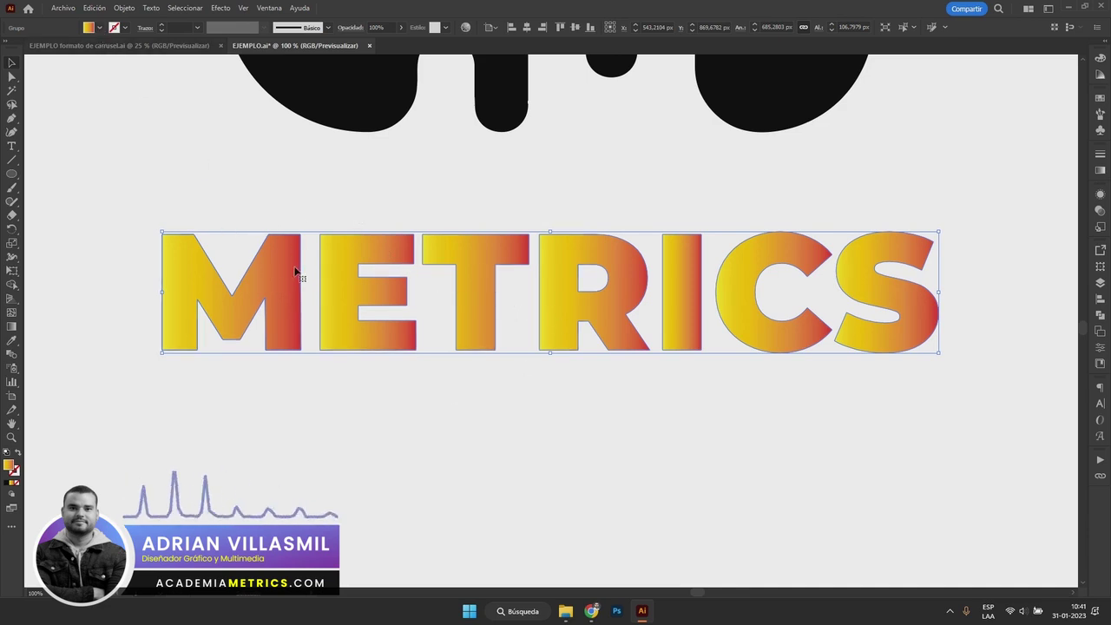
scroll(446, 385, down, 1)
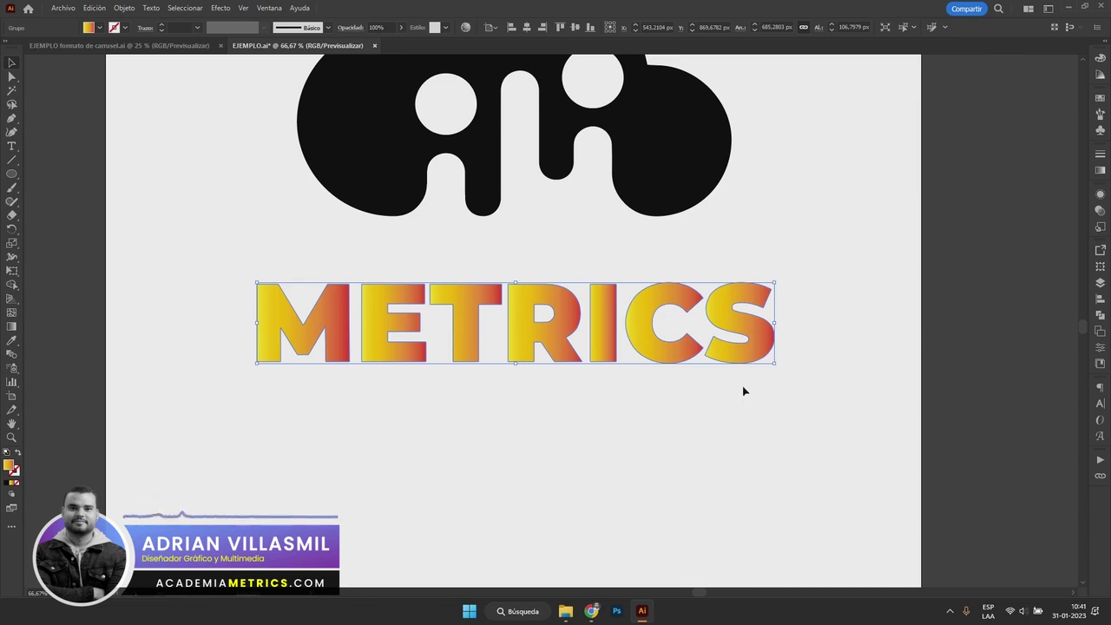
click(1100, 196)
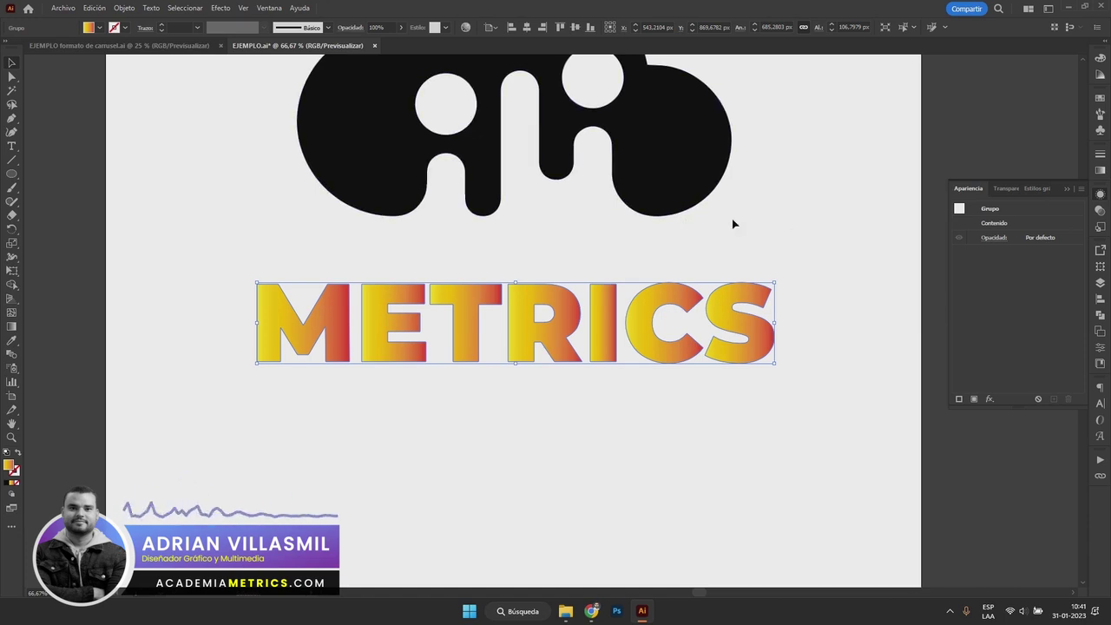
Undo the gradient and outlining to restore METRICS as live text, and reselect it.
key(ctrl+z)
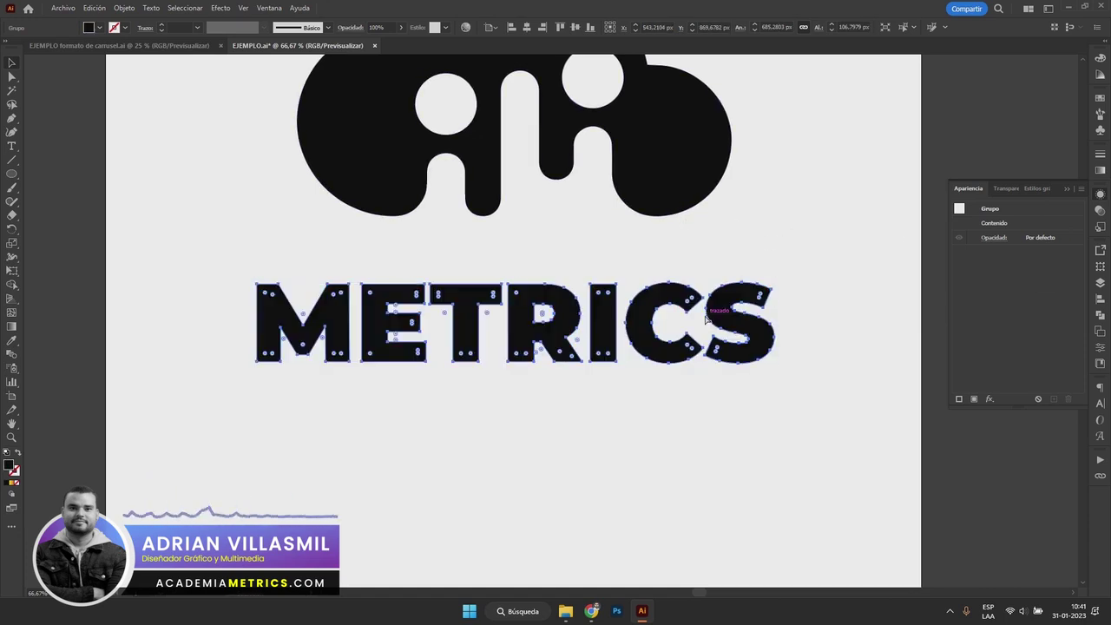
key(ctrl+z)
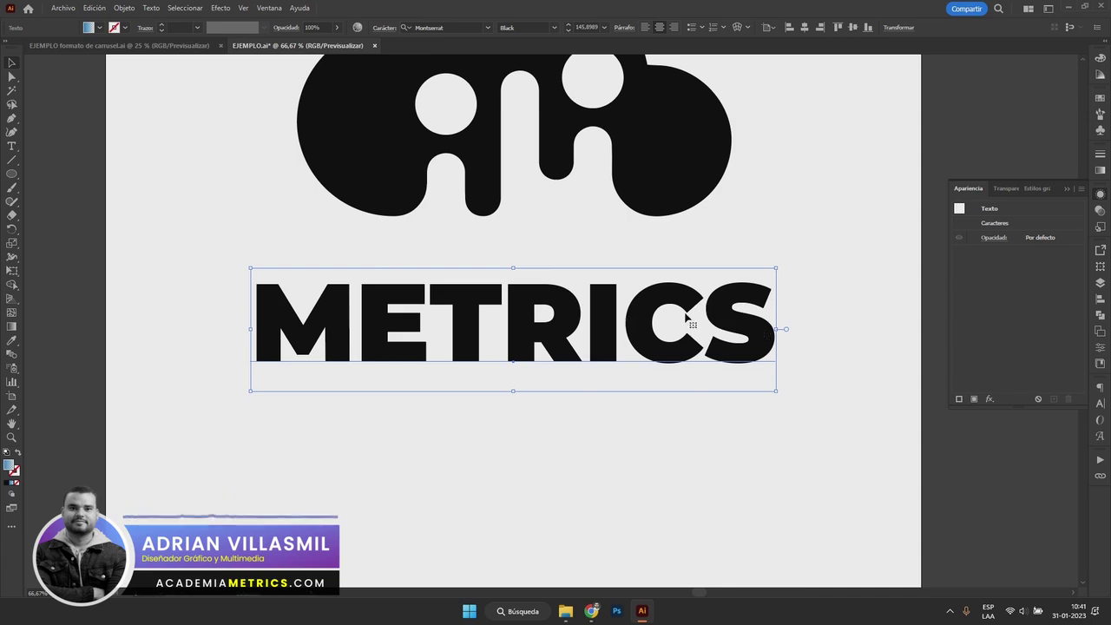
click(491, 408)
click(489, 374)
Highlight the METRICS characters, then set the text fill to None.
key(t)
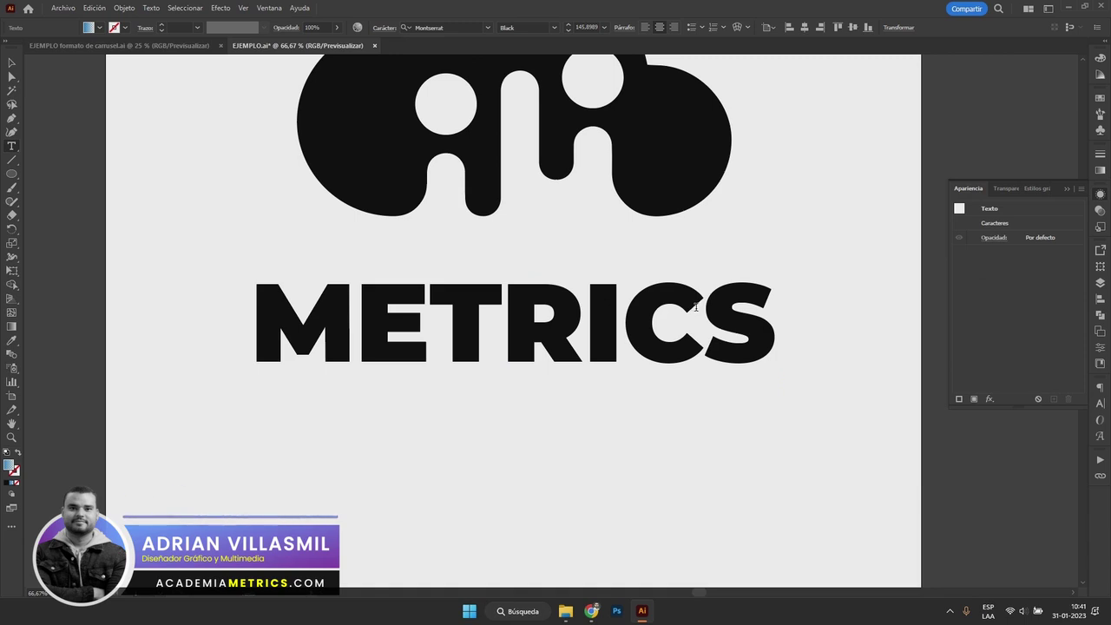
mouse_move(254, 317)
mouse_down()
mouse_move(688, 318)
mouse_move(356, 322)
mouse_up()
key(Escape)
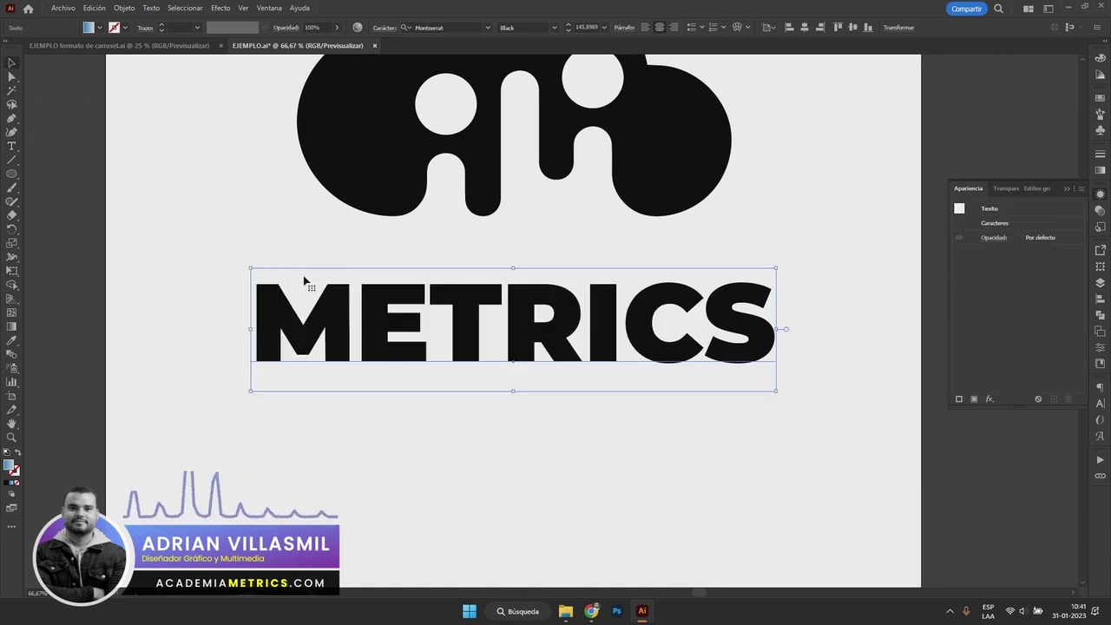
click(99, 27)
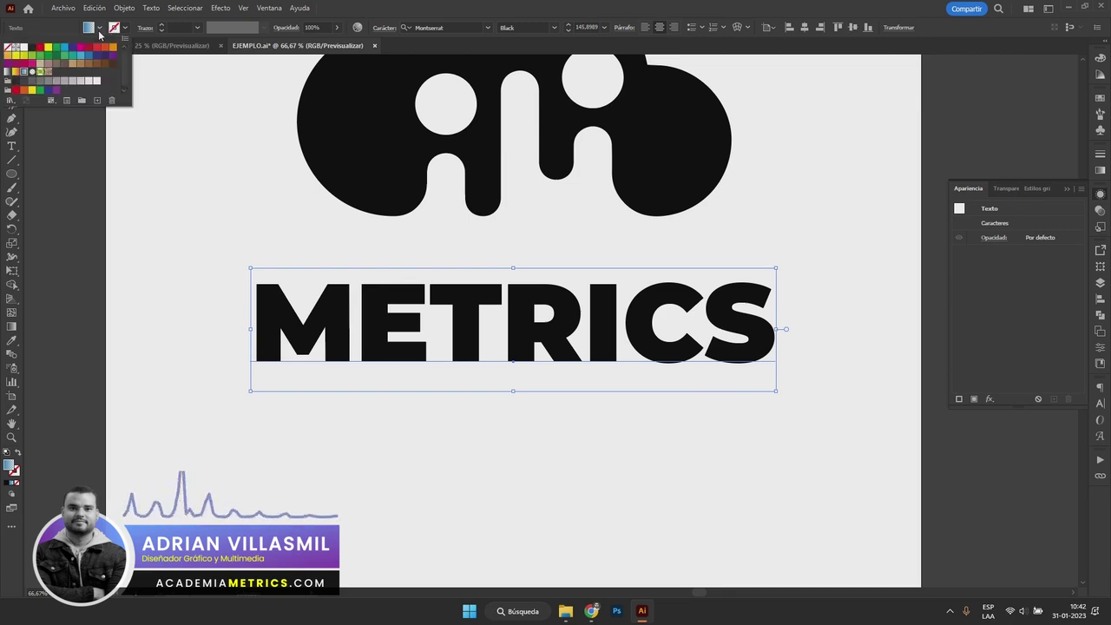
click(8, 47)
click(512, 334)
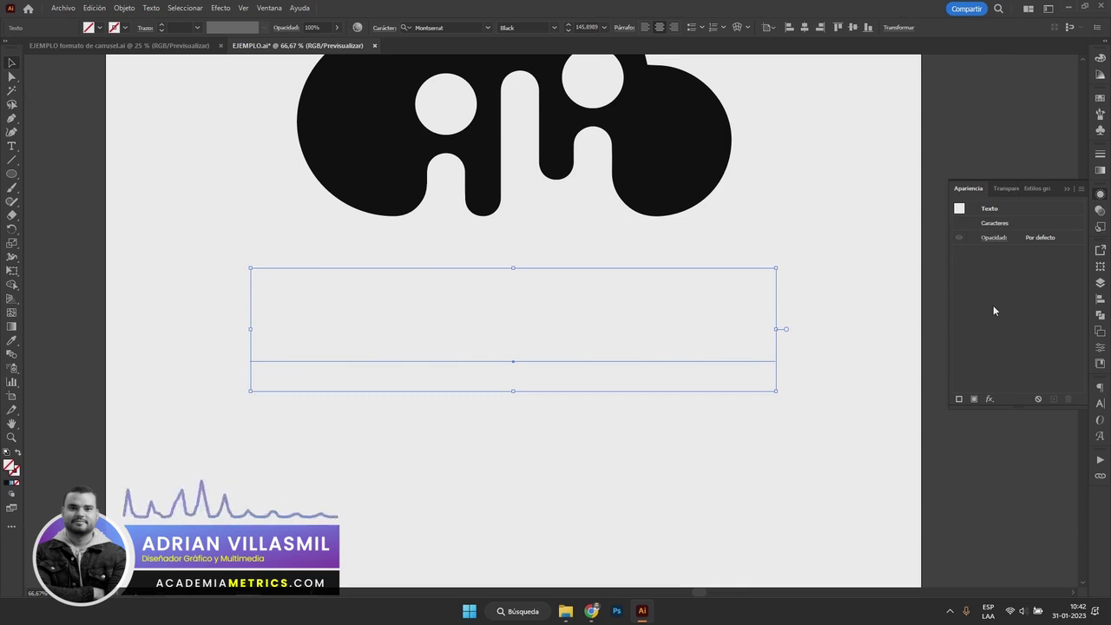
In Appearance, add a yellow-to-red gradient fill to METRICS, then add a new stroke.
click(972, 400)
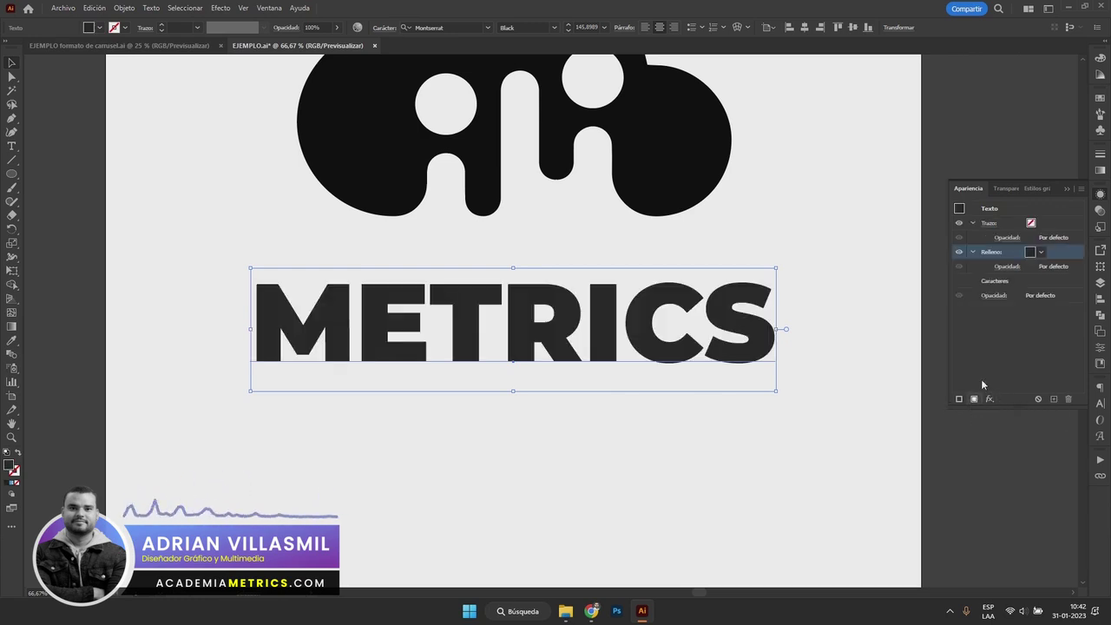
click(1041, 254)
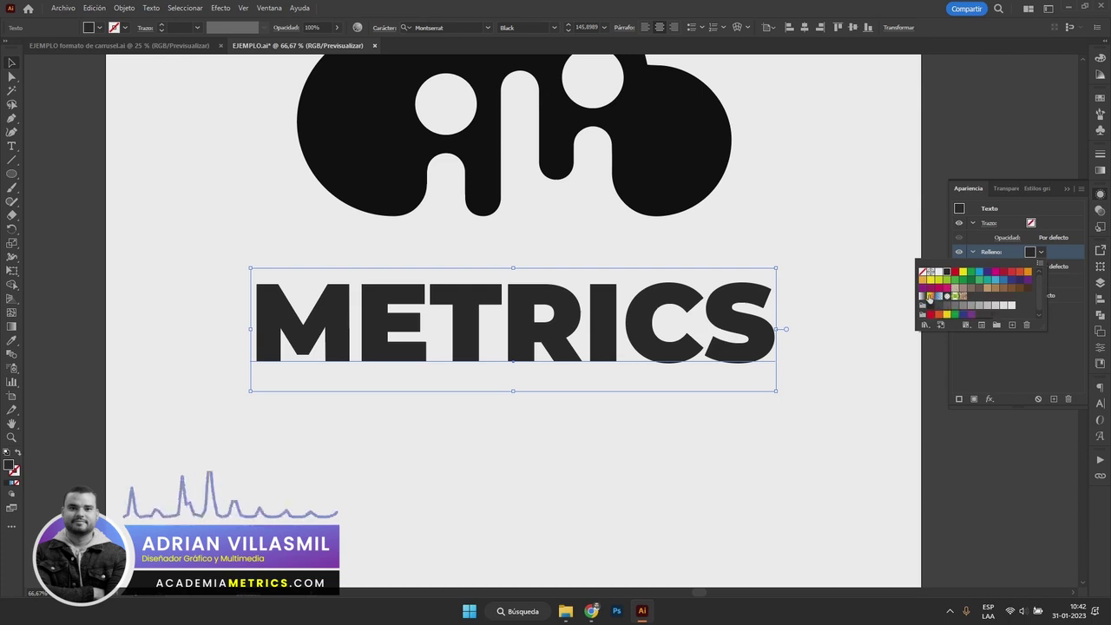
click(931, 297)
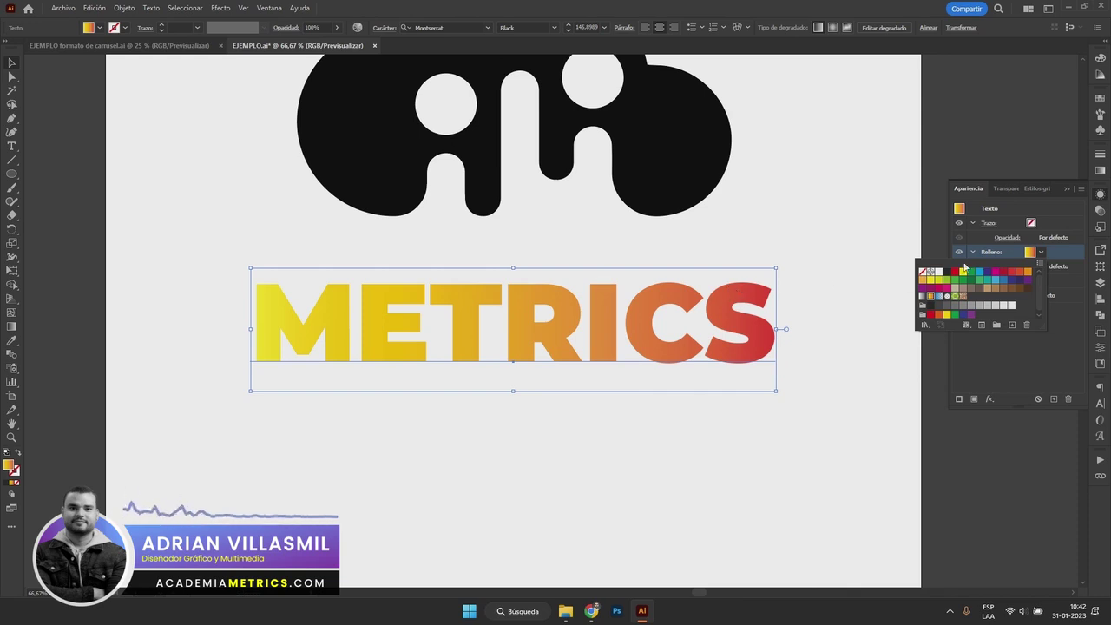
click(1042, 251)
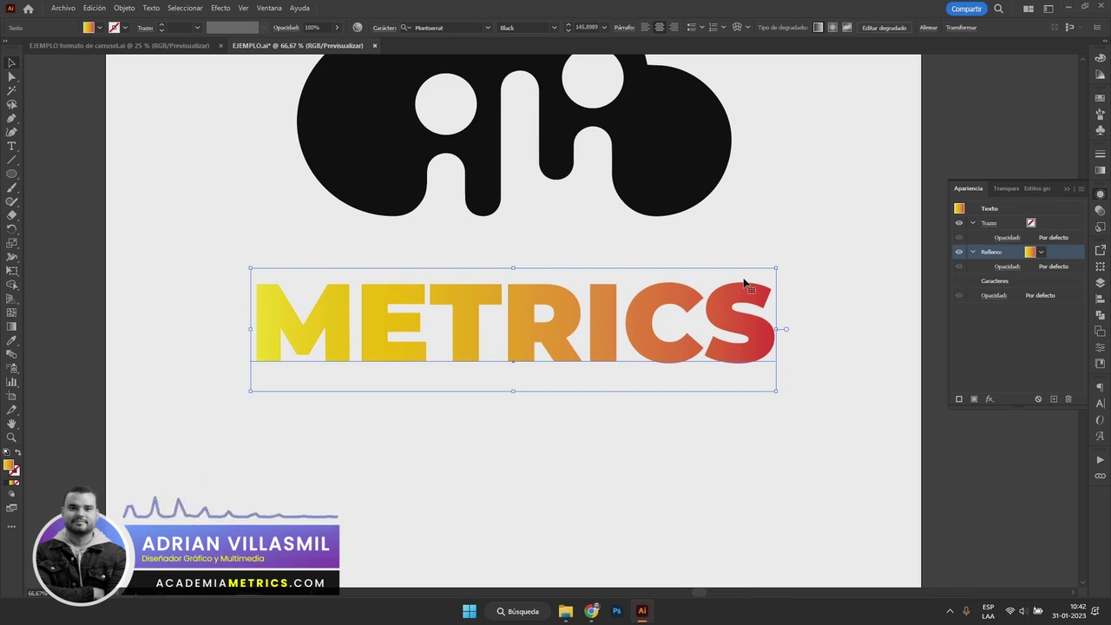
click(720, 319)
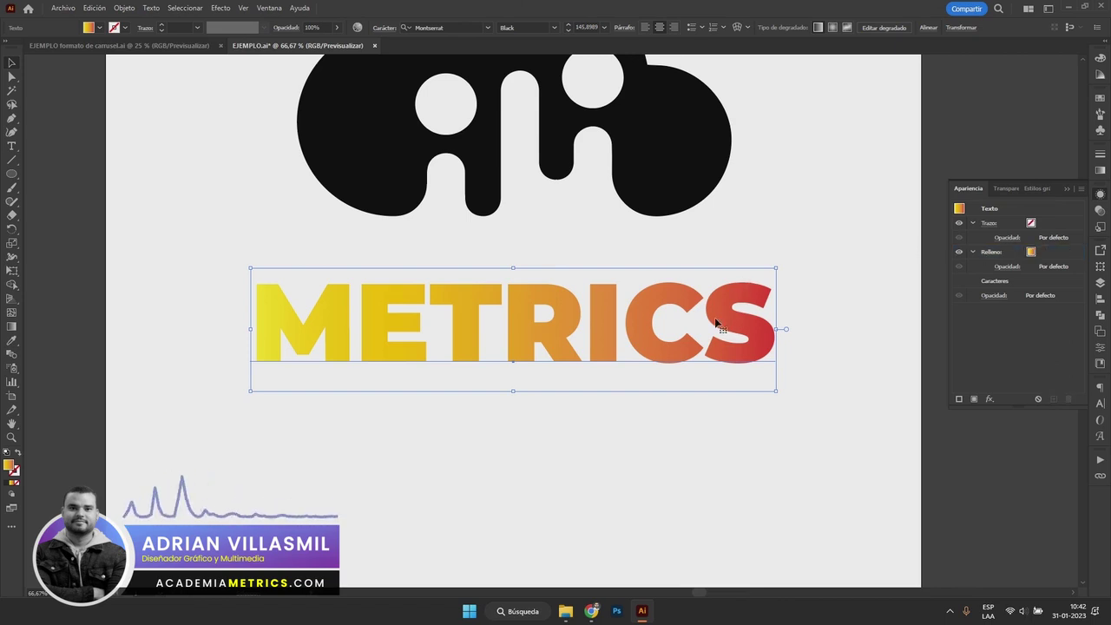
click(958, 398)
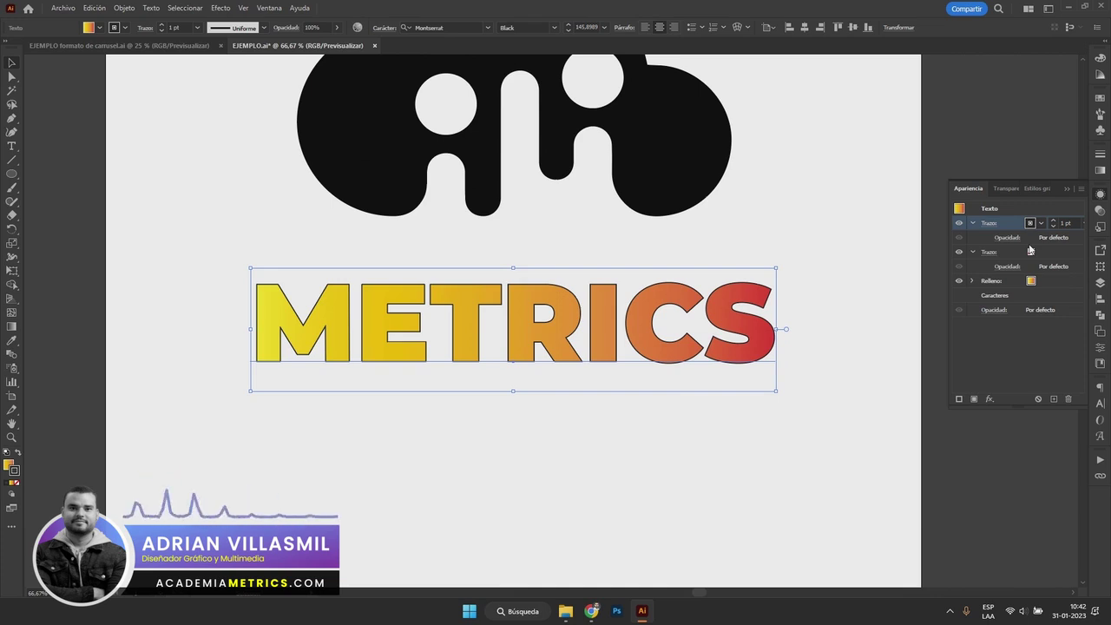
Make the new stroke red, thicken it to 5 pt, then recolour it dark purple.
click(1041, 223)
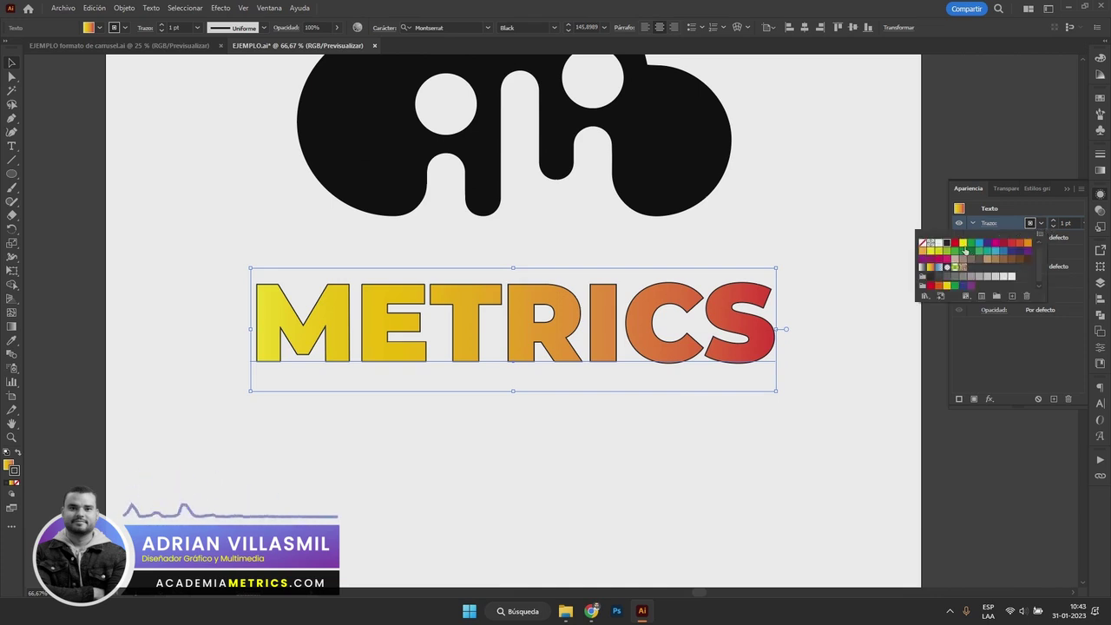
click(996, 247)
click(1054, 223)
click(1053, 222)
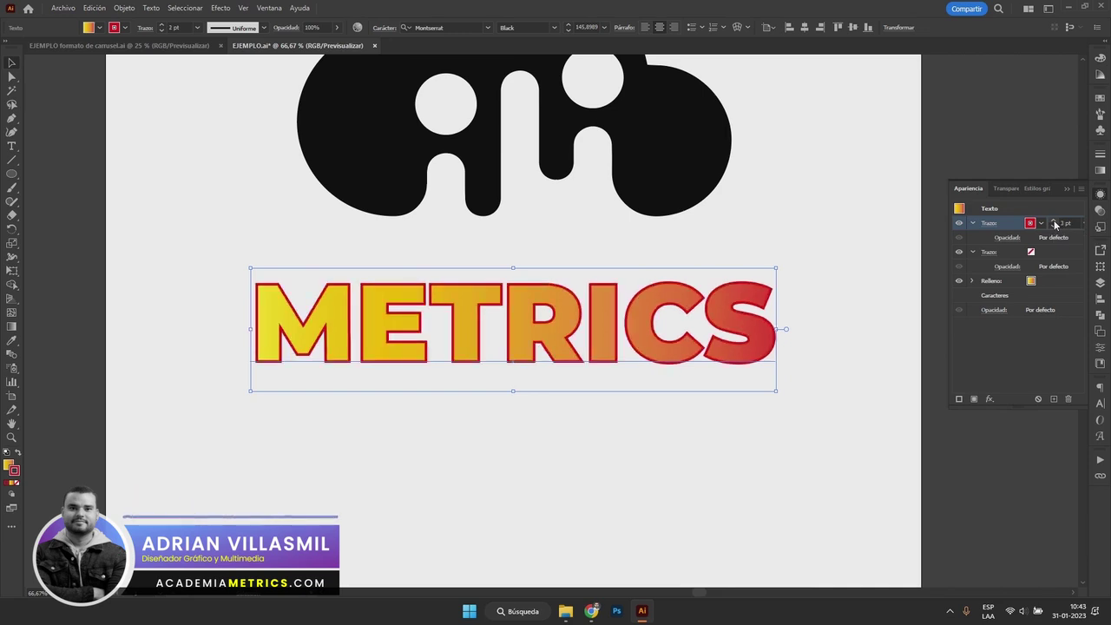
text(5)
click(1016, 360)
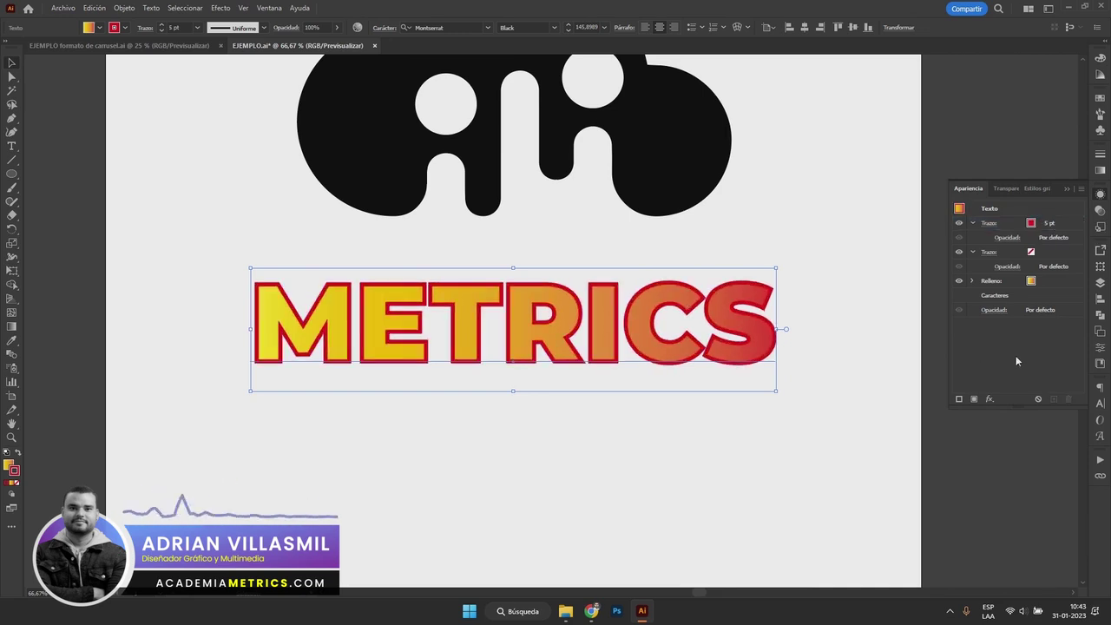
click(1034, 225)
click(1019, 251)
click(1070, 271)
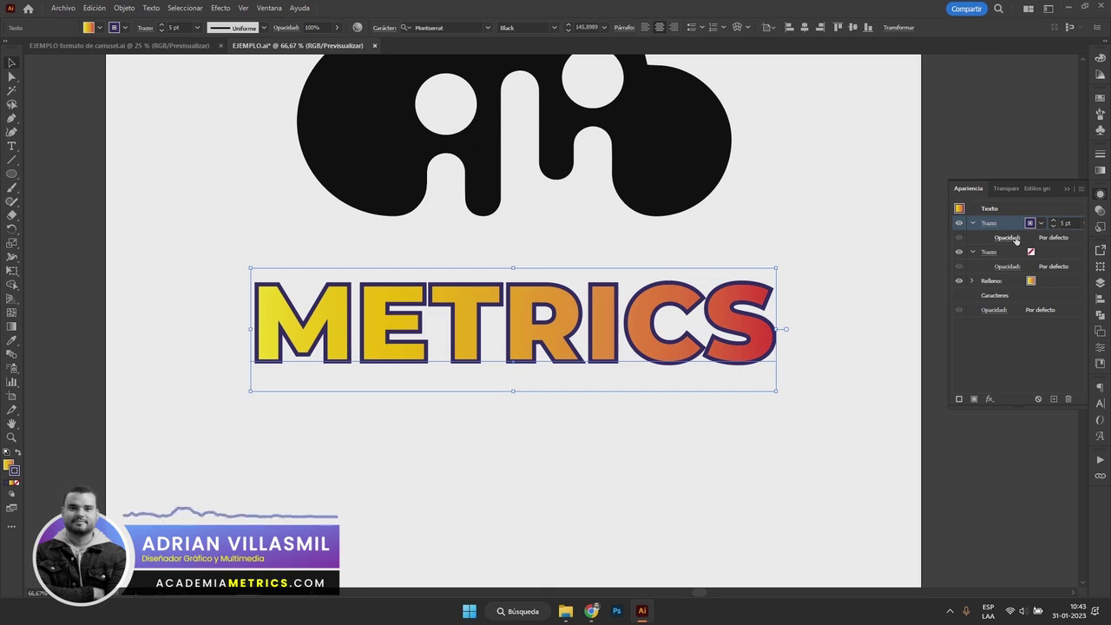
Select the empty second stroke in Appearance and delete it.
click(1059, 280)
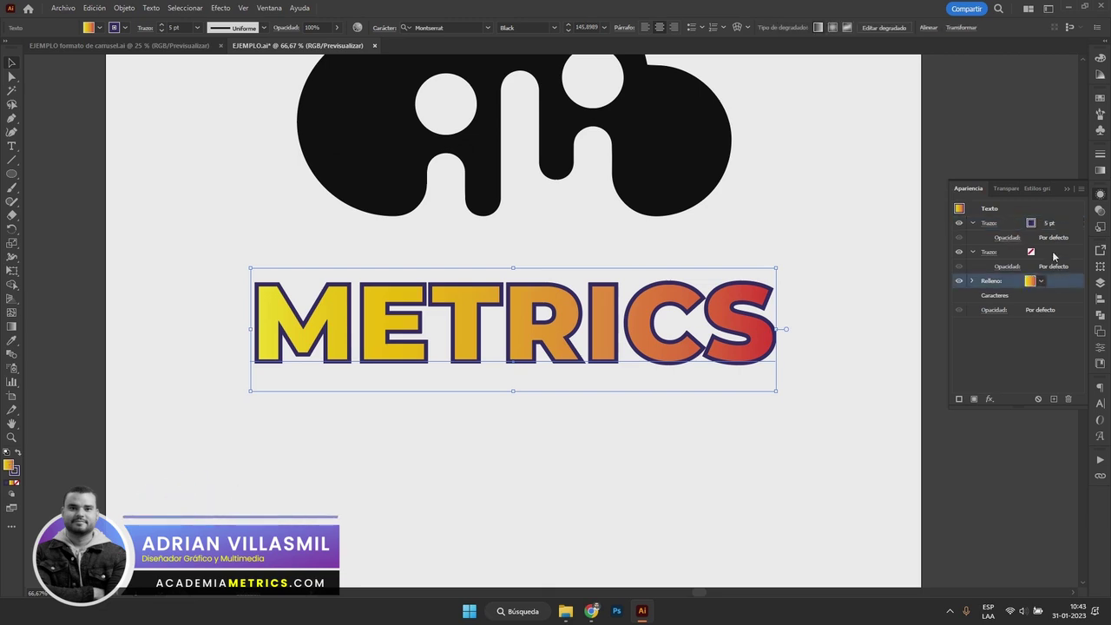
click(1053, 255)
click(1010, 225)
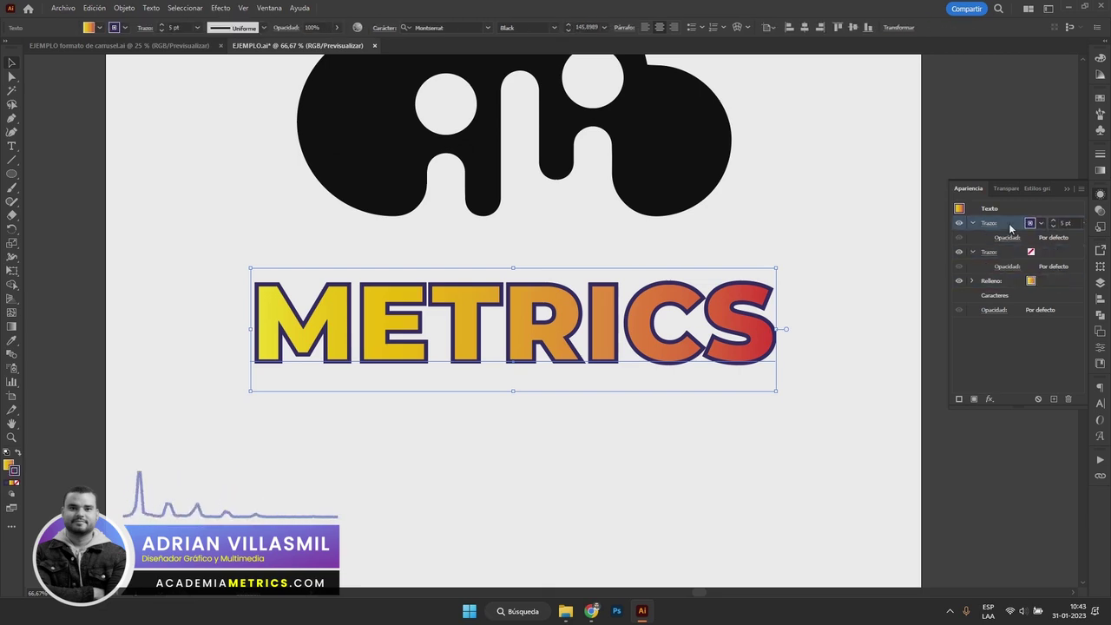
click(1054, 254)
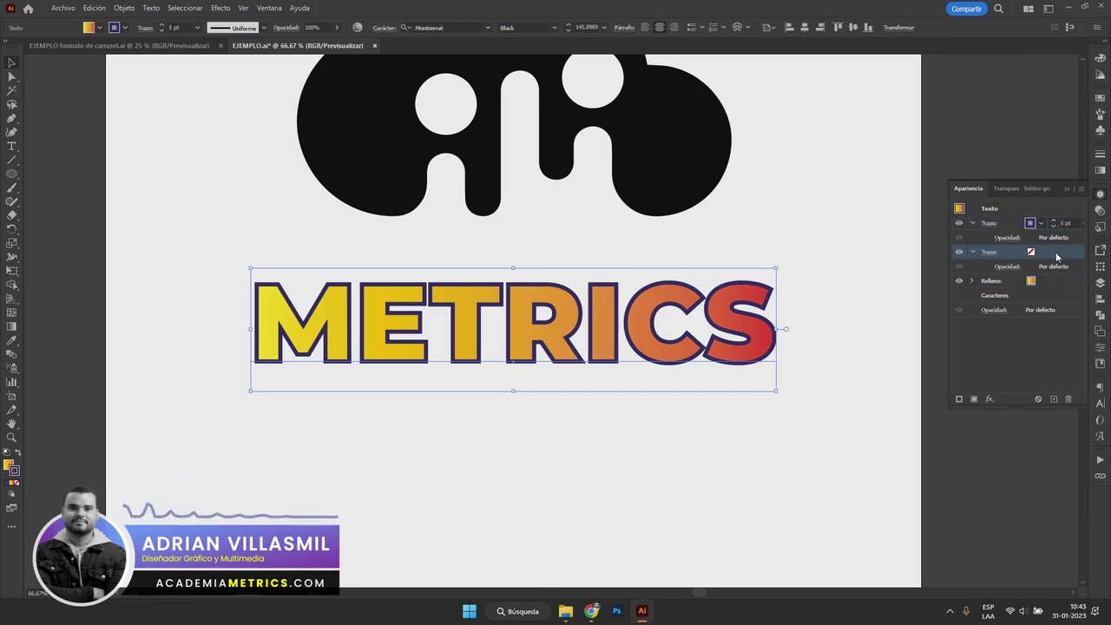
click(1001, 226)
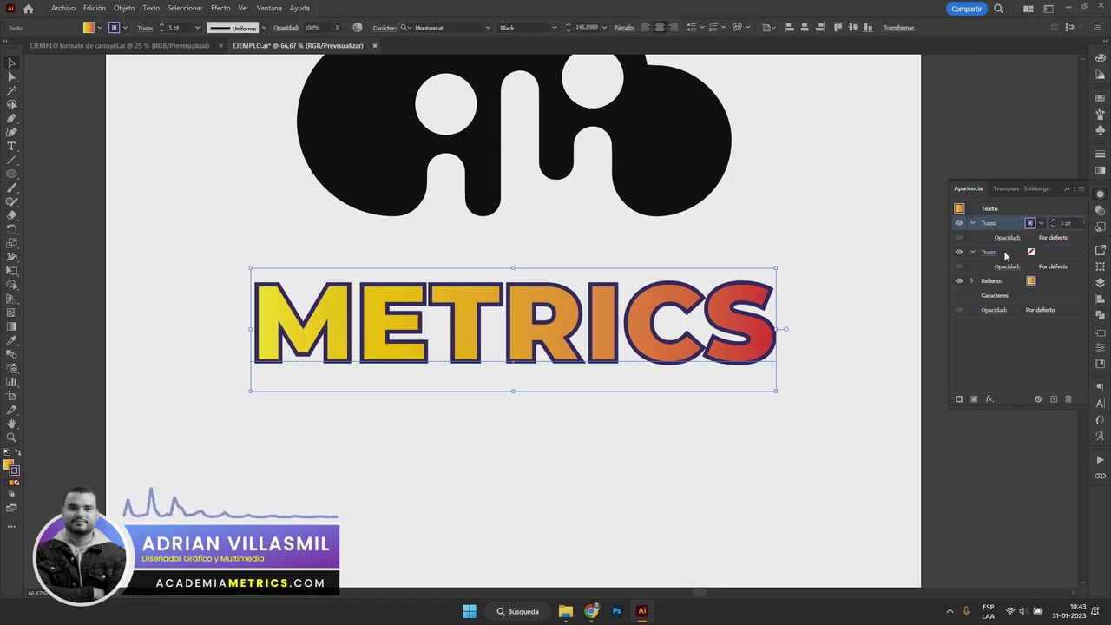
click(1022, 252)
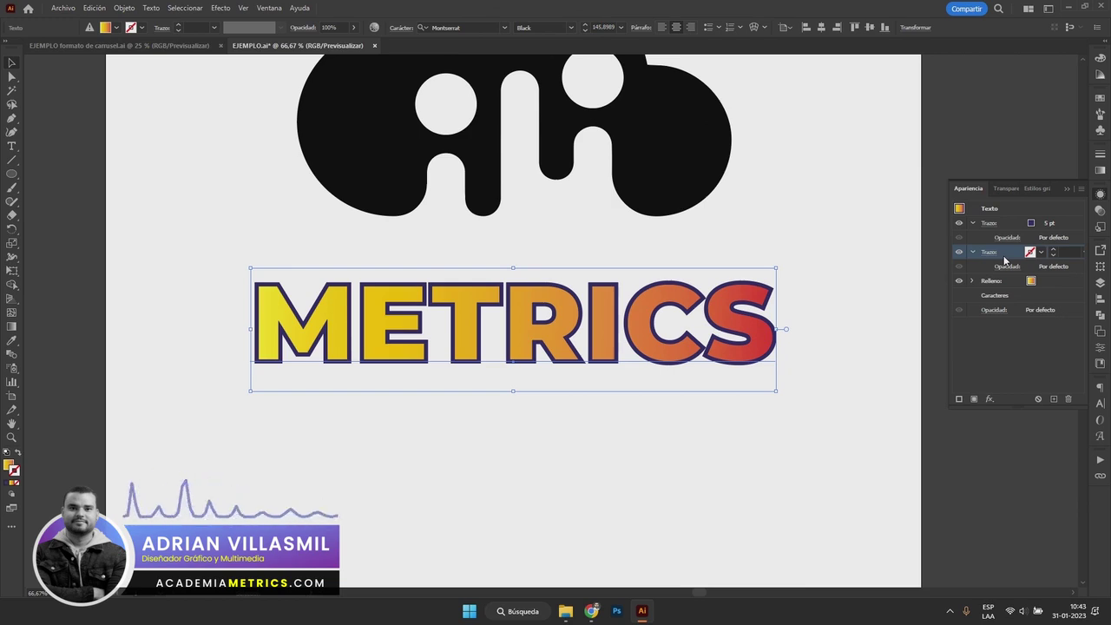
click(1069, 399)
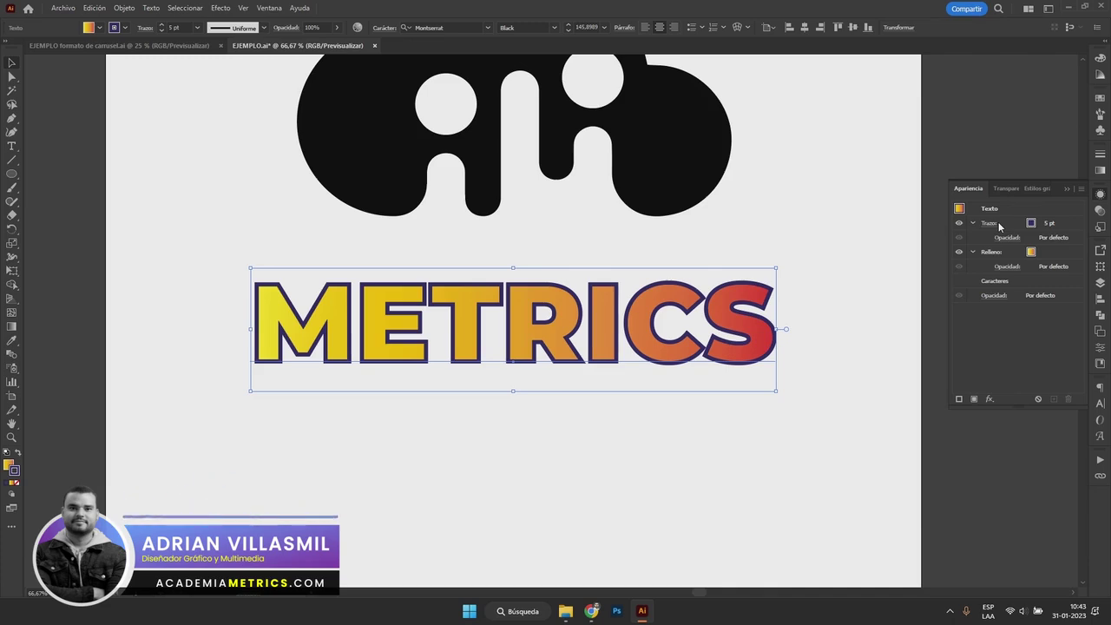
Drag the purple stroke below the gradient fill and raise its weight to 60 pt.
drag(998, 222, 1001, 245)
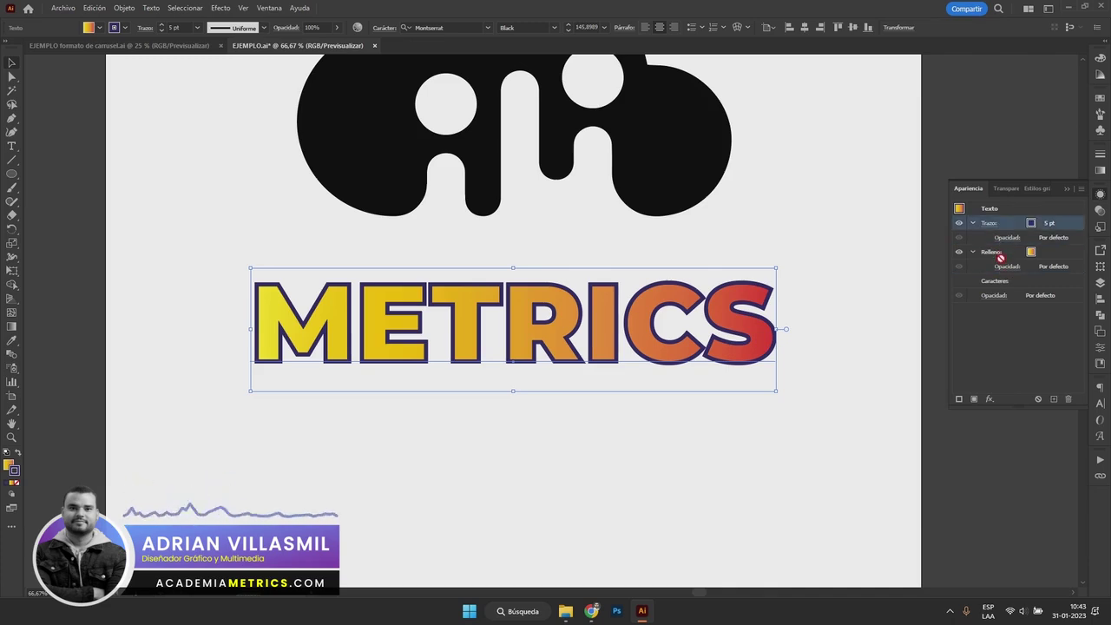
drag(1000, 245, 1001, 271)
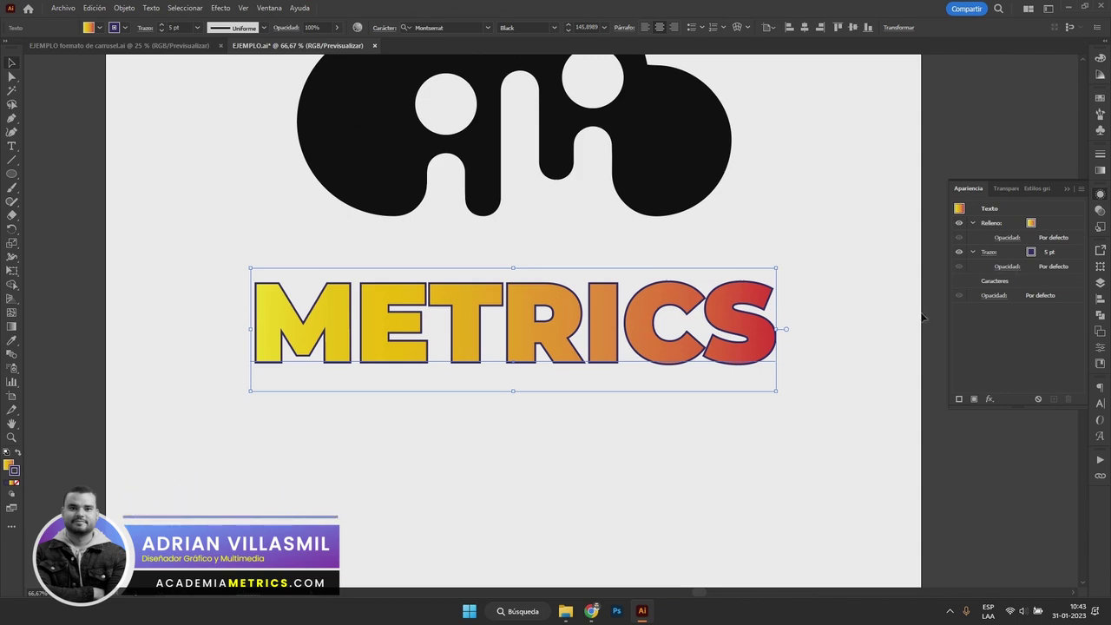
text(36)
click(1054, 252)
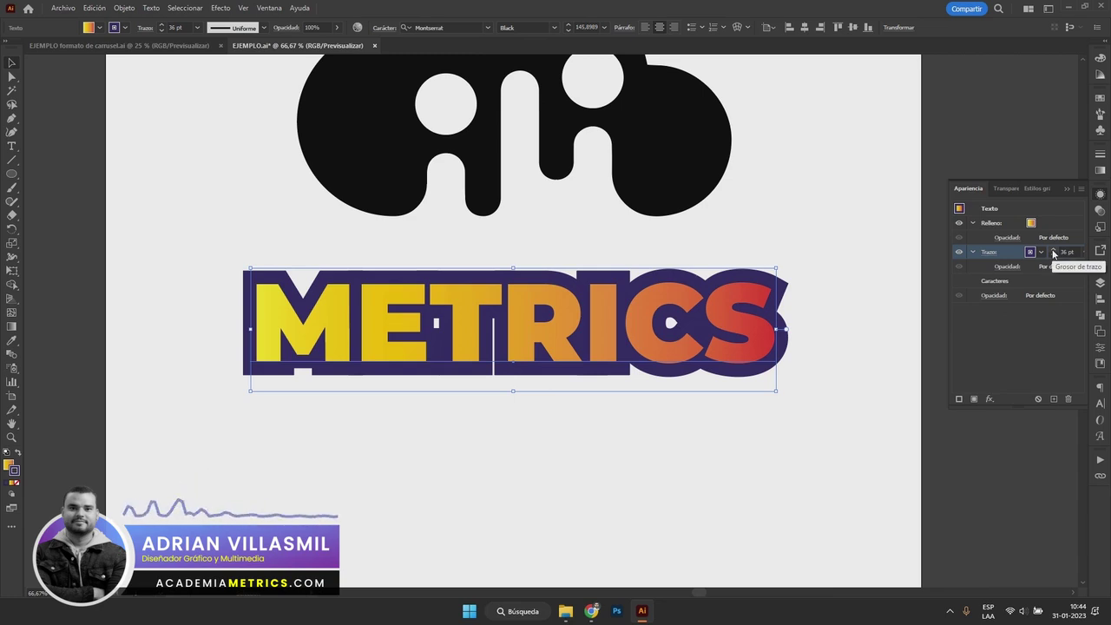
click(1054, 252)
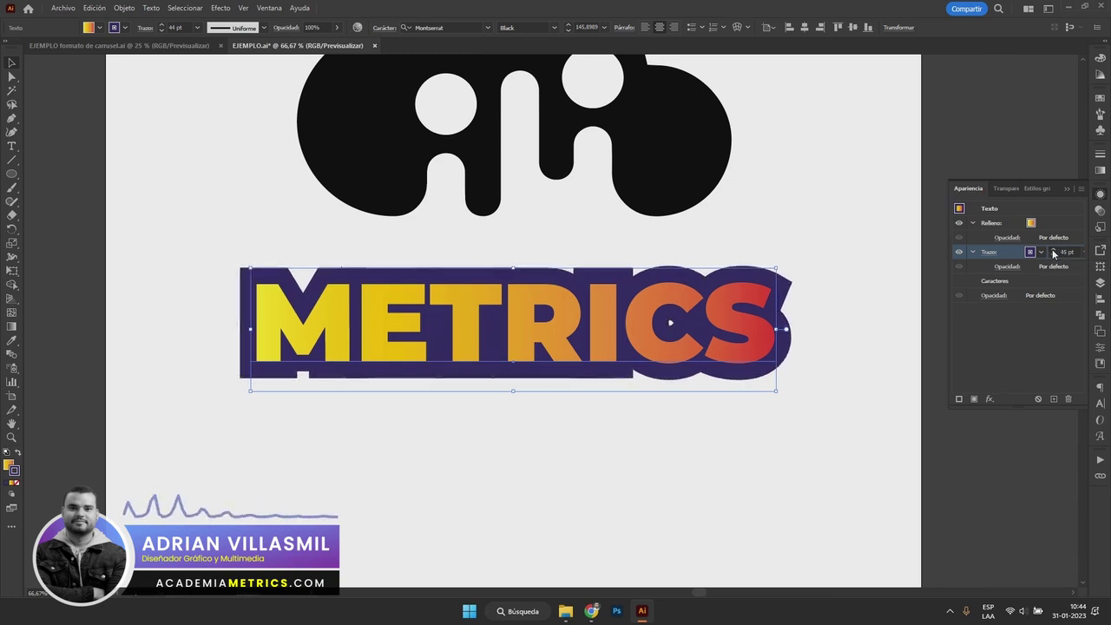
click(1054, 251)
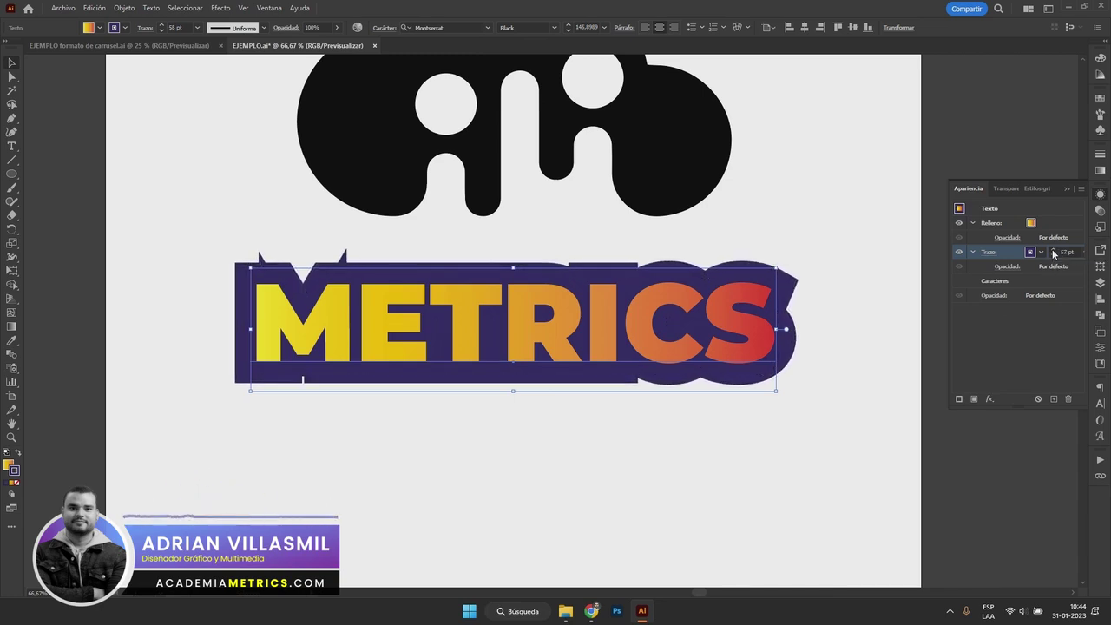
click(1054, 252)
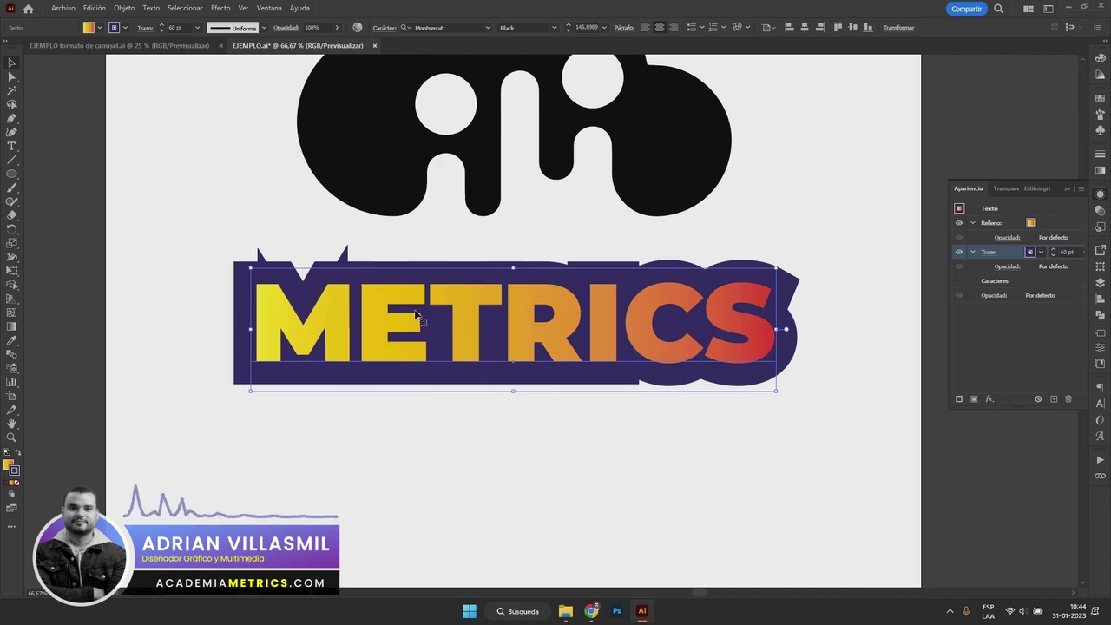
click(1067, 190)
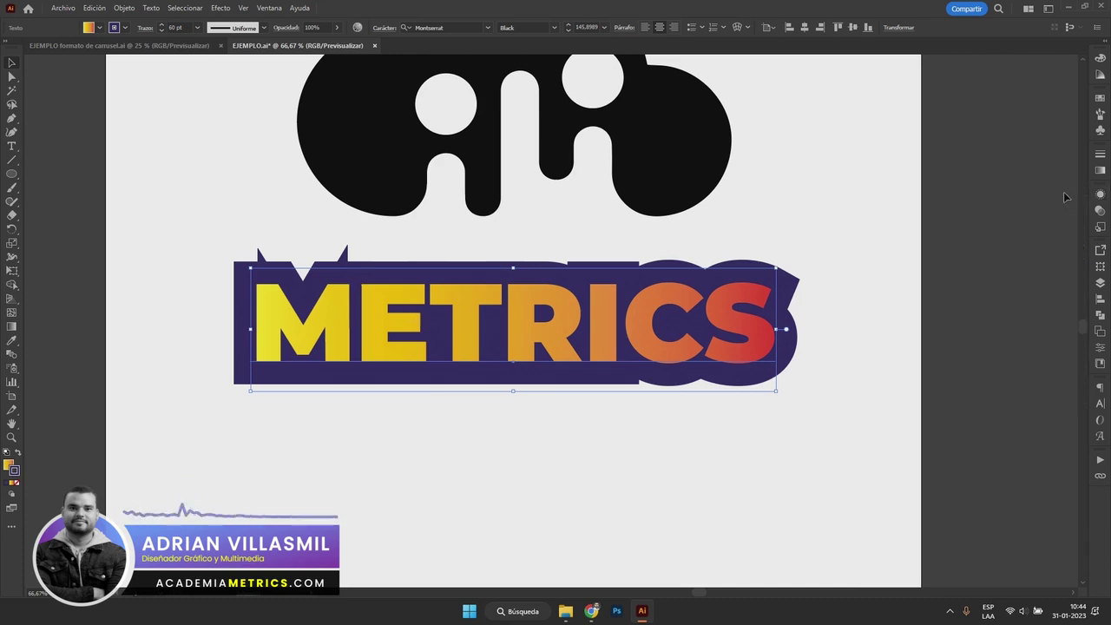
click(1100, 156)
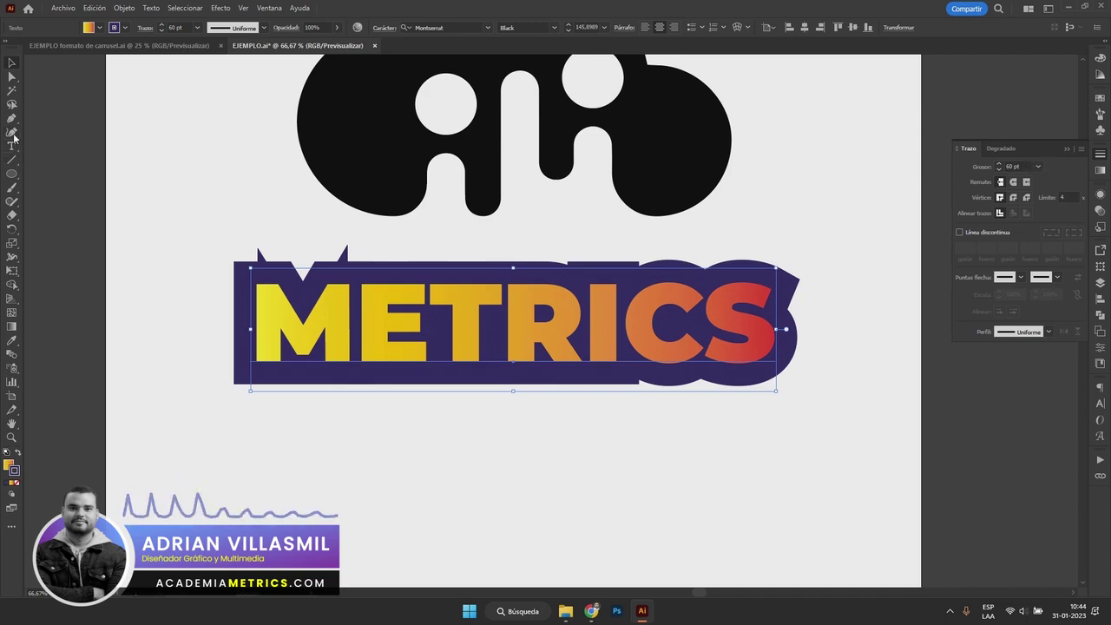
Draw a three-sided polygon and move the triangle below METRICS' right end.
click(12, 173)
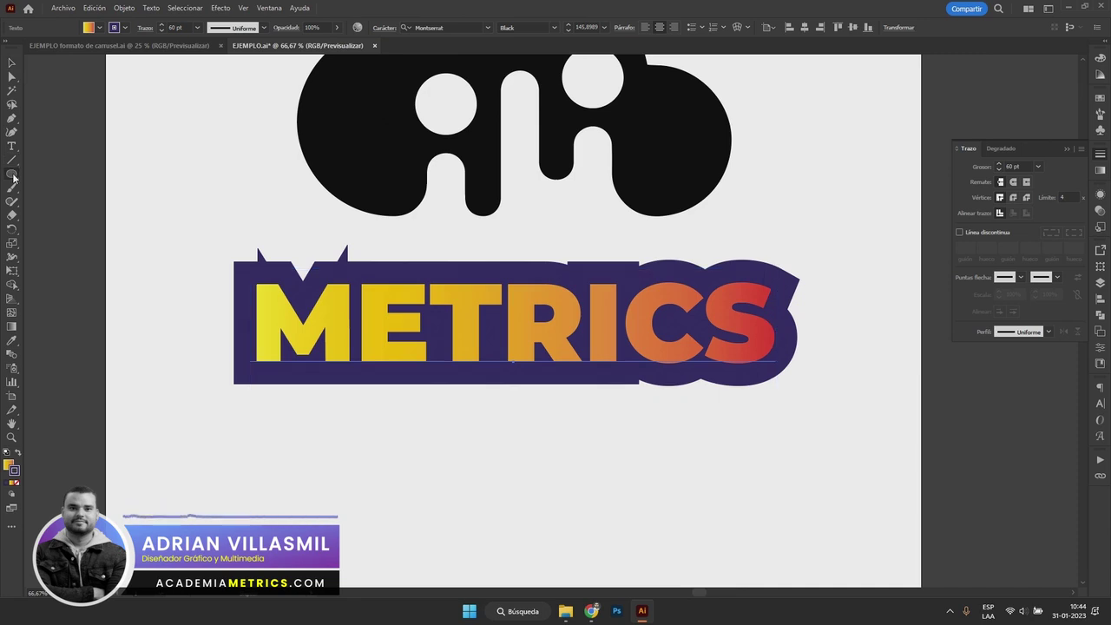
click(90, 217)
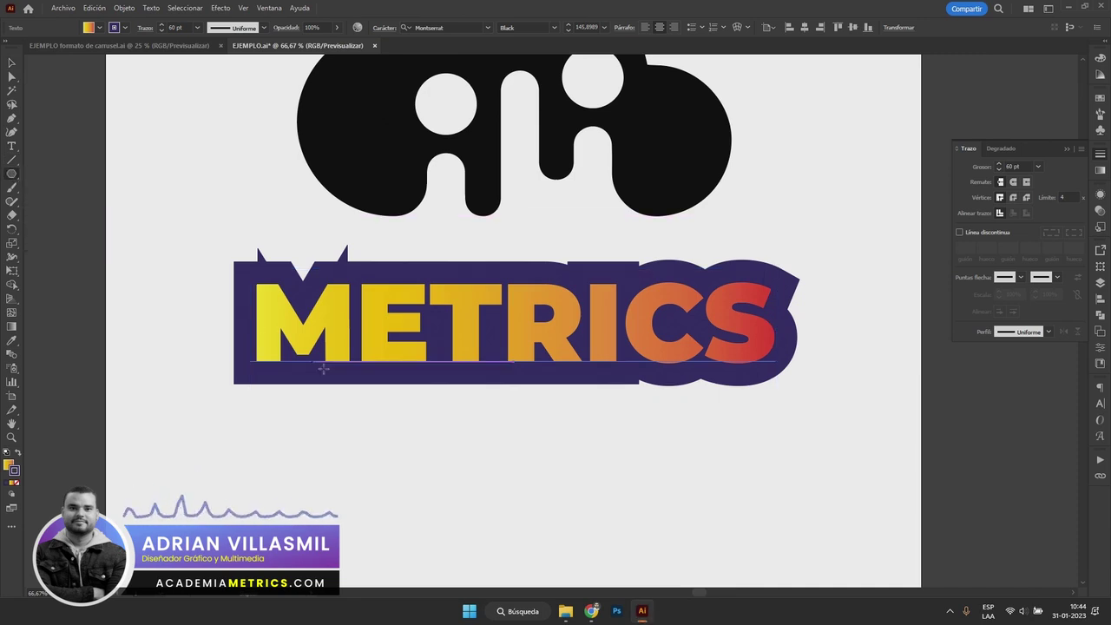
click(445, 418)
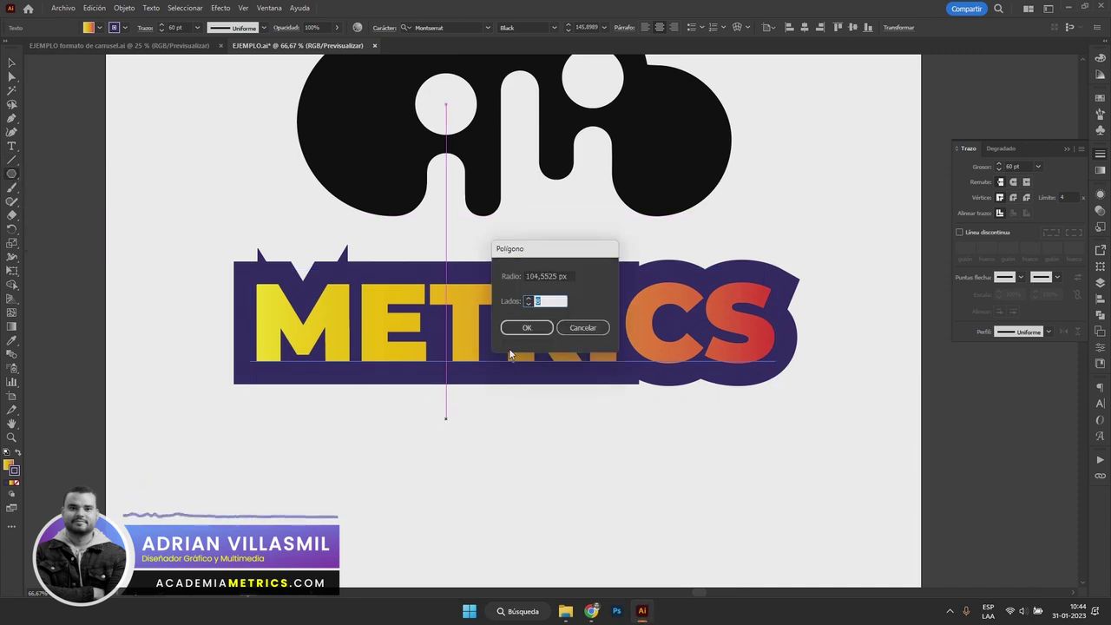
click(524, 327)
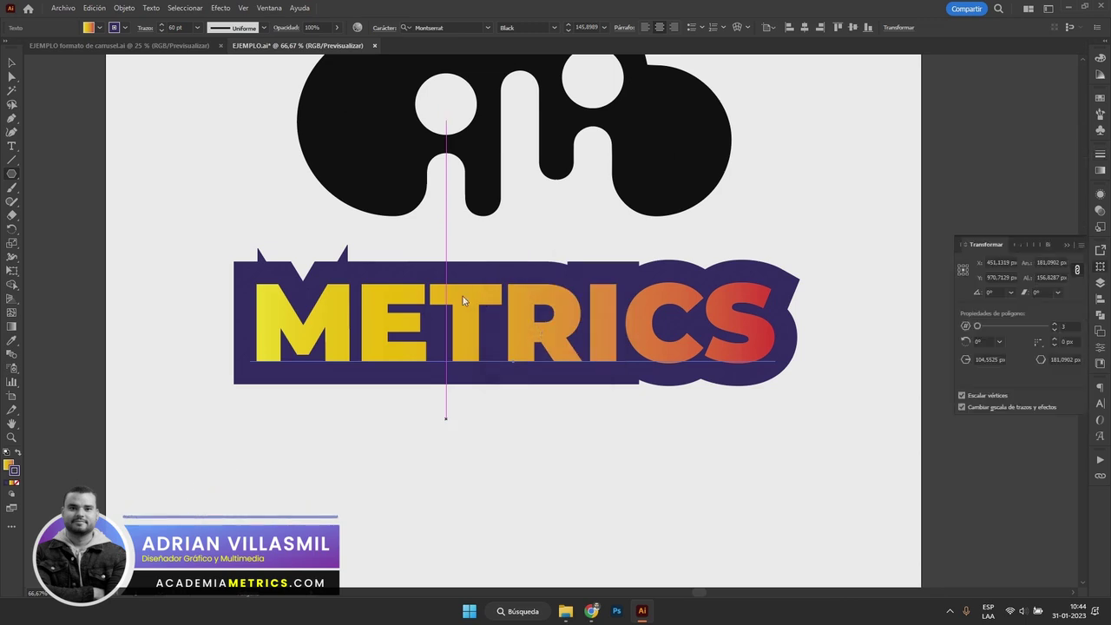
mouse_move(539, 417)
mouse_down()
mouse_move(812, 388)
mouse_move(770, 388)
mouse_up()
click(632, 283)
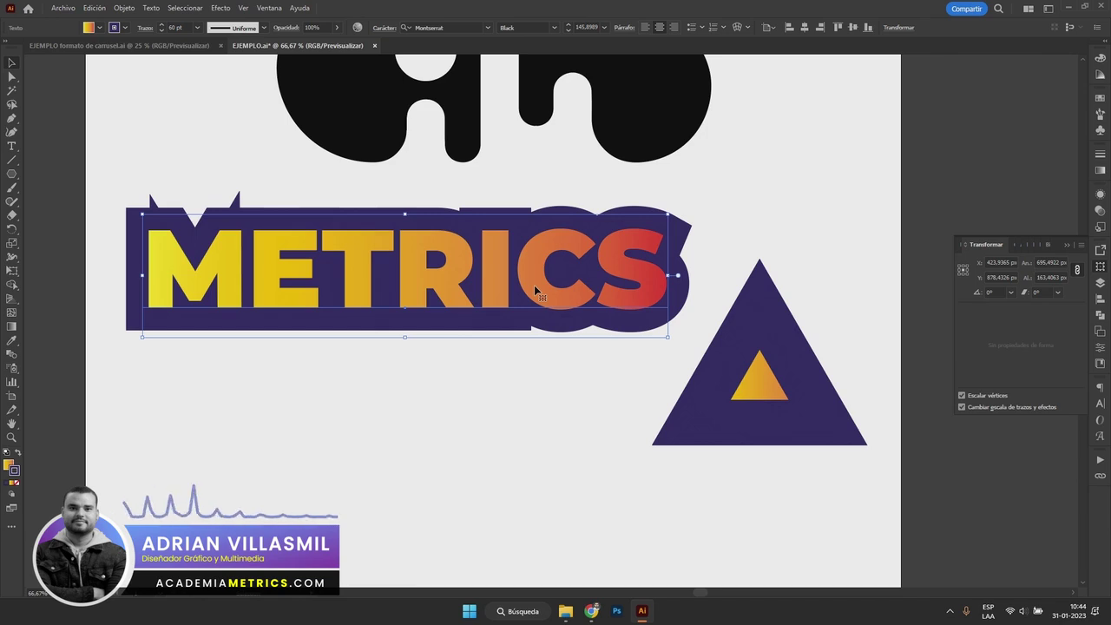
drag(723, 382, 698, 441)
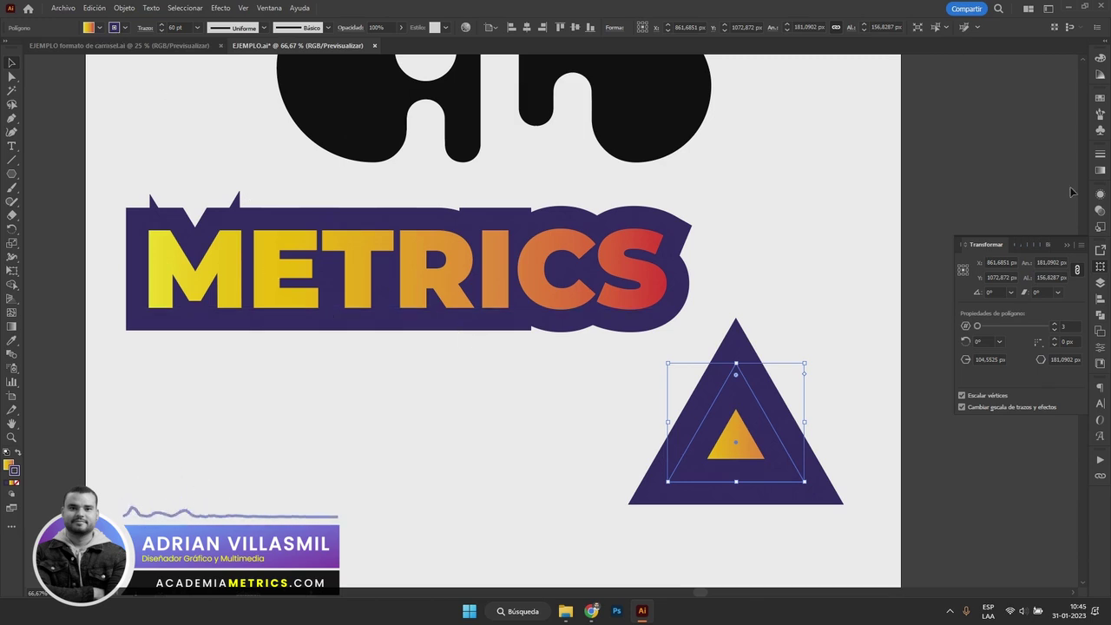
Try round then sharp stroke corners on the triangle, and draw a short horizontal line right of METRICS.
click(1099, 155)
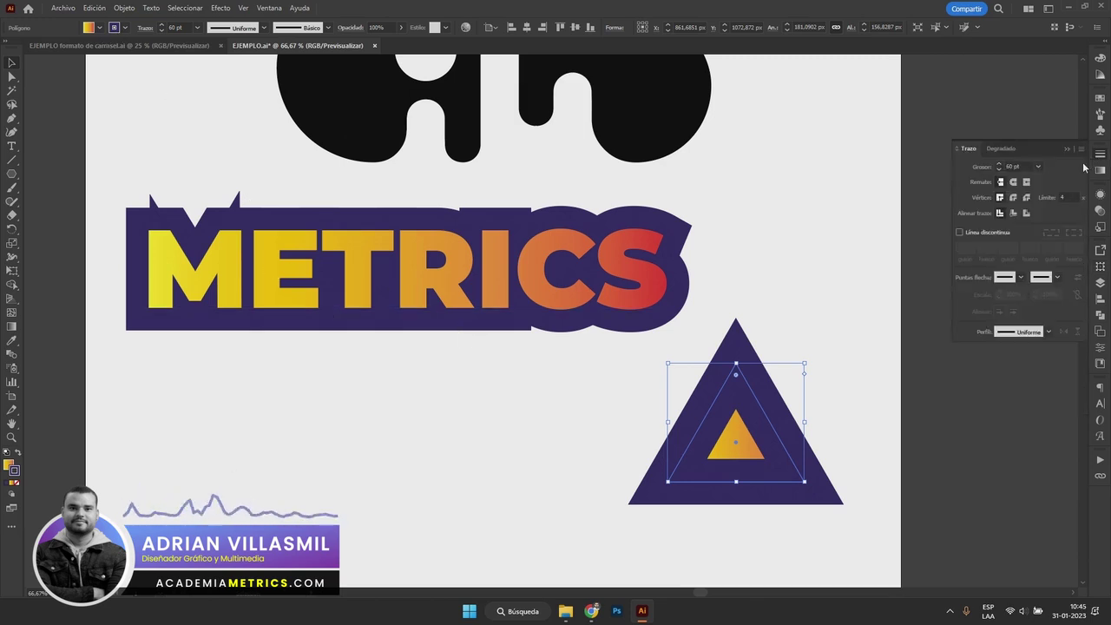
click(1013, 198)
click(1000, 197)
click(1000, 198)
click(11, 159)
drag(761, 264, 851, 264)
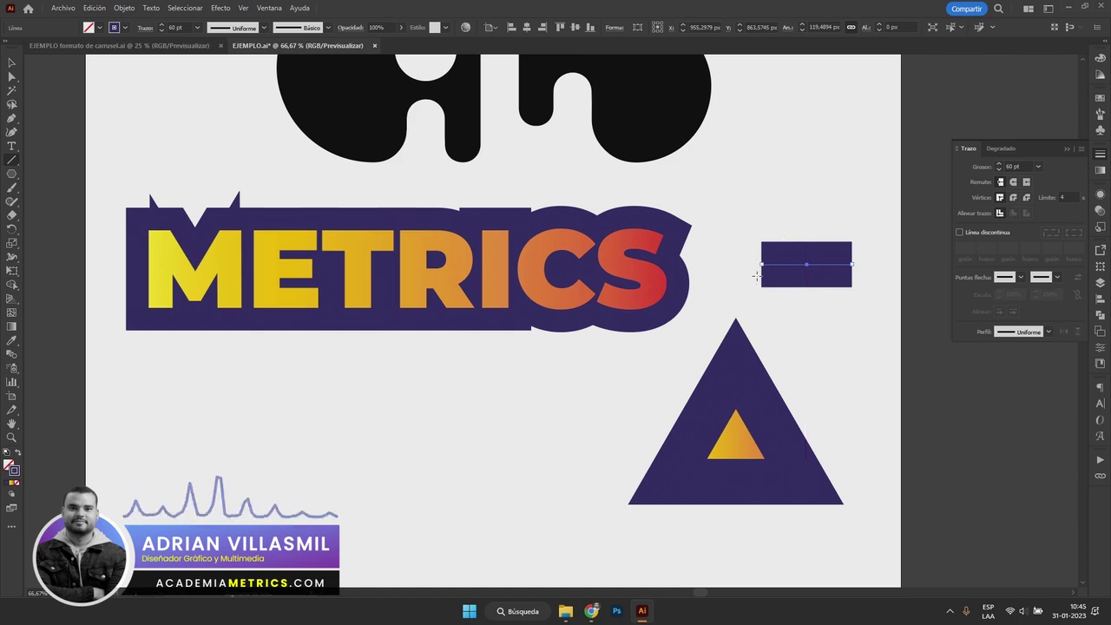
Compare butt, round and projecting caps on the line, finishing on Round Cap.
click(1016, 185)
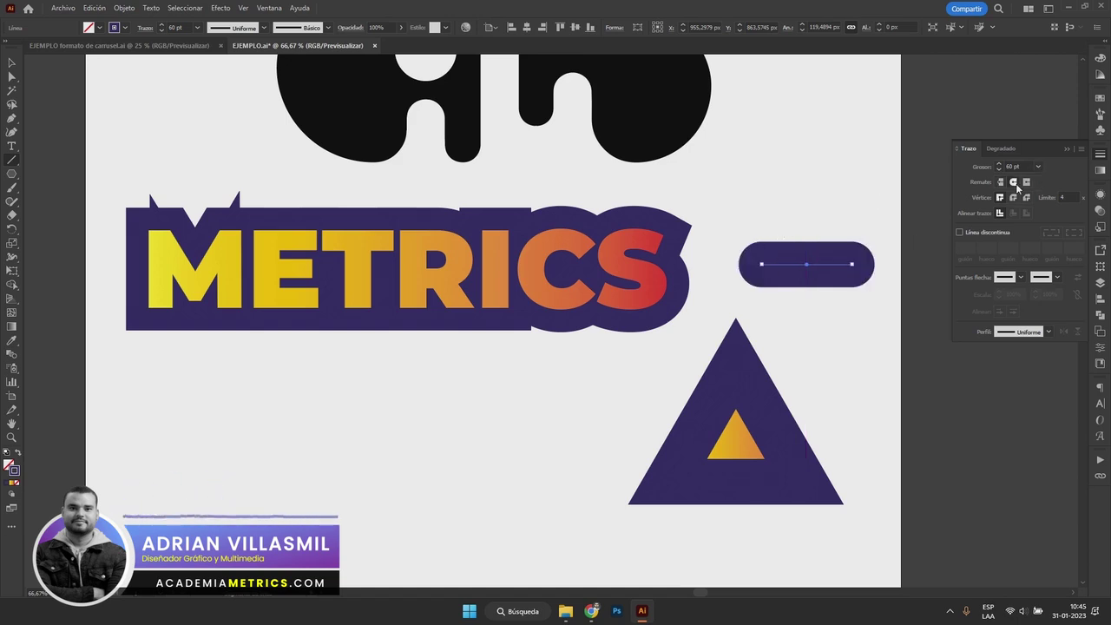
click(1003, 183)
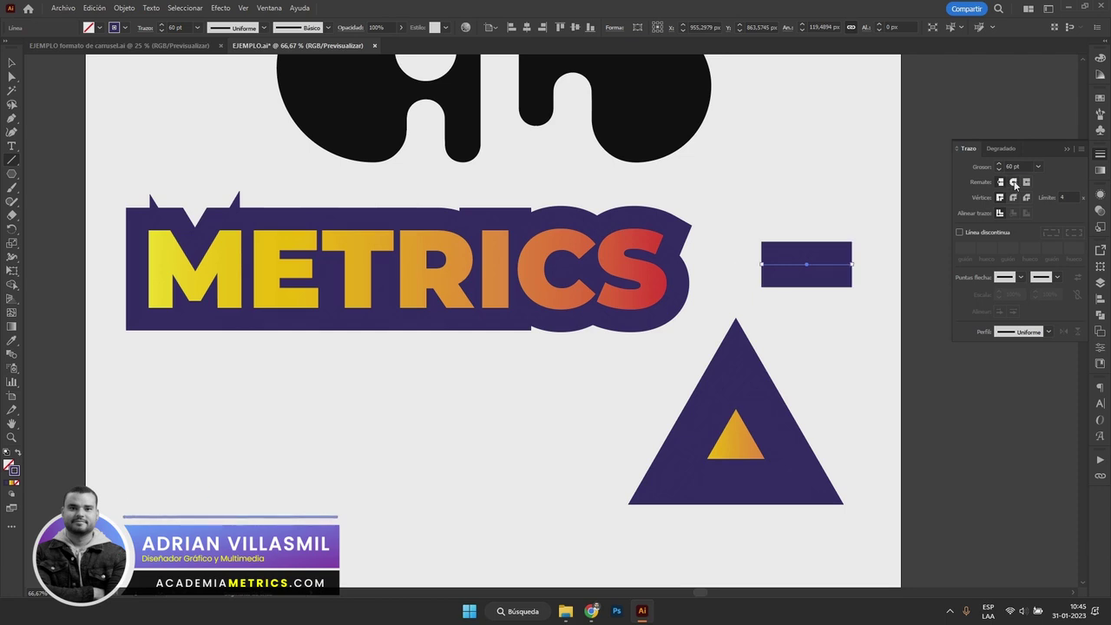
click(1026, 182)
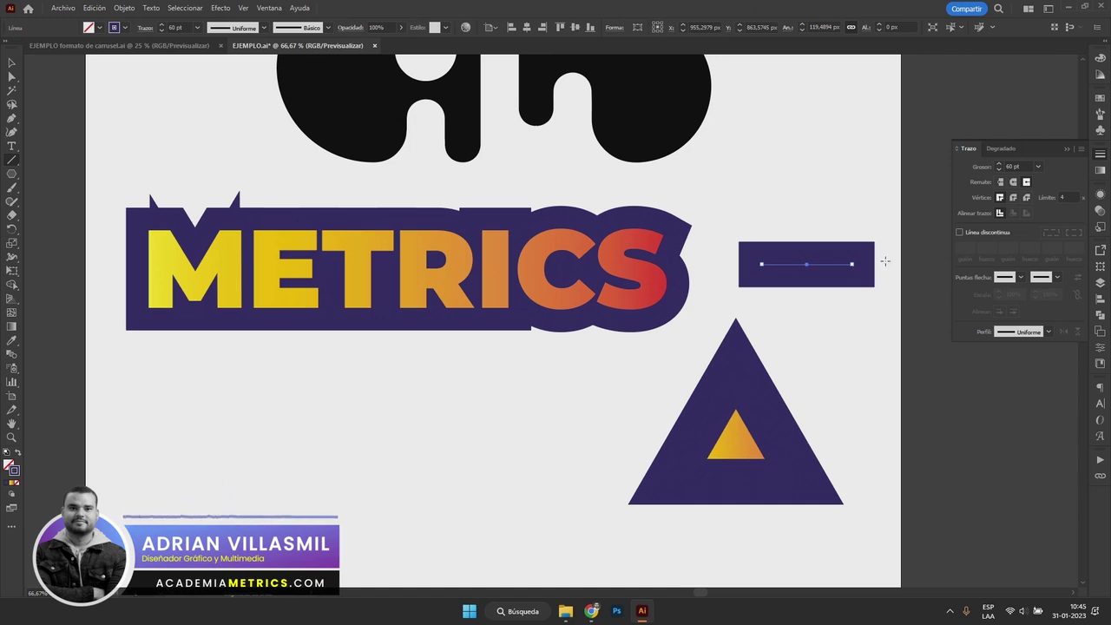
click(1012, 181)
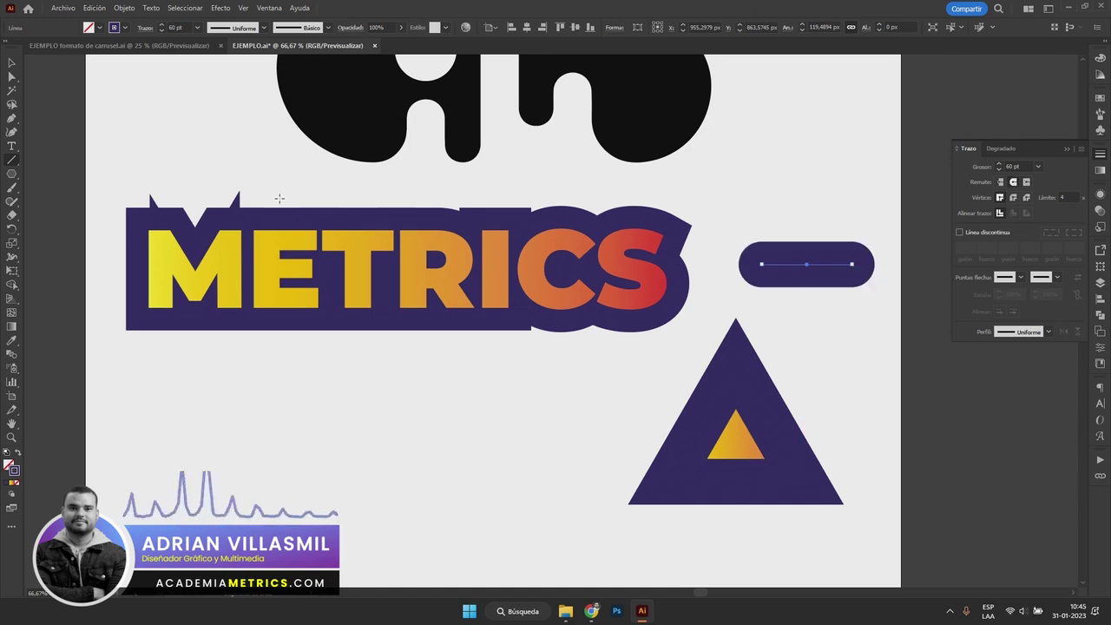
key(v)
click(717, 469)
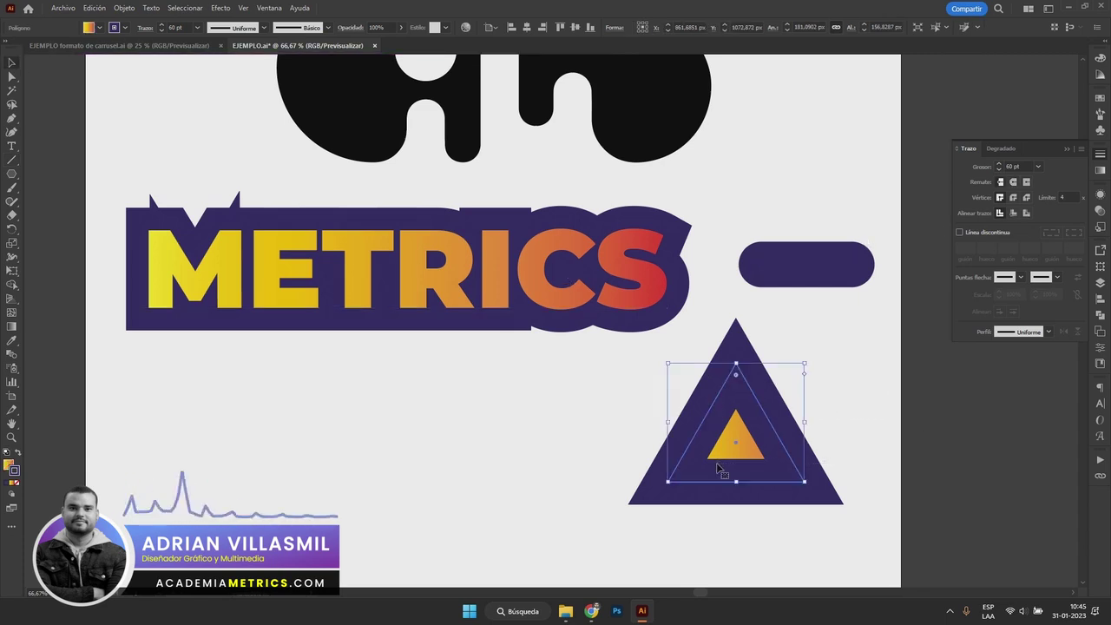
Set the triangle's outline to 5 pt and try Align Stroke Inside, then Outside.
click(197, 28)
click(212, 128)
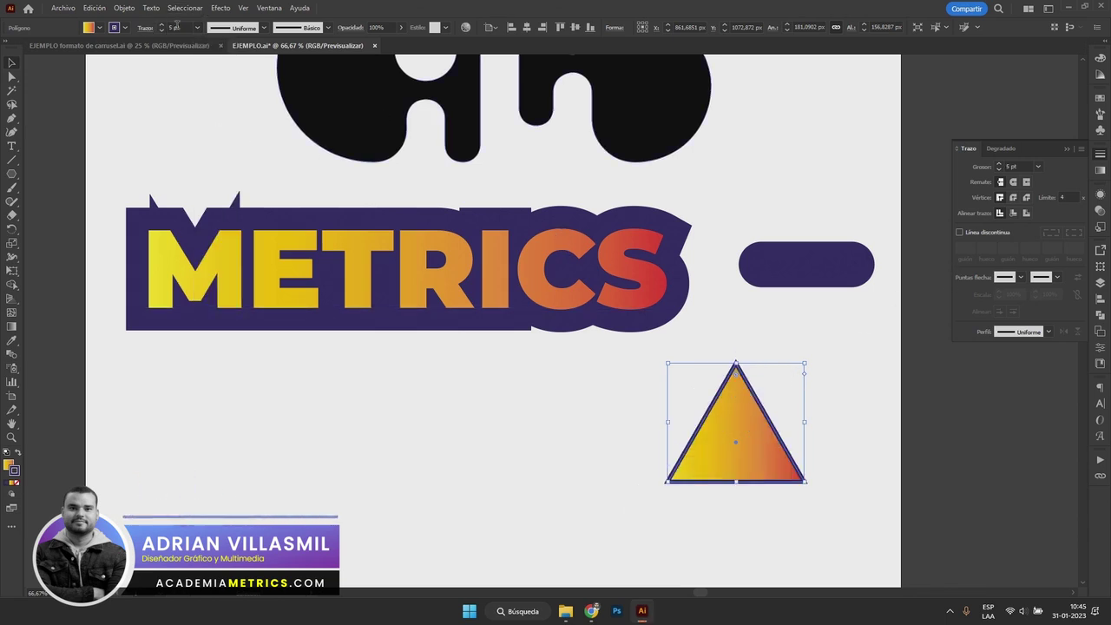
scroll(173, 26, up, 5)
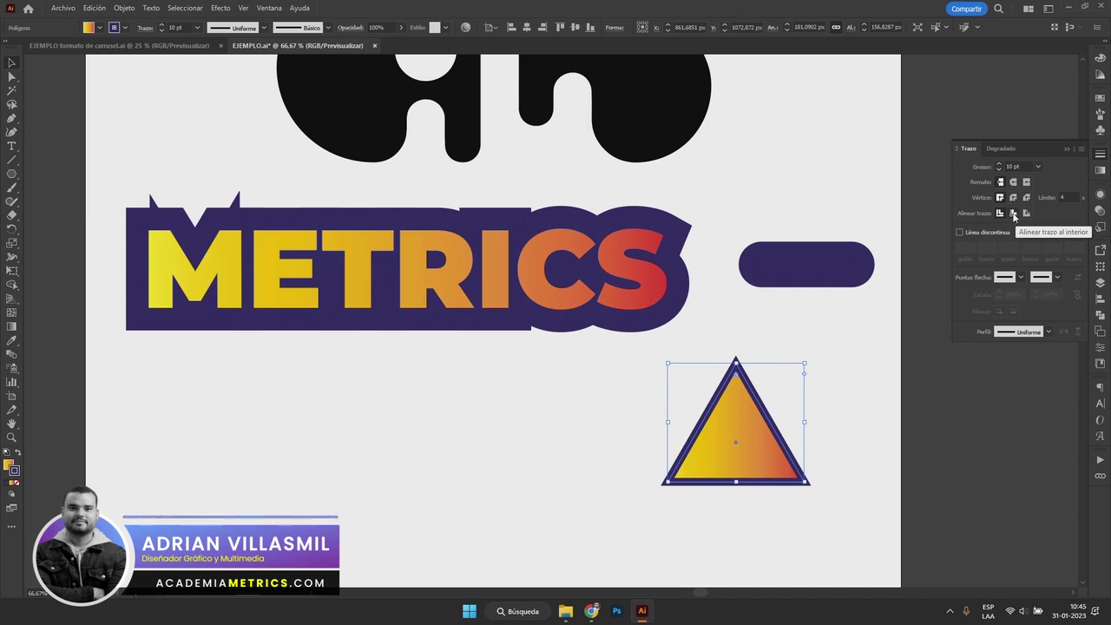
scroll(787, 389, up, 3)
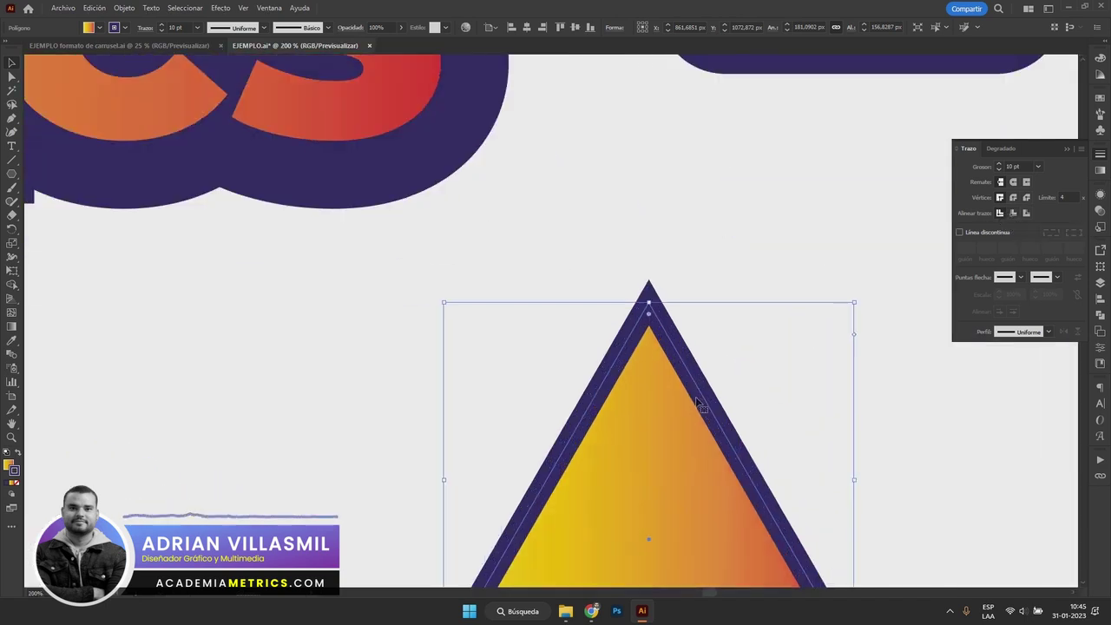
drag(658, 311, 552, 121)
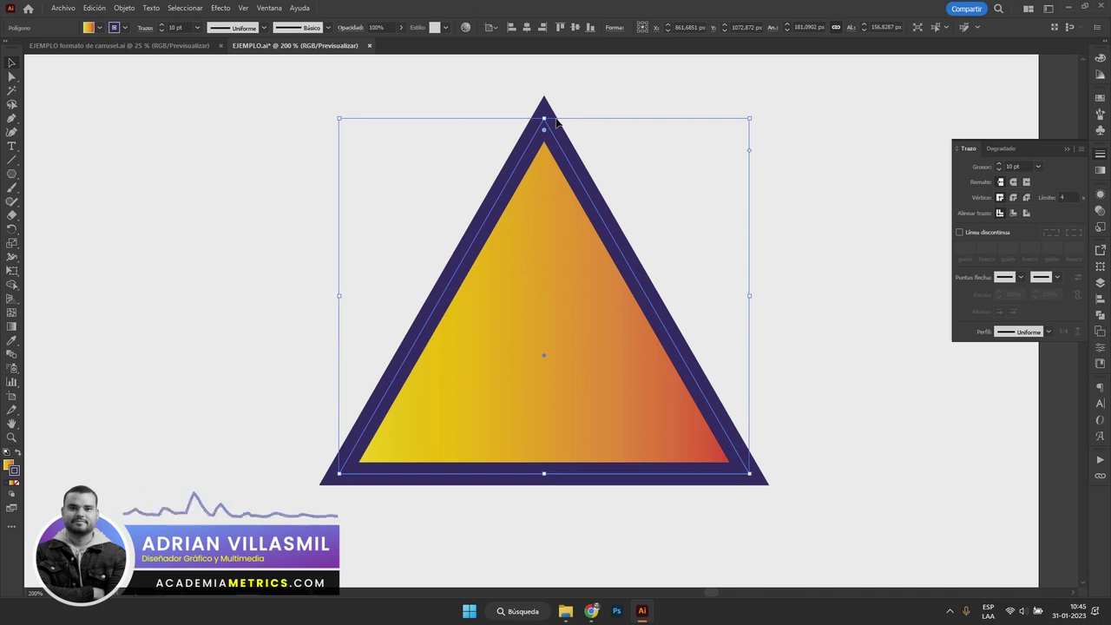
click(1012, 214)
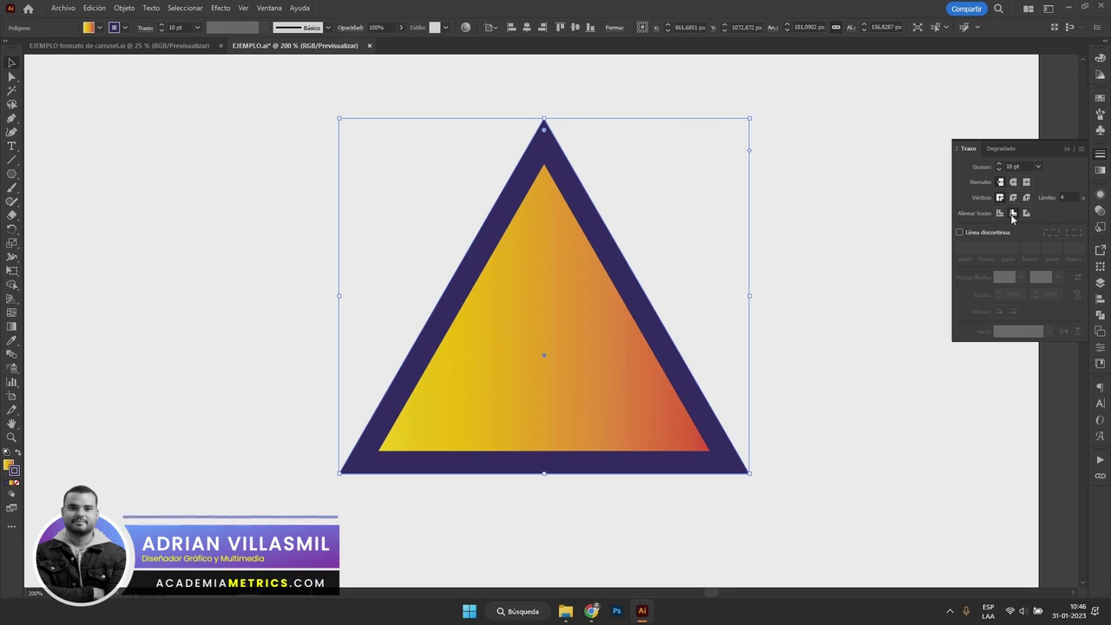
click(1026, 213)
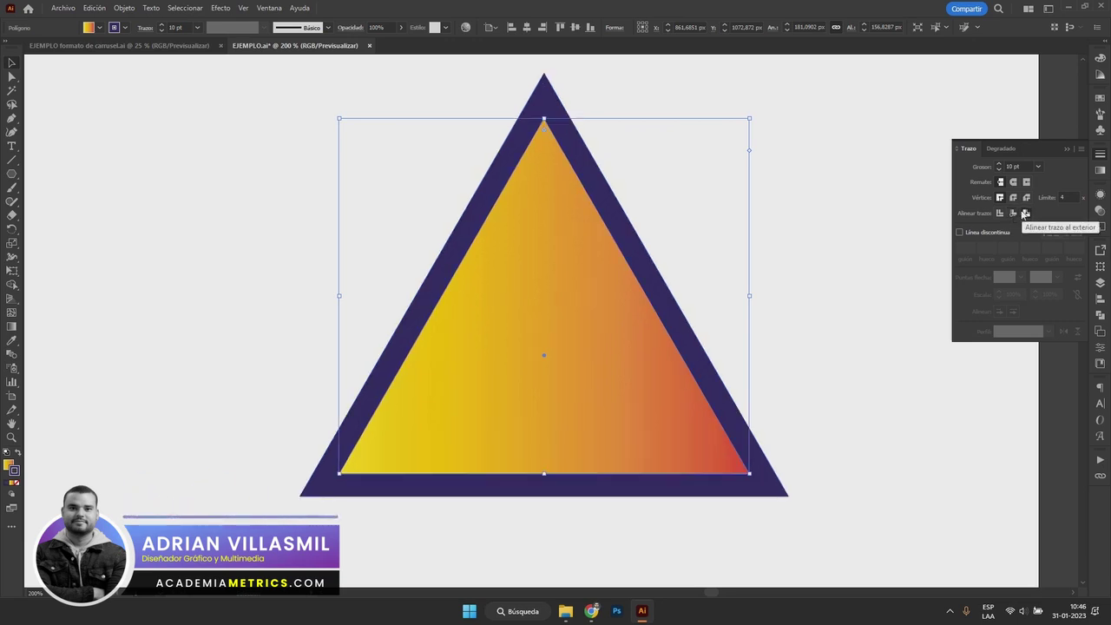
scroll(815, 262, down, 2)
scroll(815, 263, down, 2)
Delete the gradient triangle from the artboard.
click(803, 241)
scroll(841, 379, up, 1)
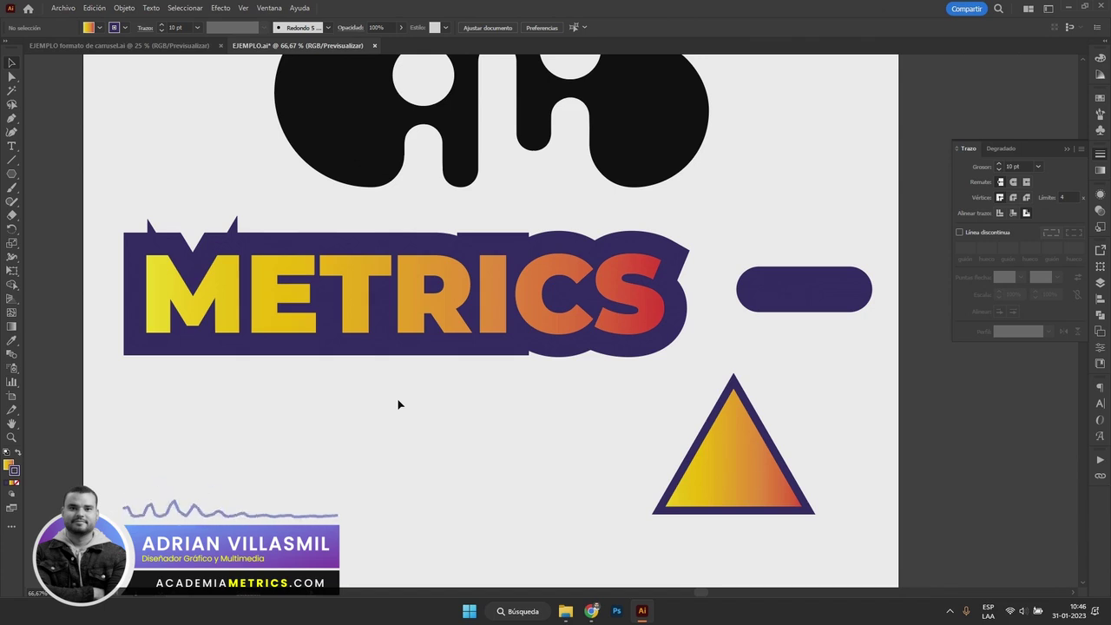
click(781, 456)
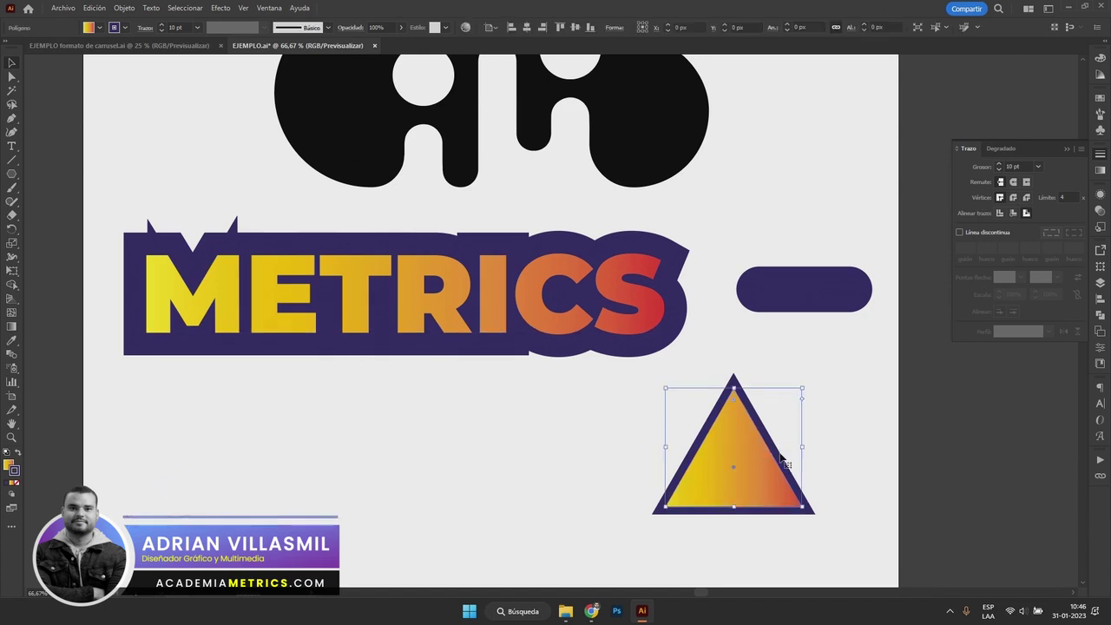
key(Delete)
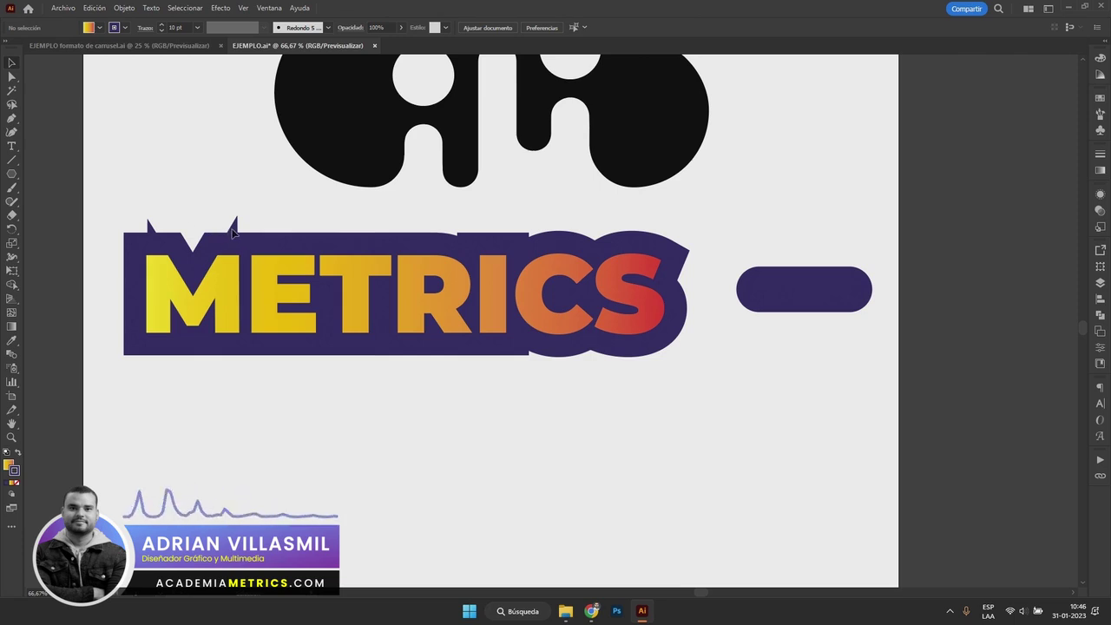
Delete the purple pill shape and reposition the METRICS text slightly higher.
drag(463, 309, 541, 402)
click(818, 300)
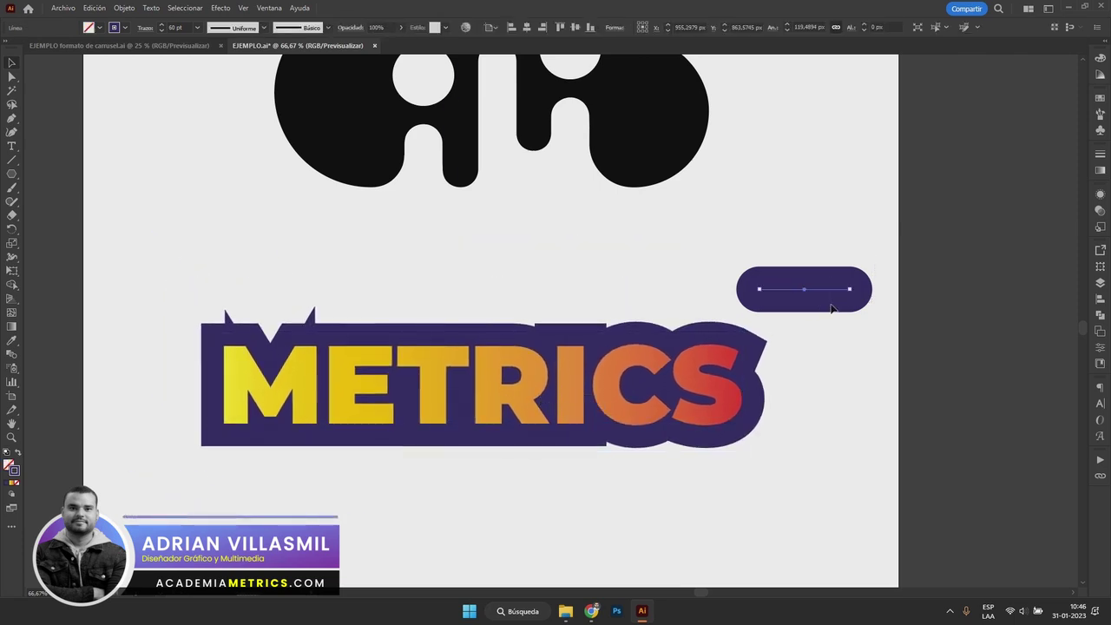
key(Delete)
key(ctrl+z)
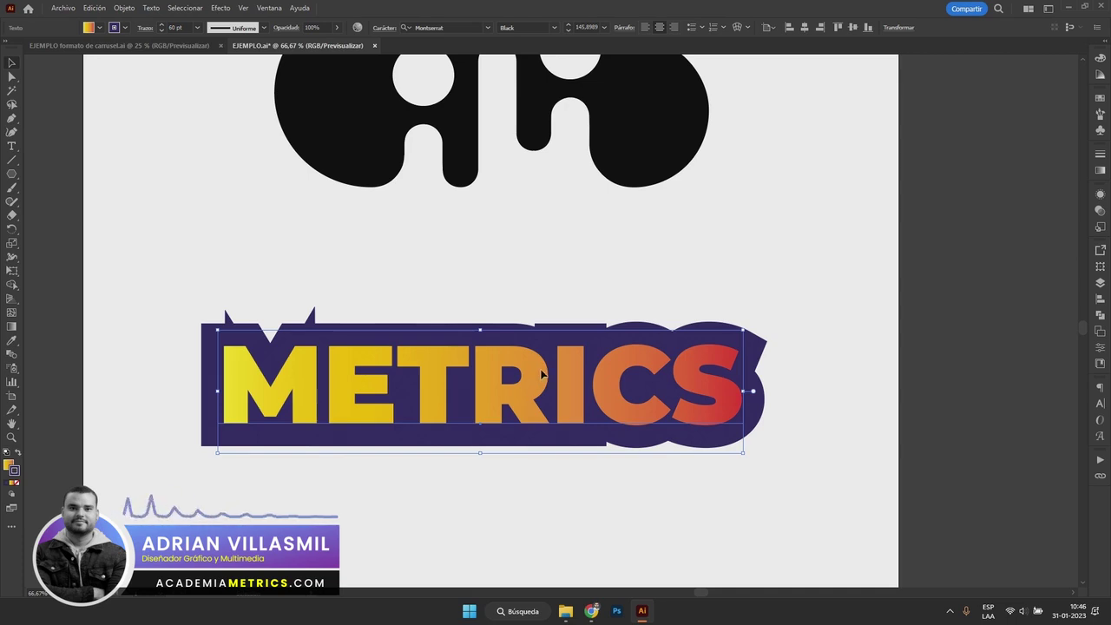
drag(542, 375, 556, 339)
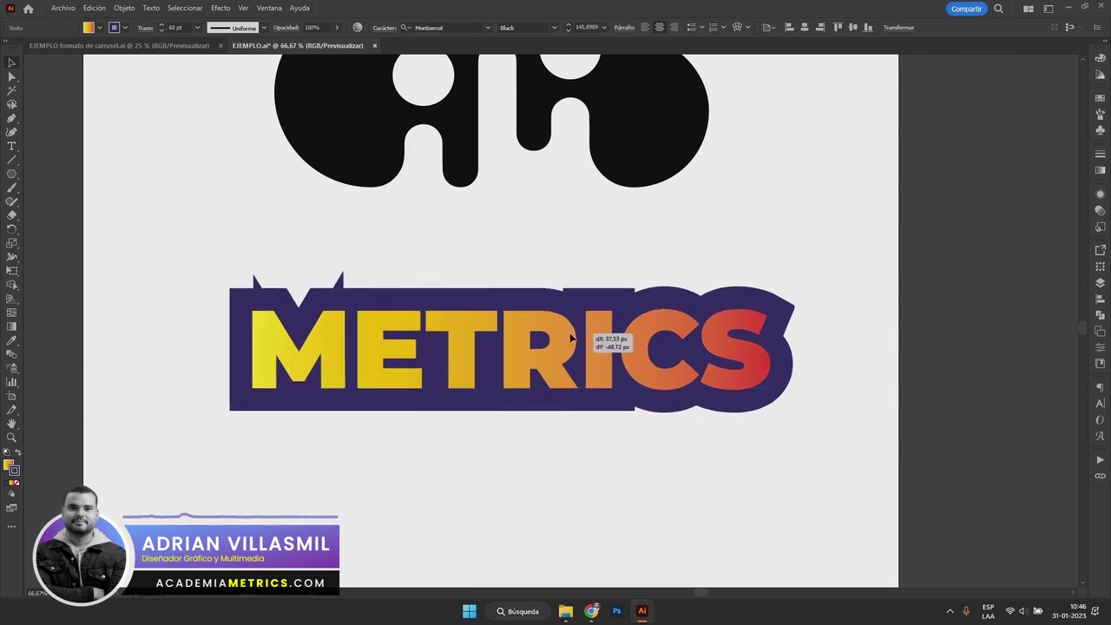
Give the METRICS outline stroke Round Cap and Round Join, then nudge the text left.
click(1099, 154)
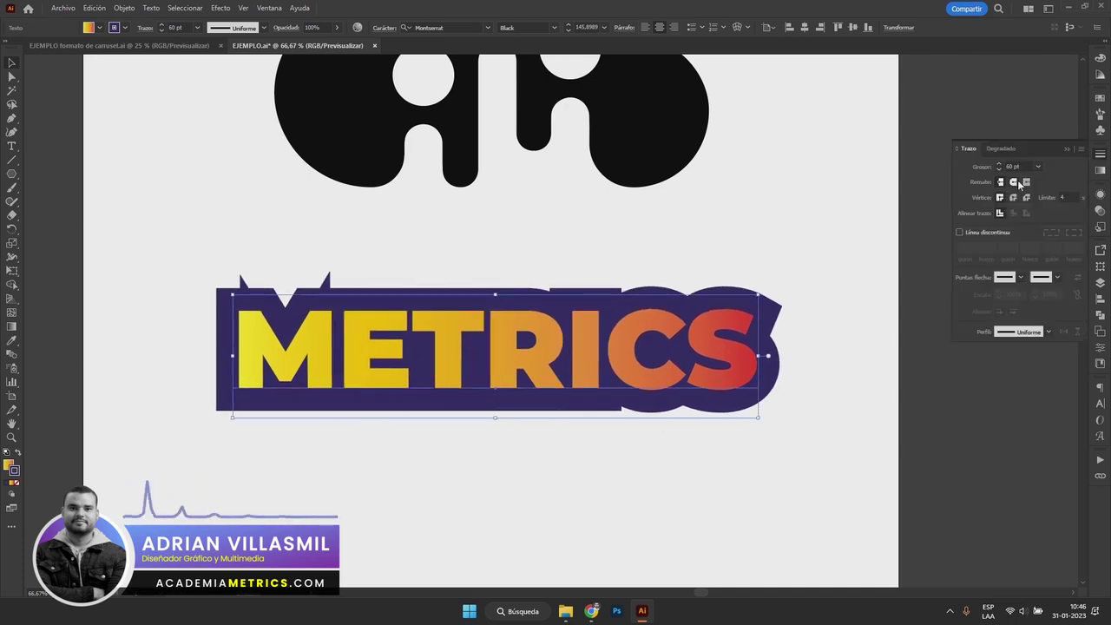
click(1013, 197)
click(1014, 182)
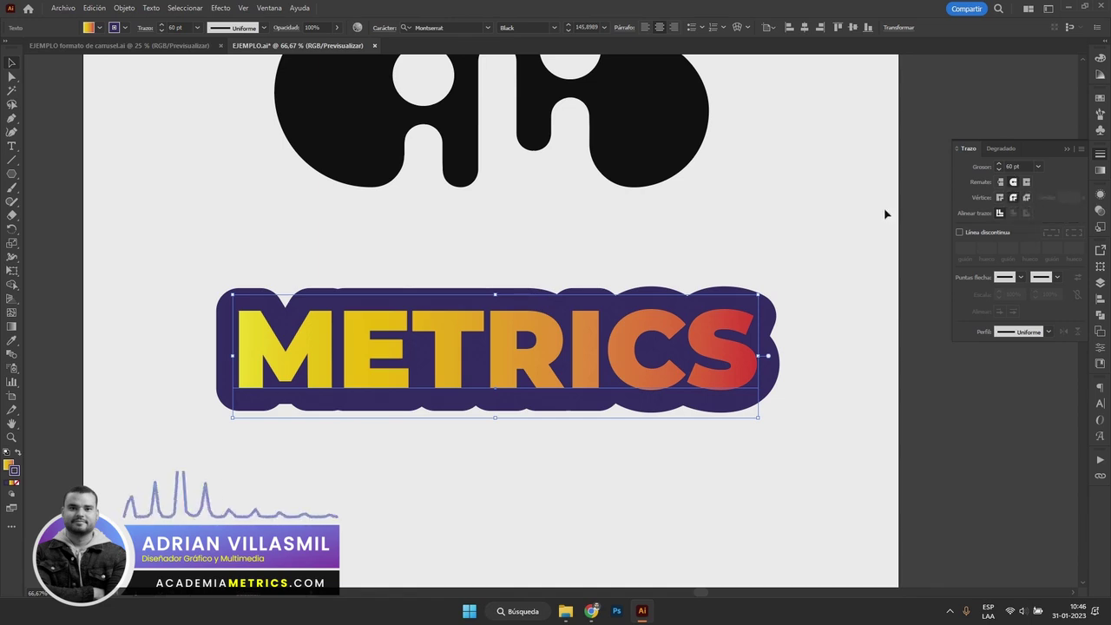
click(827, 292)
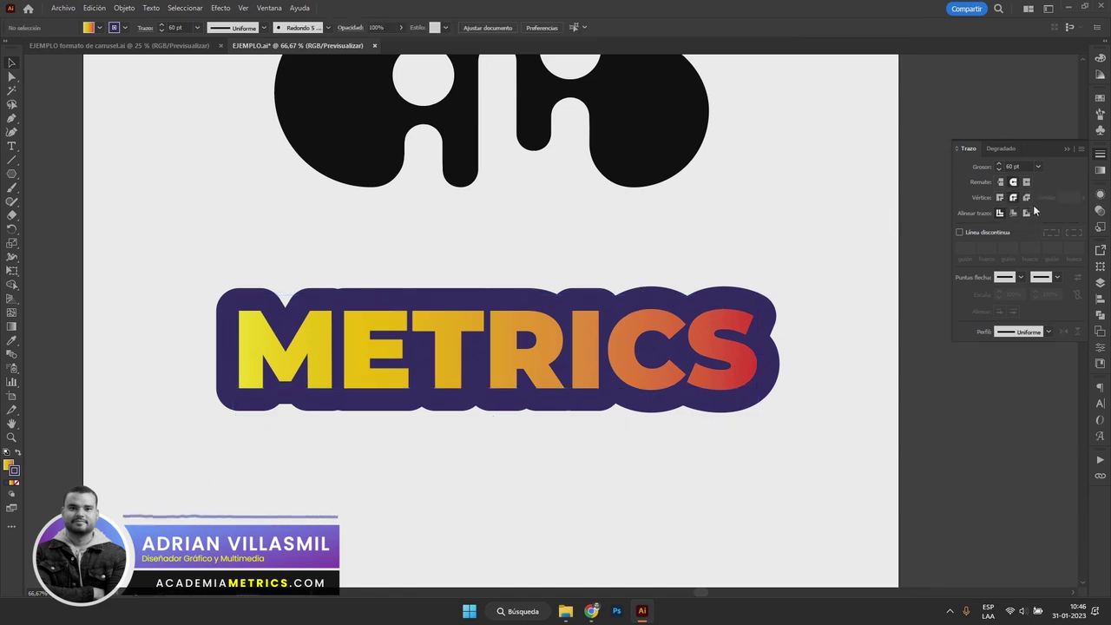
key(ctrl+minus)
drag(573, 359, 568, 359)
Replace the word METRICS with 'ejemplo' using the Type tool.
click(11, 146)
double_click(480, 365)
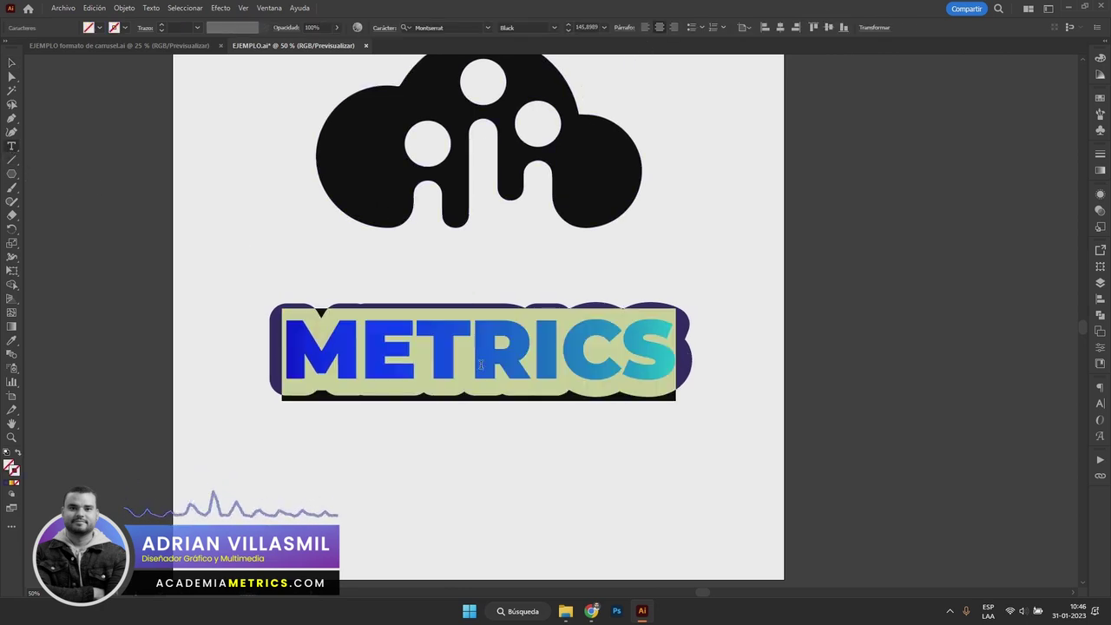
text(ejemplo)
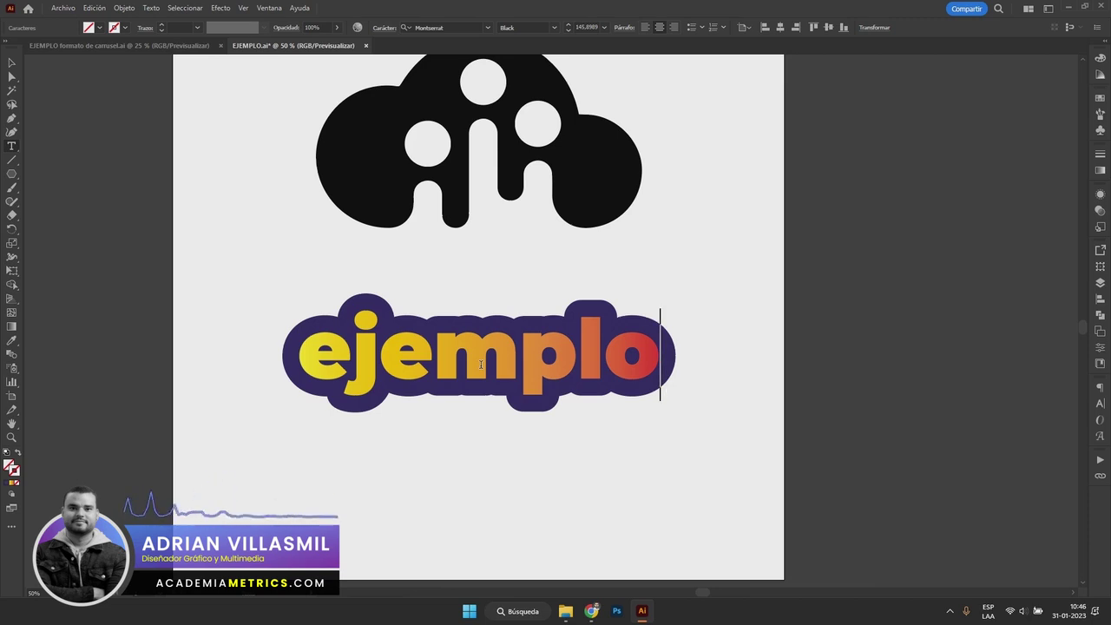
ctrl+click(87, 129)
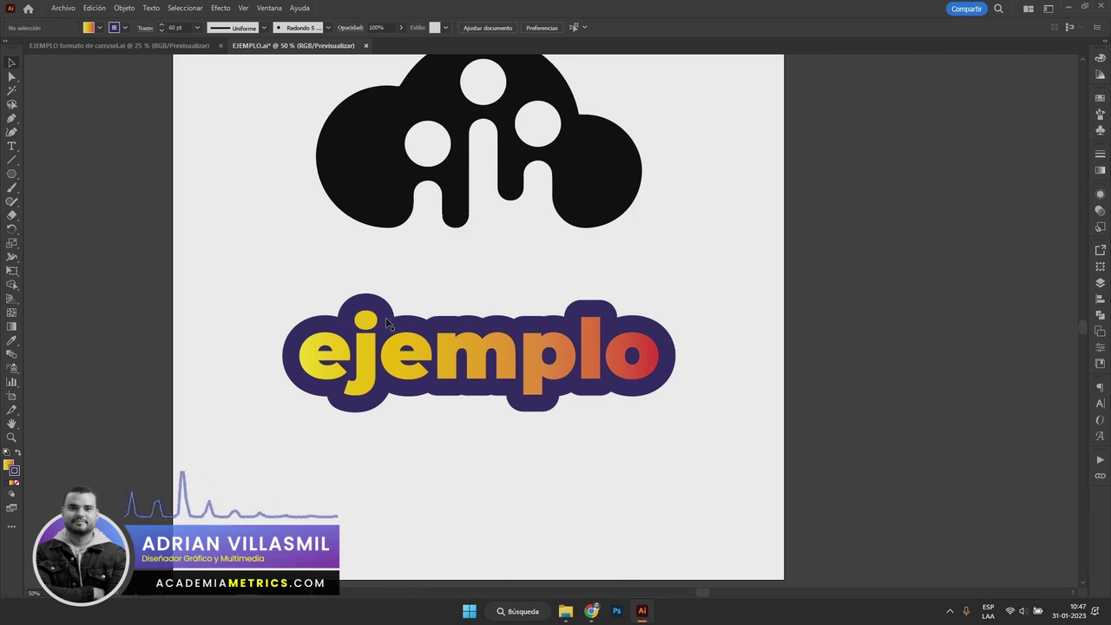
Move the ejemplo text and cloud logo up slightly, then open the Appearance effects list.
drag(599, 377, 598, 352)
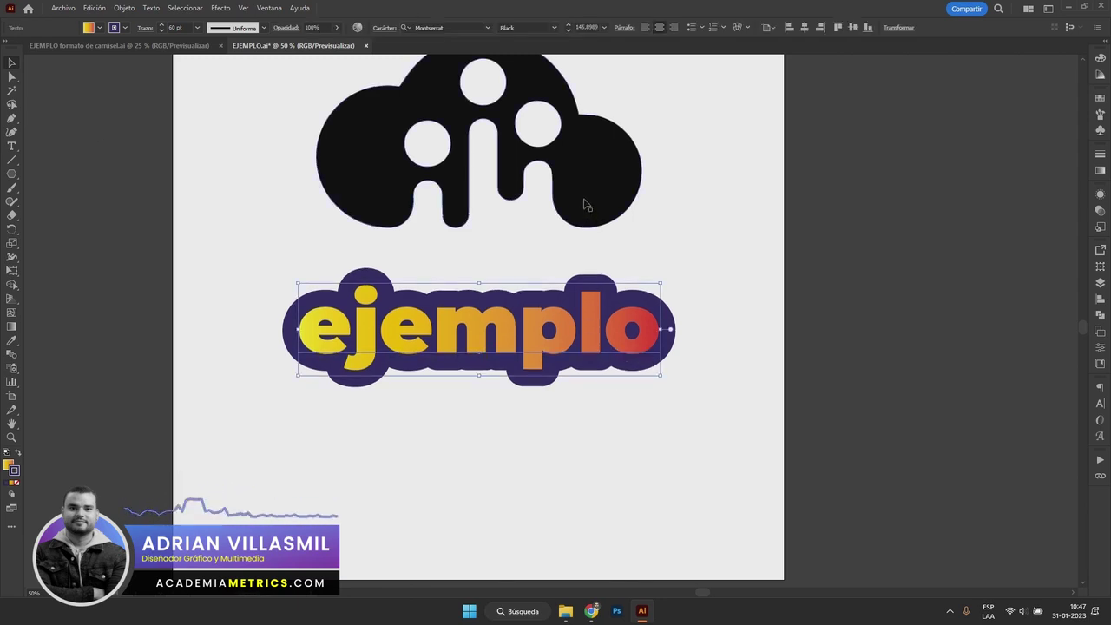
drag(586, 205, 584, 197)
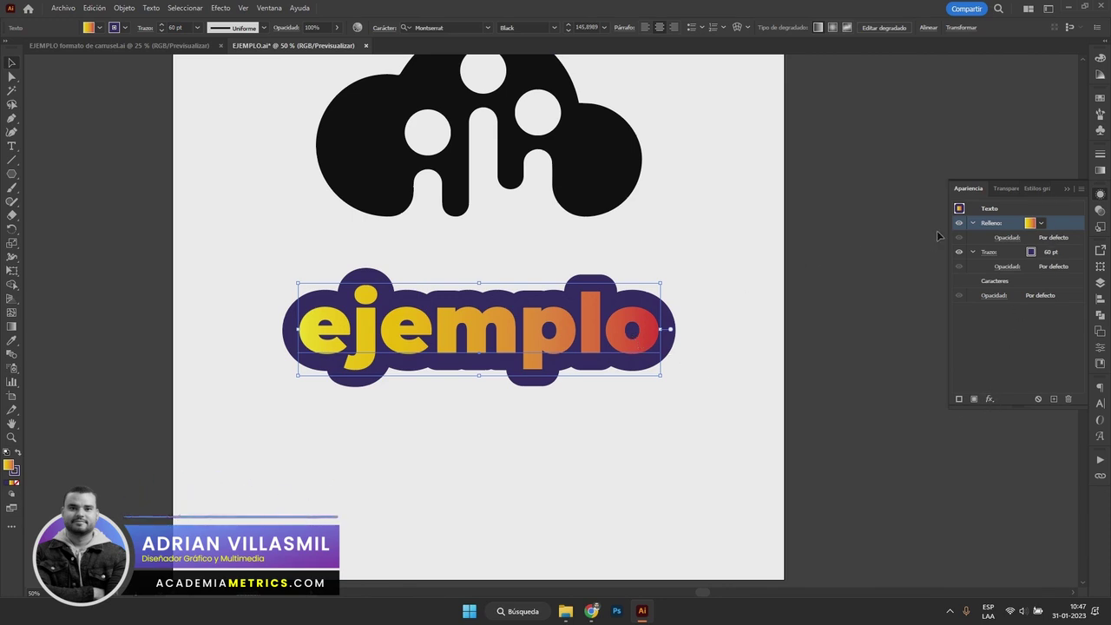
click(1072, 240)
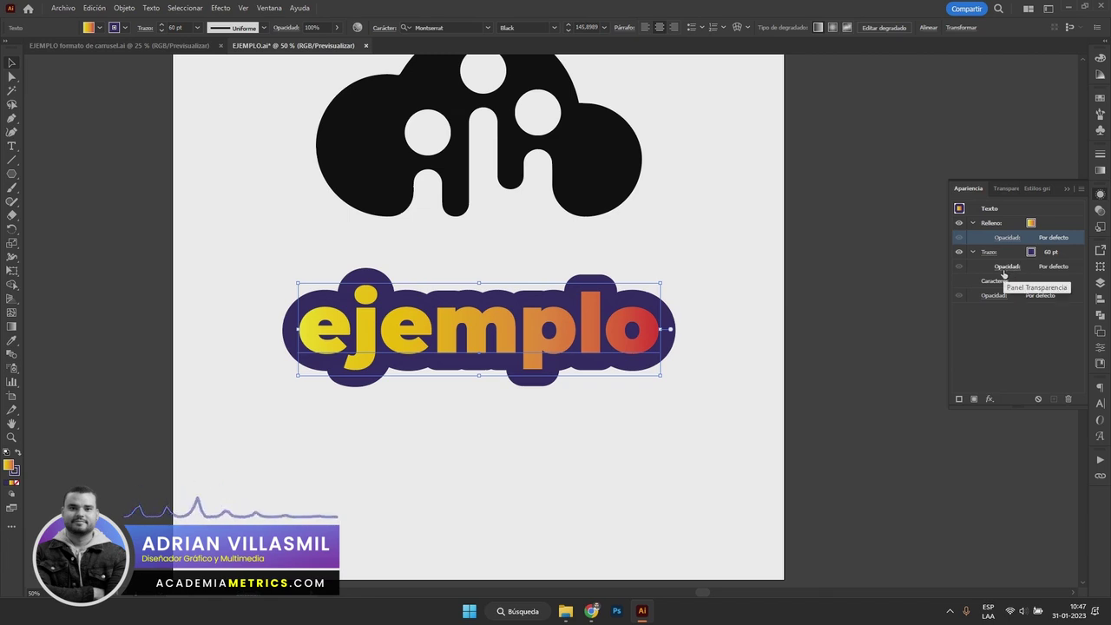
click(1006, 326)
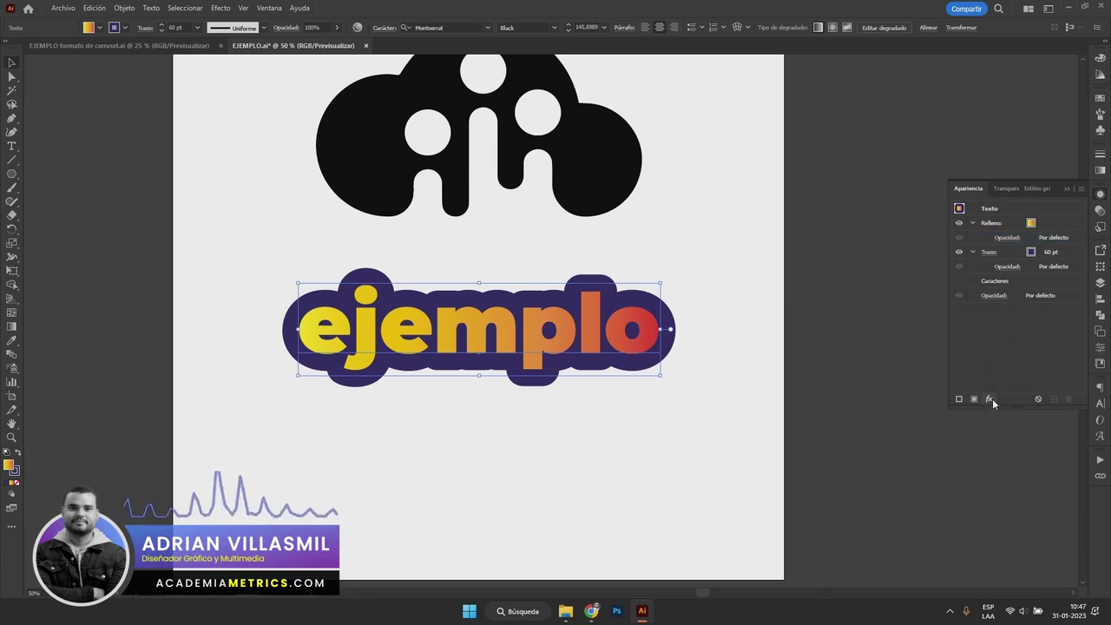
click(989, 398)
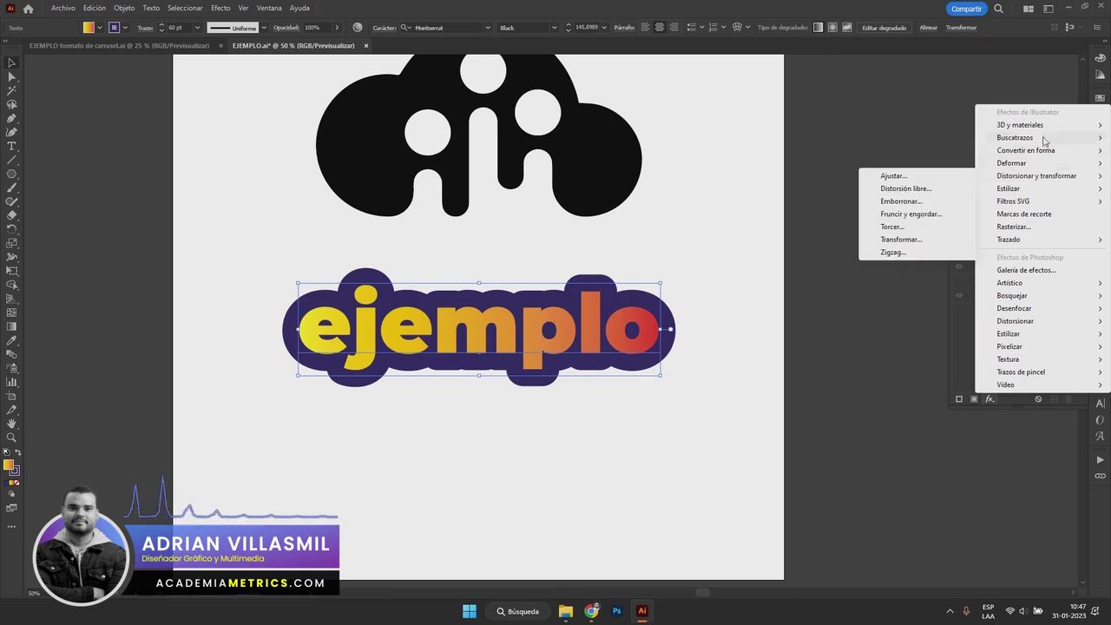